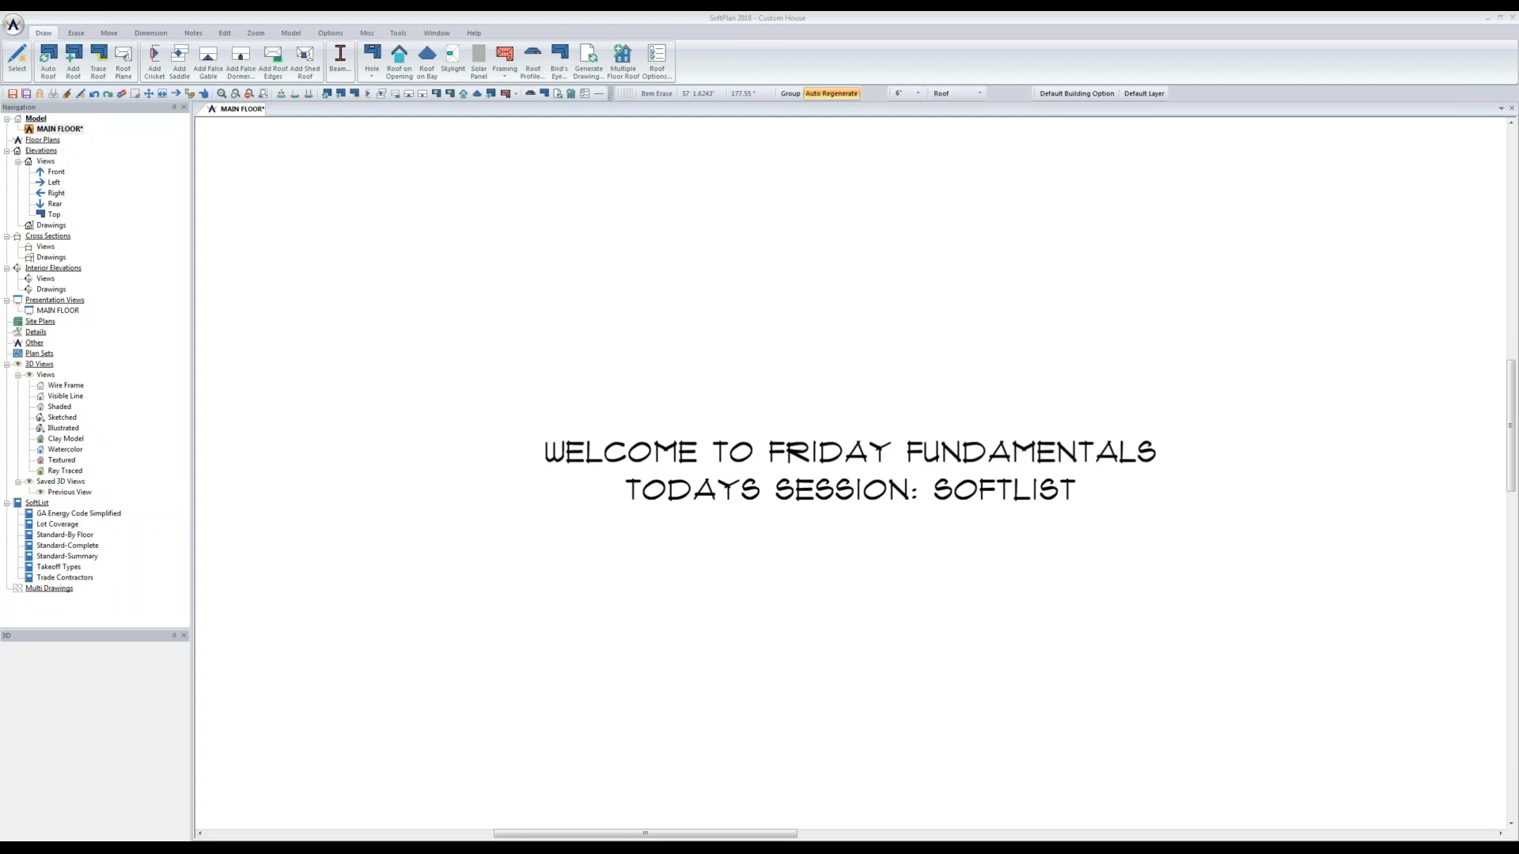
# Step: Create a new project named Sample Project with a MAIN FLOOR drawing, saving the changes to the current drawing
pyautogui.click(13, 25)
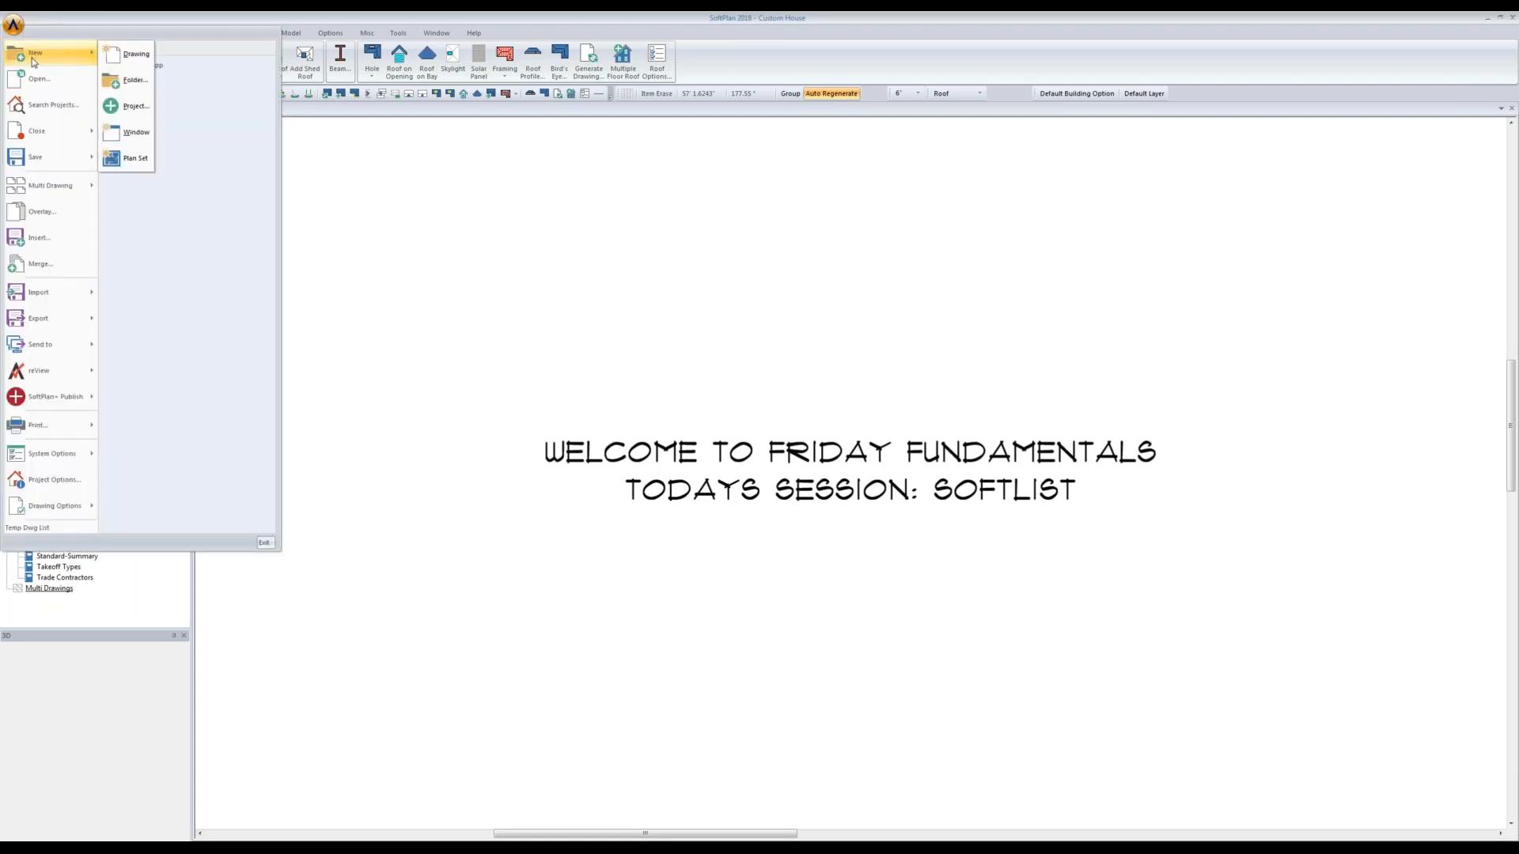
pyautogui.click(124, 106)
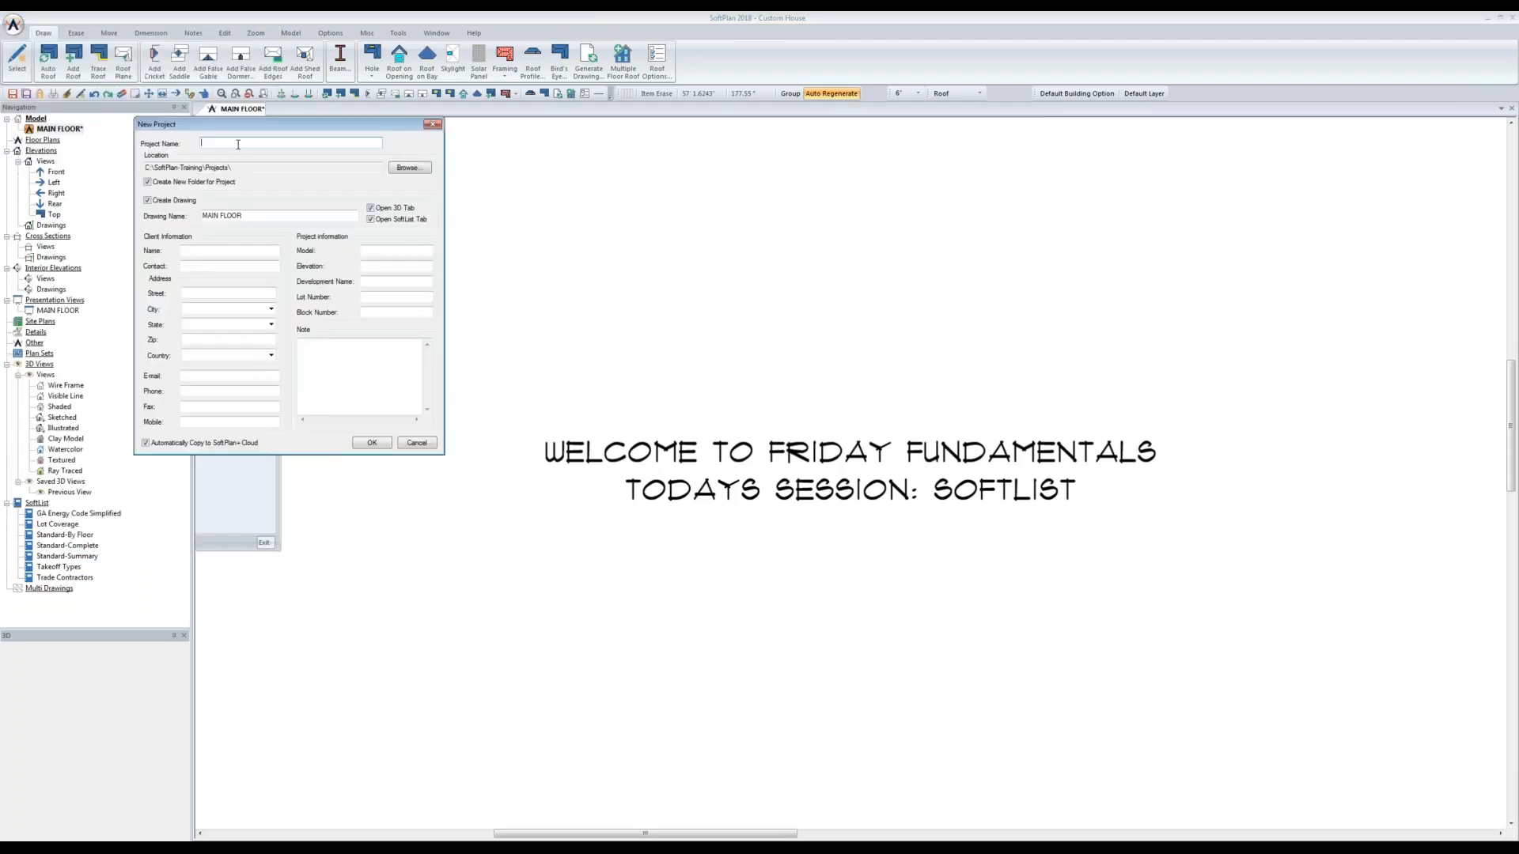
pyautogui.write('Sampl')
pyautogui.click(374, 443)
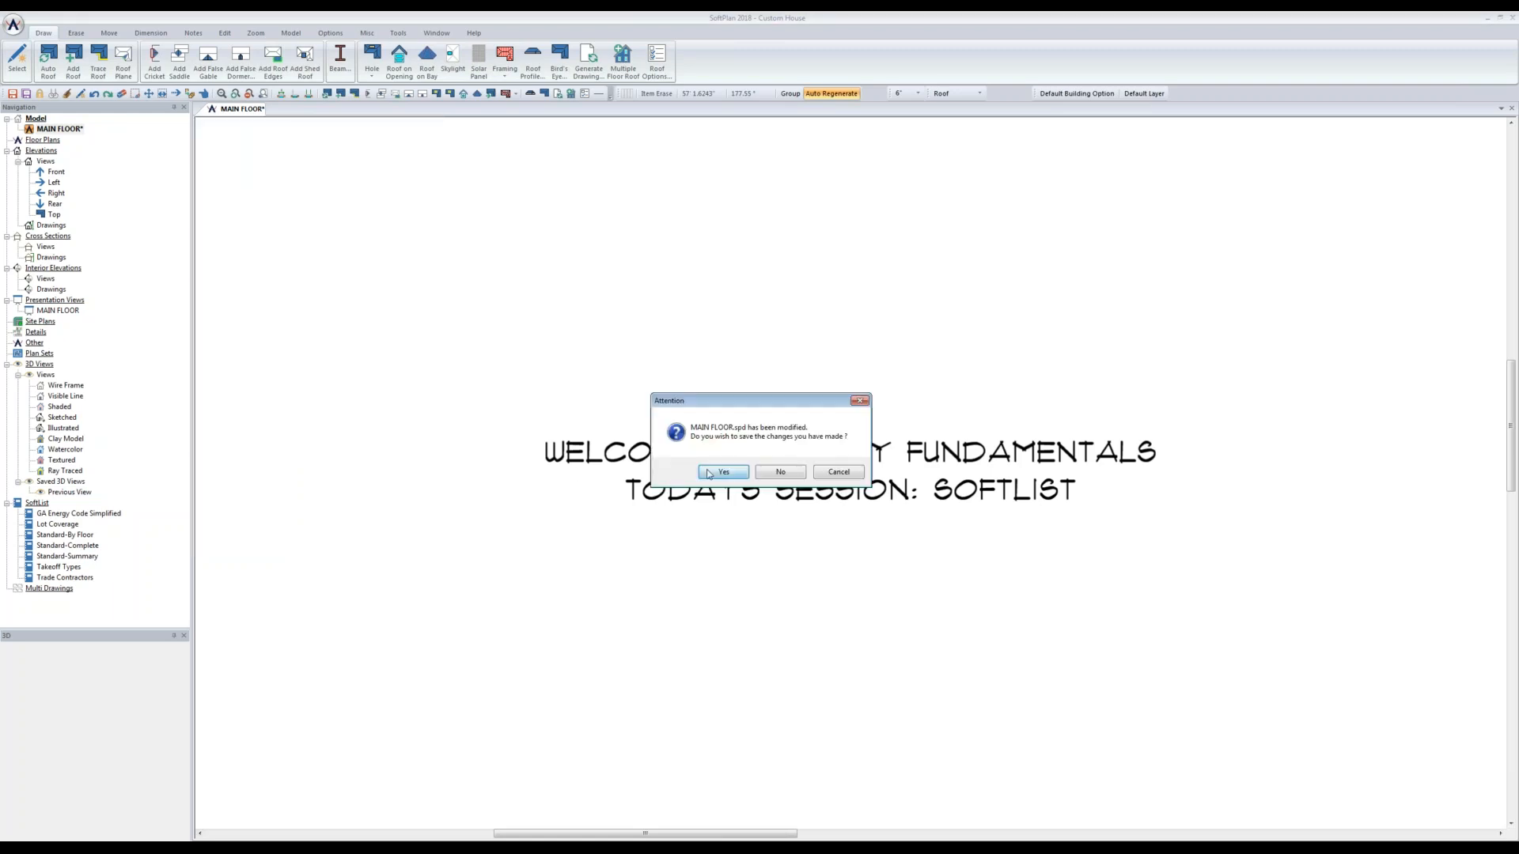
pyautogui.click(708, 473)
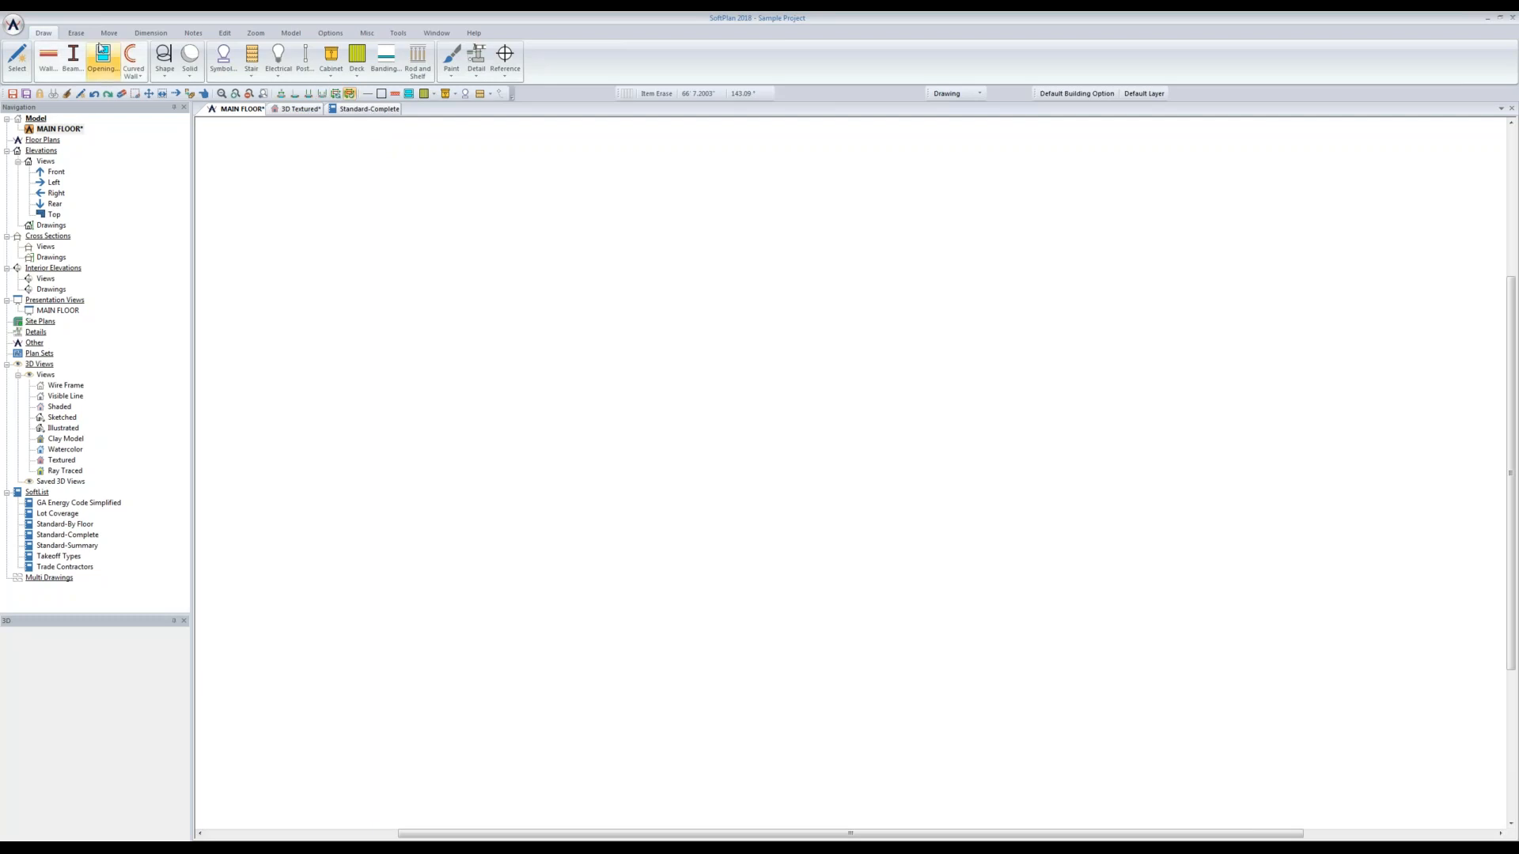
pyautogui.click(13, 27)
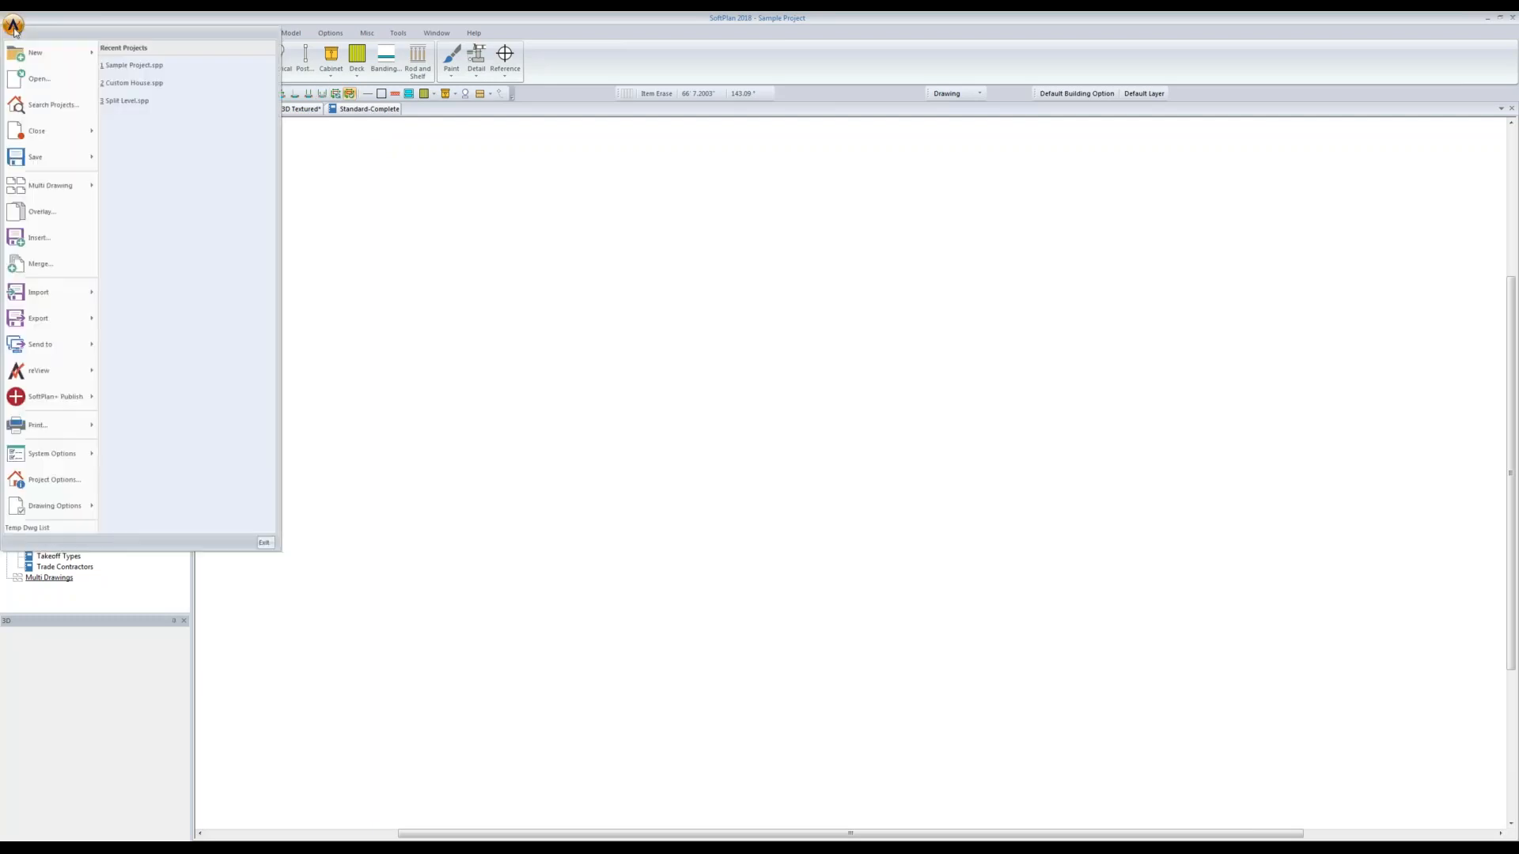
pyautogui.click(12, 70)
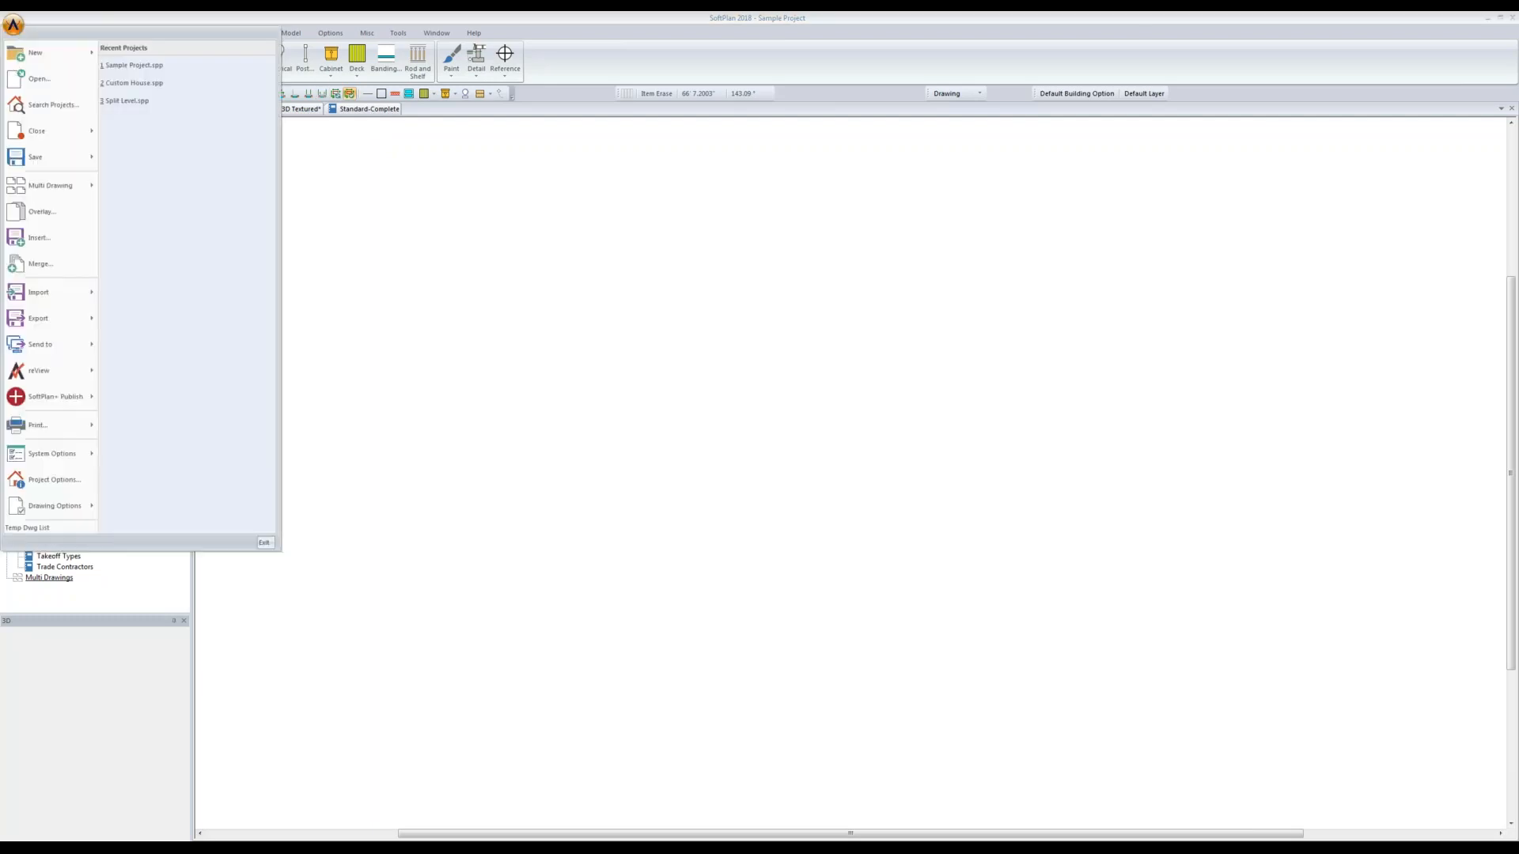
pyautogui.click(14, 27)
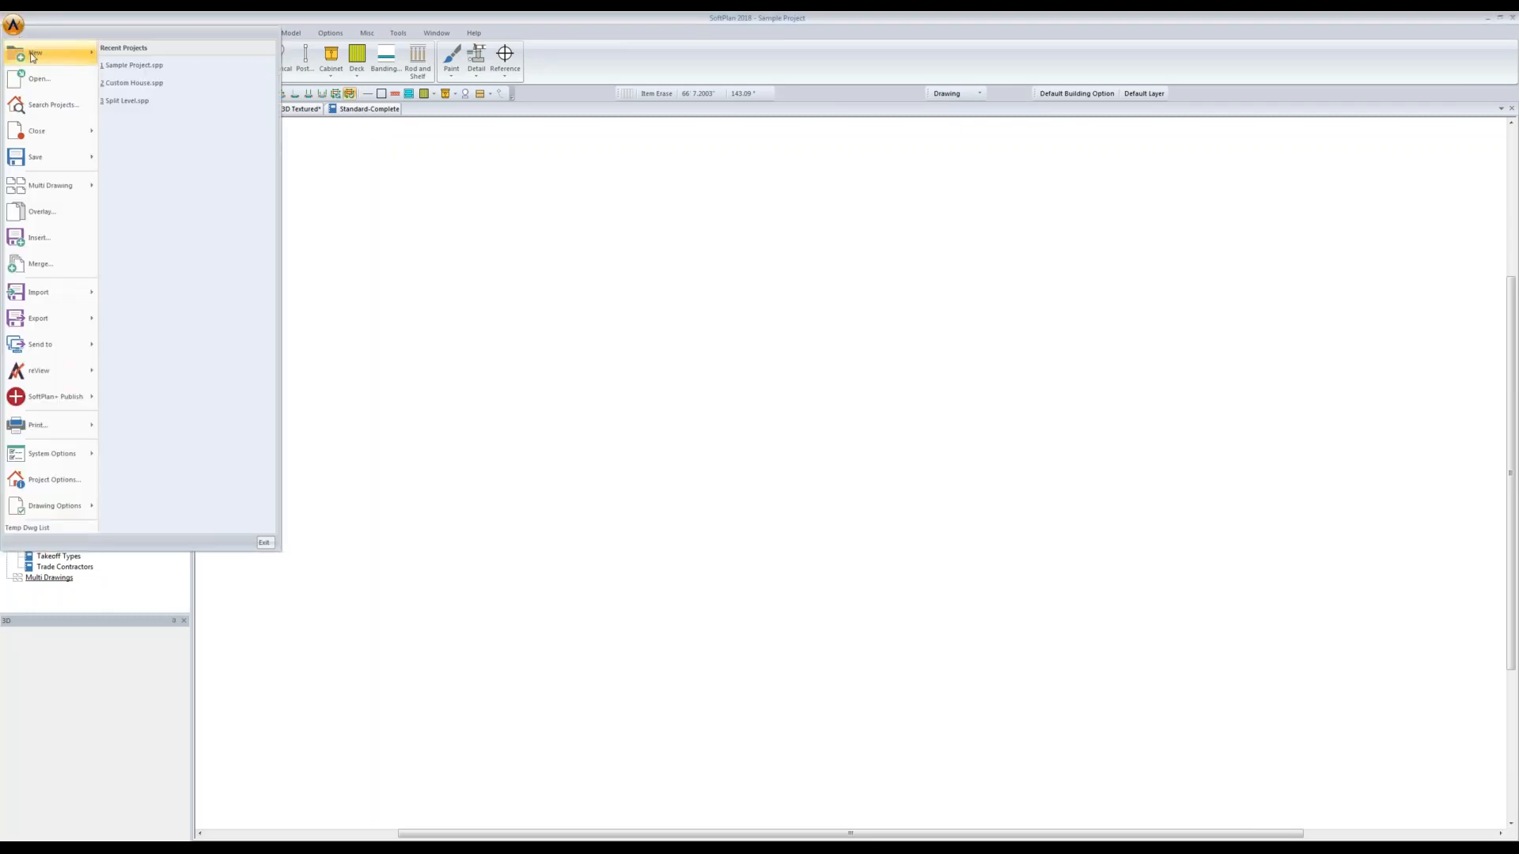
# Step: Draw a closed rectangle of four 2x4/Brick/Siding walls, about 19'-10" wide by 25'-2" deep
pyautogui.click(42, 30)
pyautogui.click(47, 62)
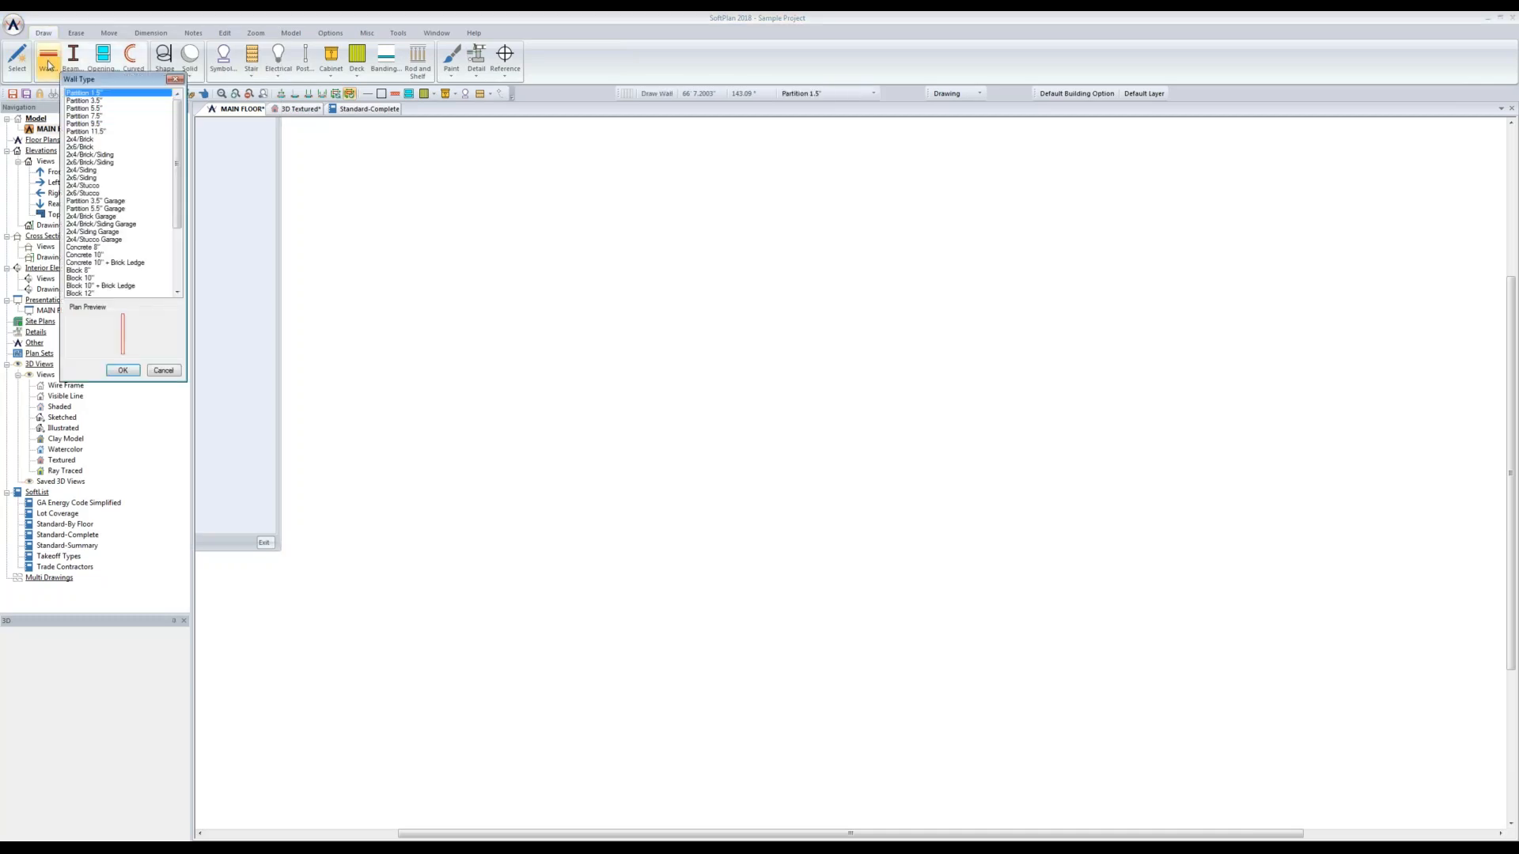
pyautogui.click(94, 155)
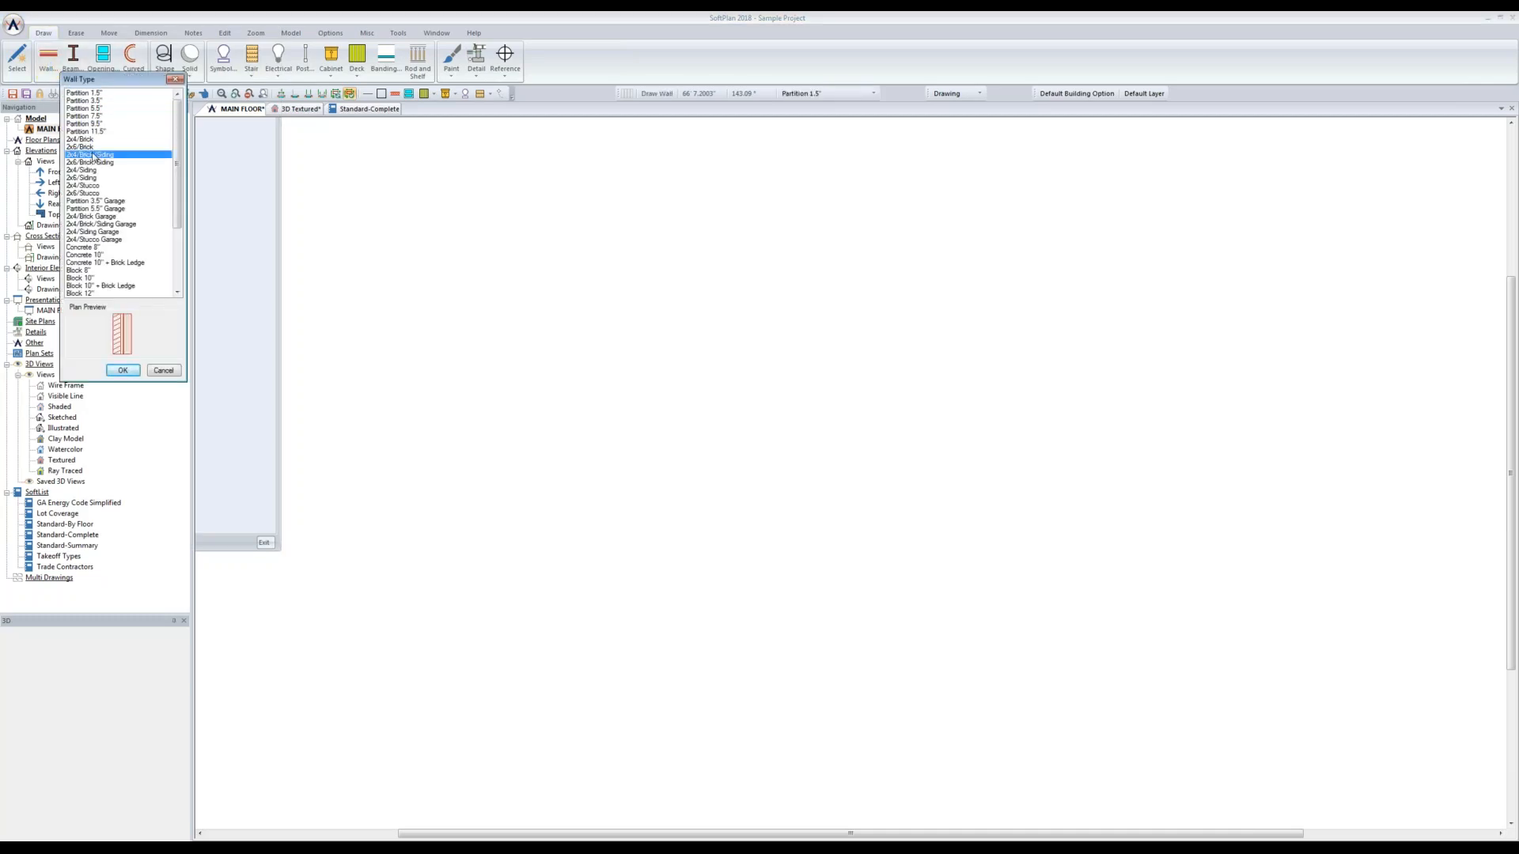
pyautogui.click(127, 372)
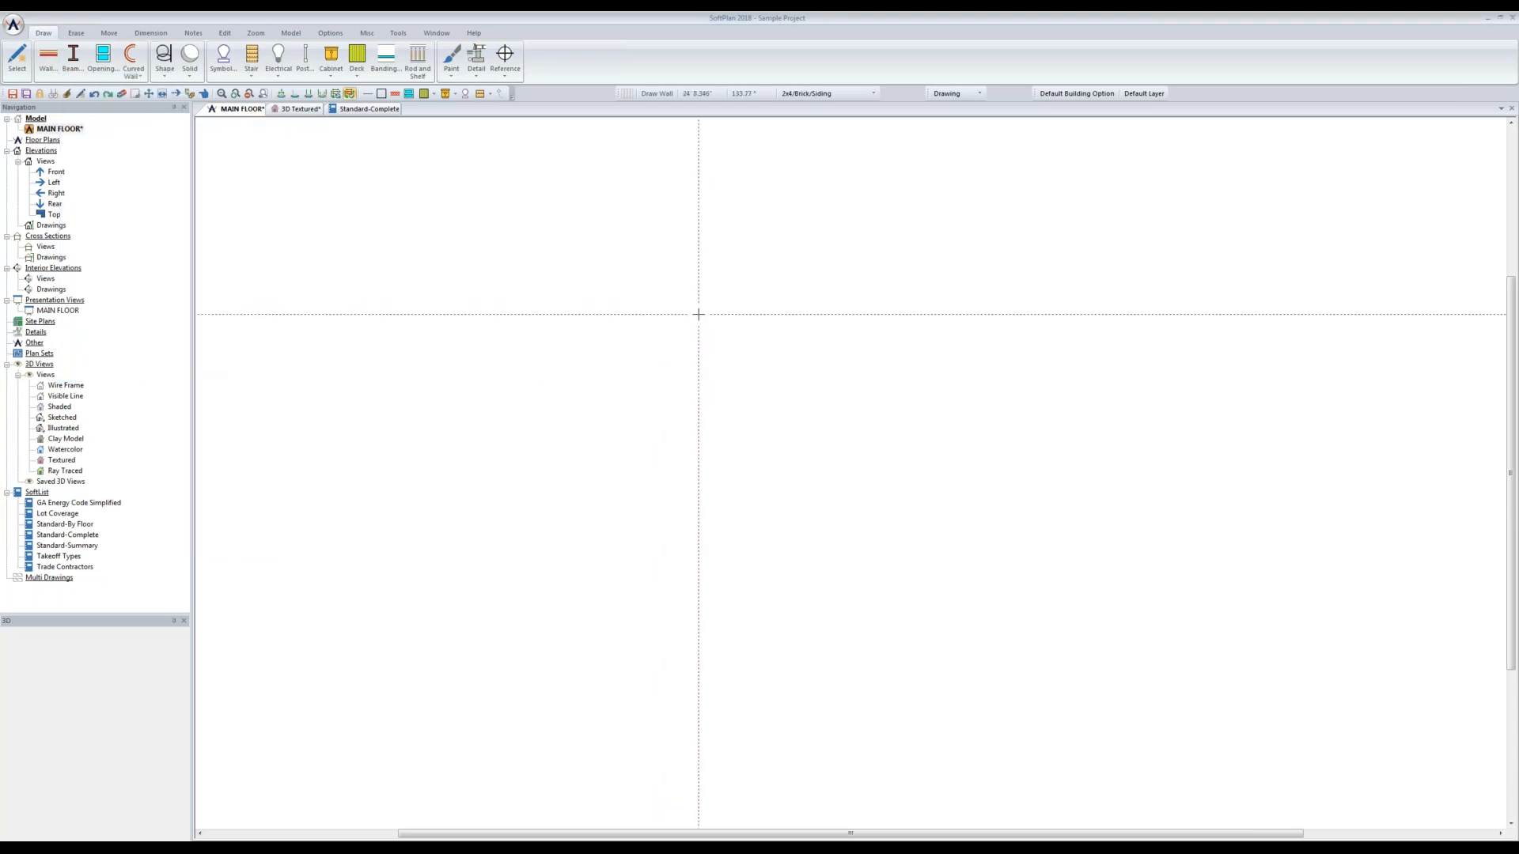
pyautogui.click(662, 310)
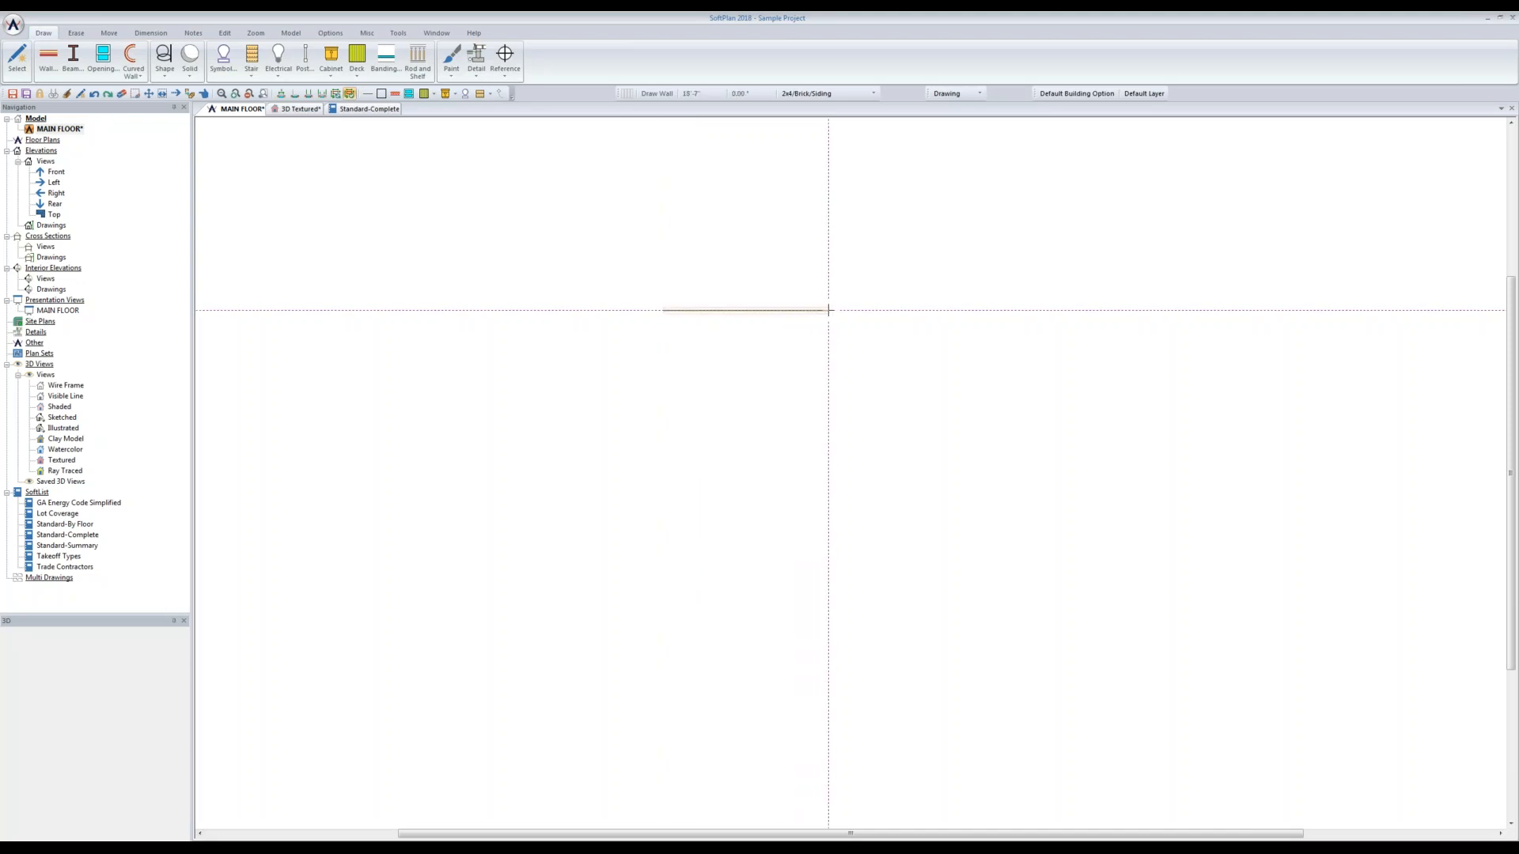
pyautogui.click(835, 310)
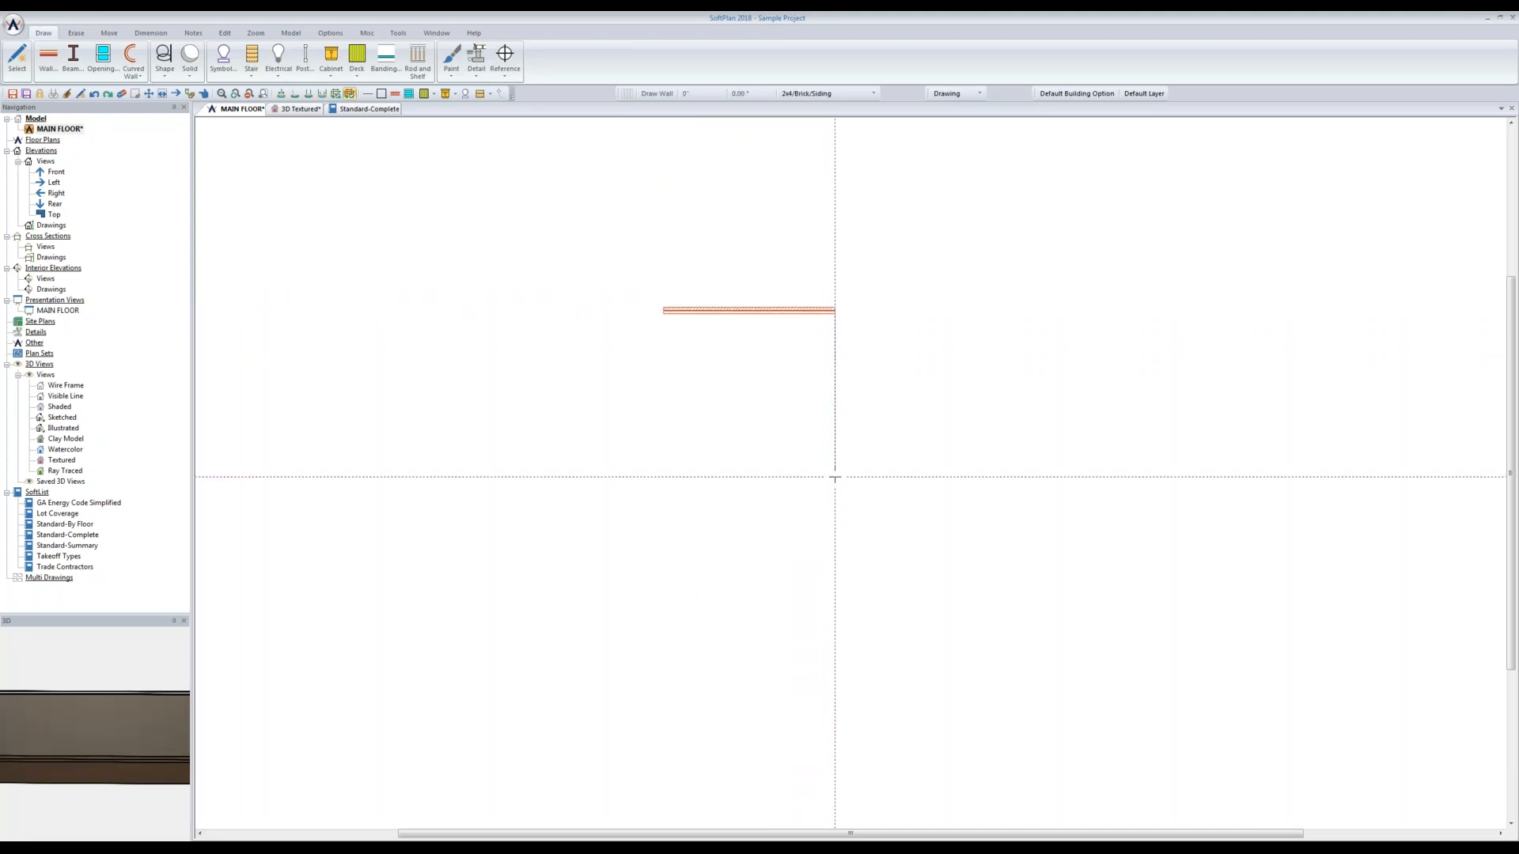
pyautogui.click(758, 526)
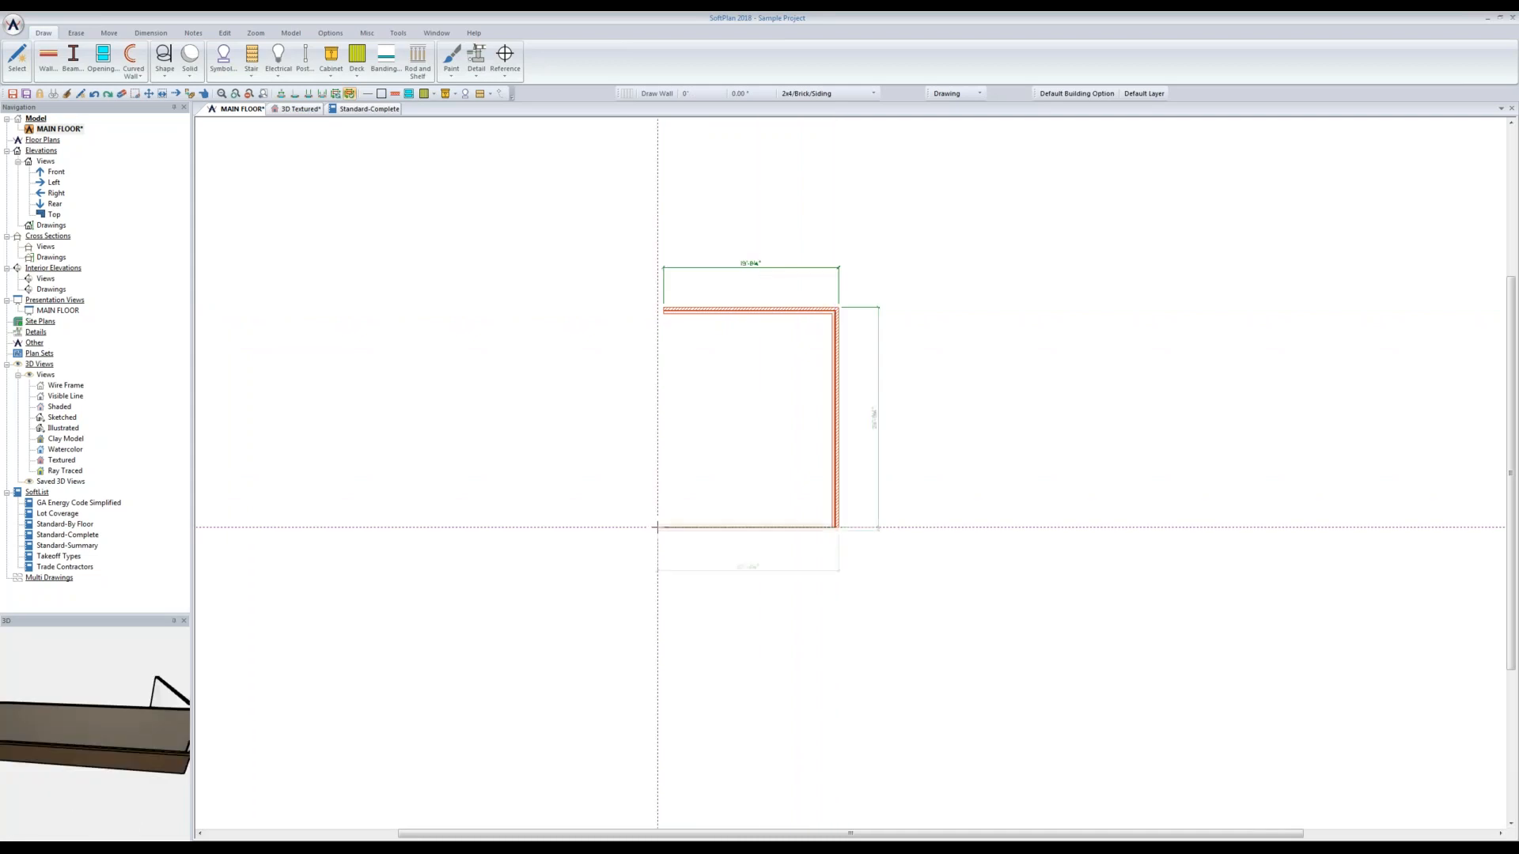
pyautogui.click(665, 527)
pyautogui.click(665, 309)
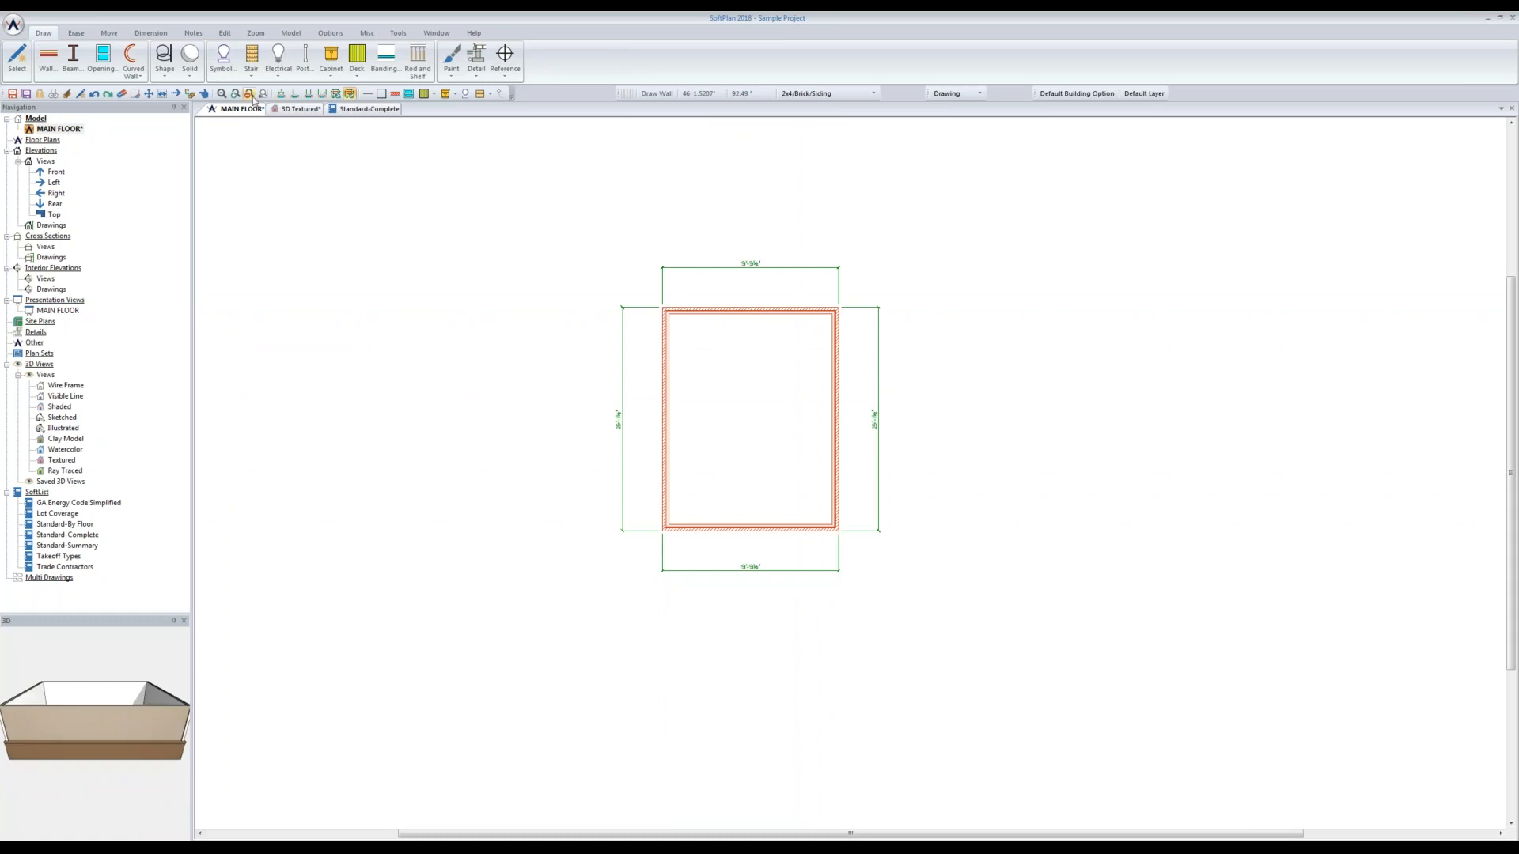
# Step: Set the building's overall width dimension above the upper wall to 20'
pyautogui.click(203, 93)
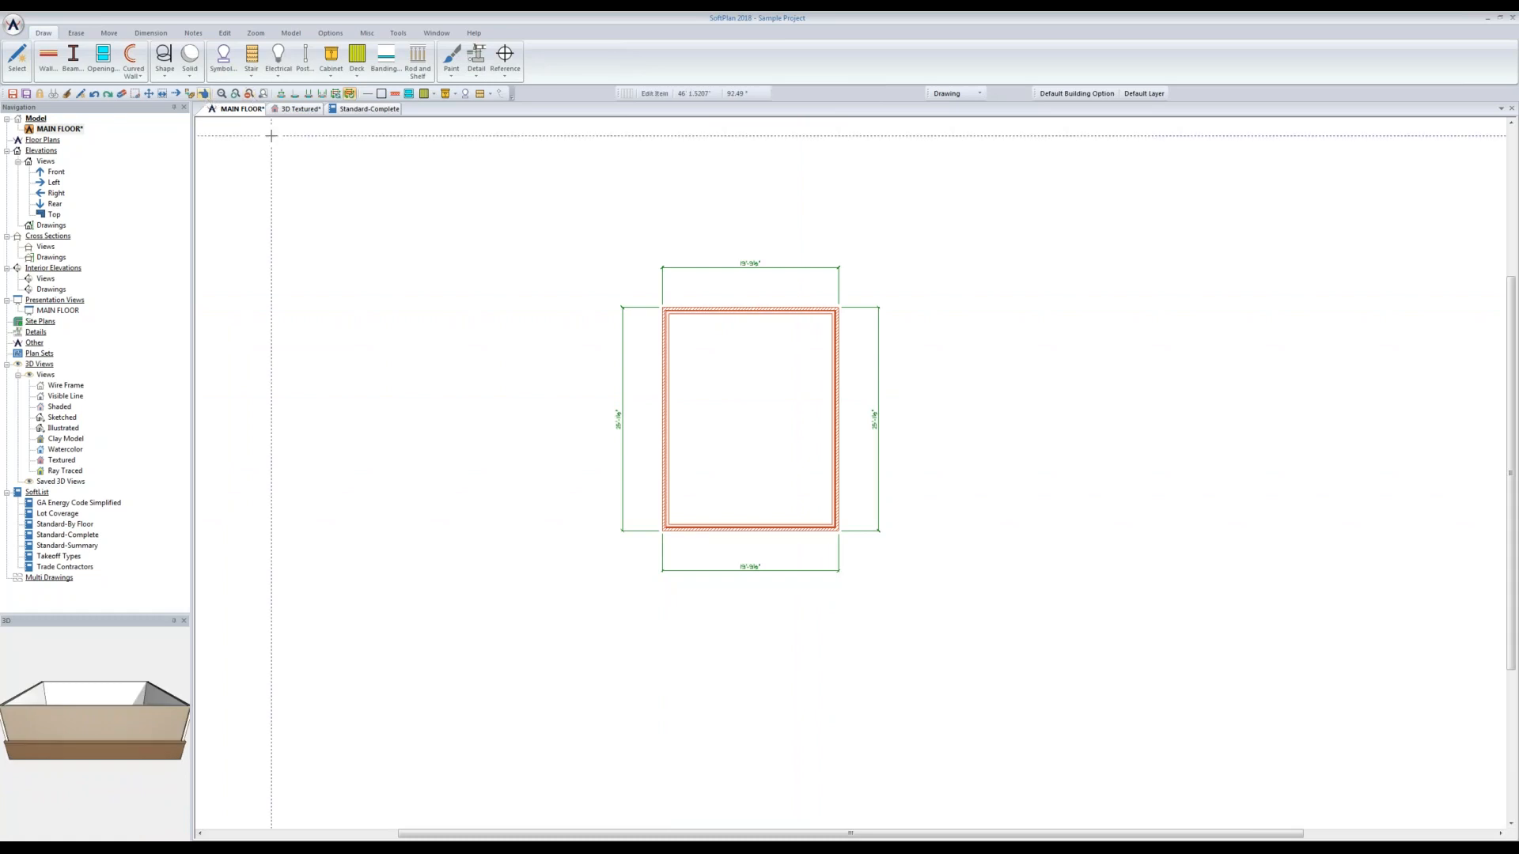
pyautogui.click(773, 269)
pyautogui.write('220\' 0.000"')
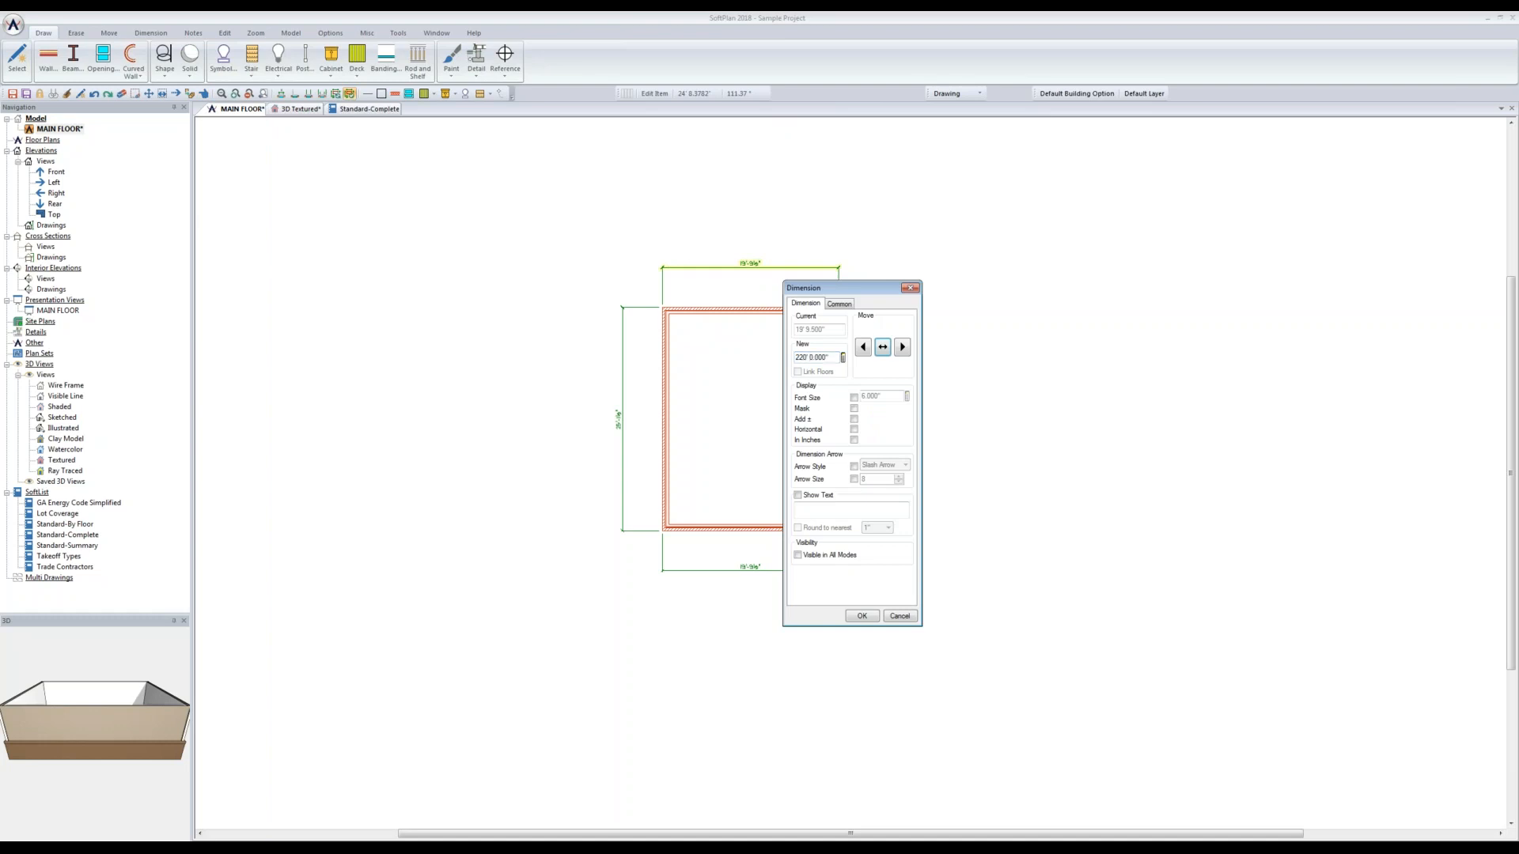
pyautogui.moveTo(832, 358); pyautogui.dragTo(793, 358)
pyautogui.write('20')
pyautogui.press('Return')
pyautogui.press('Return')
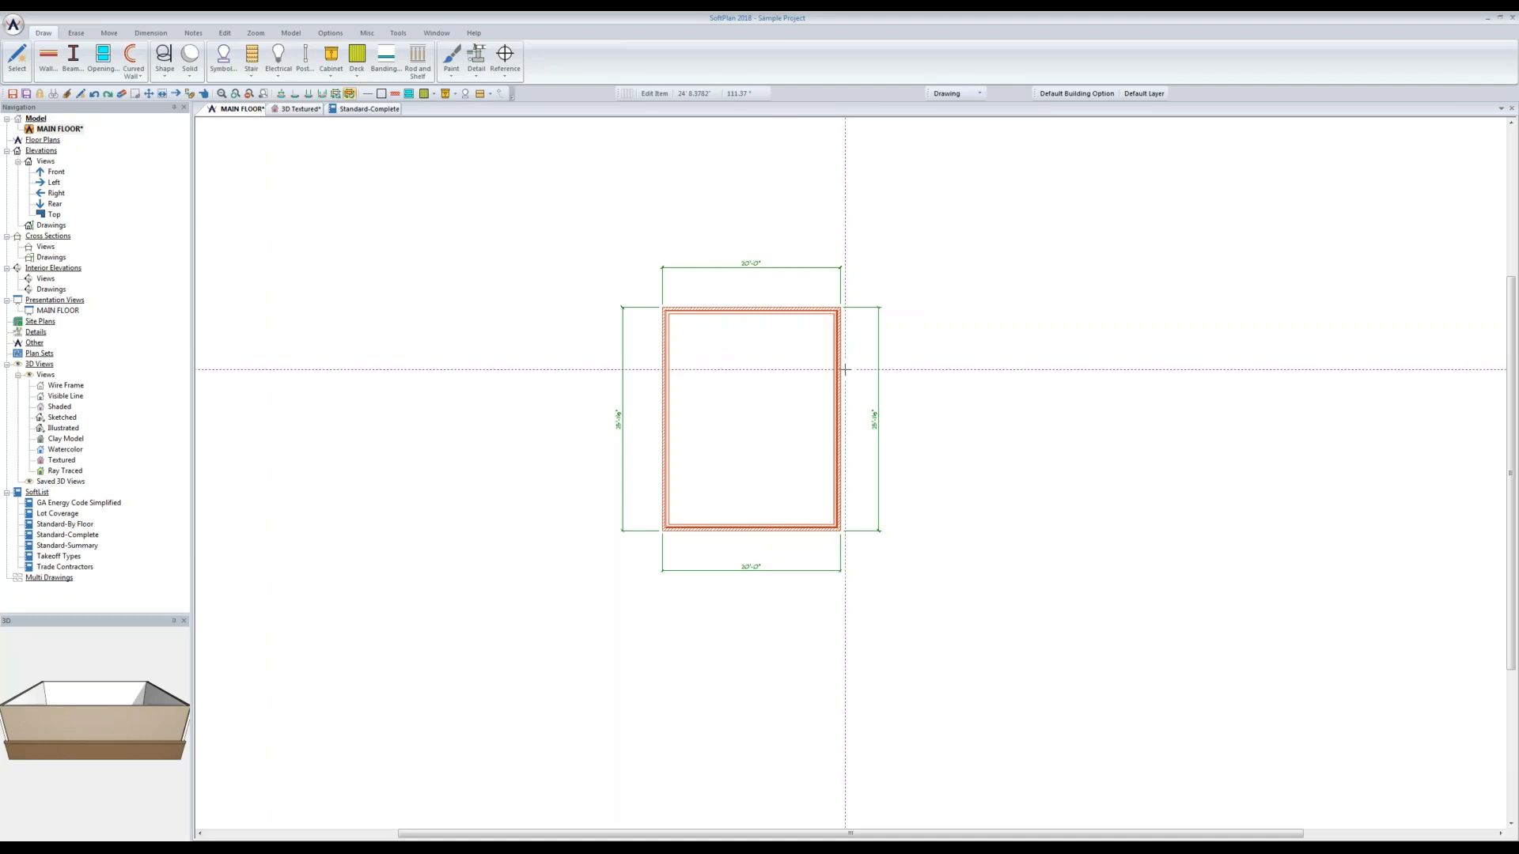
# Step: Set the building's overall depth to 24' and refresh the automatic dimensions around the walls
pyautogui.click(878, 421)
pyautogui.write('24')
pyautogui.press('Return')
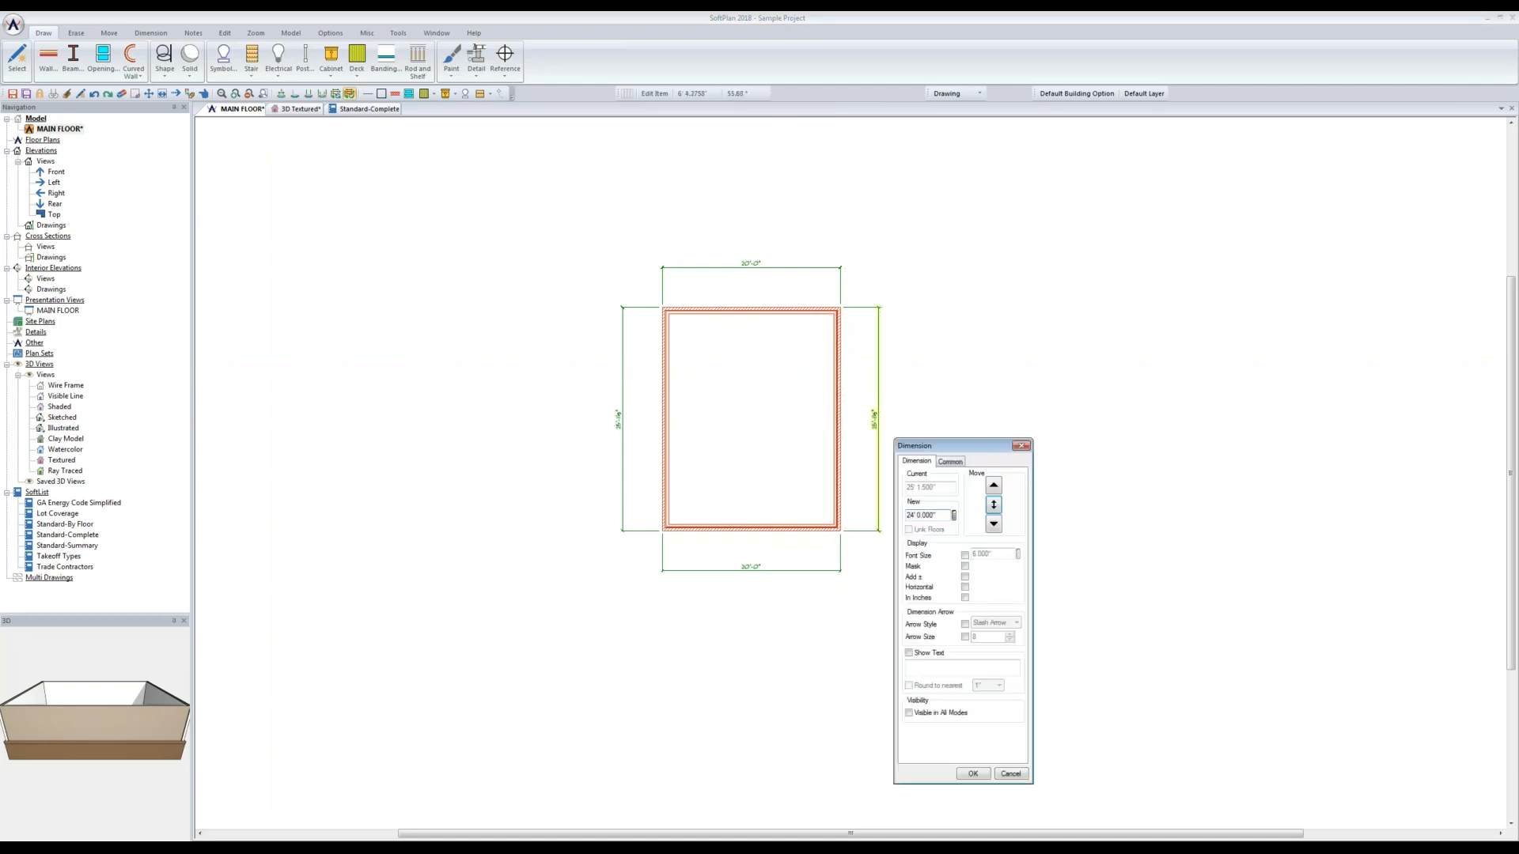
pyautogui.press('Return')
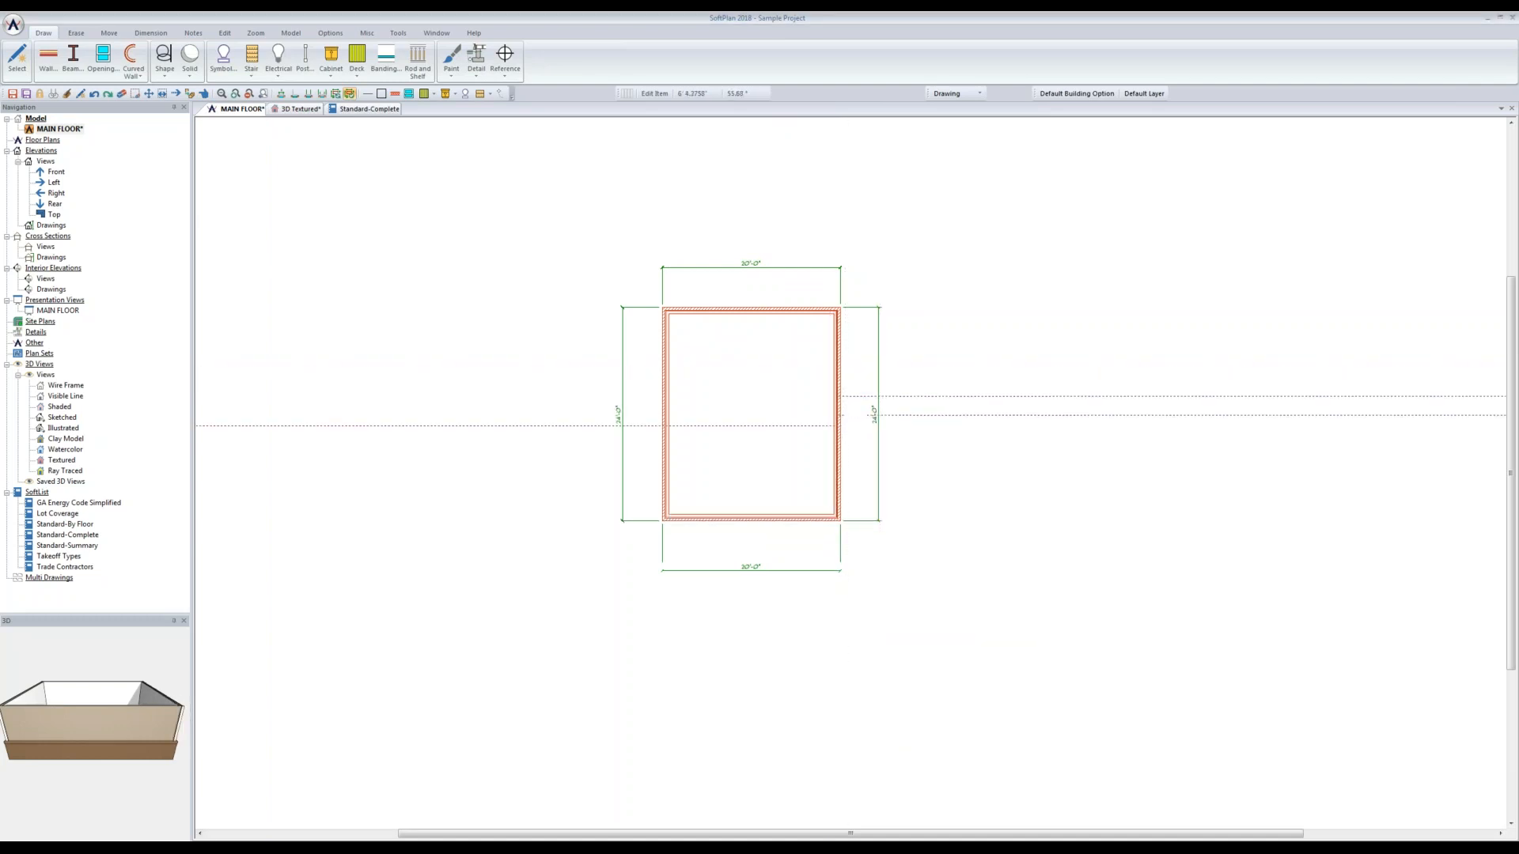
pyautogui.click(349, 93)
pyautogui.click(811, 472)
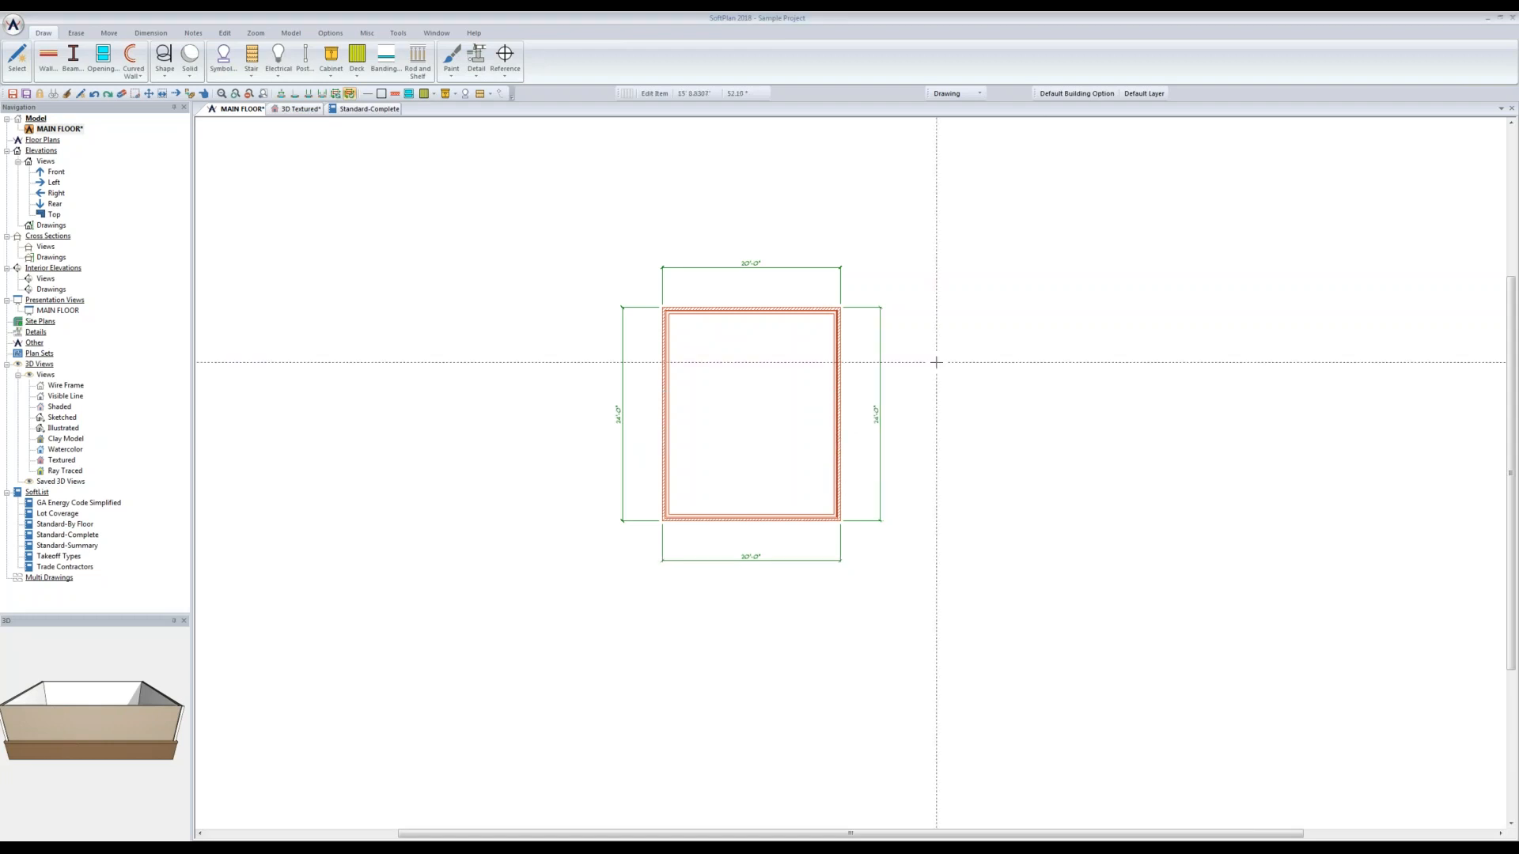
# Step: Set the height of all four walls to 9', viewing the Standard-Complete report before and after the change
pyautogui.click(383, 114)
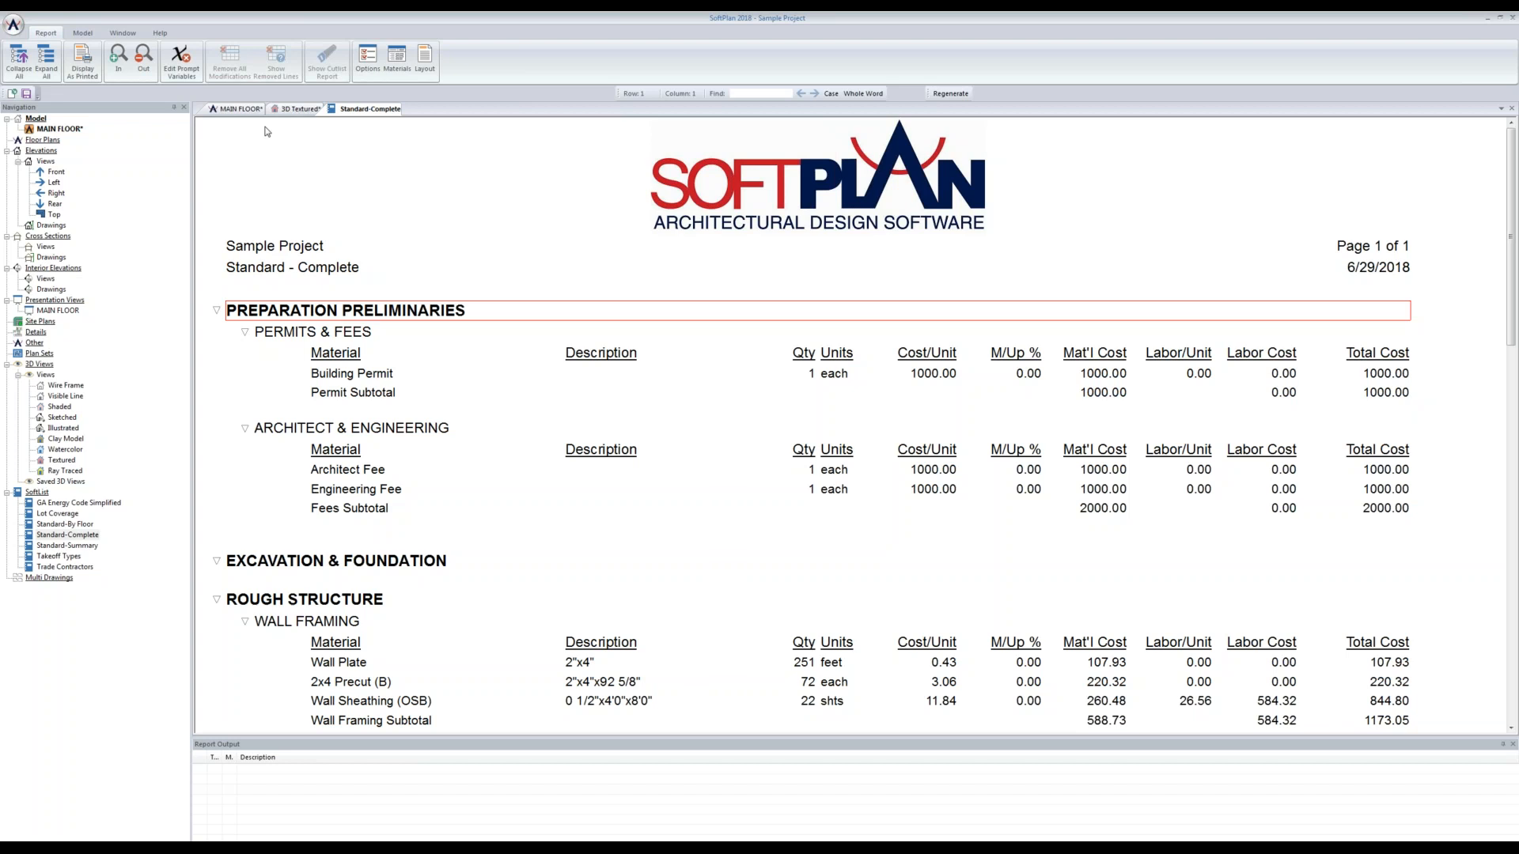
pyautogui.click(231, 110)
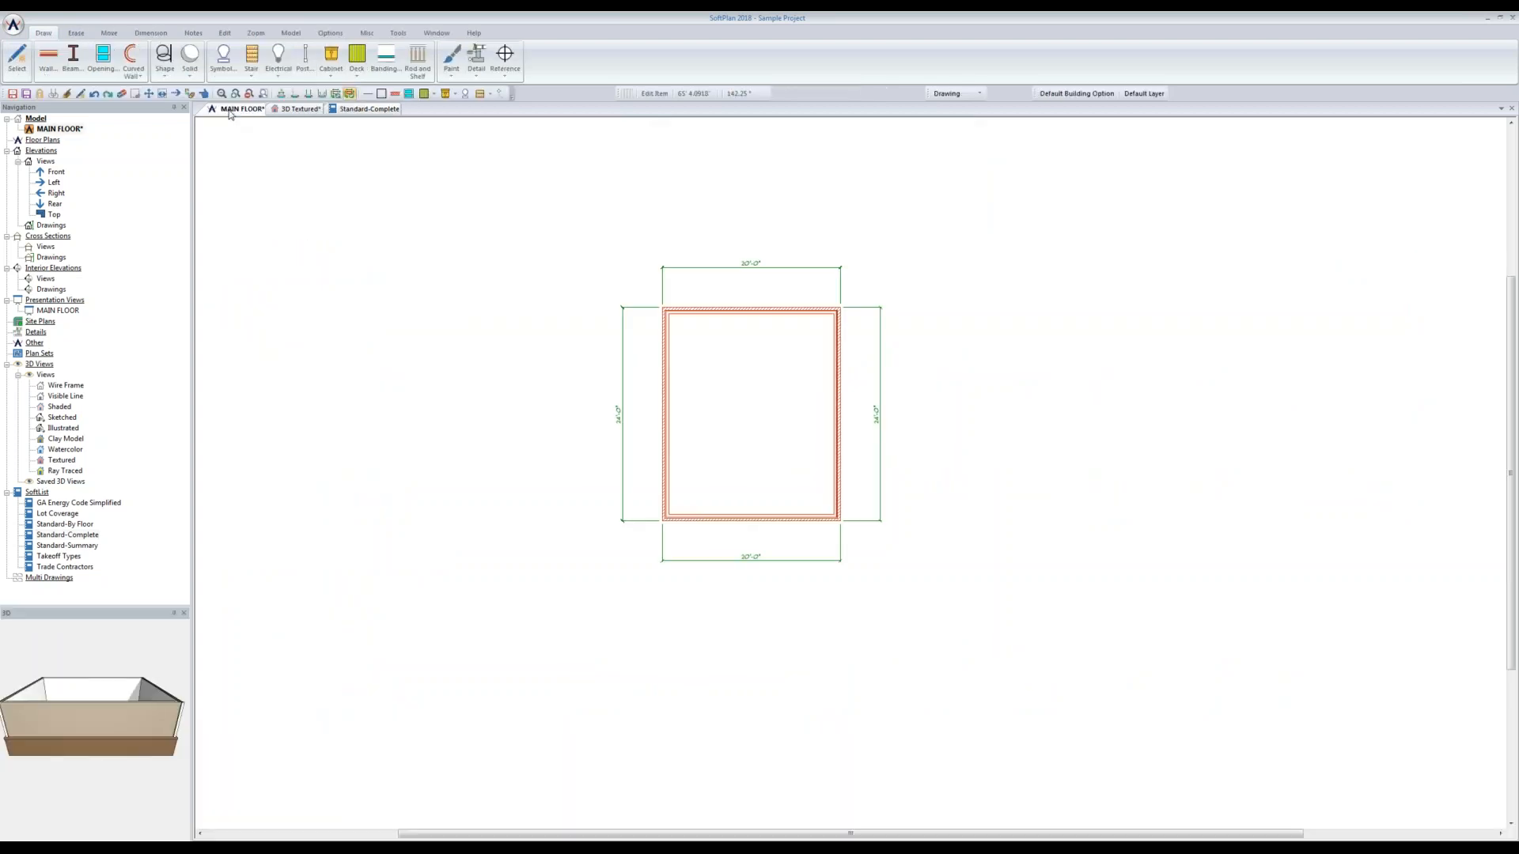
pyautogui.click(225, 34)
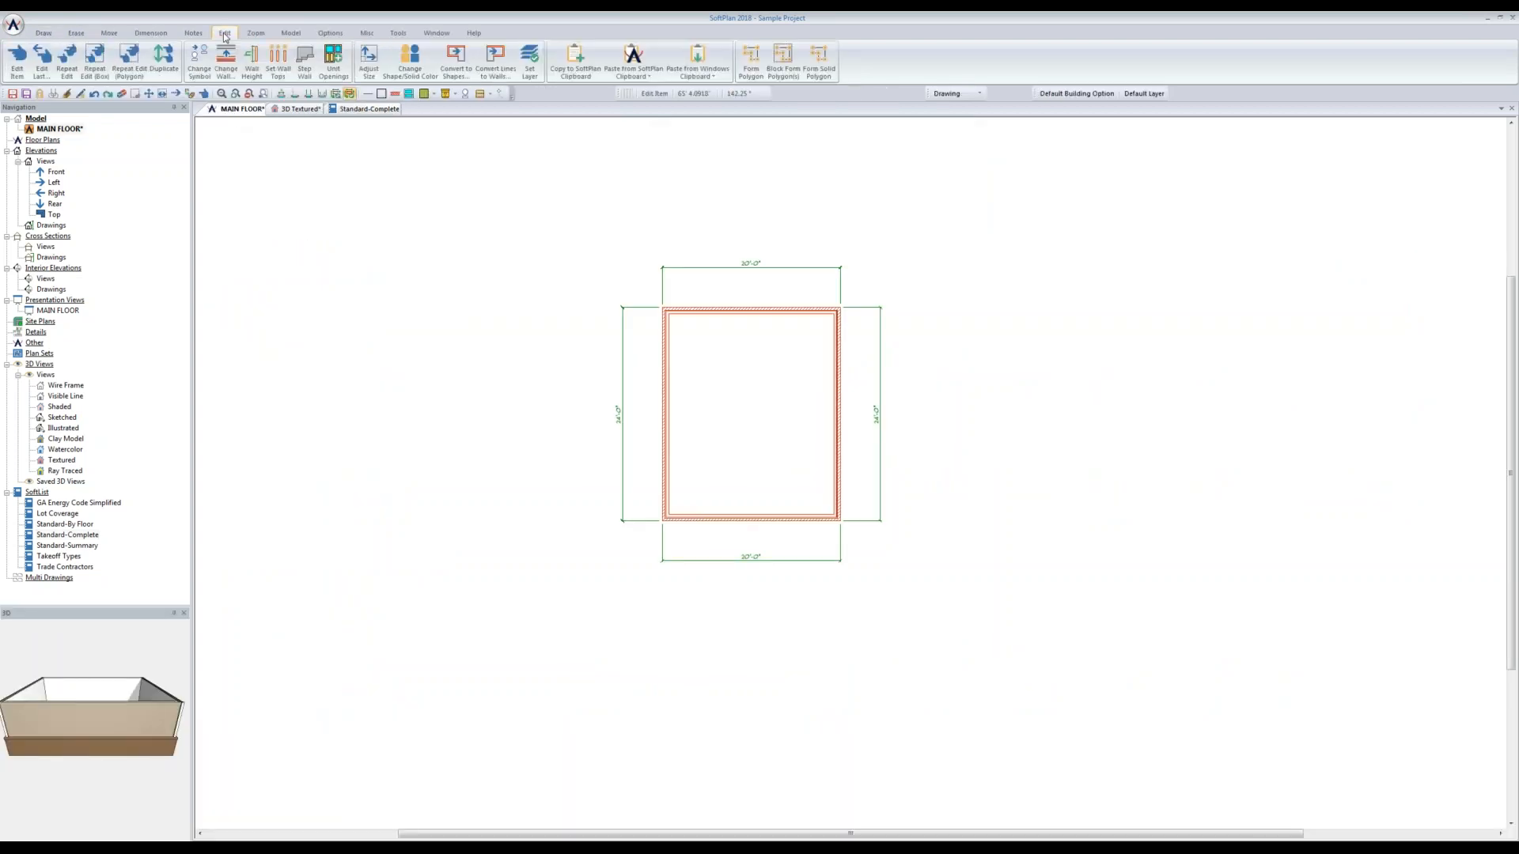
pyautogui.click(251, 59)
pyautogui.moveTo(579, 270); pyautogui.dragTo(910, 568)
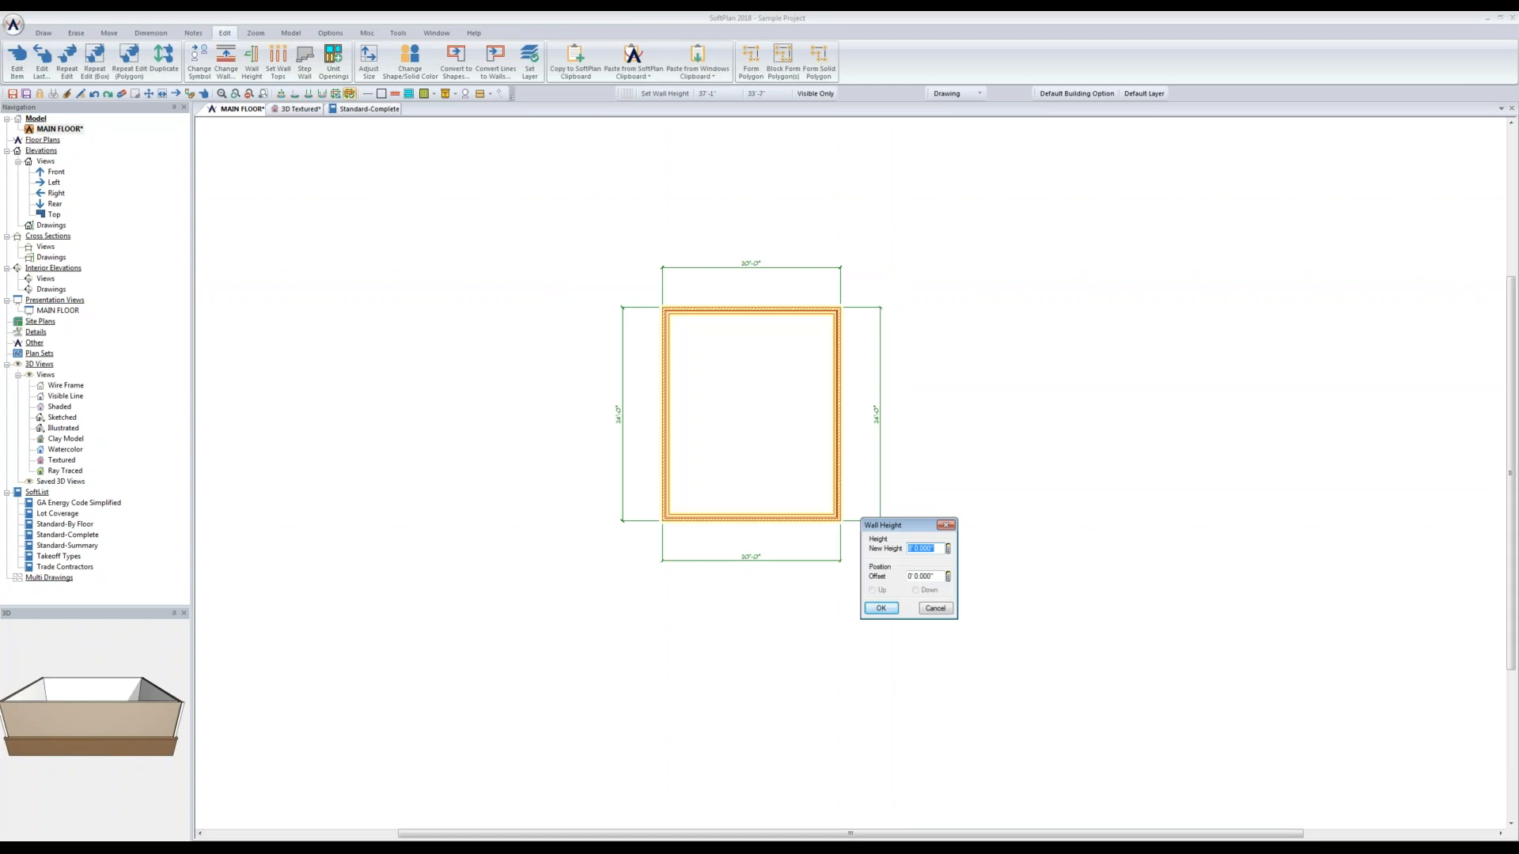
pyautogui.write('9')
pyautogui.click(890, 615)
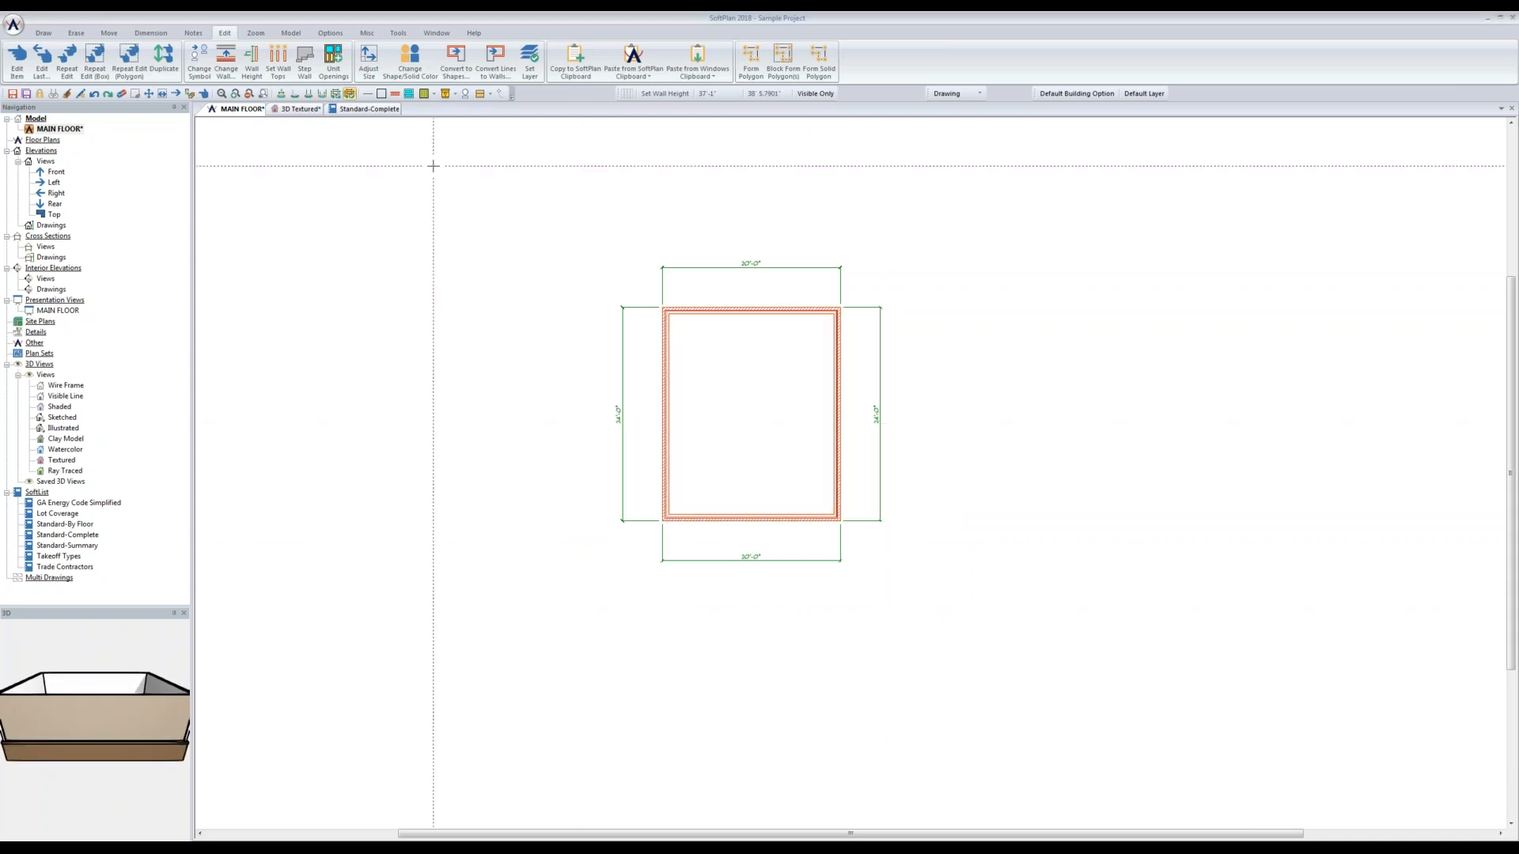
pyautogui.click(370, 110)
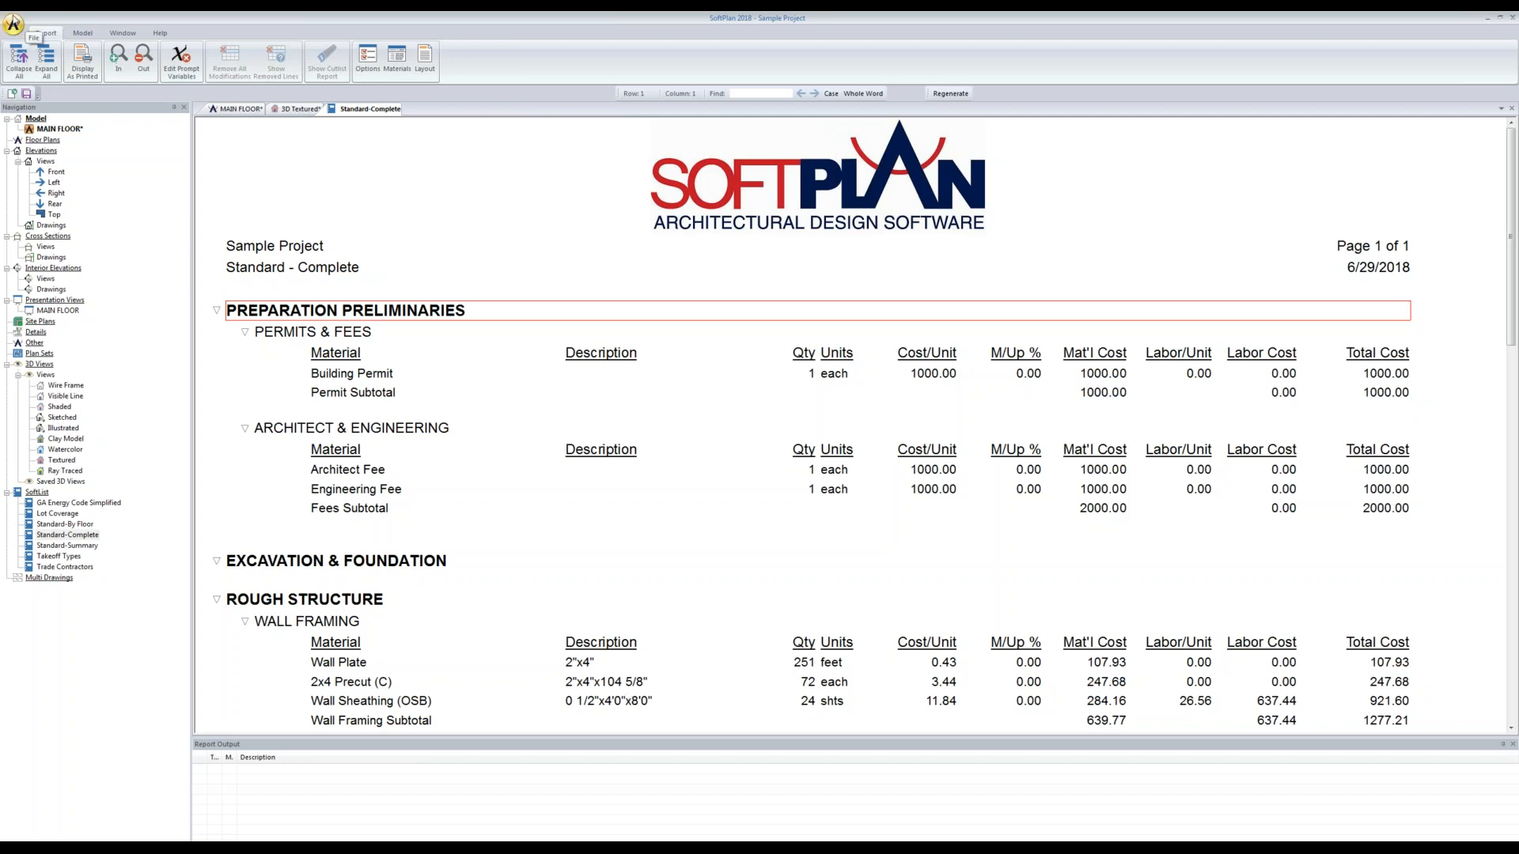
# Step: Keep Standard-Complete as the default SoftList report configuration and layout in the system options, and save the options
pyautogui.click(13, 24)
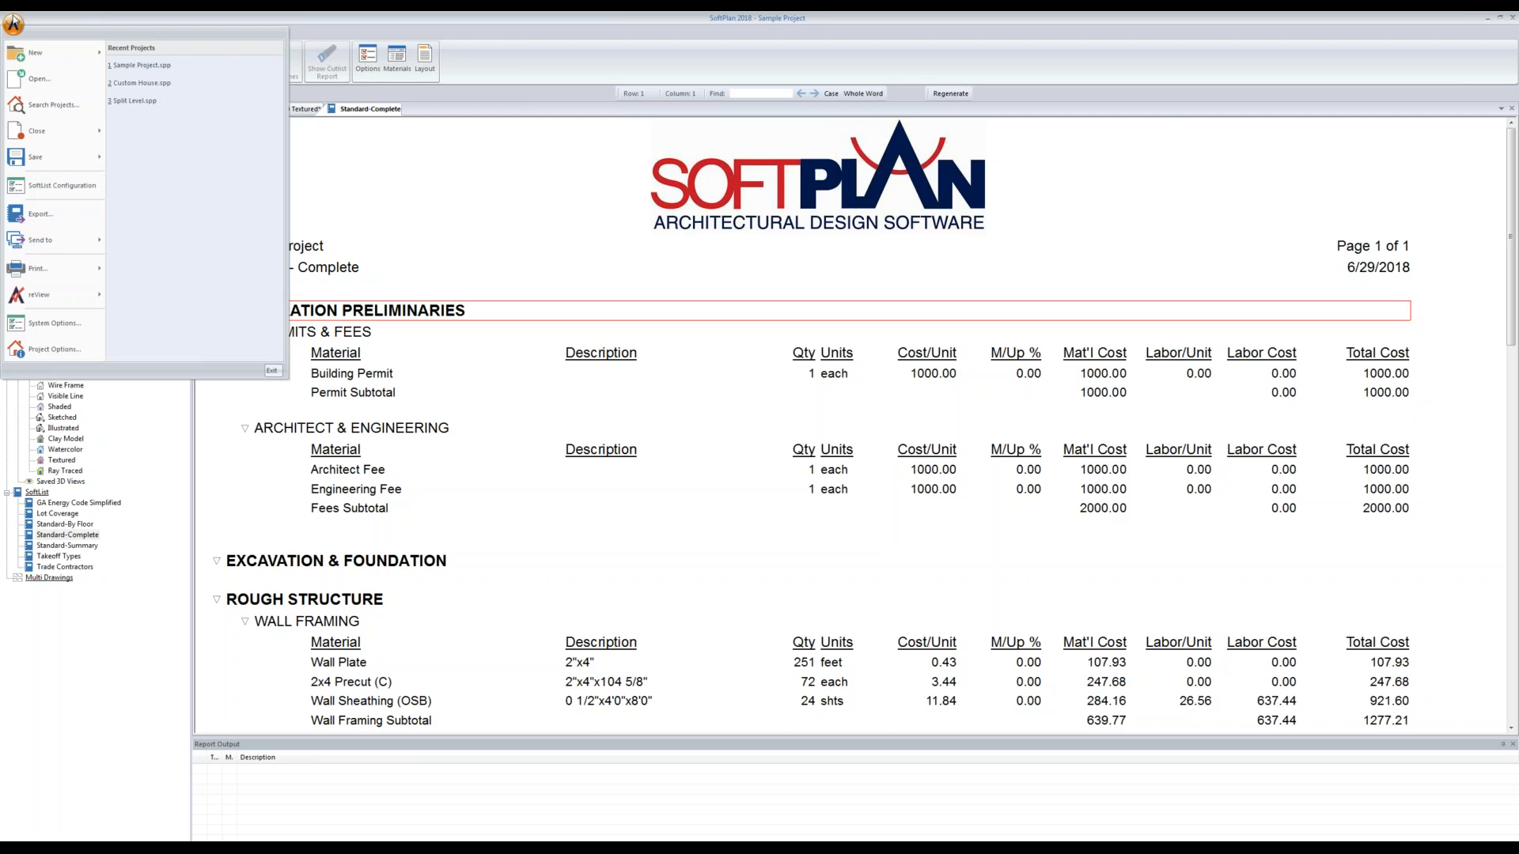
pyautogui.click(58, 331)
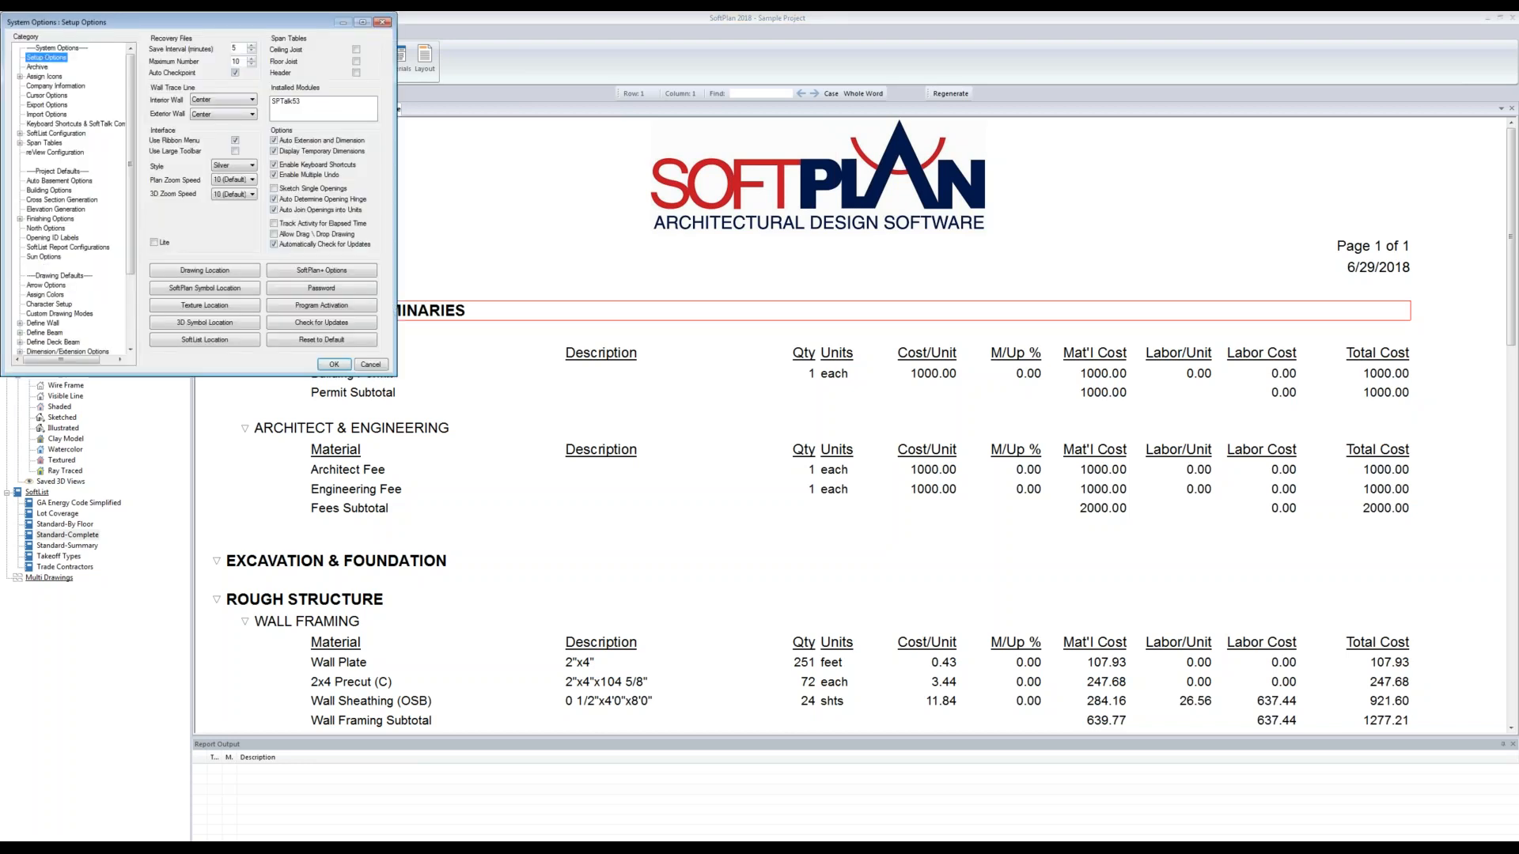
pyautogui.click(63, 247)
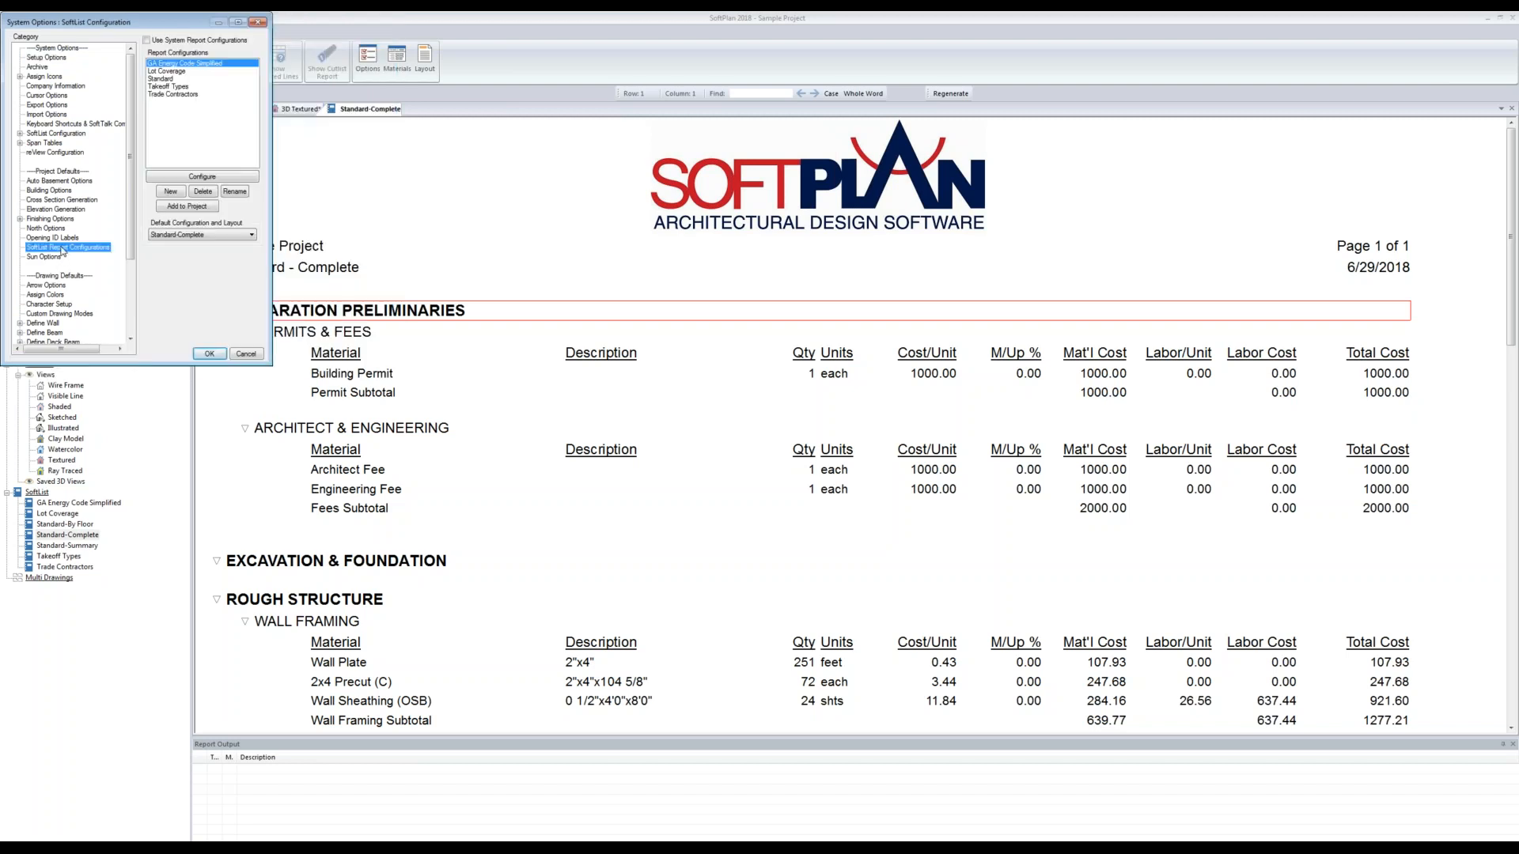
pyautogui.click(210, 235)
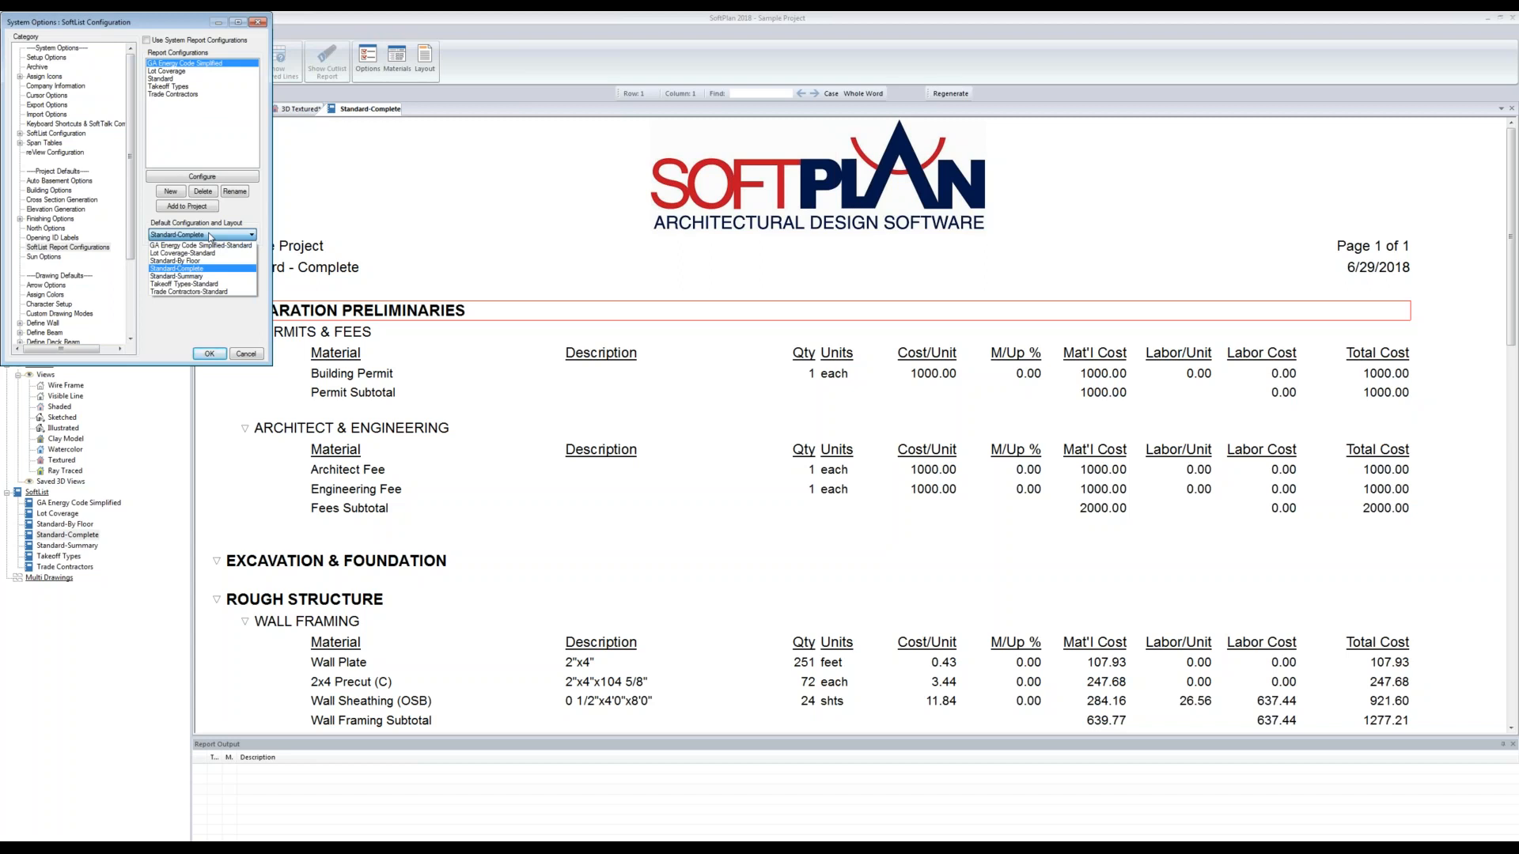
pyautogui.click(222, 358)
pyautogui.click(222, 357)
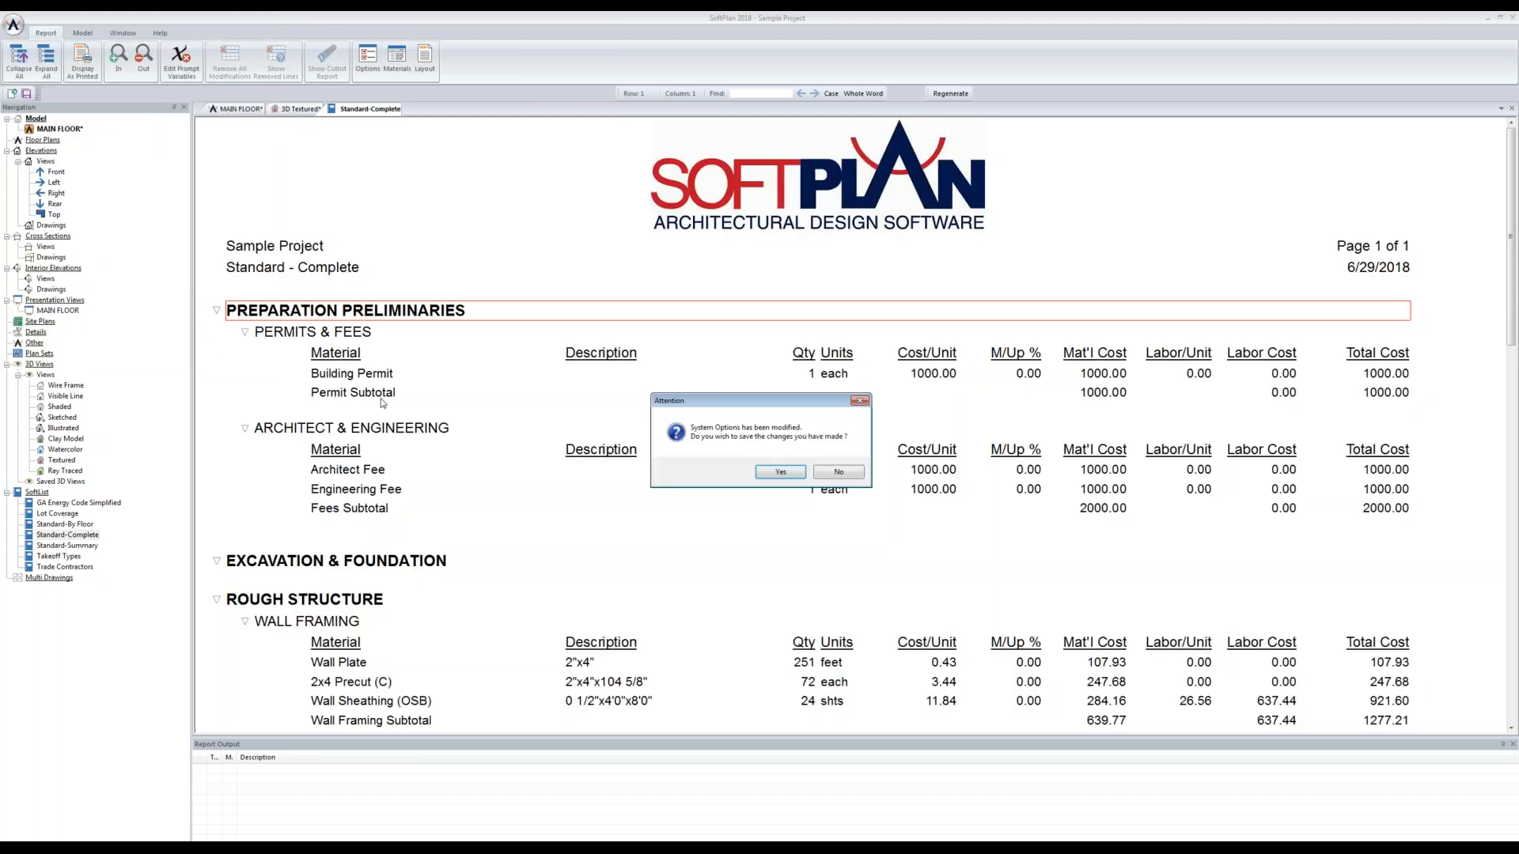
pyautogui.click(780, 473)
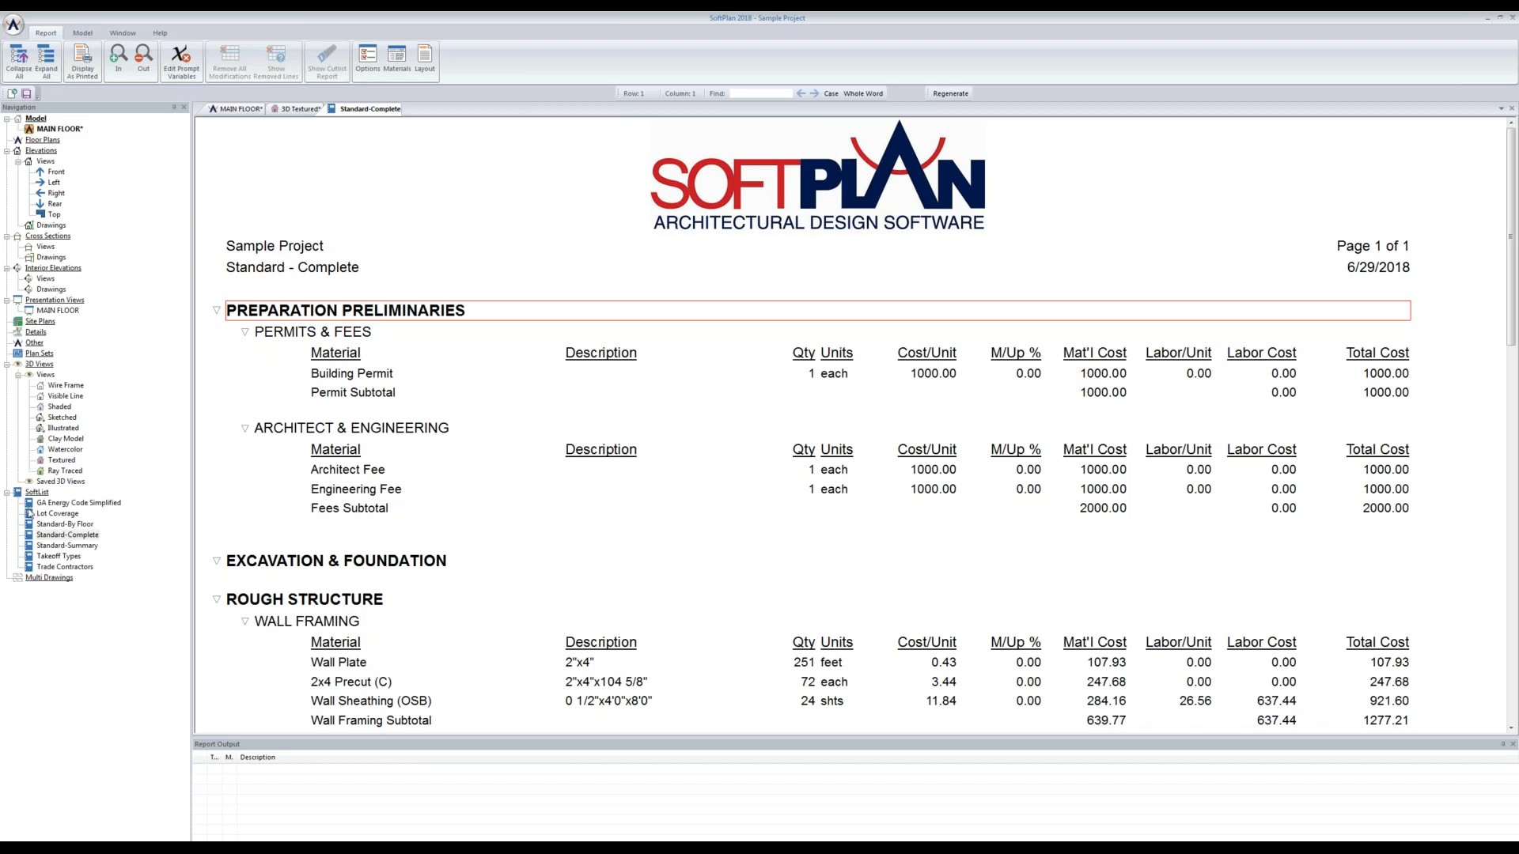
# Step: Open the project's Standard-Summary SoftList report
pyautogui.doubleClick(74, 546)
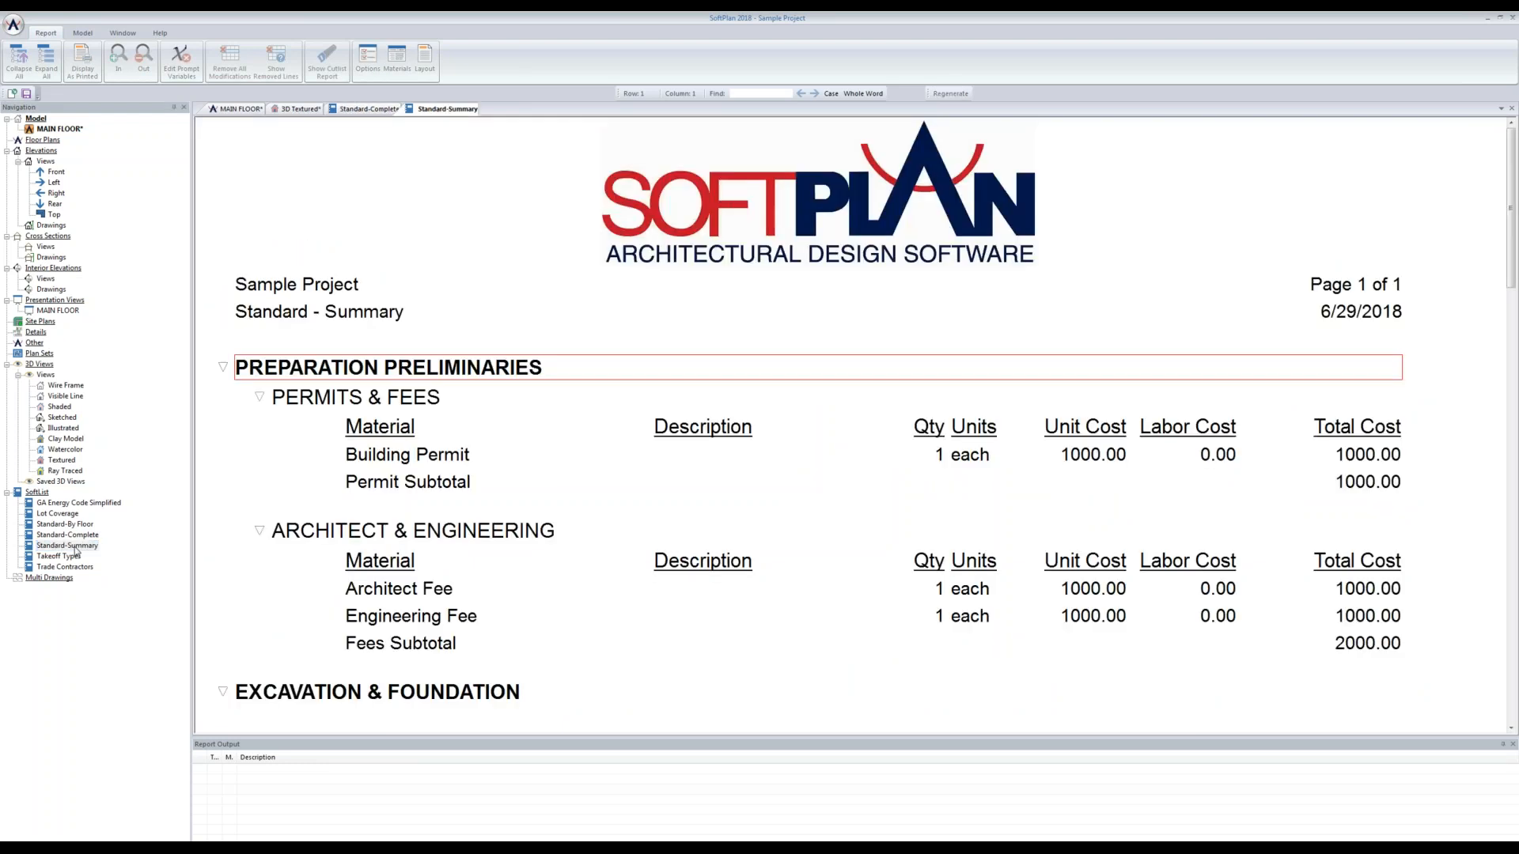
pyautogui.rightClick(76, 550)
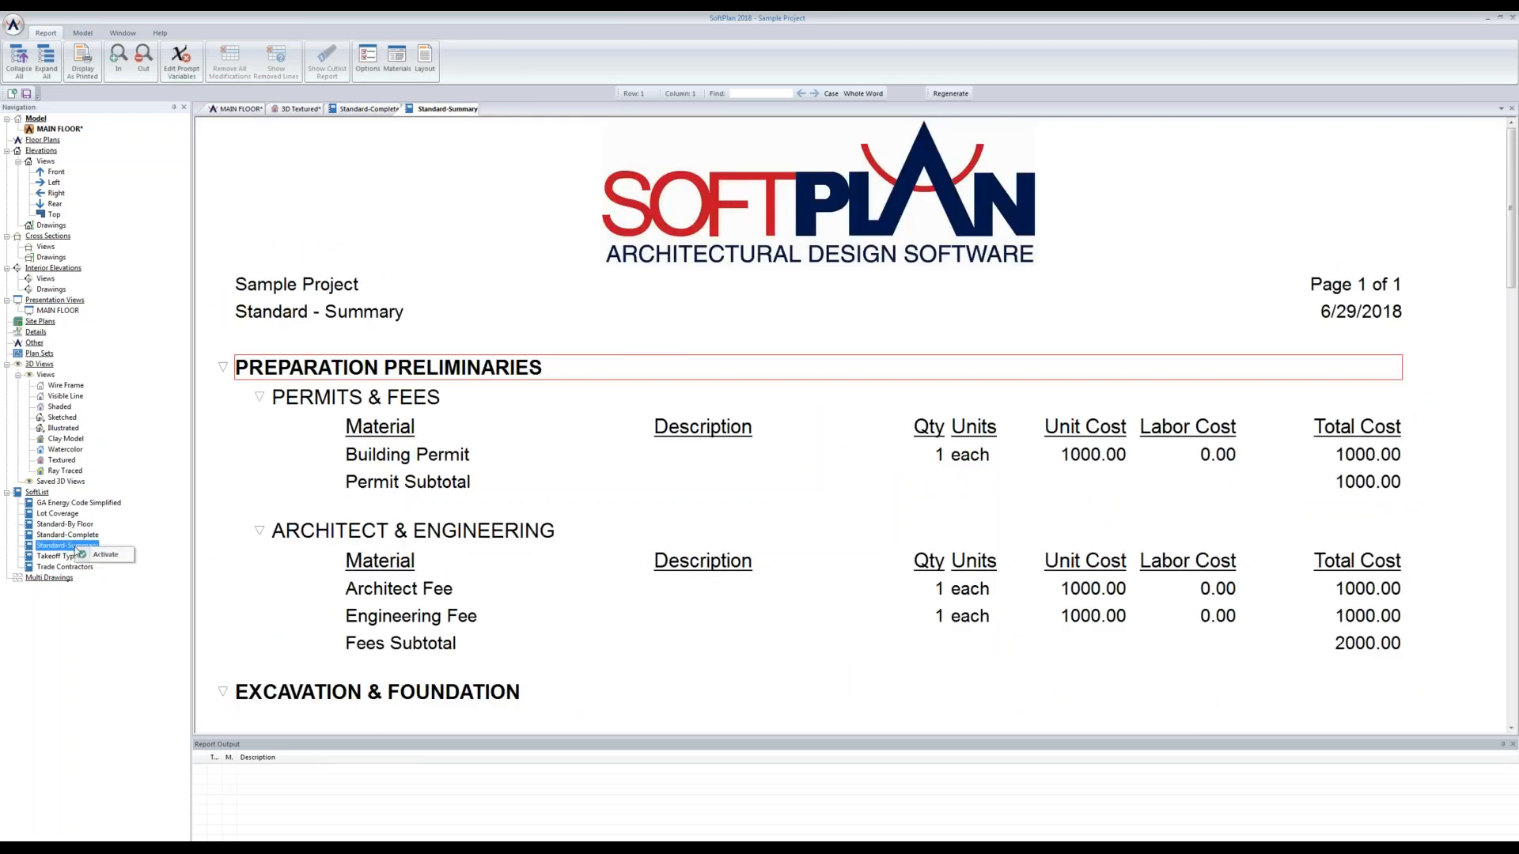
pyautogui.click(146, 304)
pyautogui.click(84, 33)
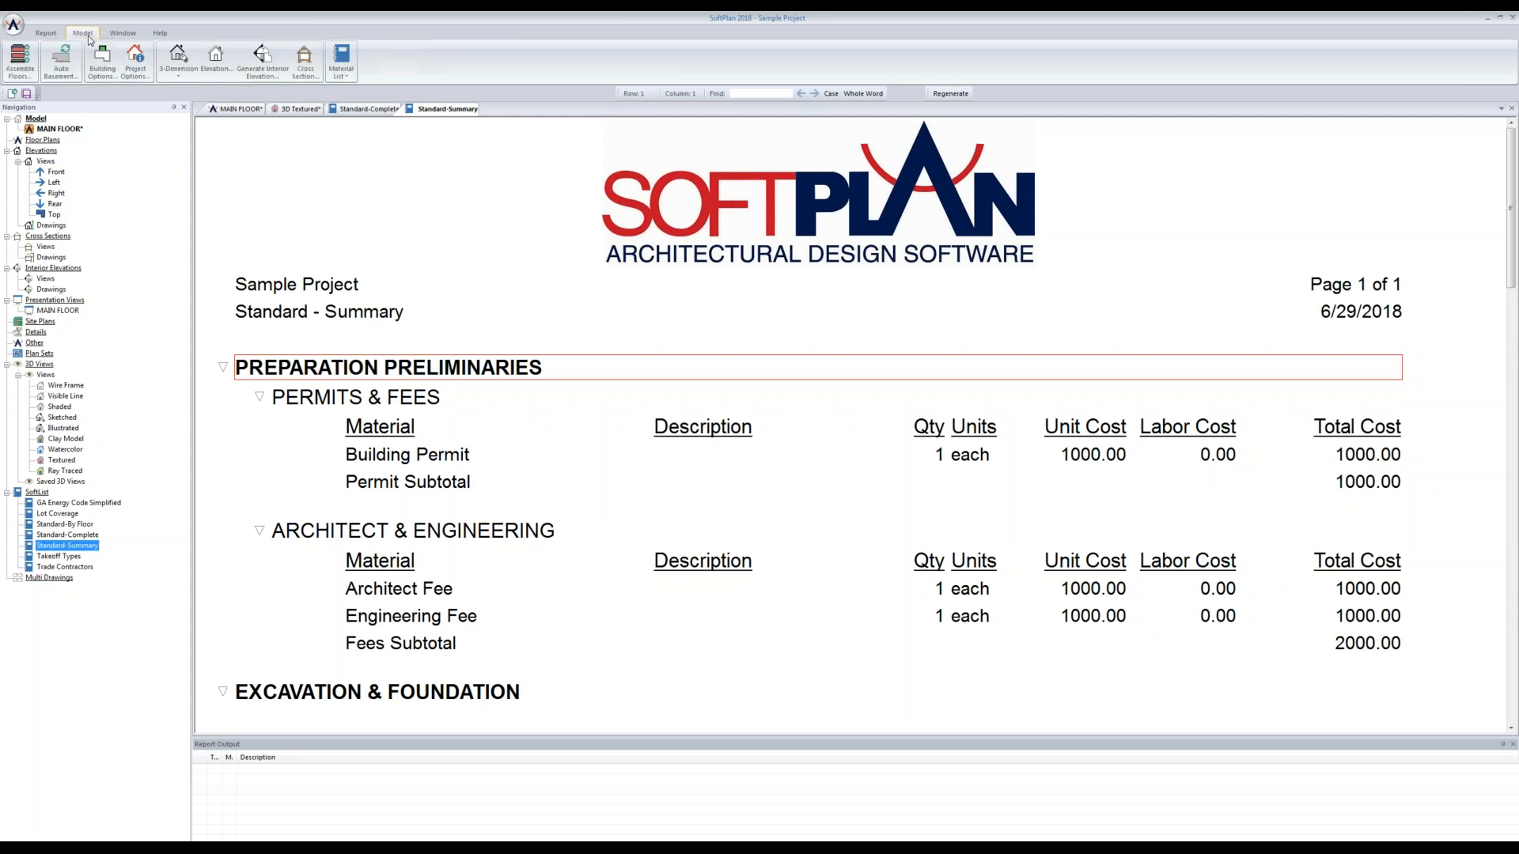
# Step: Check which SoftList reports are available and compare the Standard-Complete report with the Standard-Summary report
pyautogui.click(353, 73)
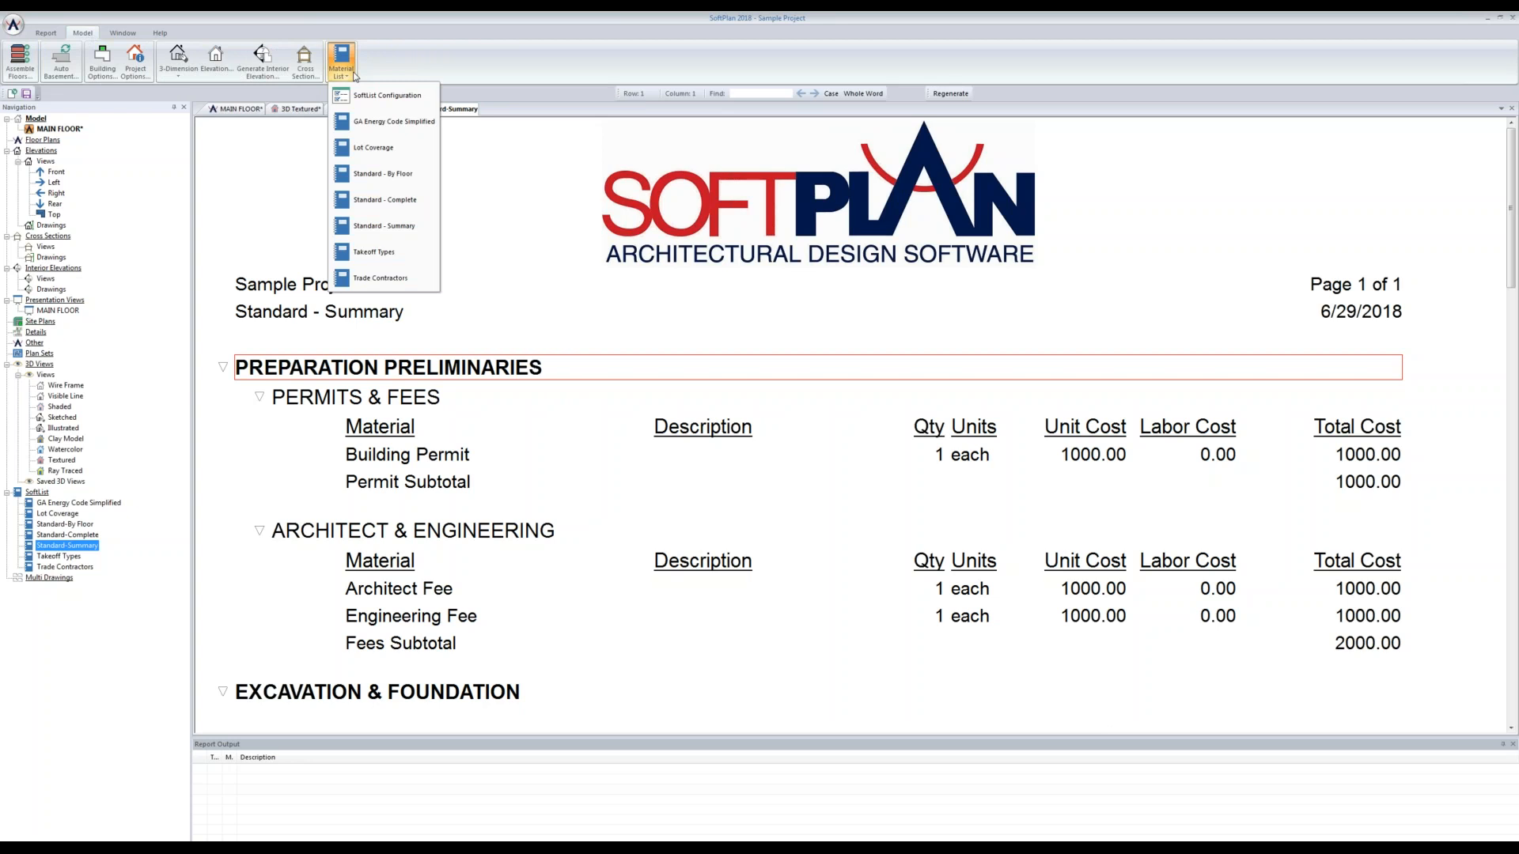
pyautogui.click(374, 30)
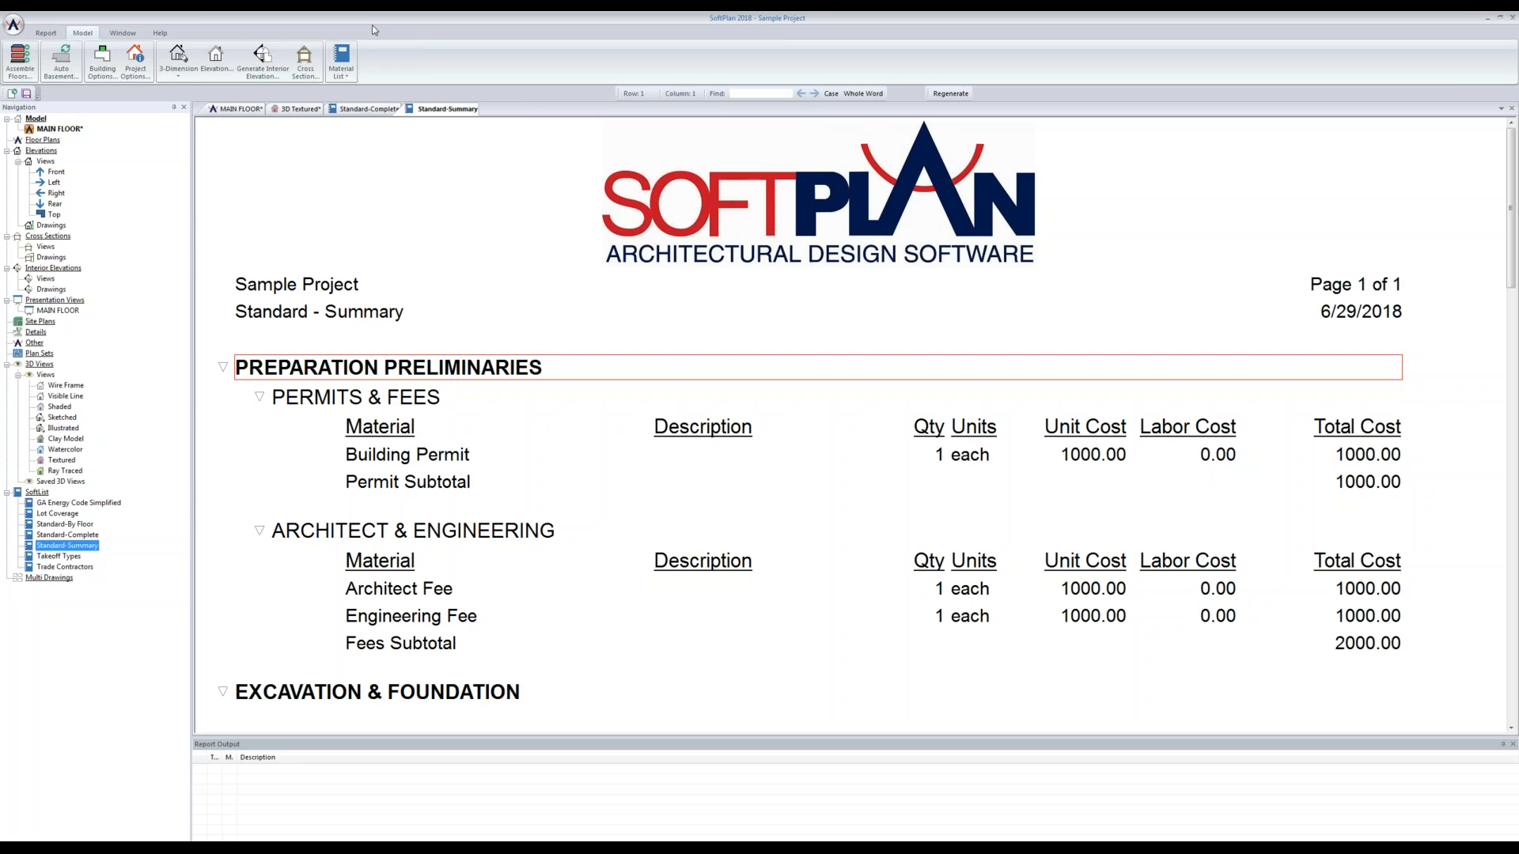
pyautogui.click(368, 110)
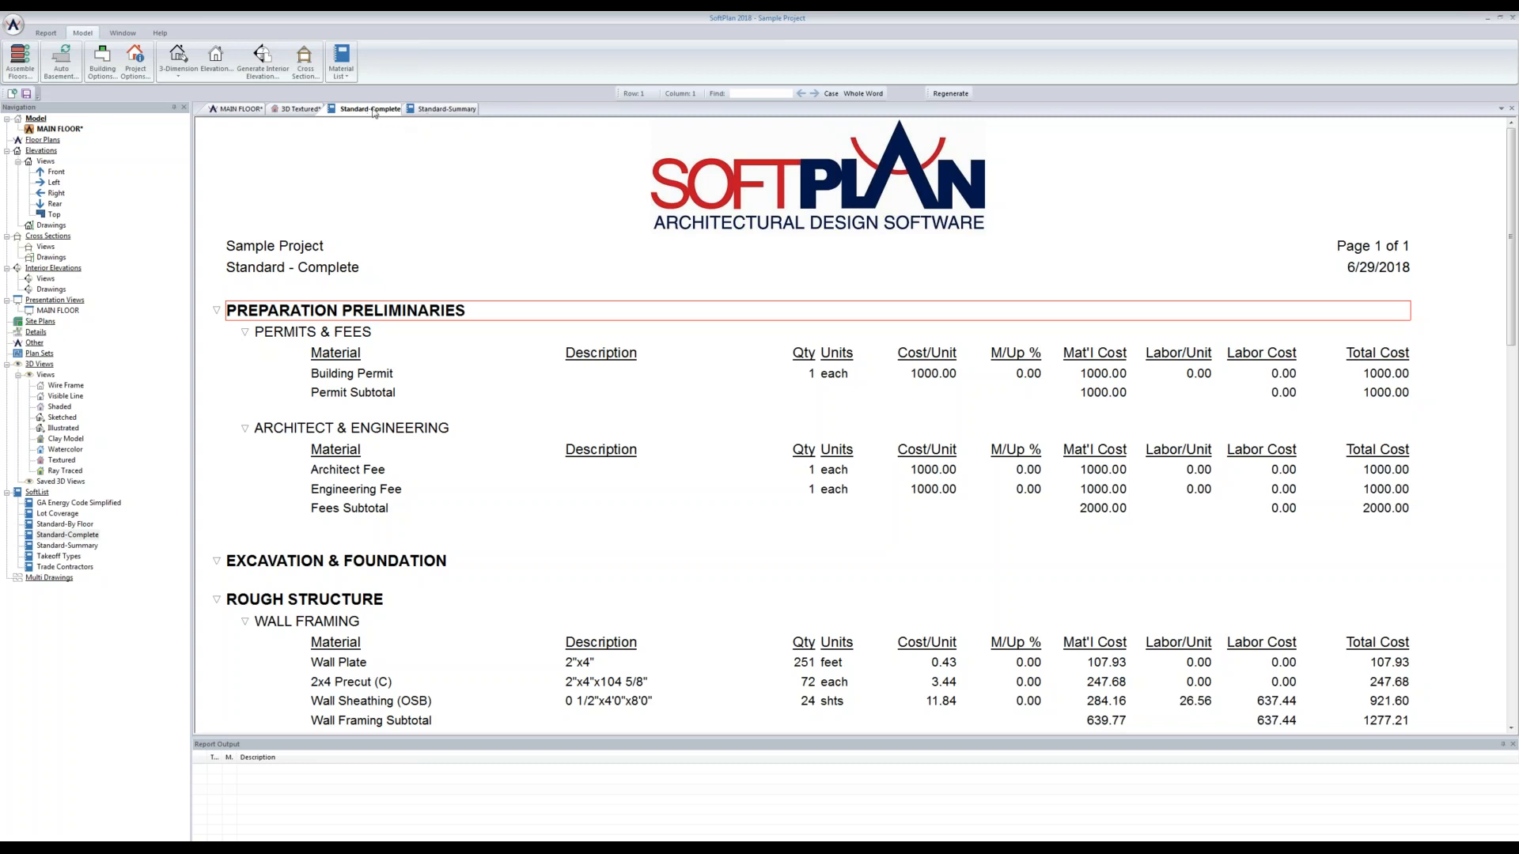
pyautogui.click(415, 111)
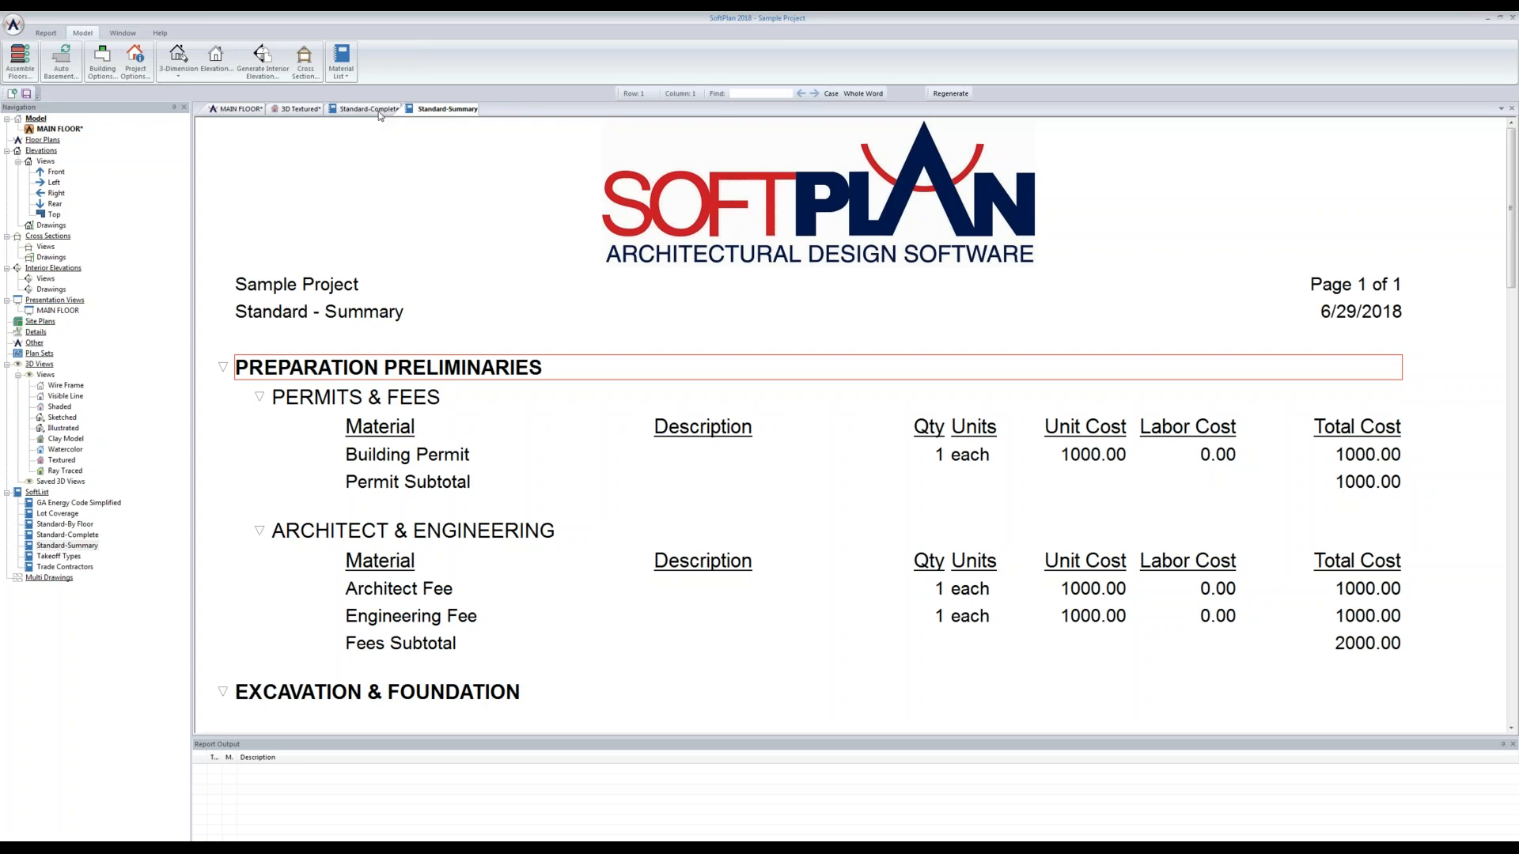
# Step: Close the Standard-Complete report and place the Standard-Summary report in a new vertical tab group beside the model views
pyautogui.rightClick(380, 115)
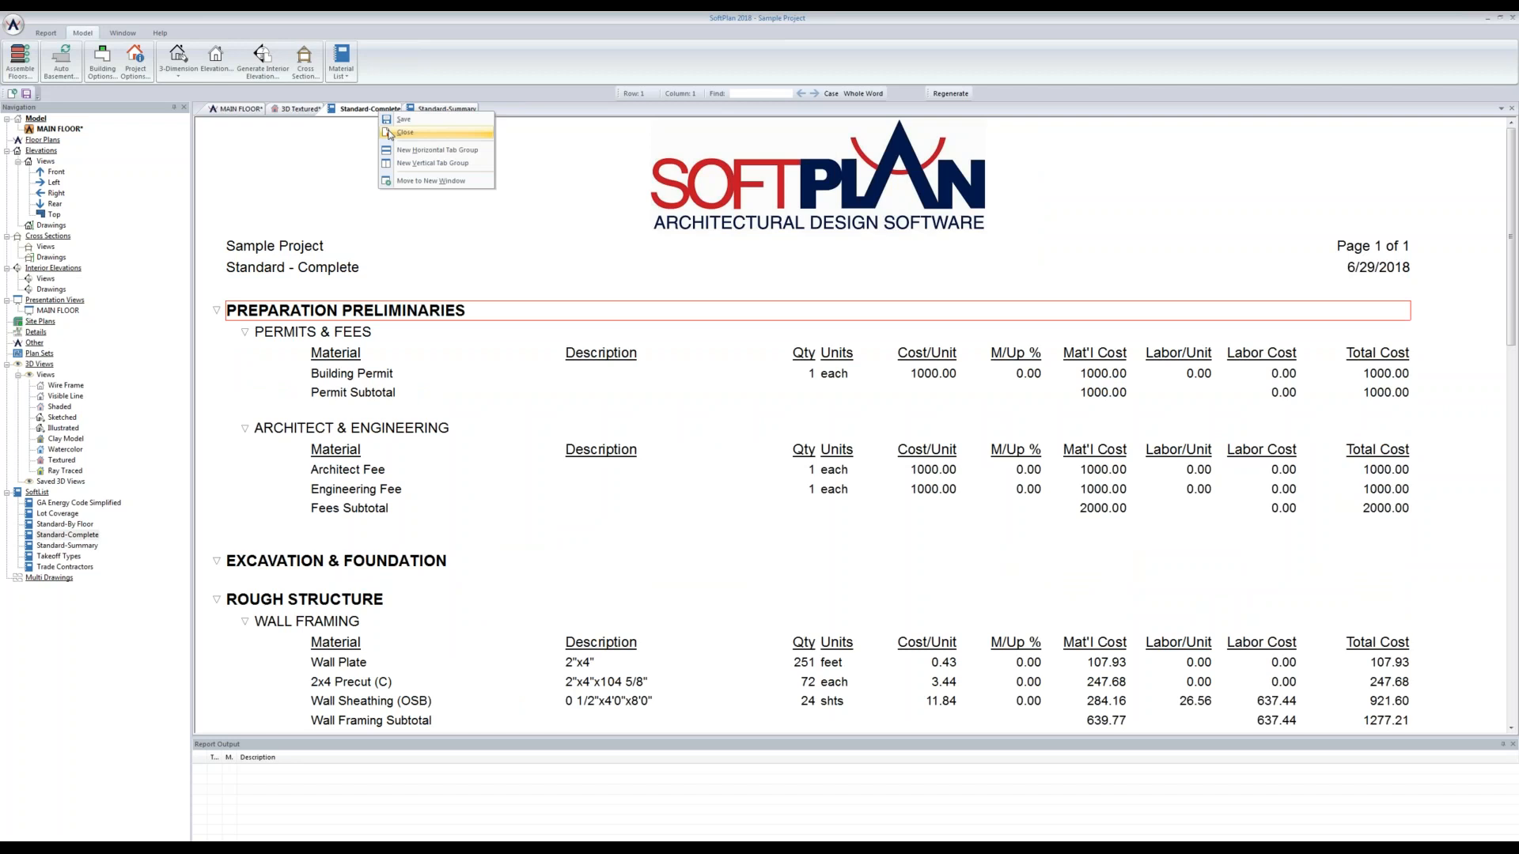
pyautogui.click(404, 132)
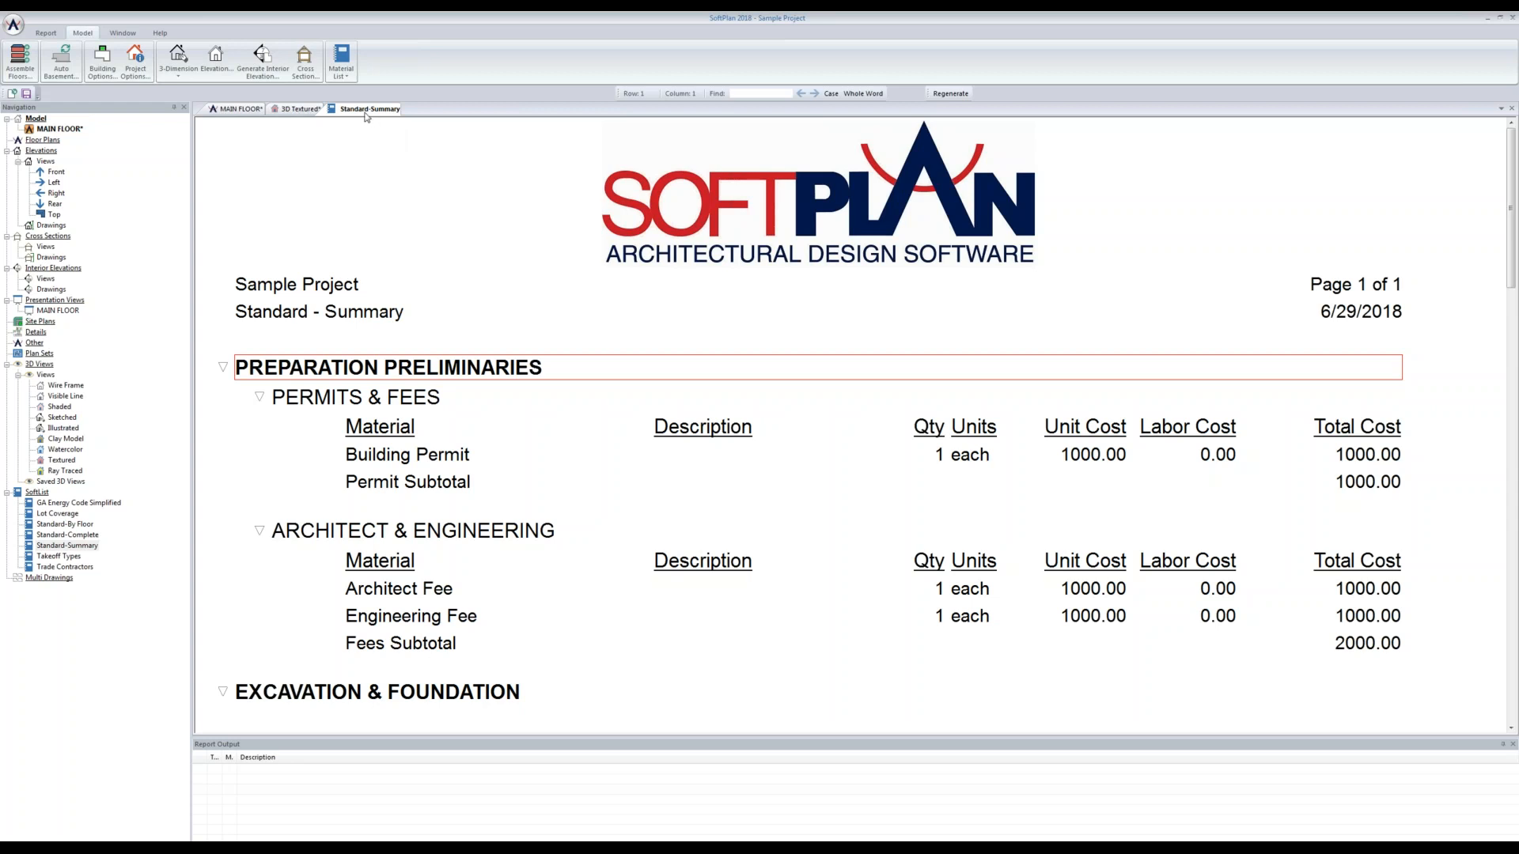
pyautogui.rightClick(362, 114)
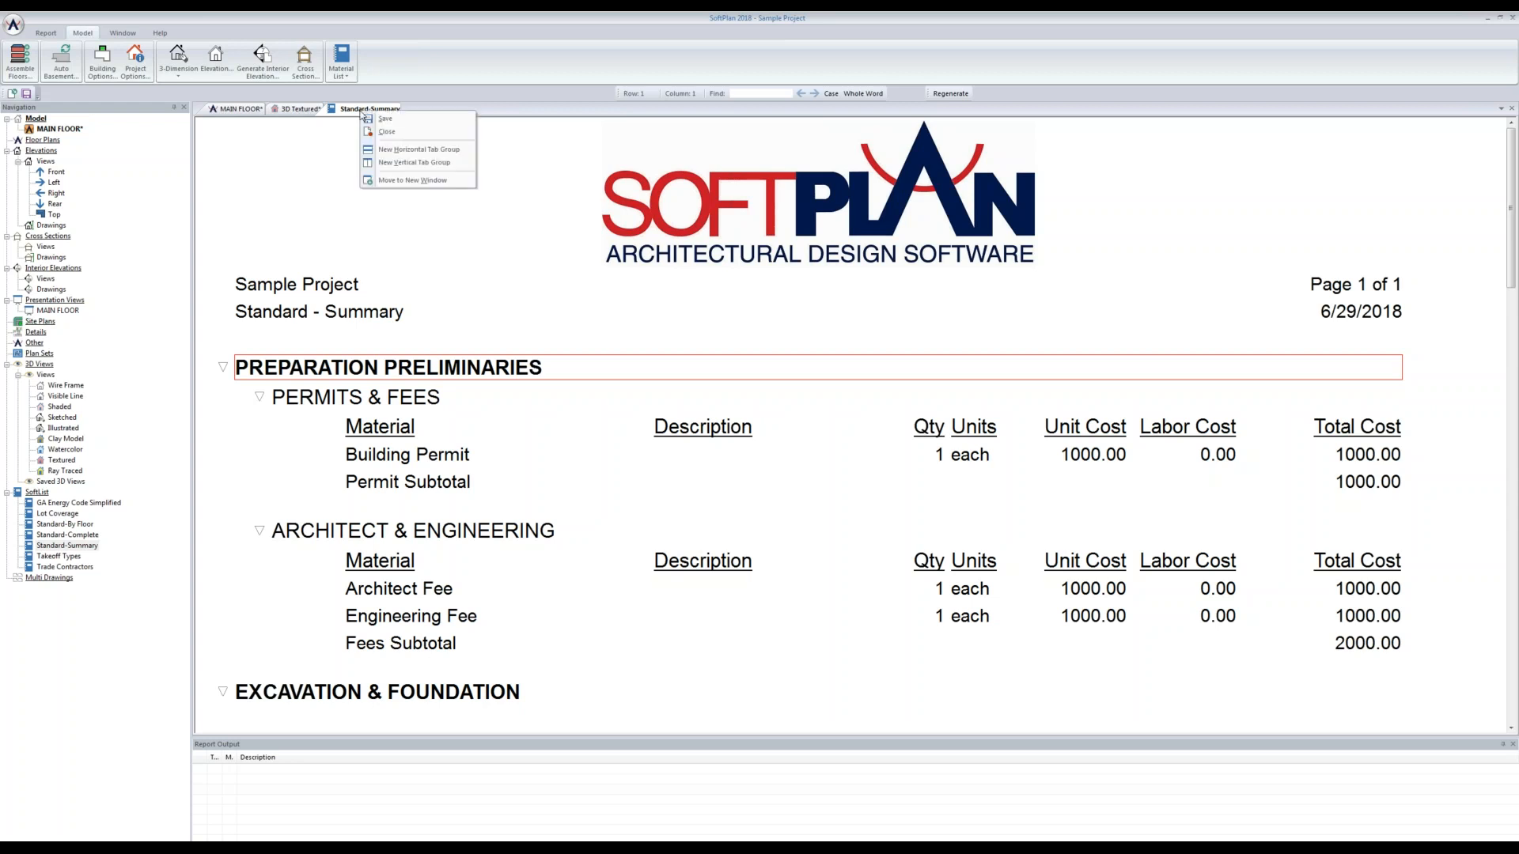
pyautogui.click(383, 164)
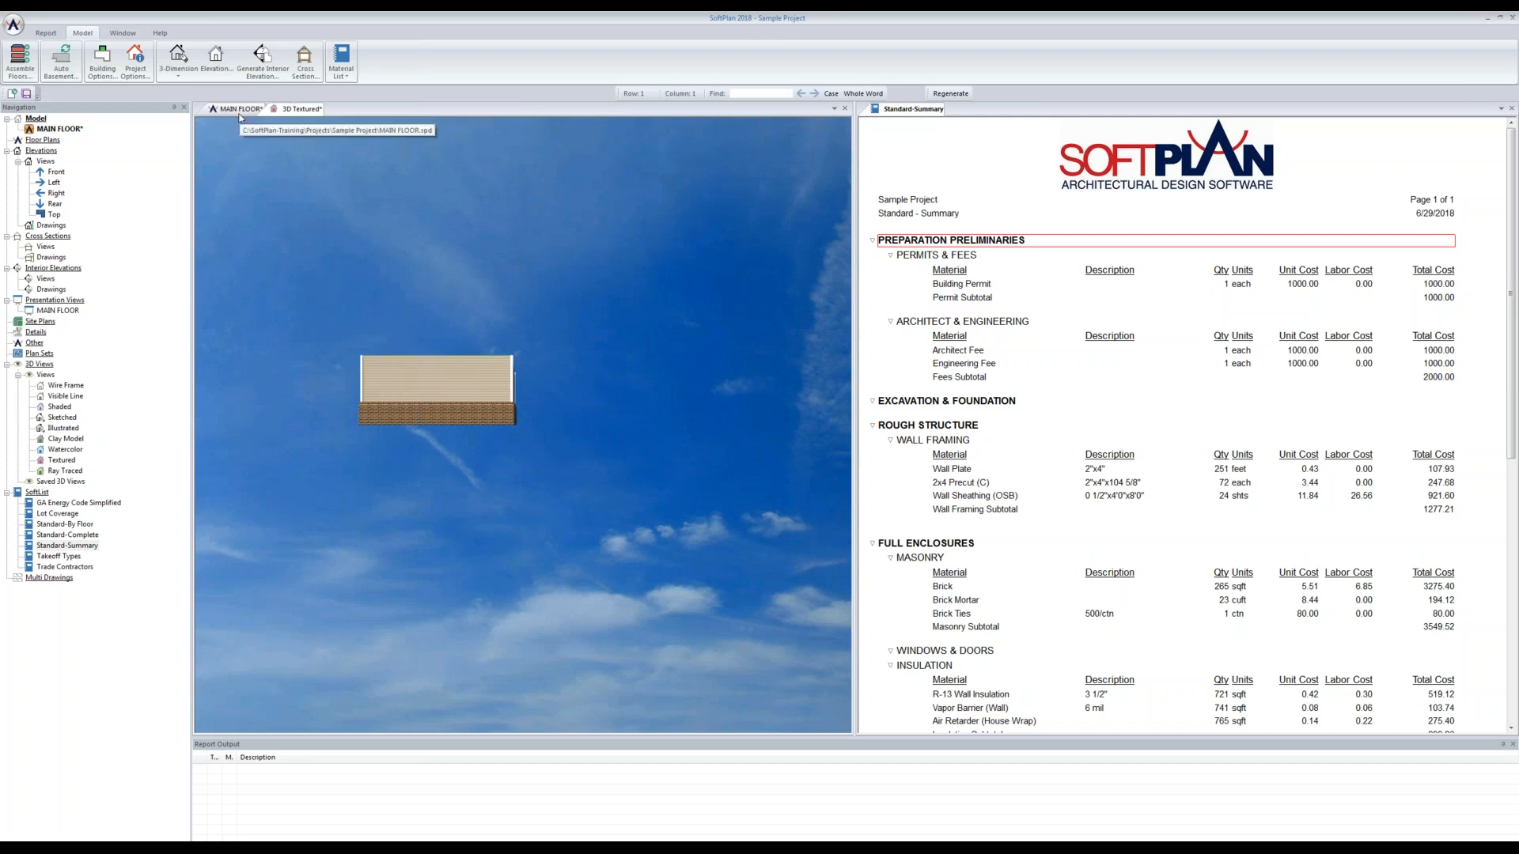
# Step: Tilt the textured 3D view to look down into the walls, and review the Standard-Summary report through its total project cost
pyautogui.click(293, 111)
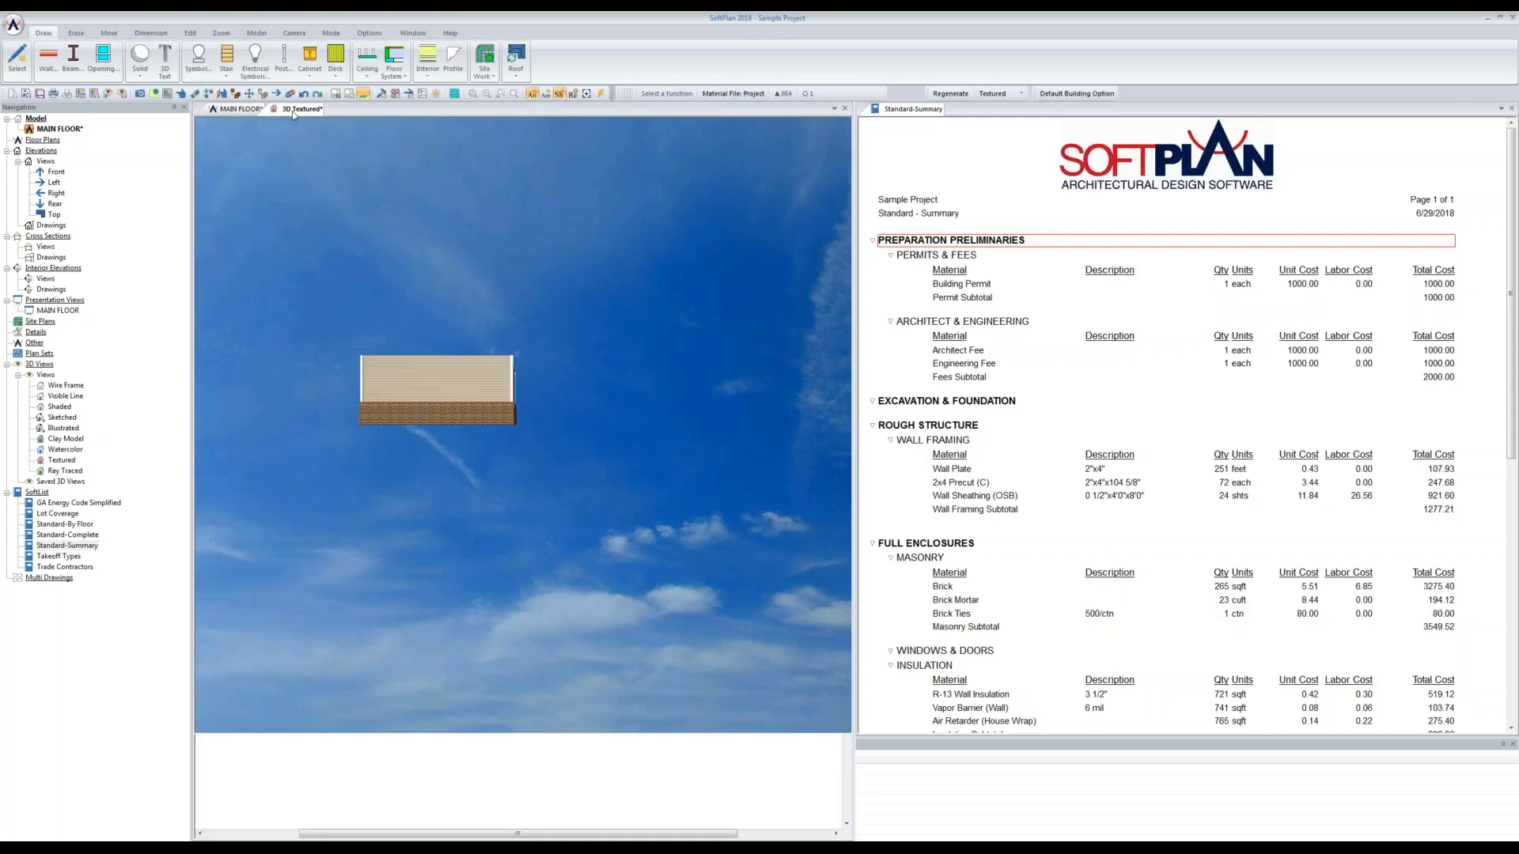
pyautogui.click(49, 693)
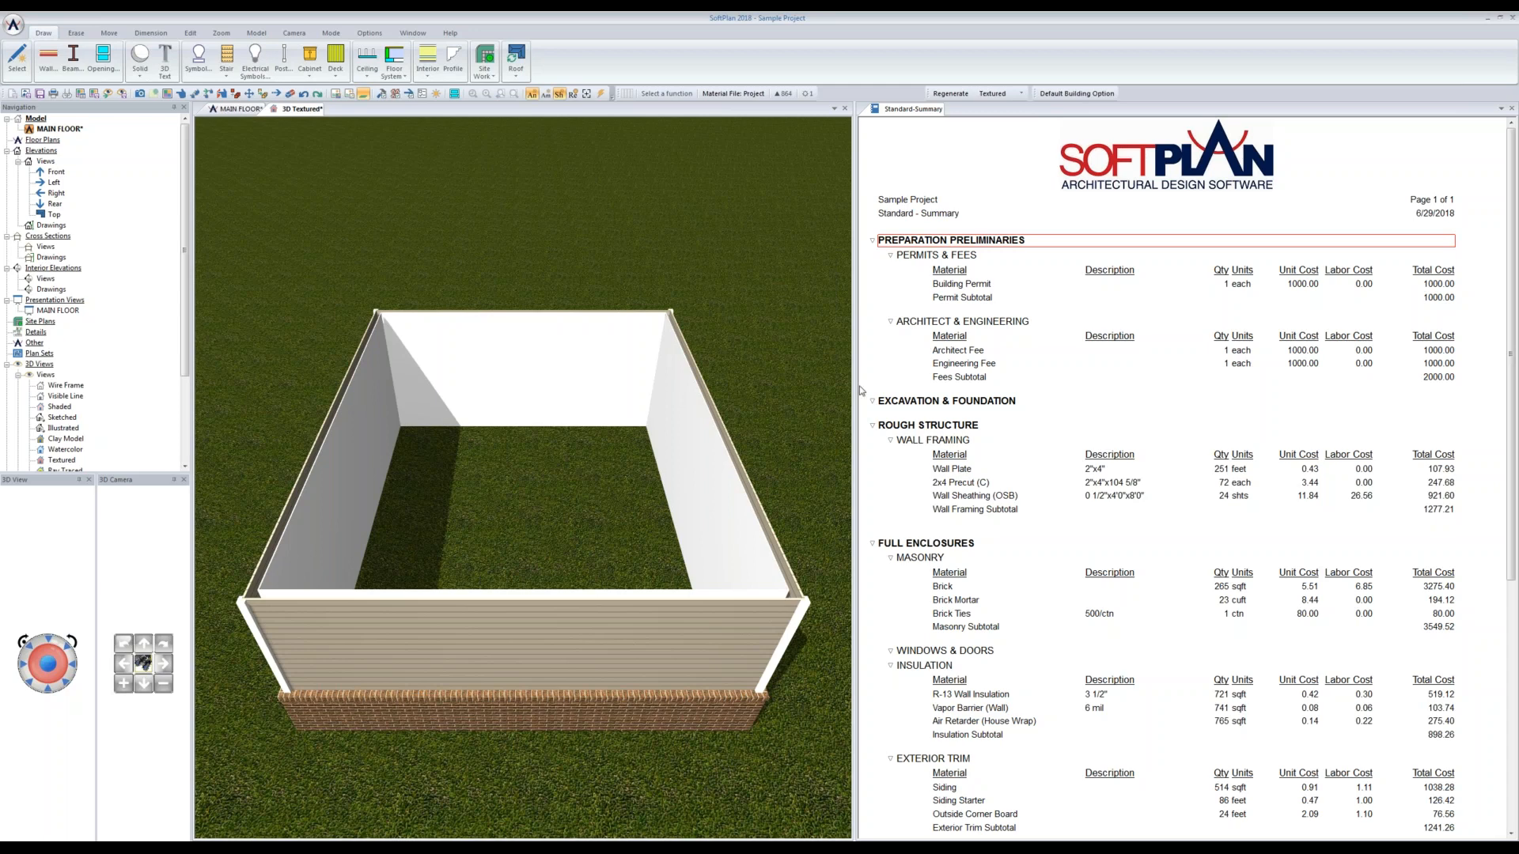
pyautogui.click(917, 112)
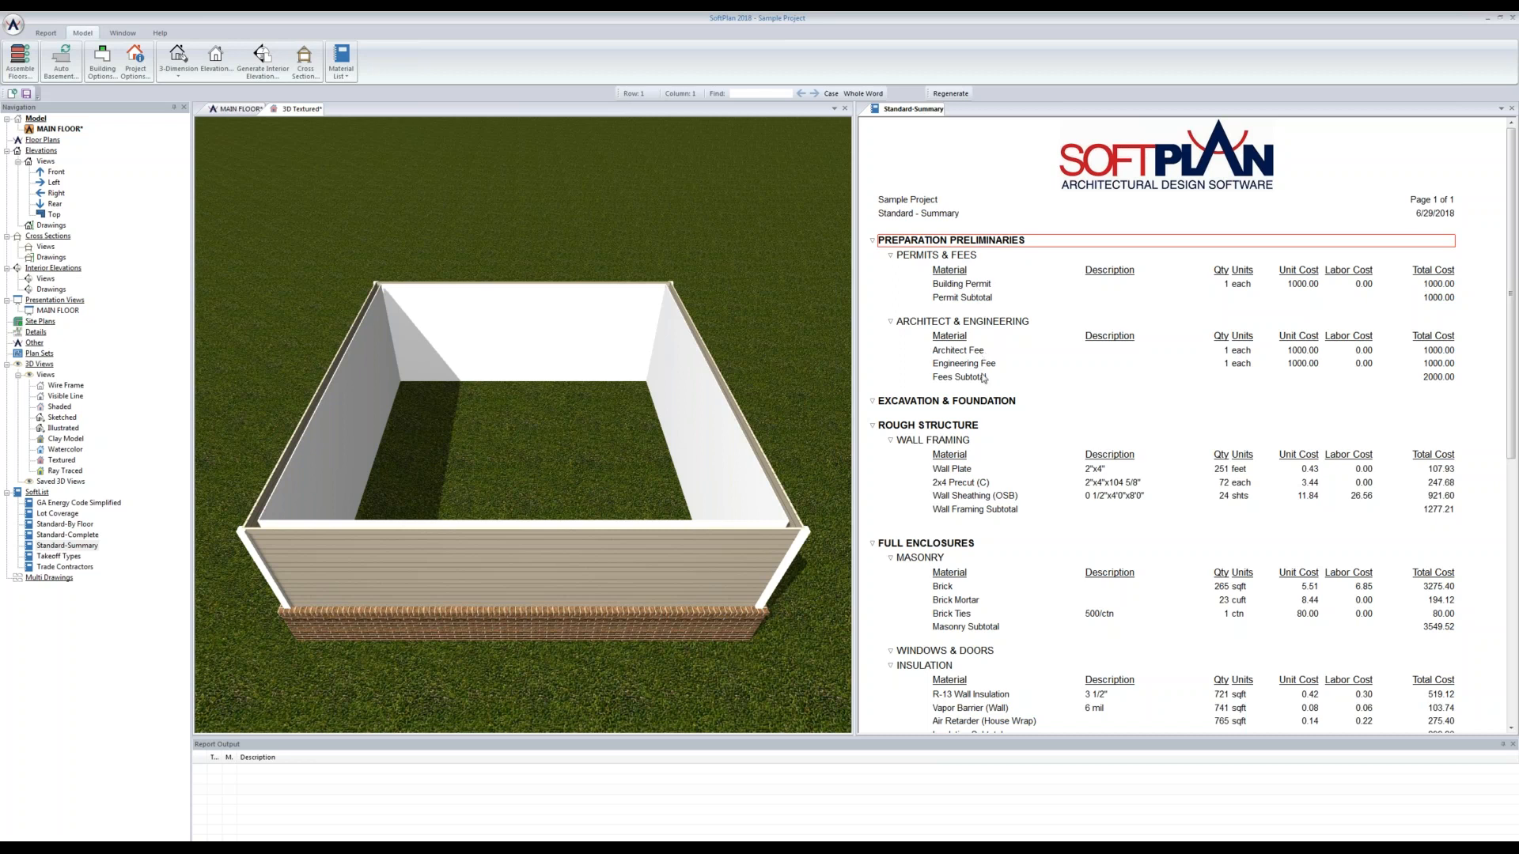
pyautogui.moveTo(1513, 370); pyautogui.dragTo(1514, 629)
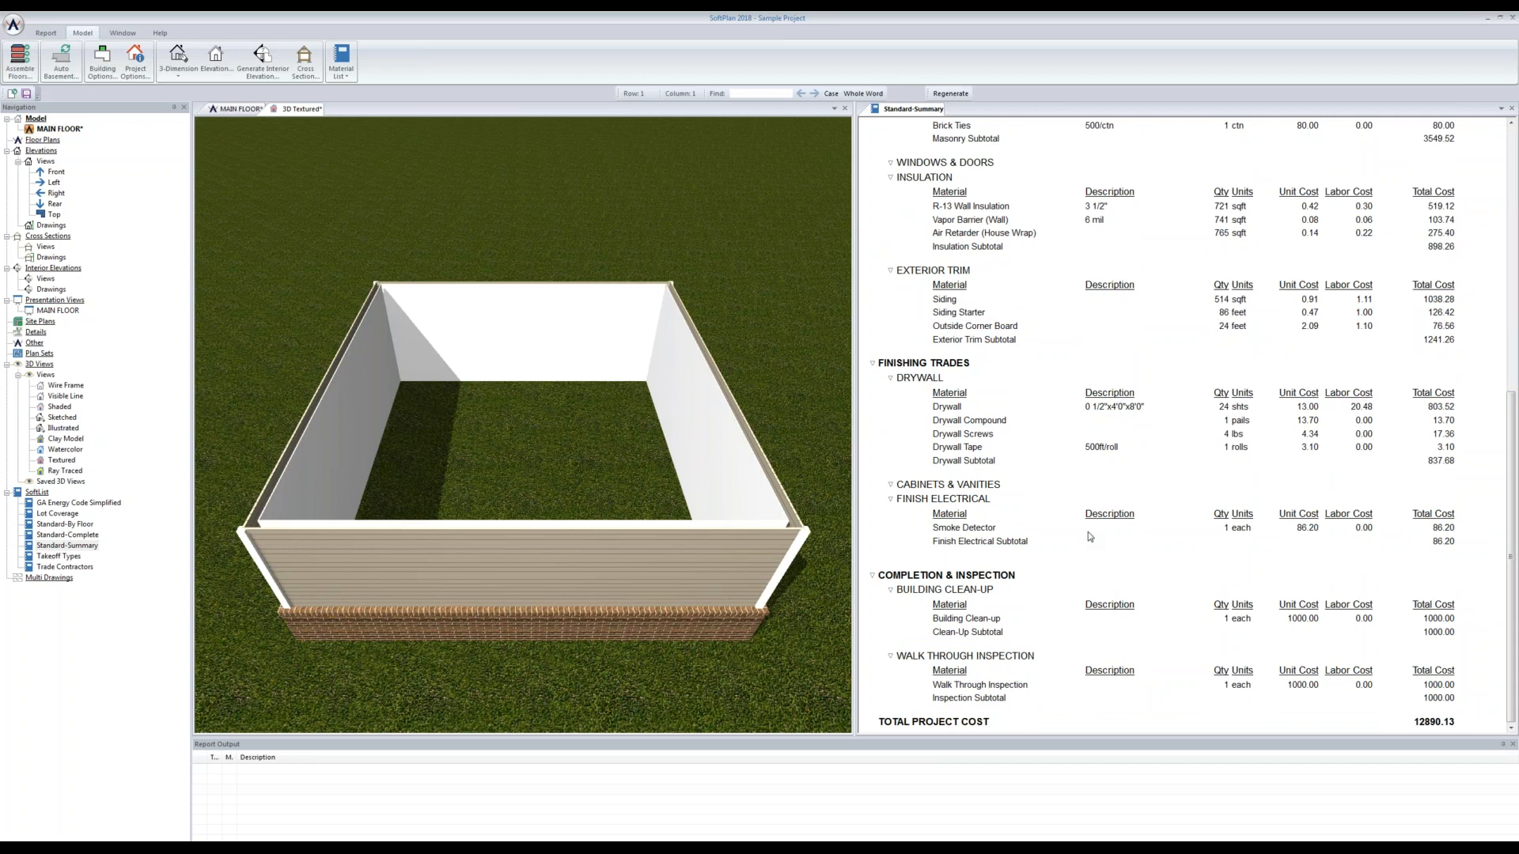
# Step: Set the building permit cost to 500 in the Standard-Summary report's prompt variables
pyautogui.click(36, 34)
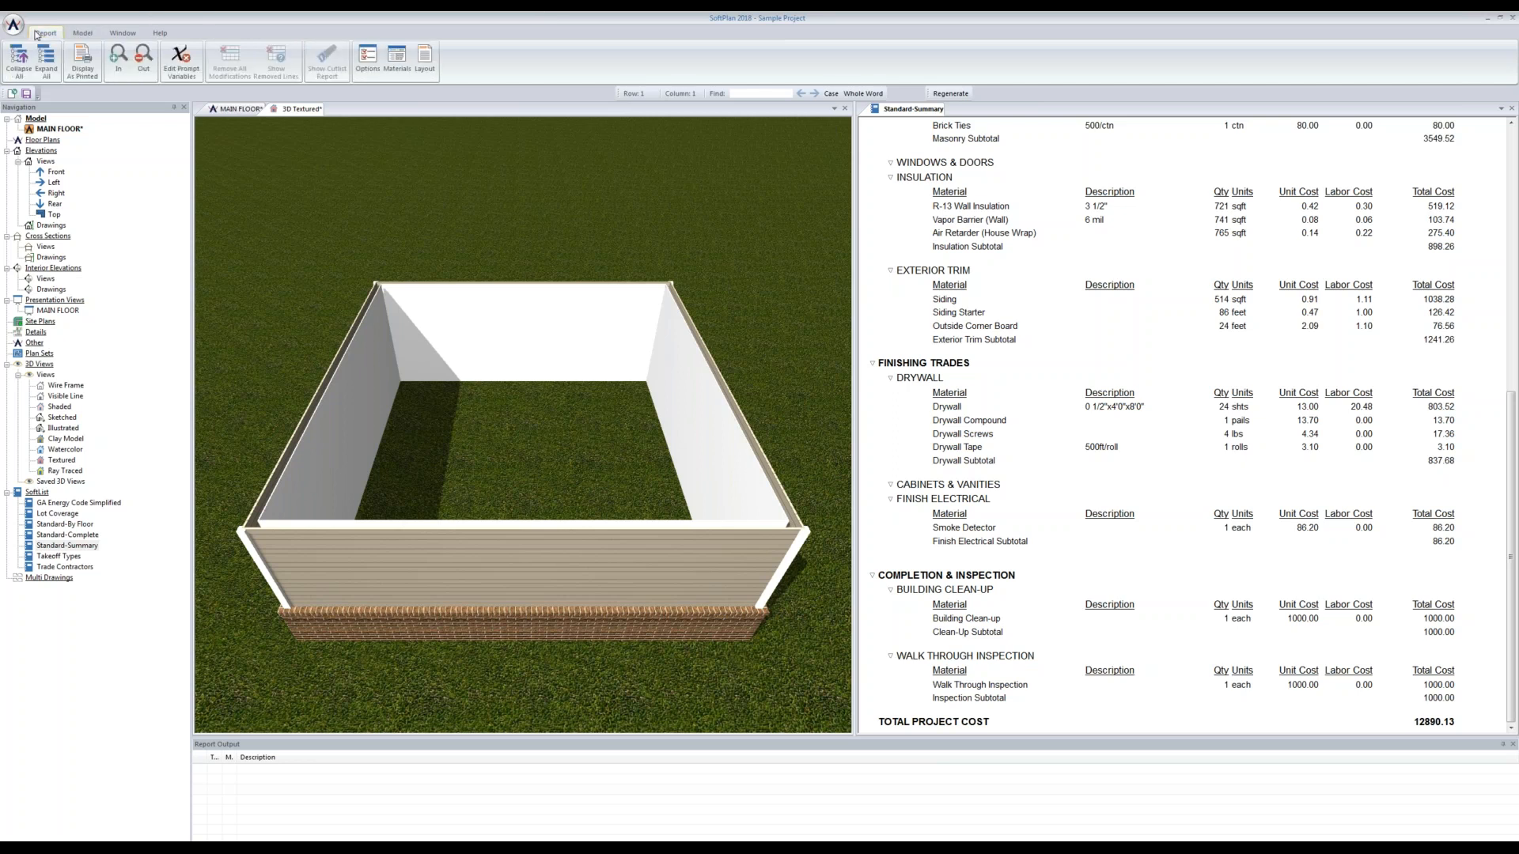
pyautogui.click(200, 75)
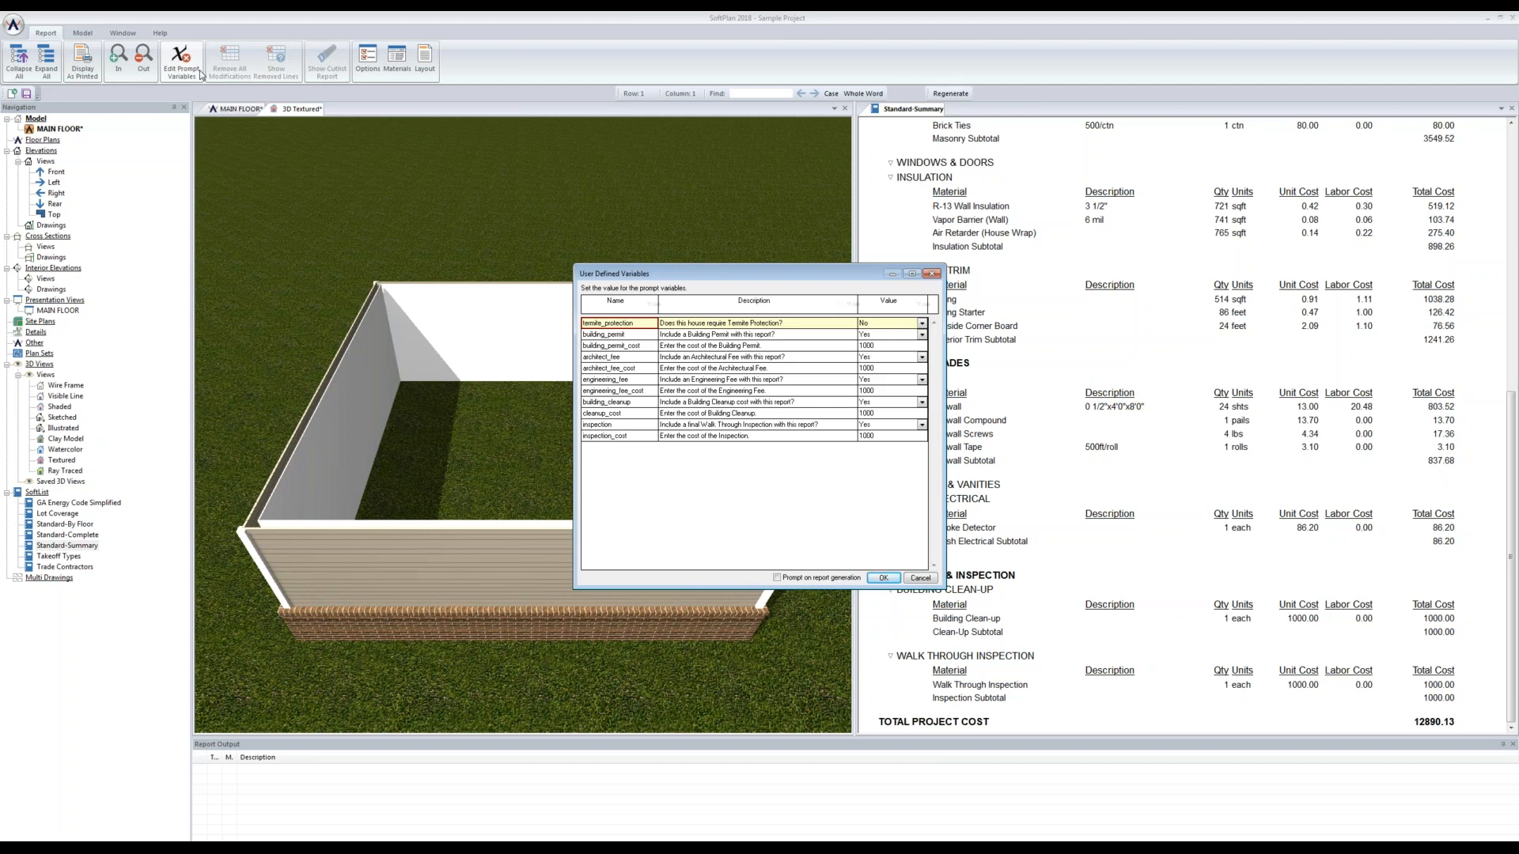
pyautogui.click(887, 347)
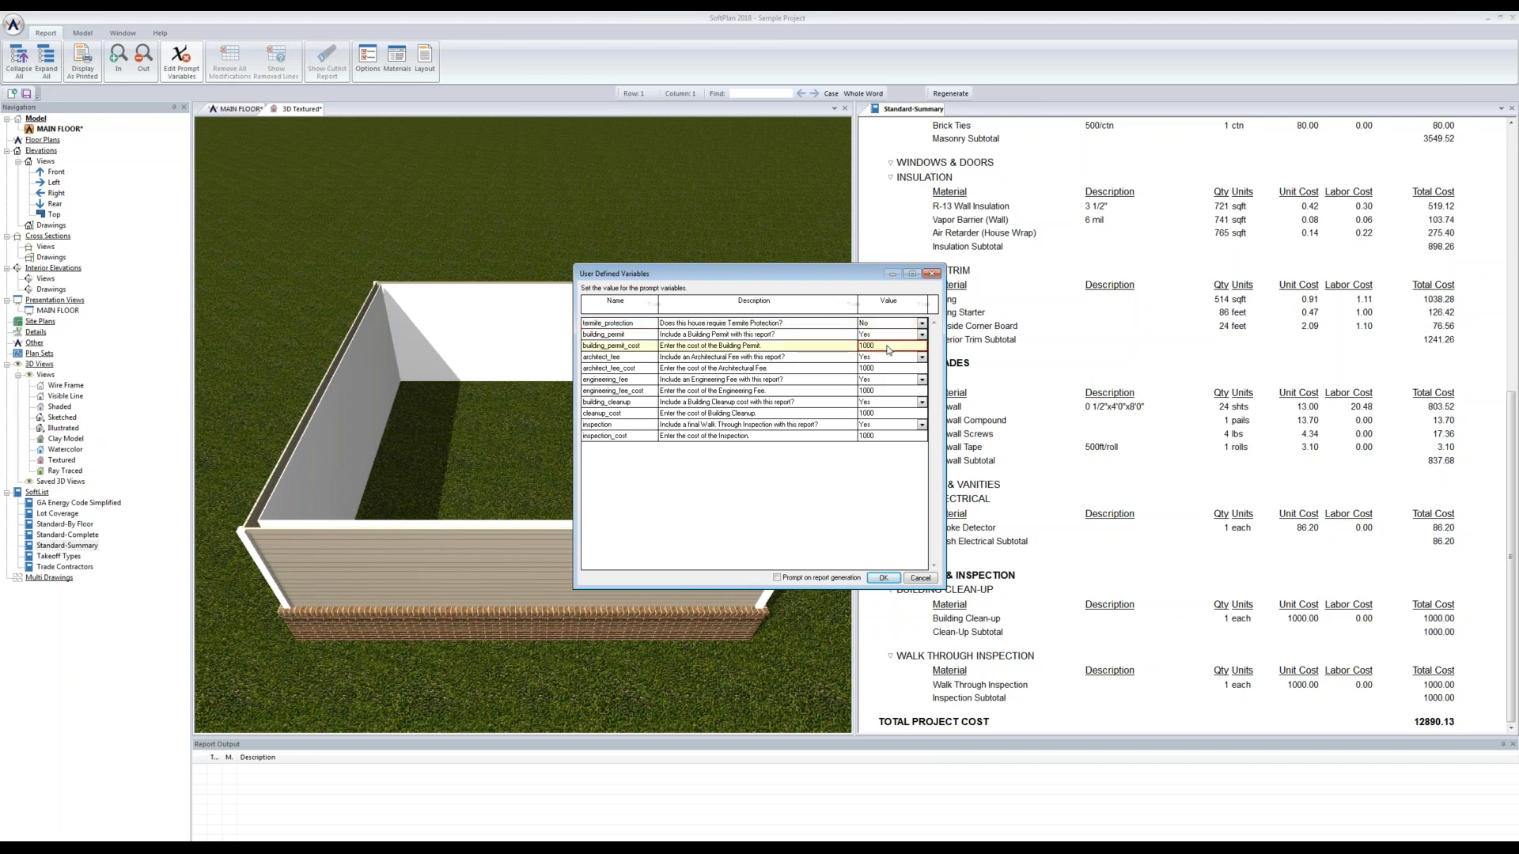
pyautogui.write('500')
# Step: Exclude the architectural fee, engineering fee, building cleanup and final walk-through inspection from the report by setting each variable to No
pyautogui.click(893, 358)
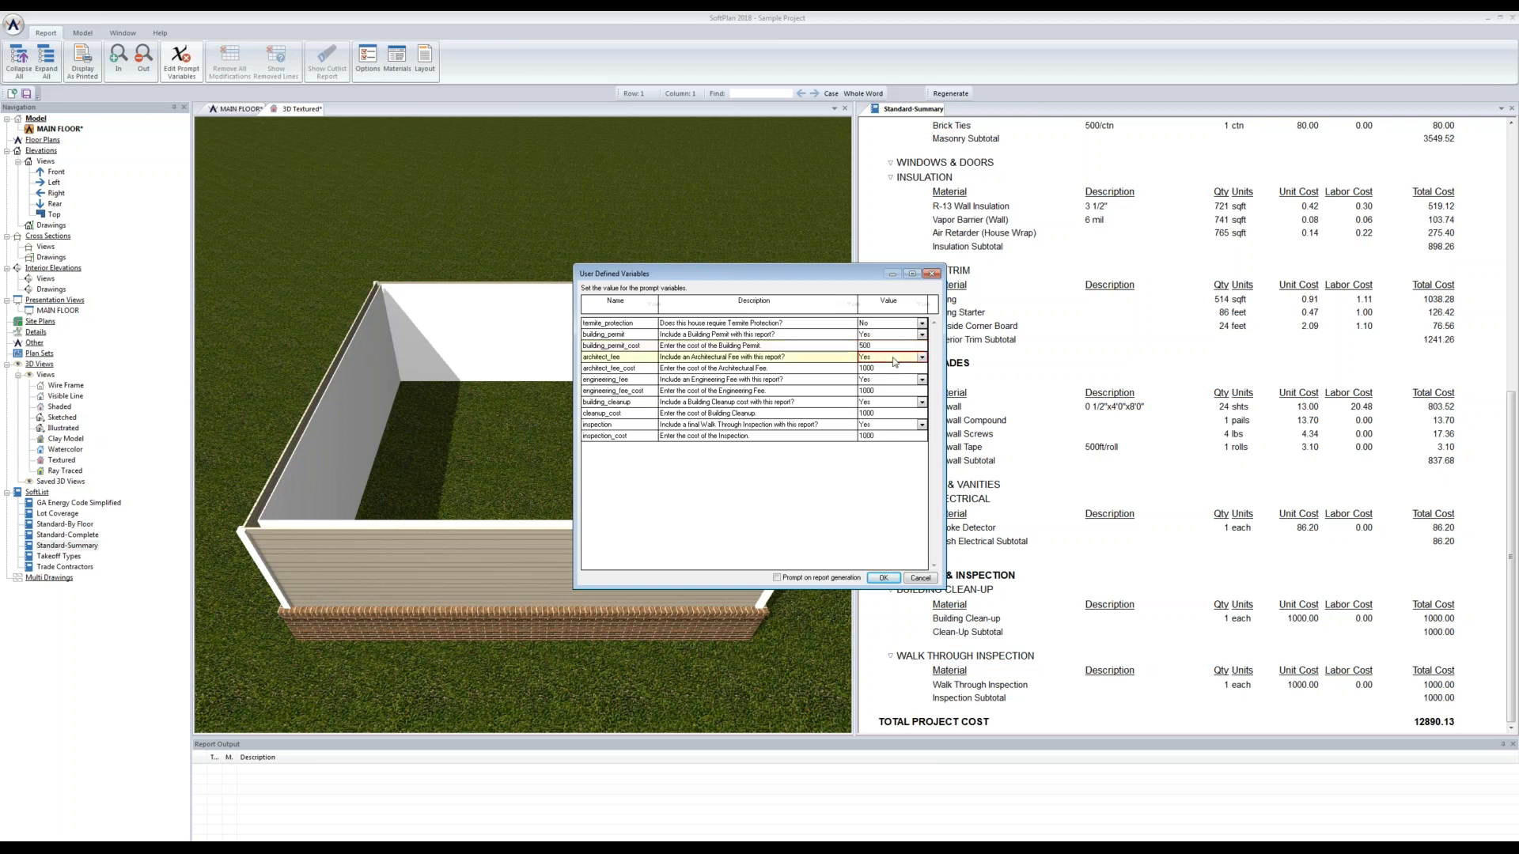
pyautogui.click(891, 382)
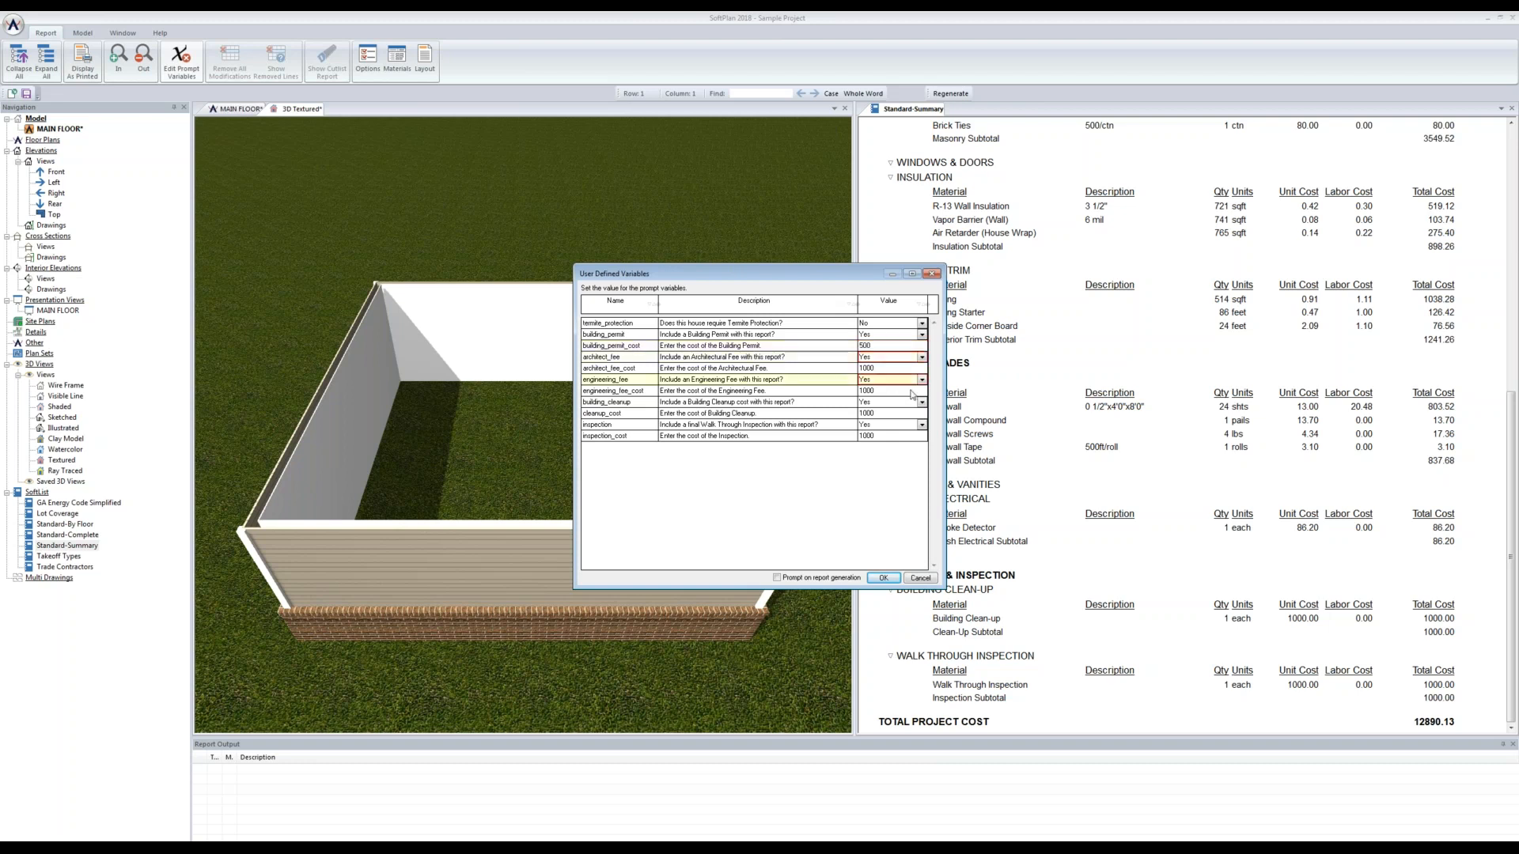
pyautogui.click(887, 403)
pyautogui.click(887, 426)
pyautogui.click(922, 425)
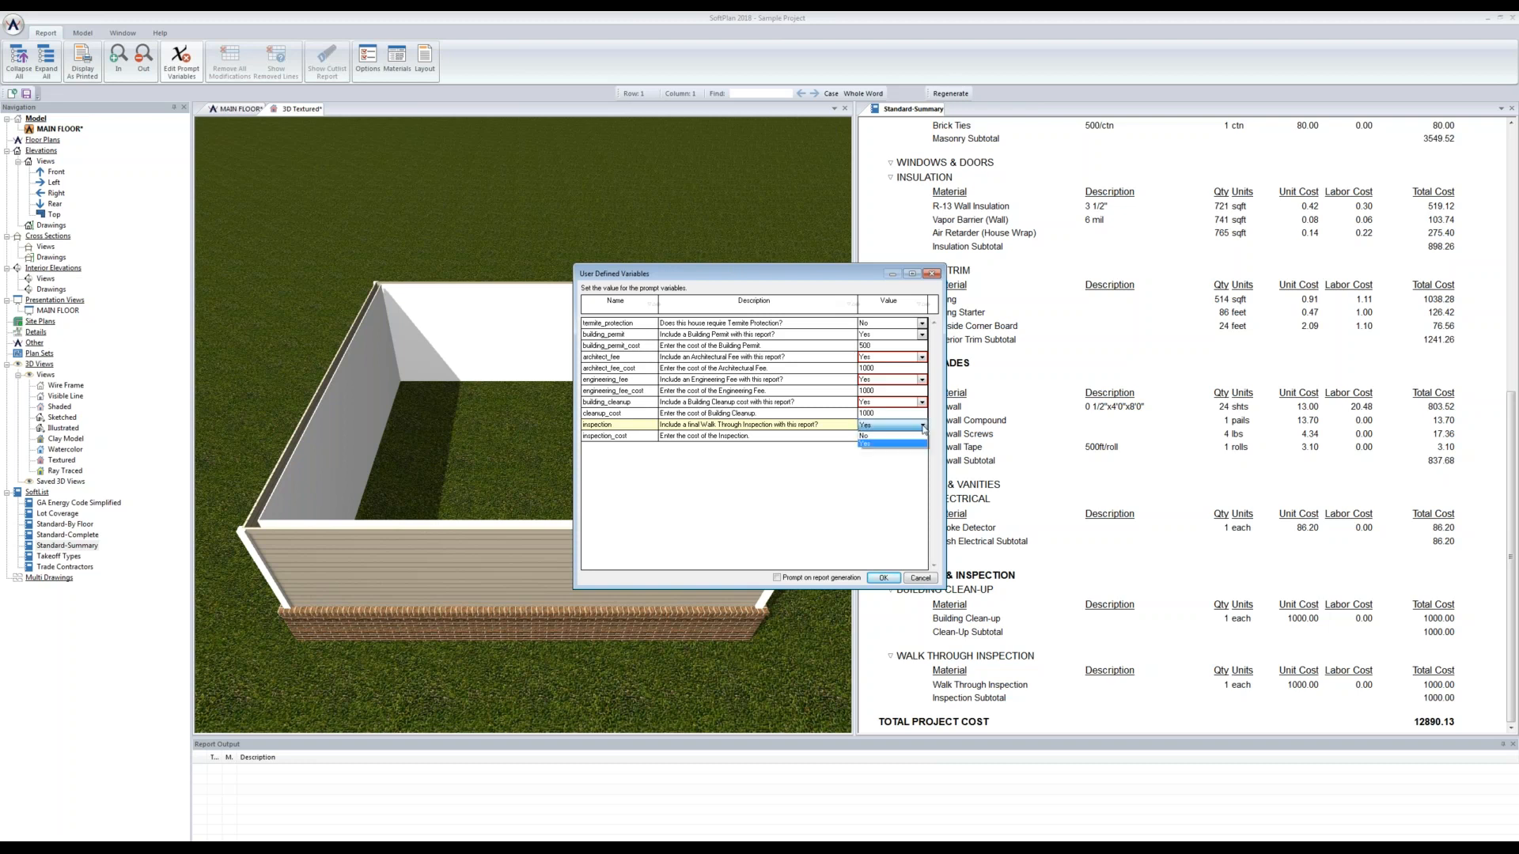
pyautogui.click(870, 436)
# Step: Turn on prompting at report generation, apply the variables and review the regenerated Standard-Summary report
pyautogui.click(776, 580)
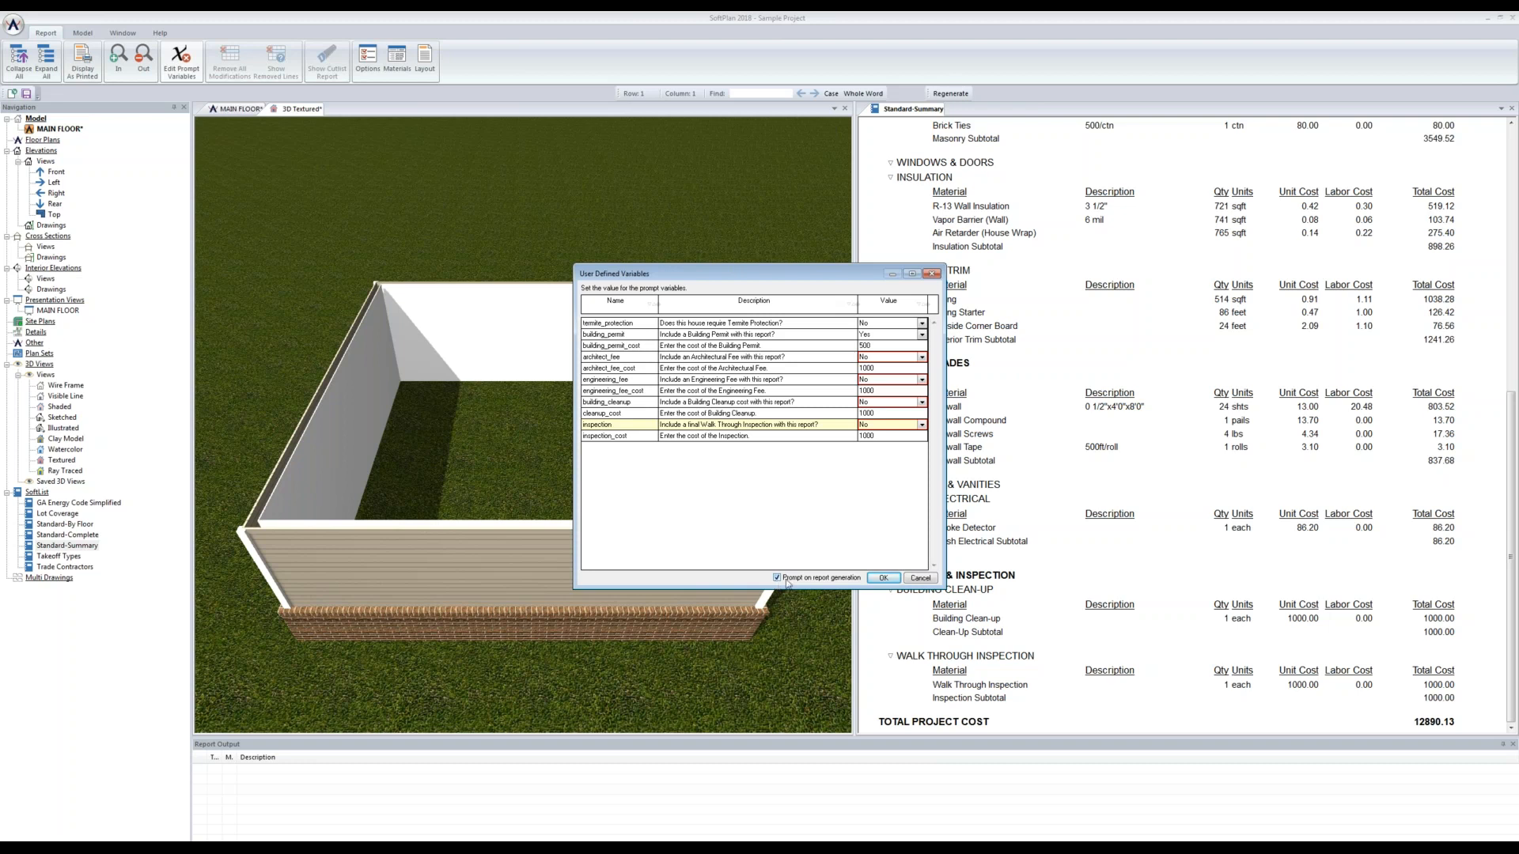
pyautogui.click(884, 578)
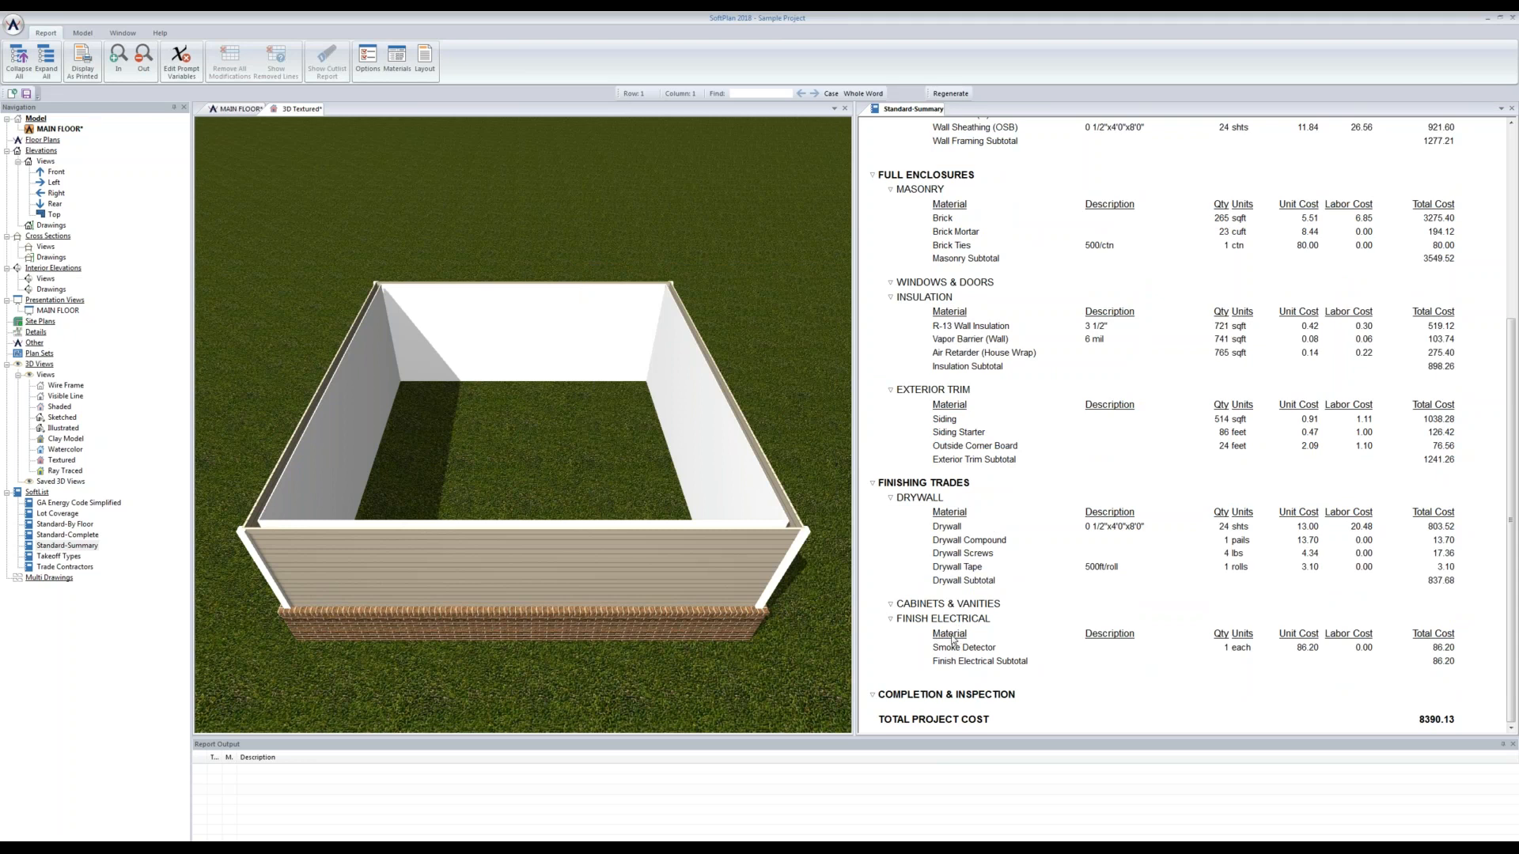
pyautogui.scroll(6, 953, 641)
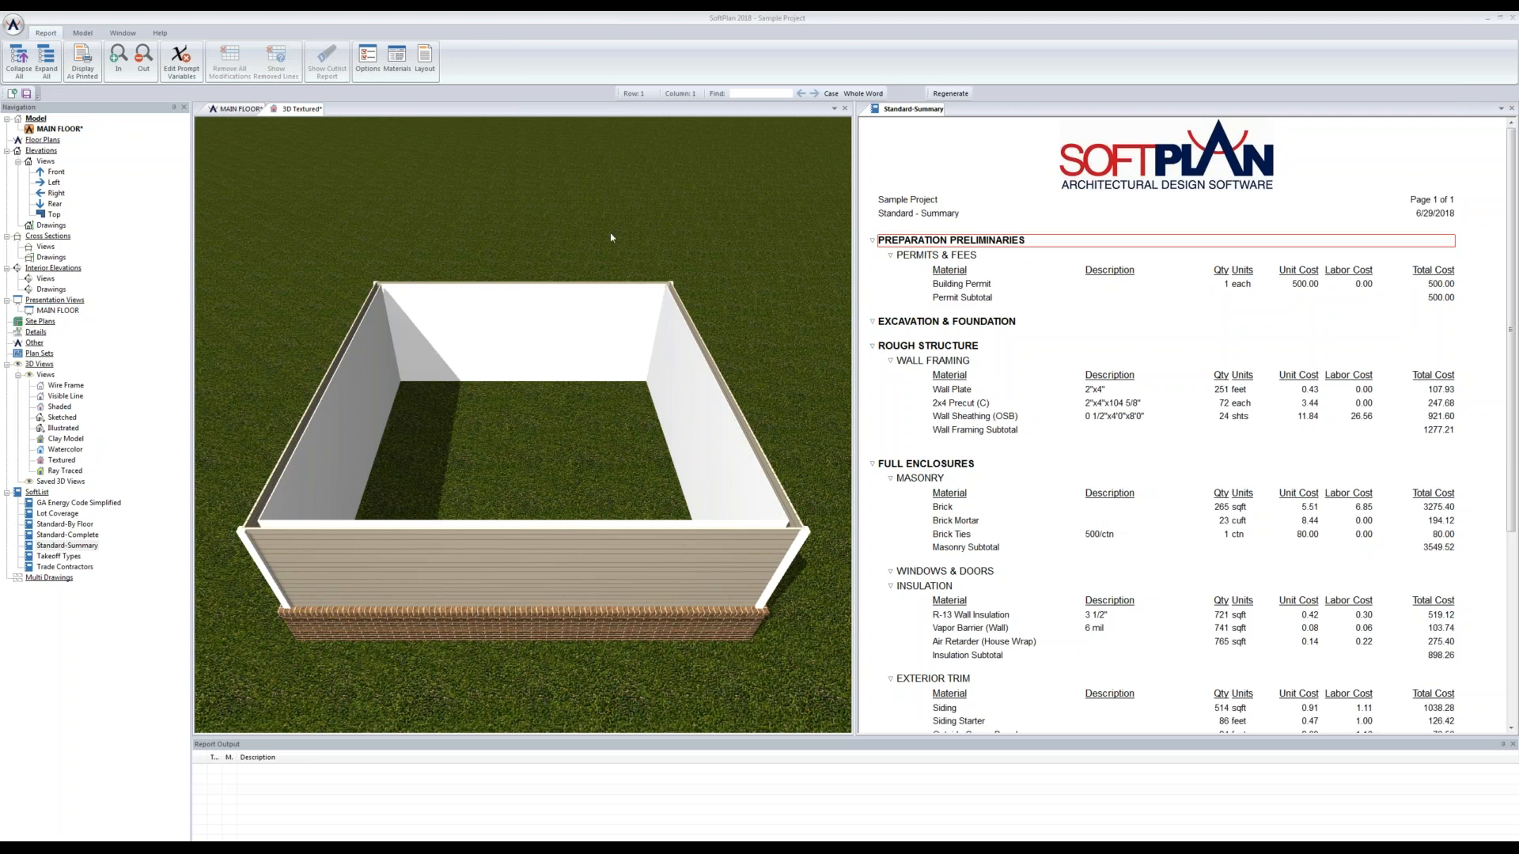
# Step: Insert a 192X84 - 8 PANEL garage door centred in the lower 20' wall of the main floor plan
pyautogui.click(243, 111)
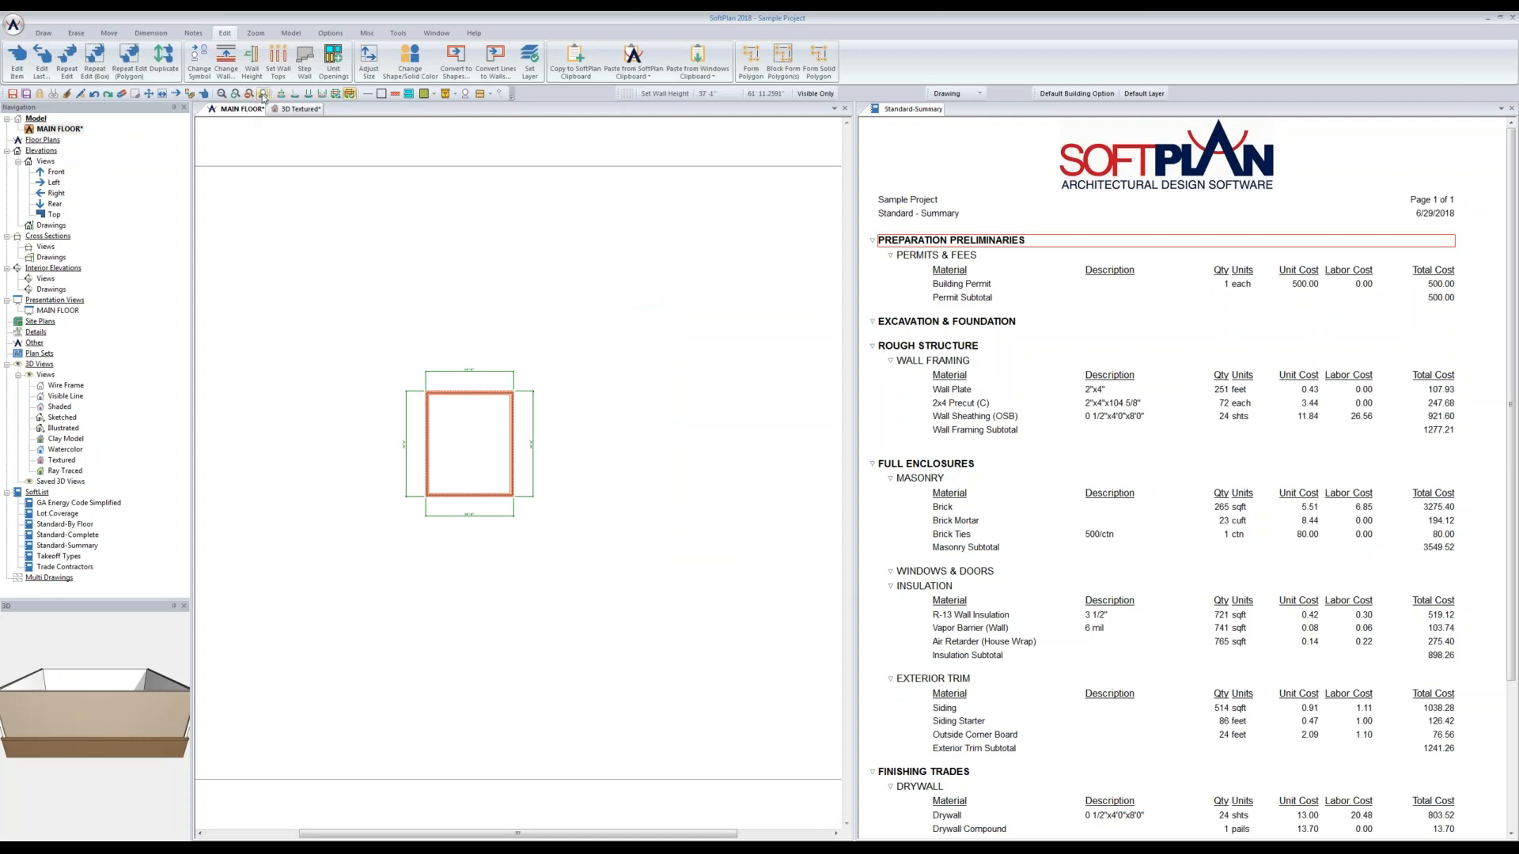
pyautogui.click(263, 94)
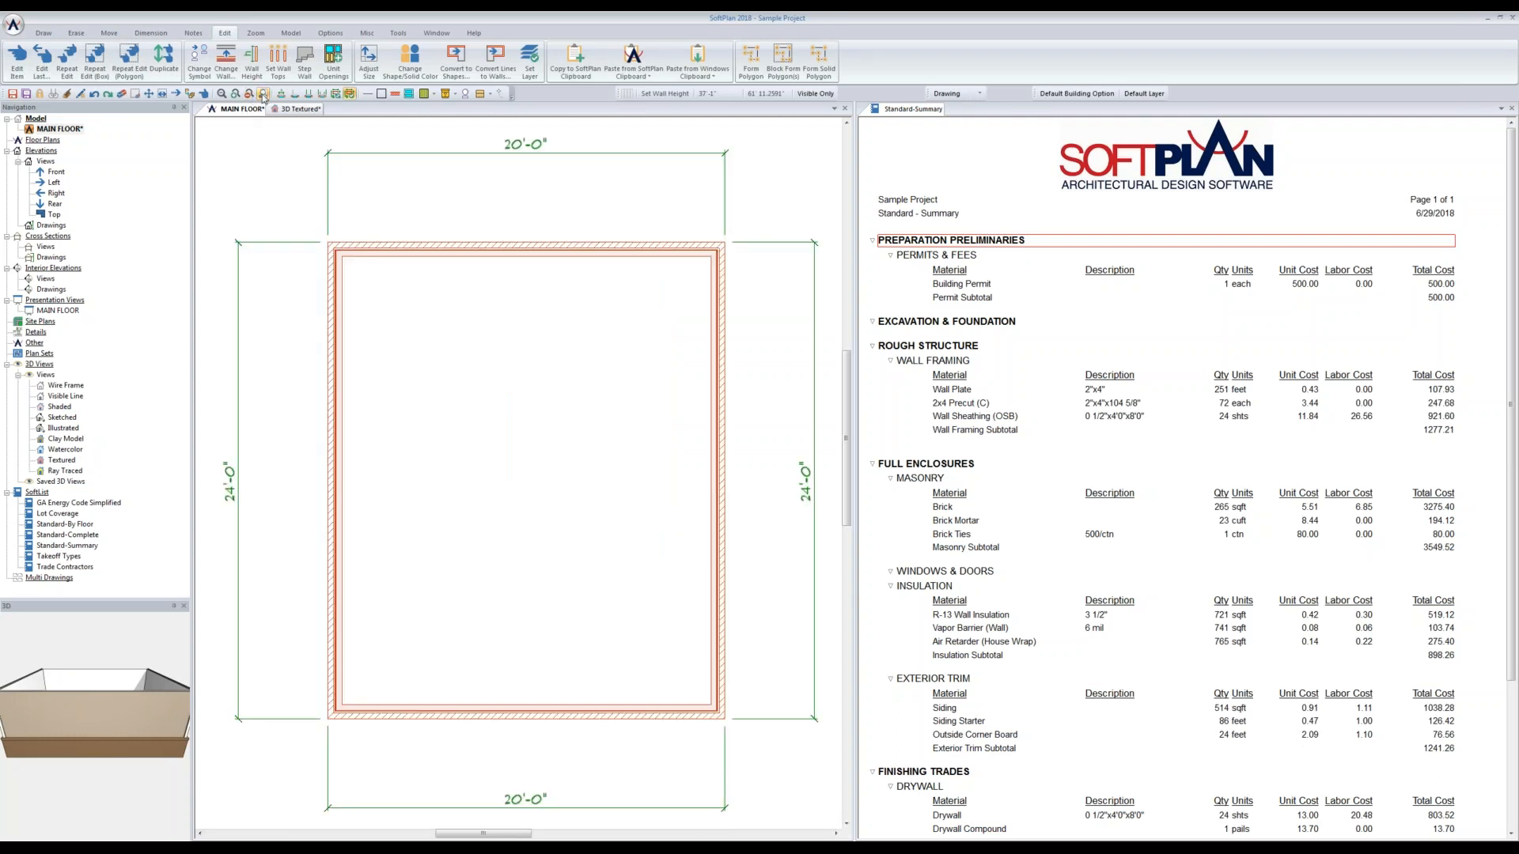
pyautogui.scroll(-1, 426, 452)
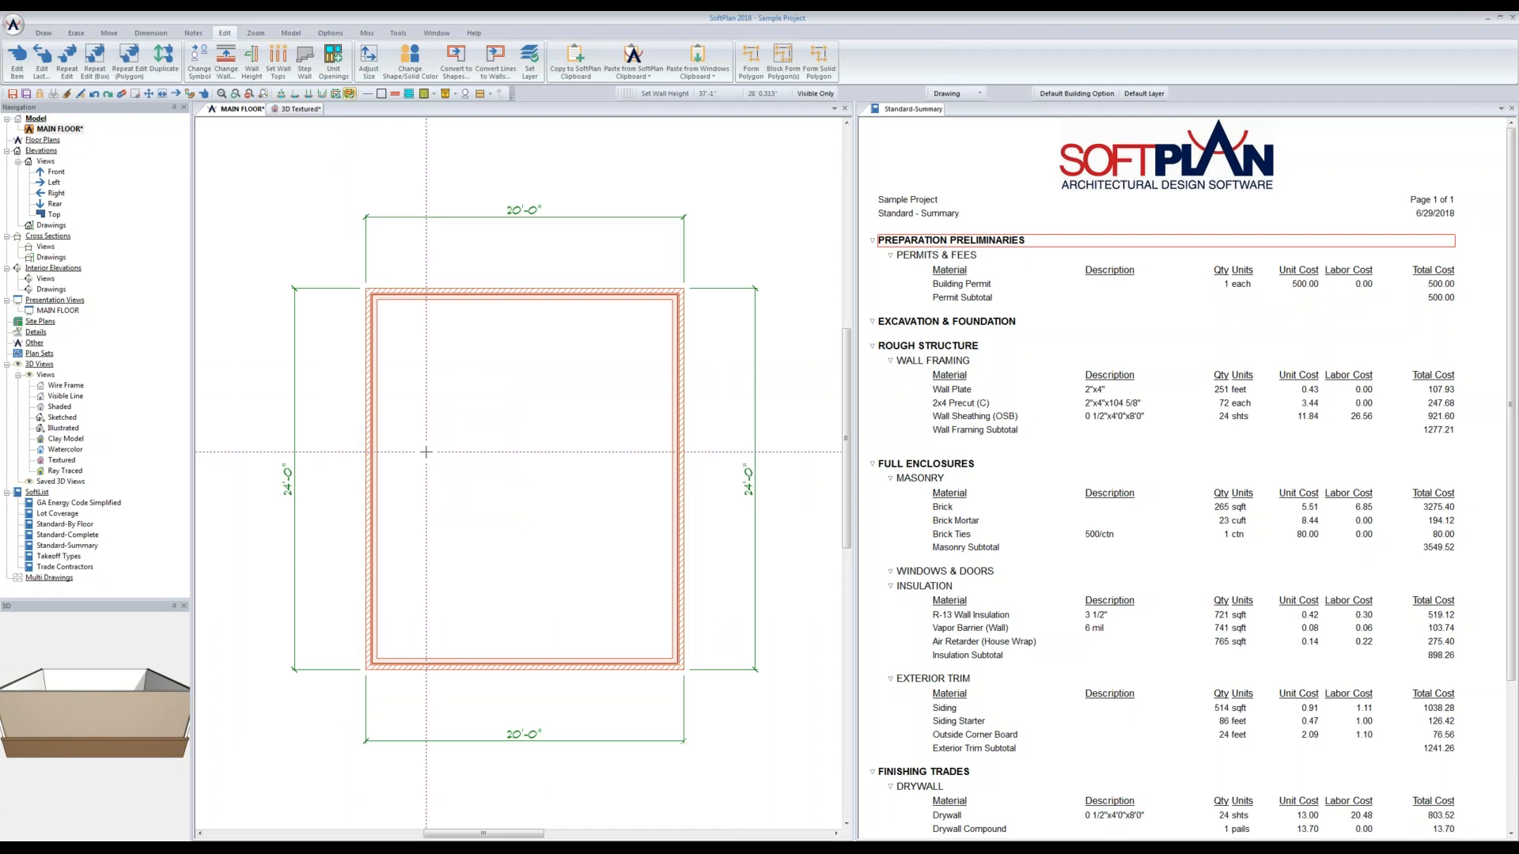
pyautogui.click(42, 35)
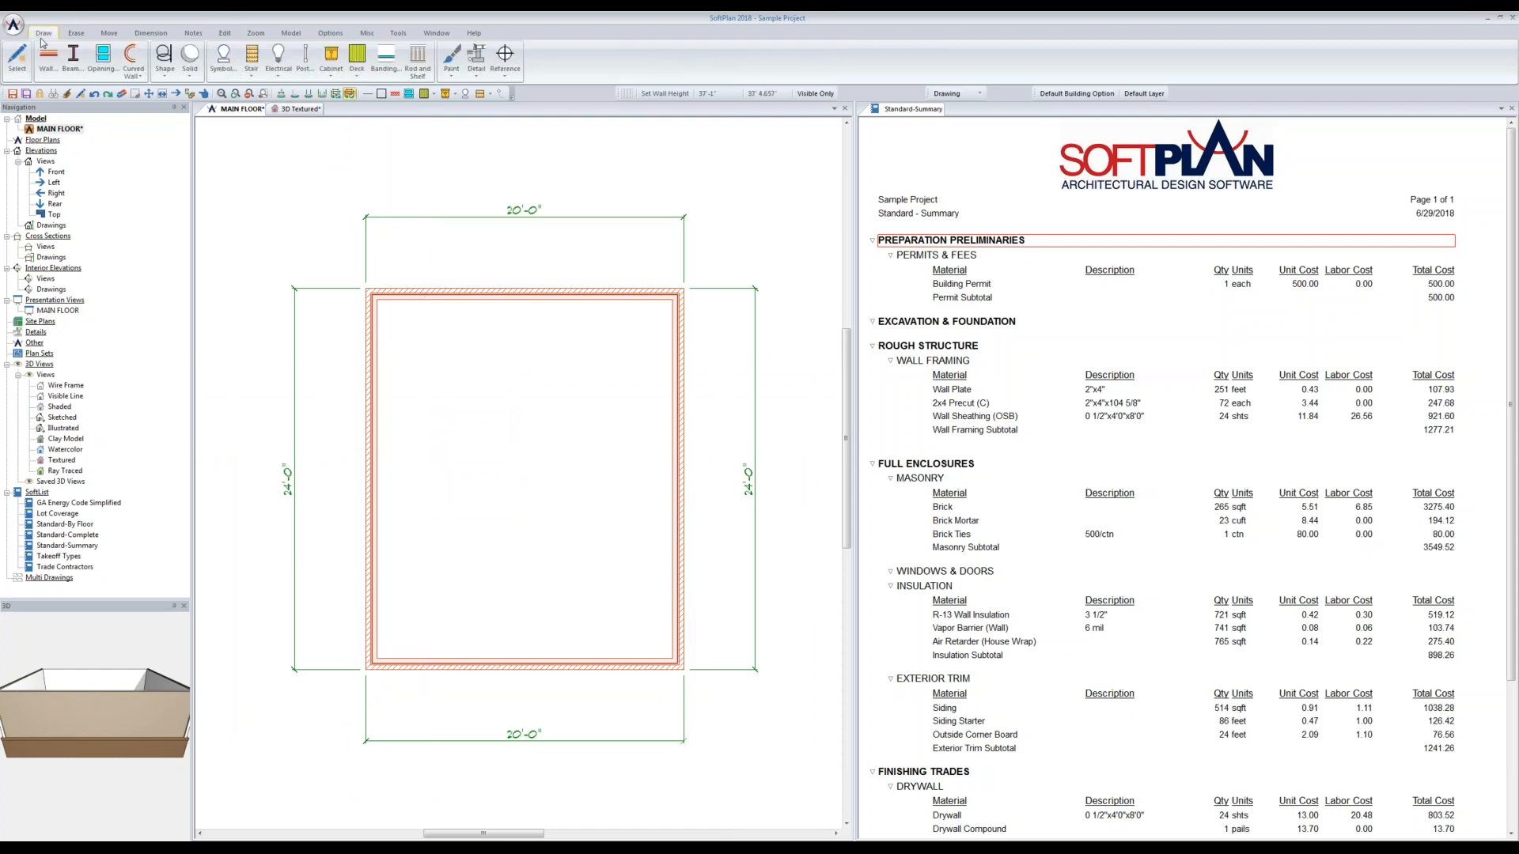
pyautogui.click(92, 61)
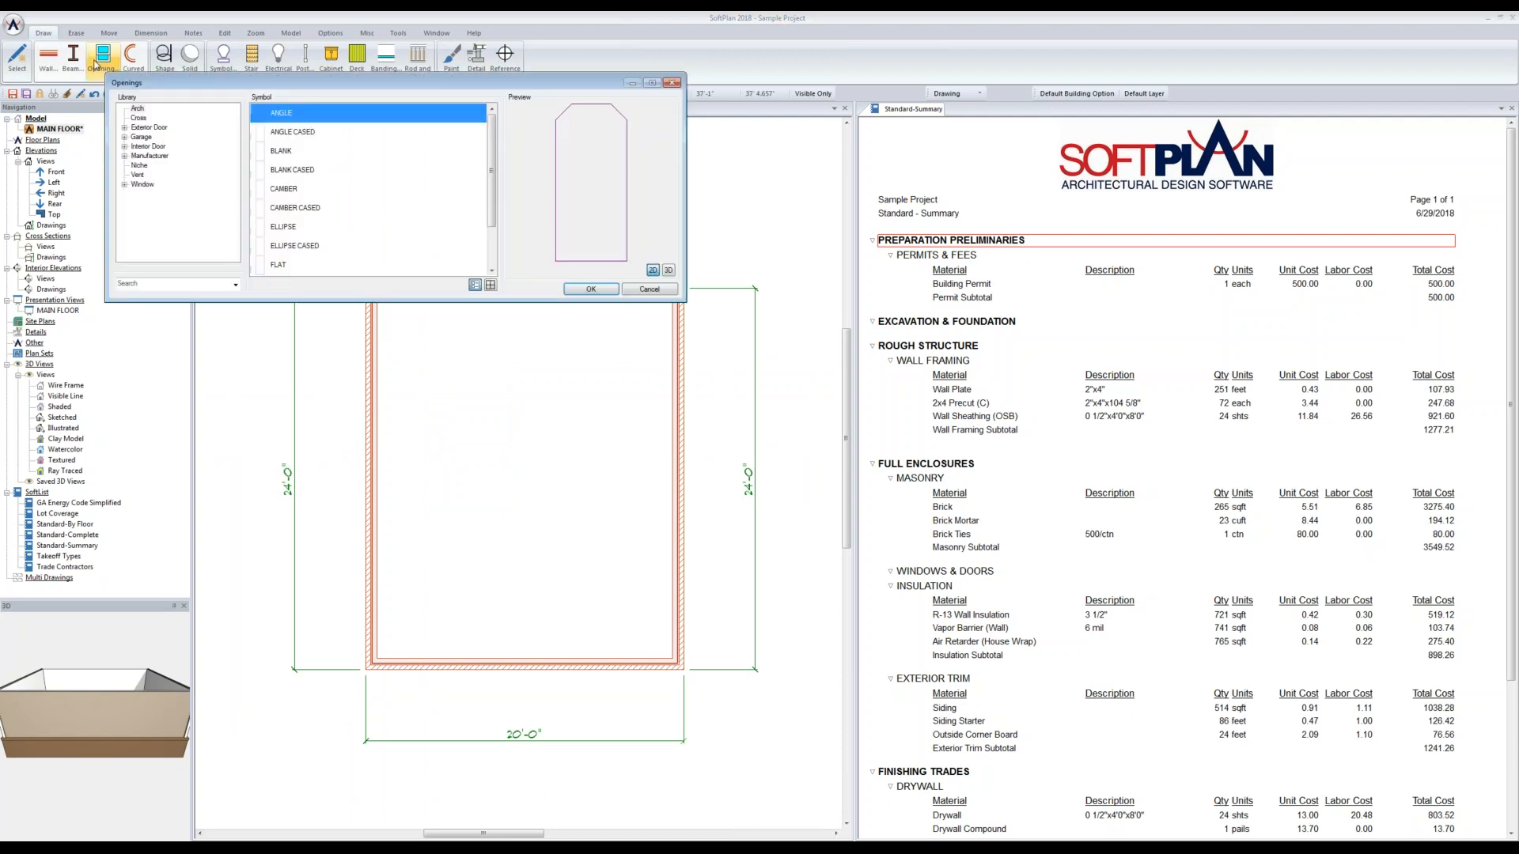
pyautogui.click(140, 138)
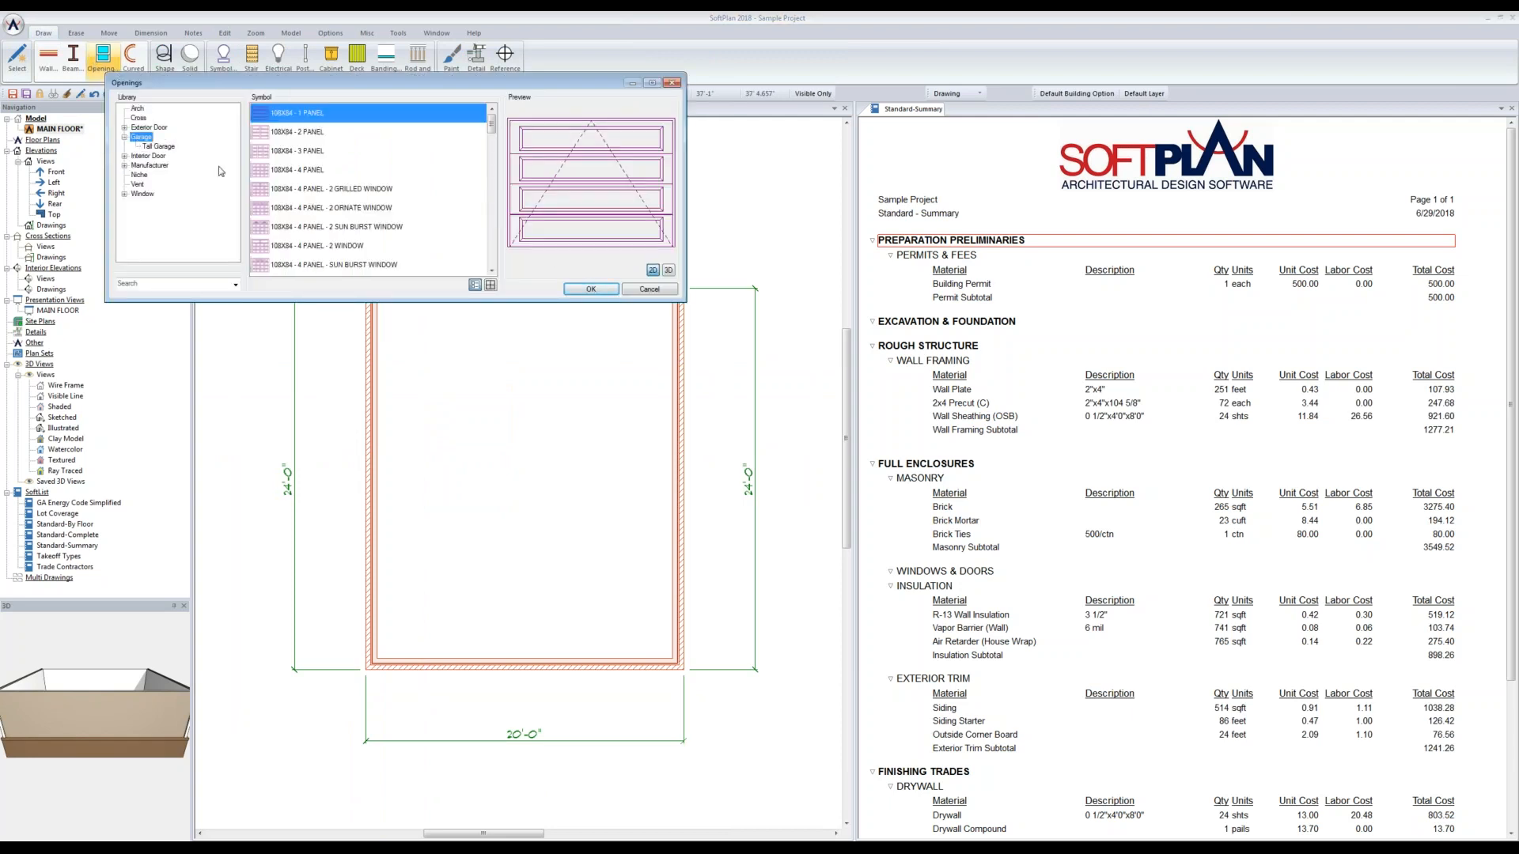
pyautogui.scroll(-5, 431, 215)
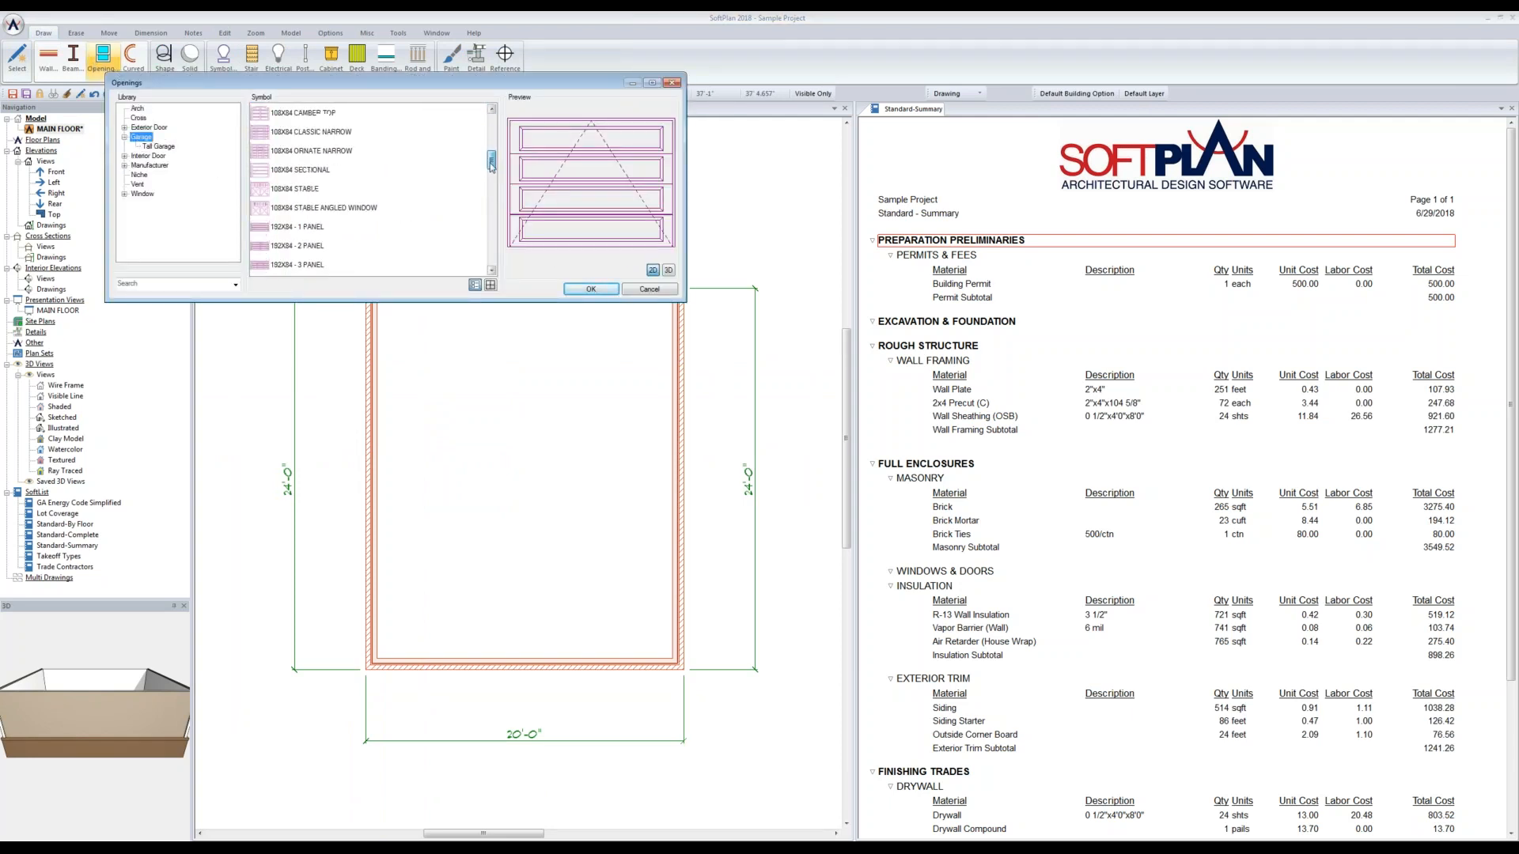
pyautogui.click(327, 228)
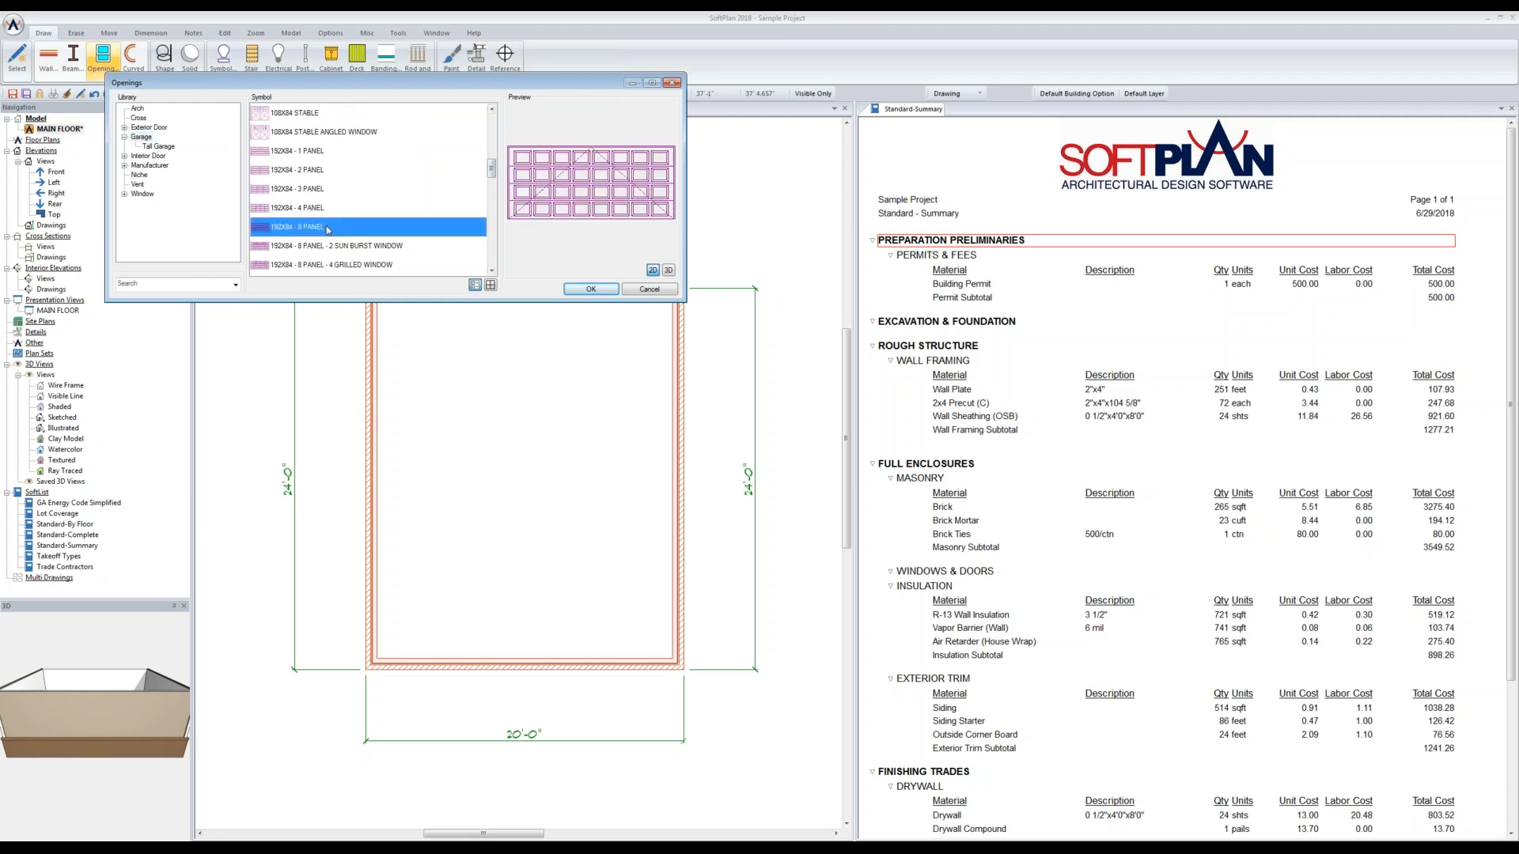
pyautogui.click(518, 670)
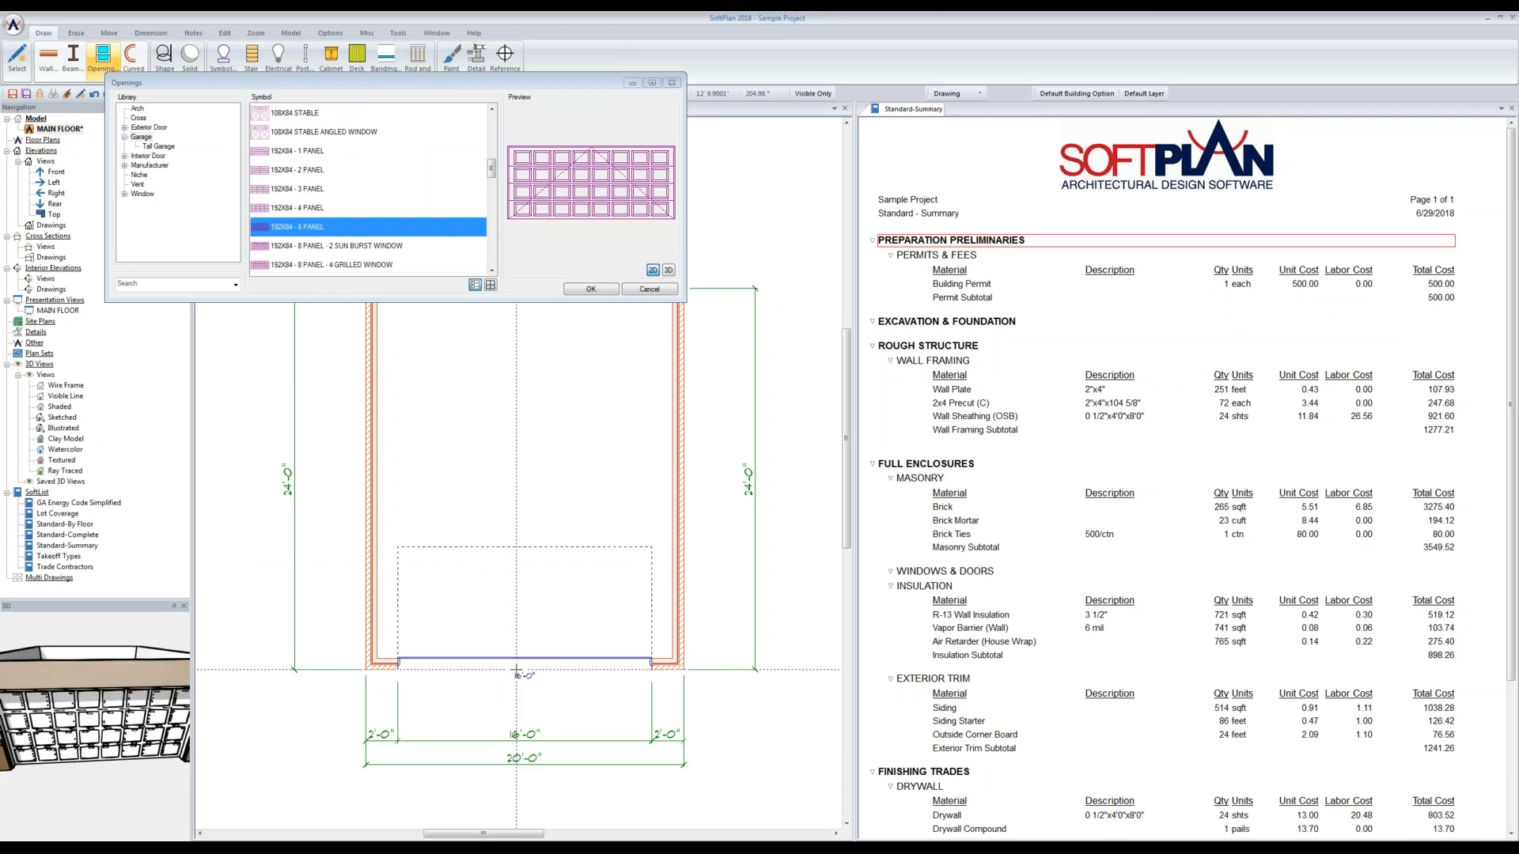
# Step: Insert a 36X80 COUNTRY A 1-No Grilles exterior door near the upper end of the plan's left wall
pyautogui.click(125, 127)
pyautogui.click(153, 146)
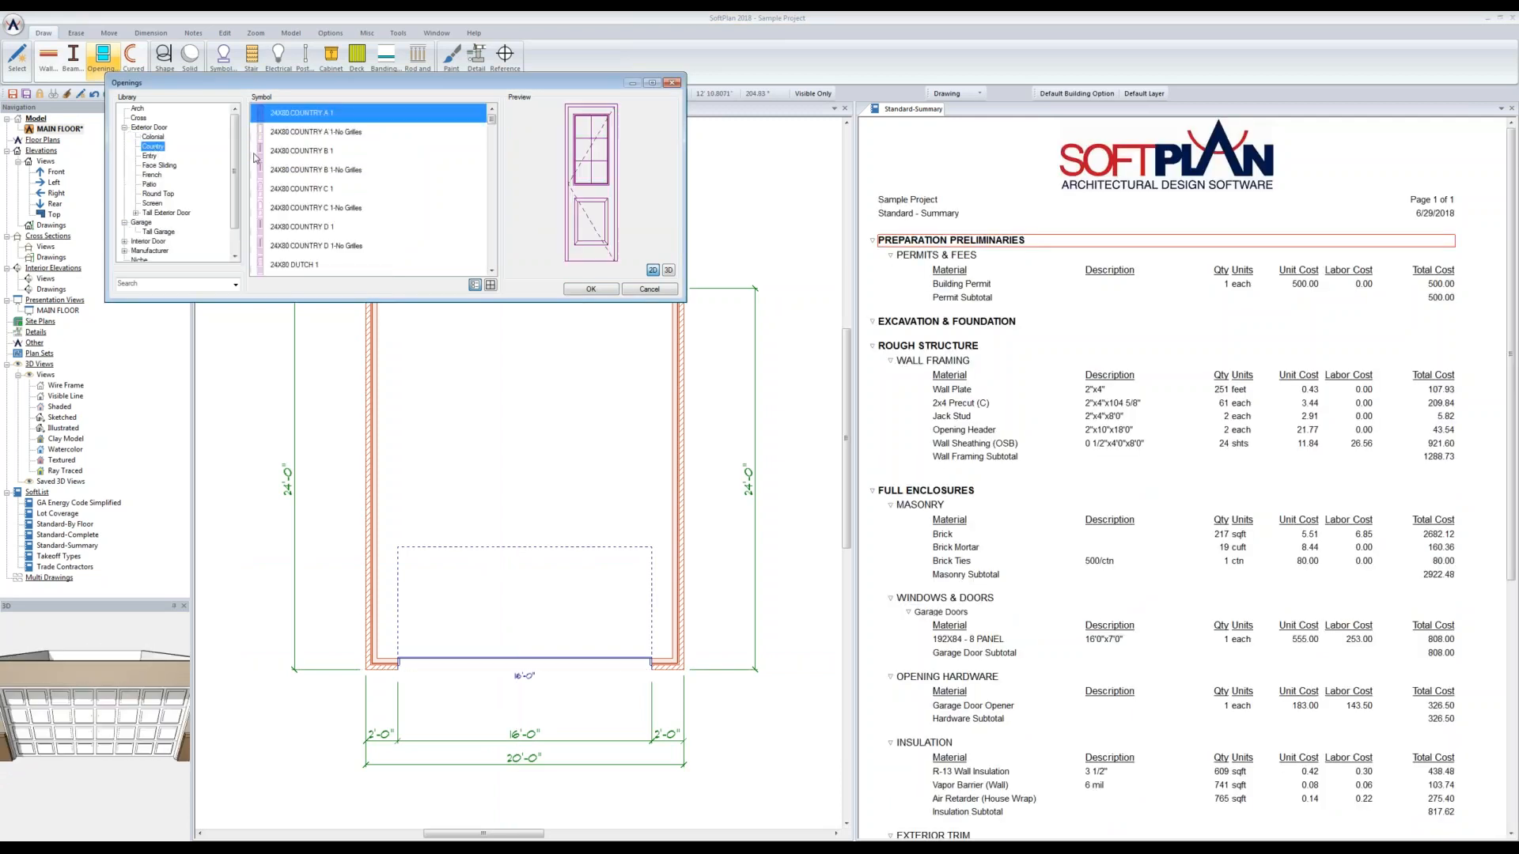
pyautogui.moveTo(487, 120); pyautogui.dragTo(491, 185)
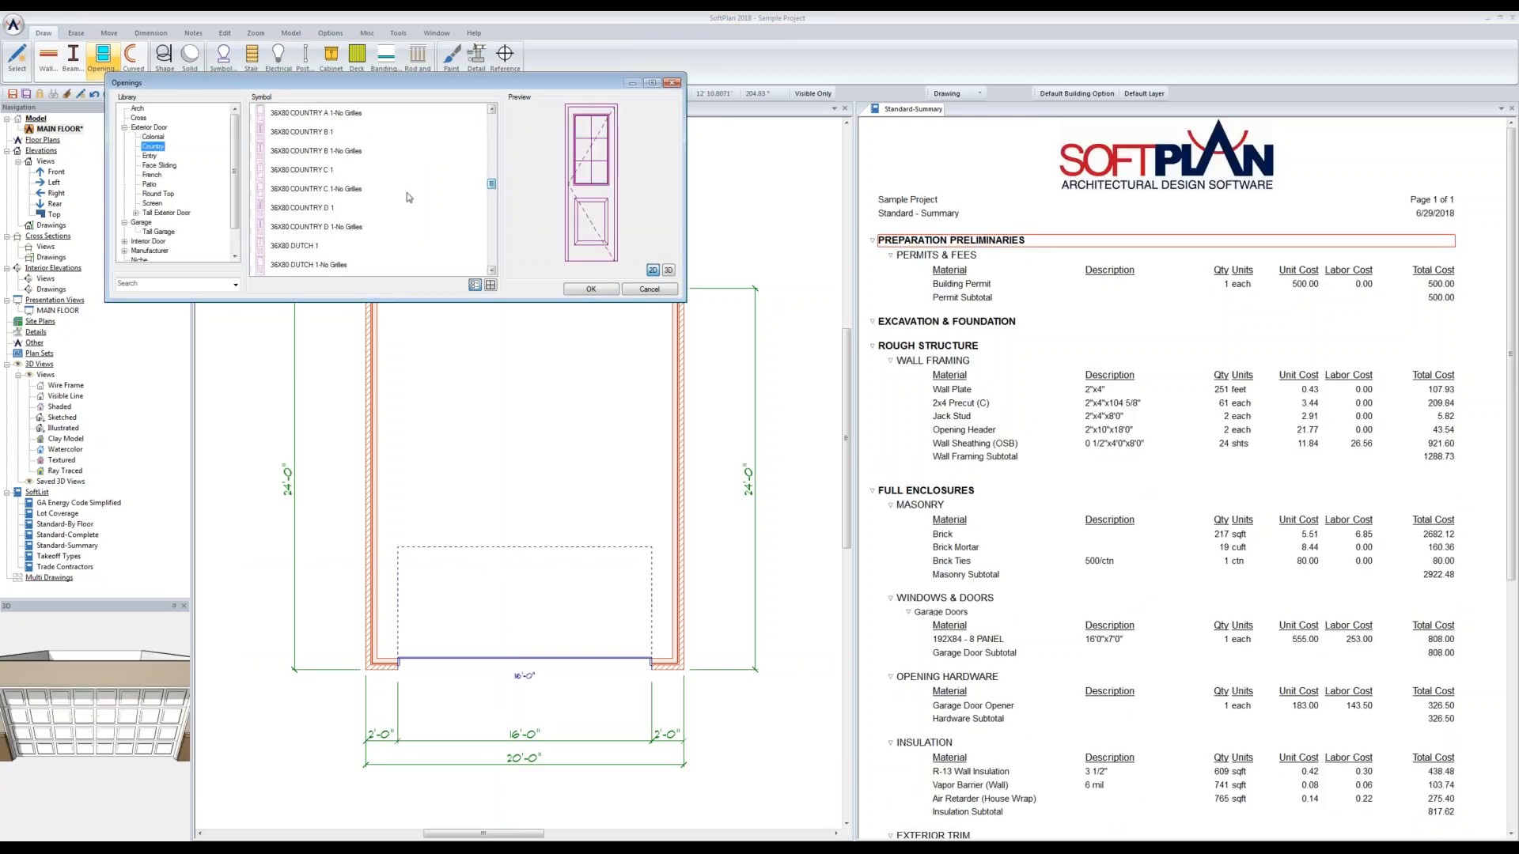
pyautogui.click(315, 113)
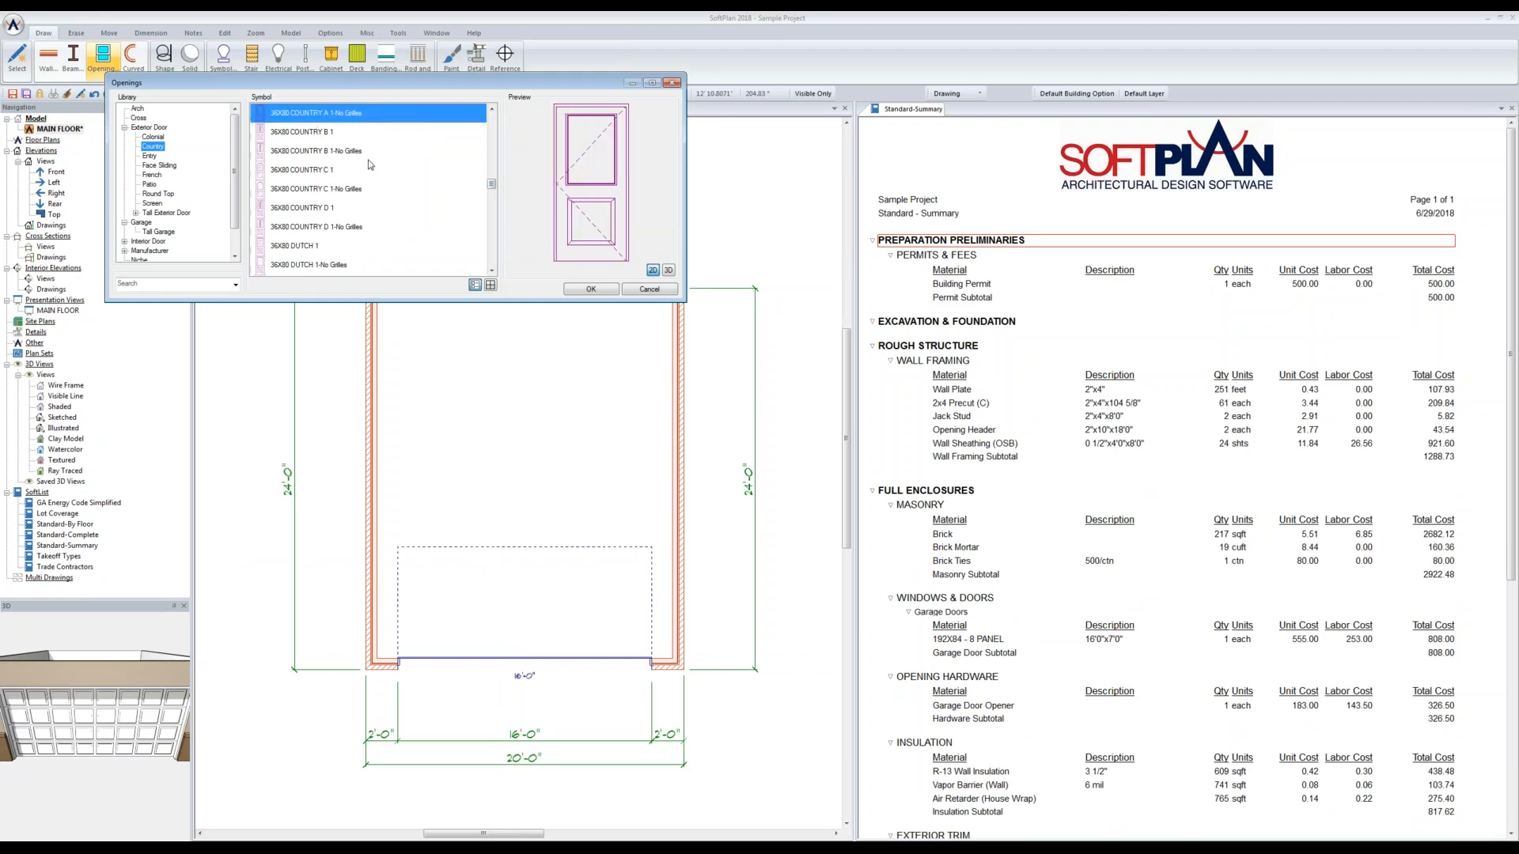
pyautogui.click(372, 318)
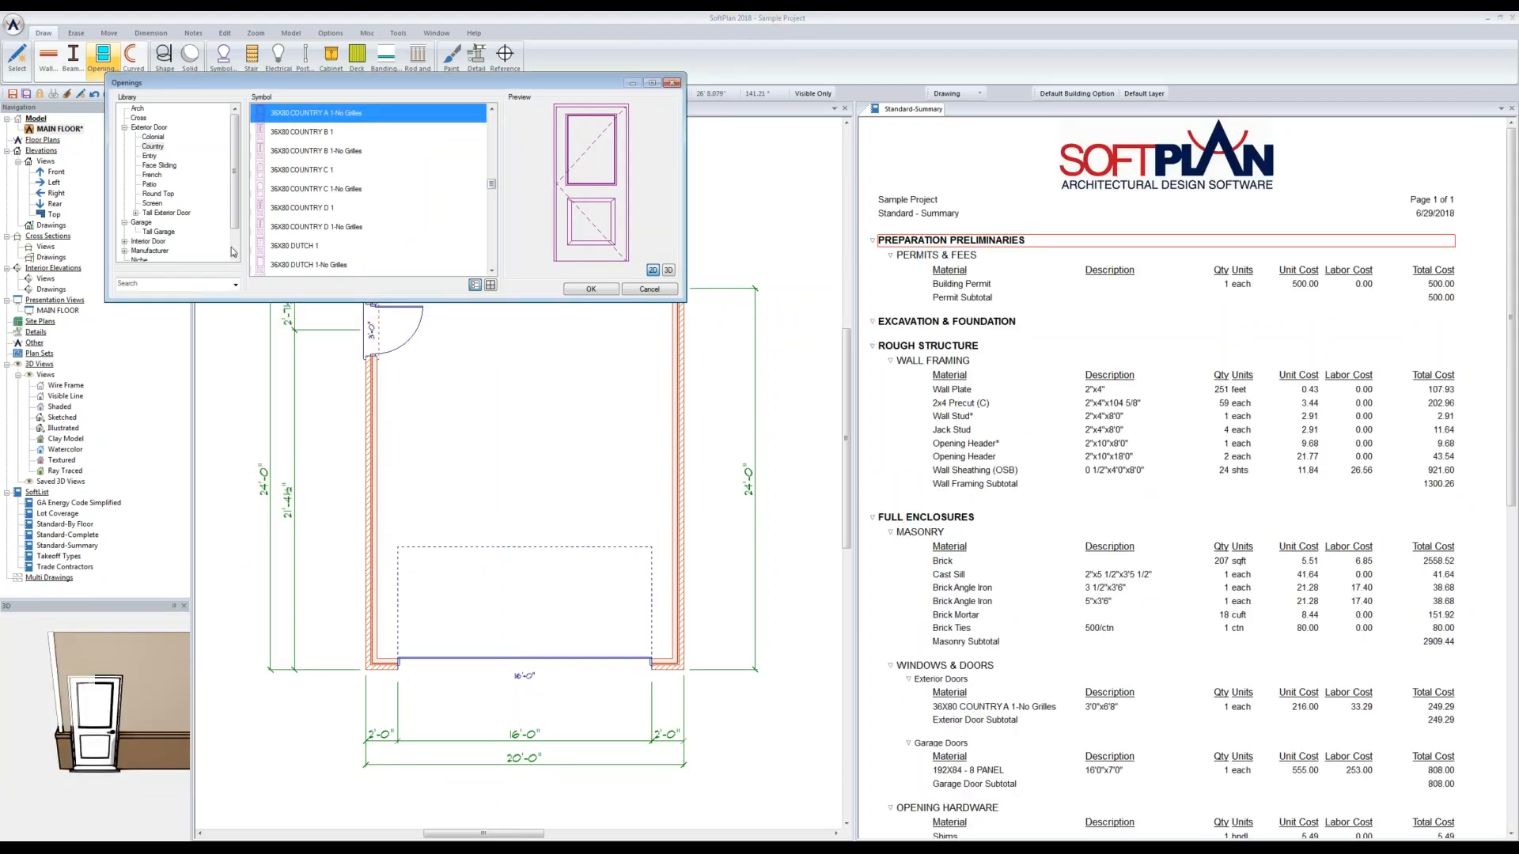
# Step: Insert 36X42 SLIDER windows in the left, right and upper walls of the main floor plan and finish placing openings
pyautogui.scroll(-1, 119, 257)
pyautogui.click(124, 251)
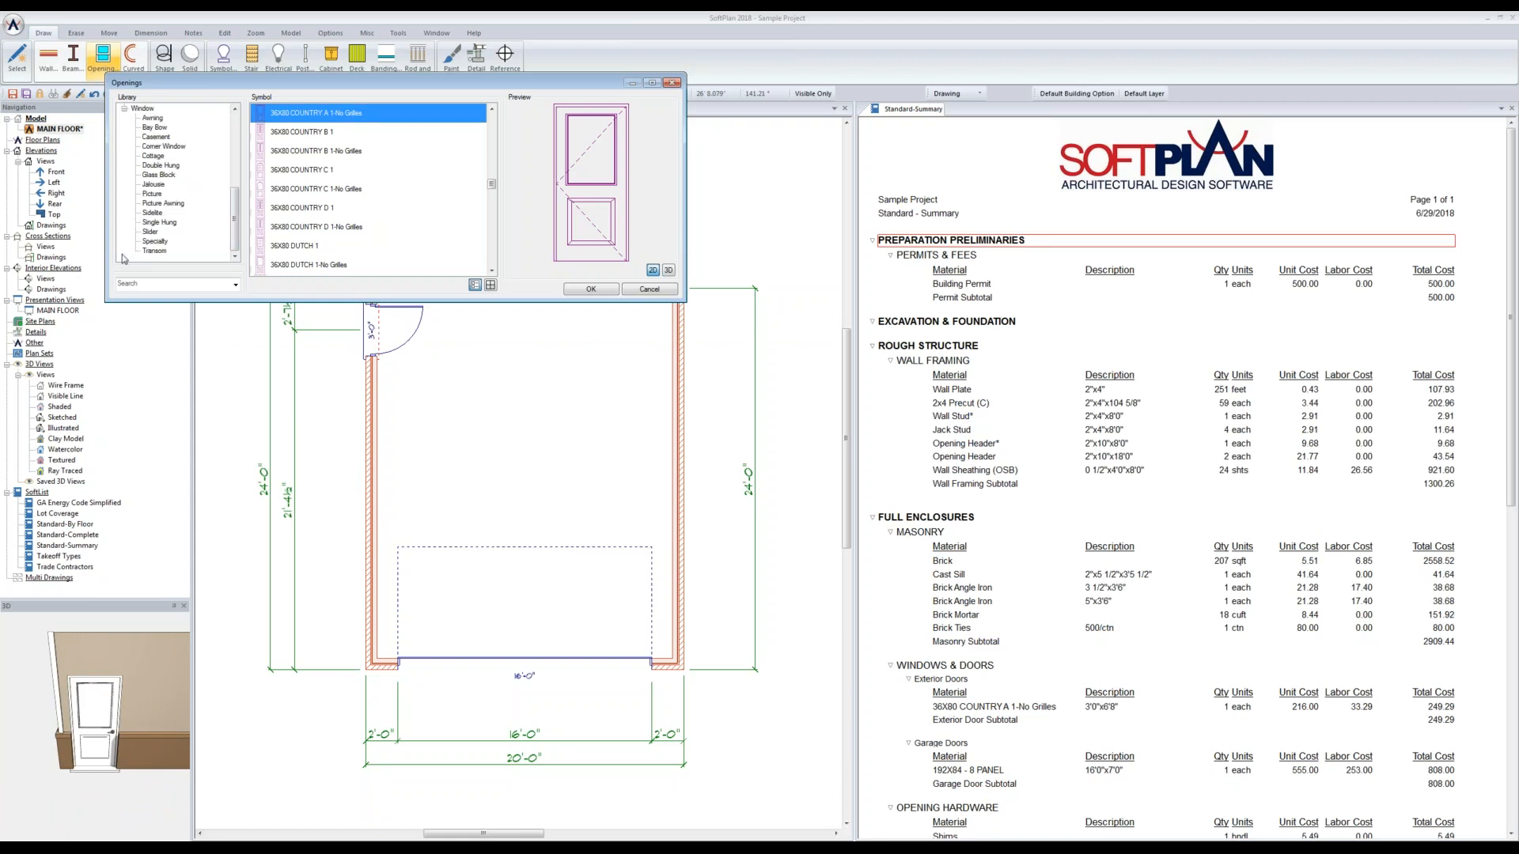
pyautogui.click(158, 232)
pyautogui.moveTo(490, 138); pyautogui.dragTo(490, 192)
pyautogui.click(285, 227)
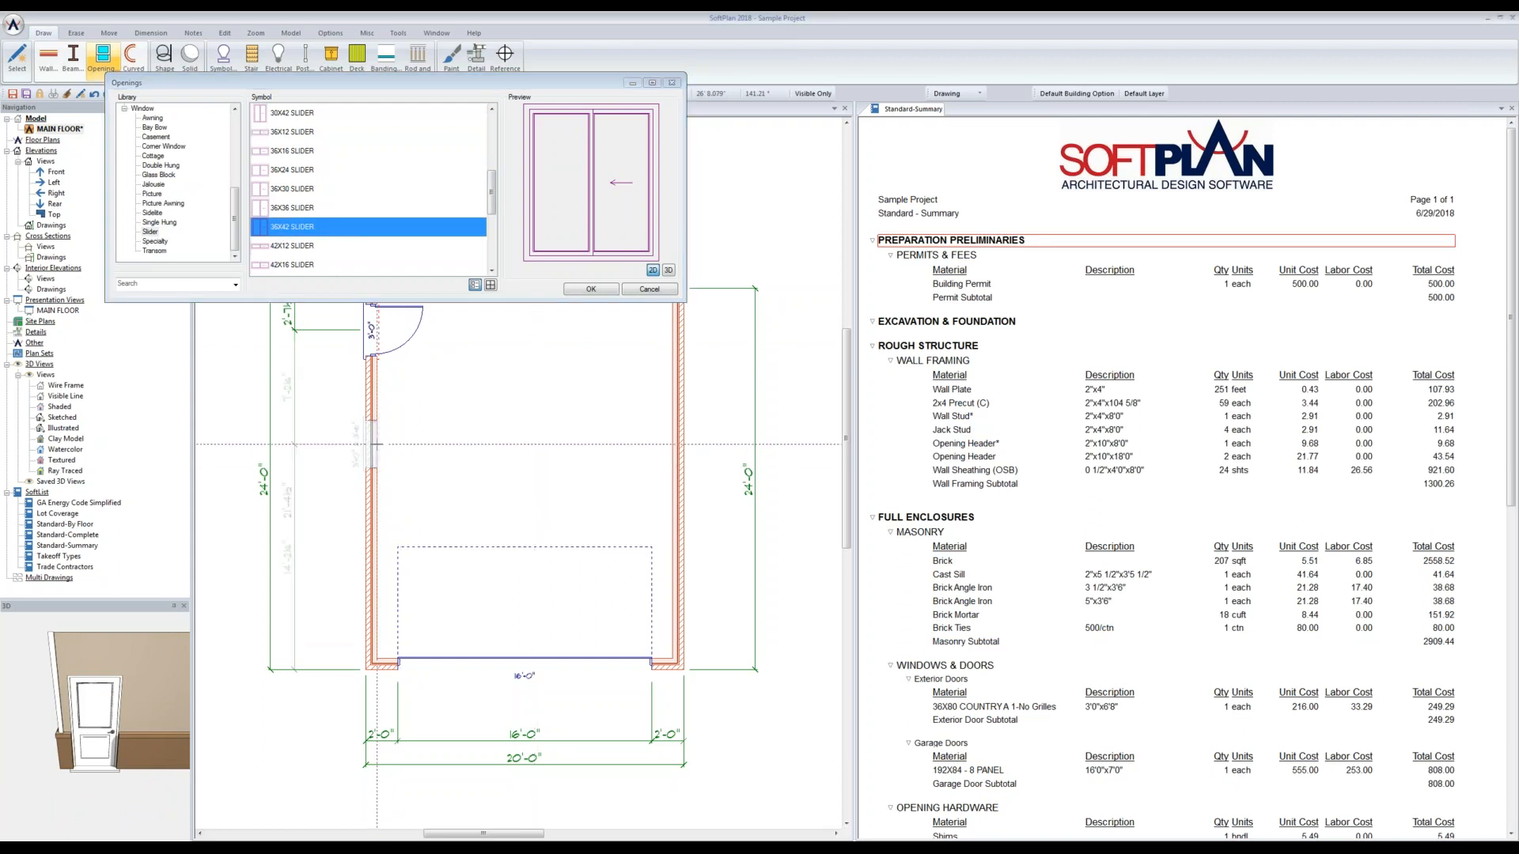
pyautogui.click(376, 444)
pyautogui.click(679, 457)
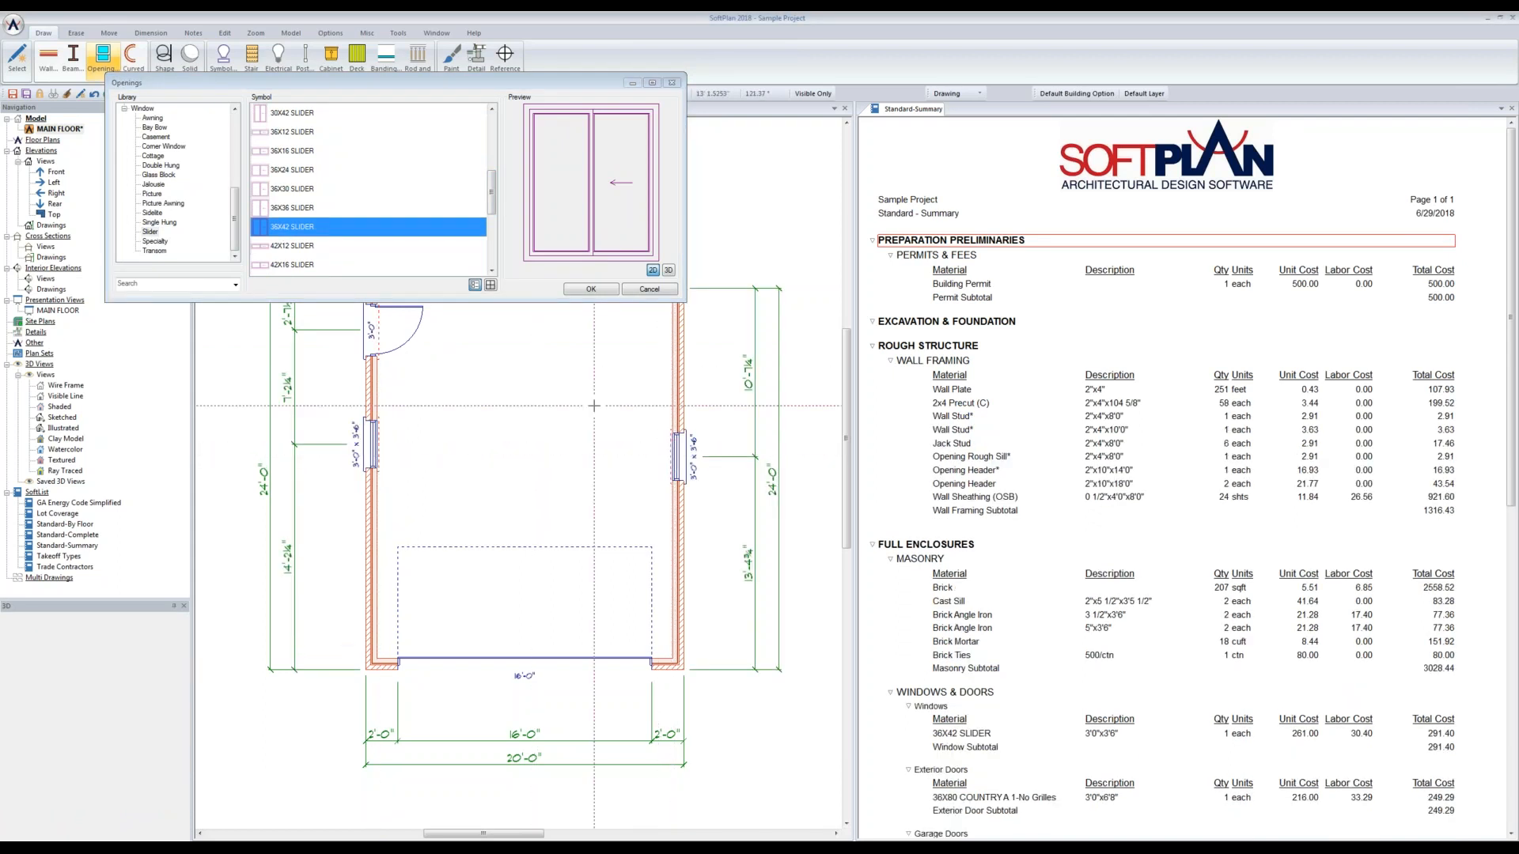
pyautogui.moveTo(564, 367); pyautogui.dragTo(580, 458, button='middle')
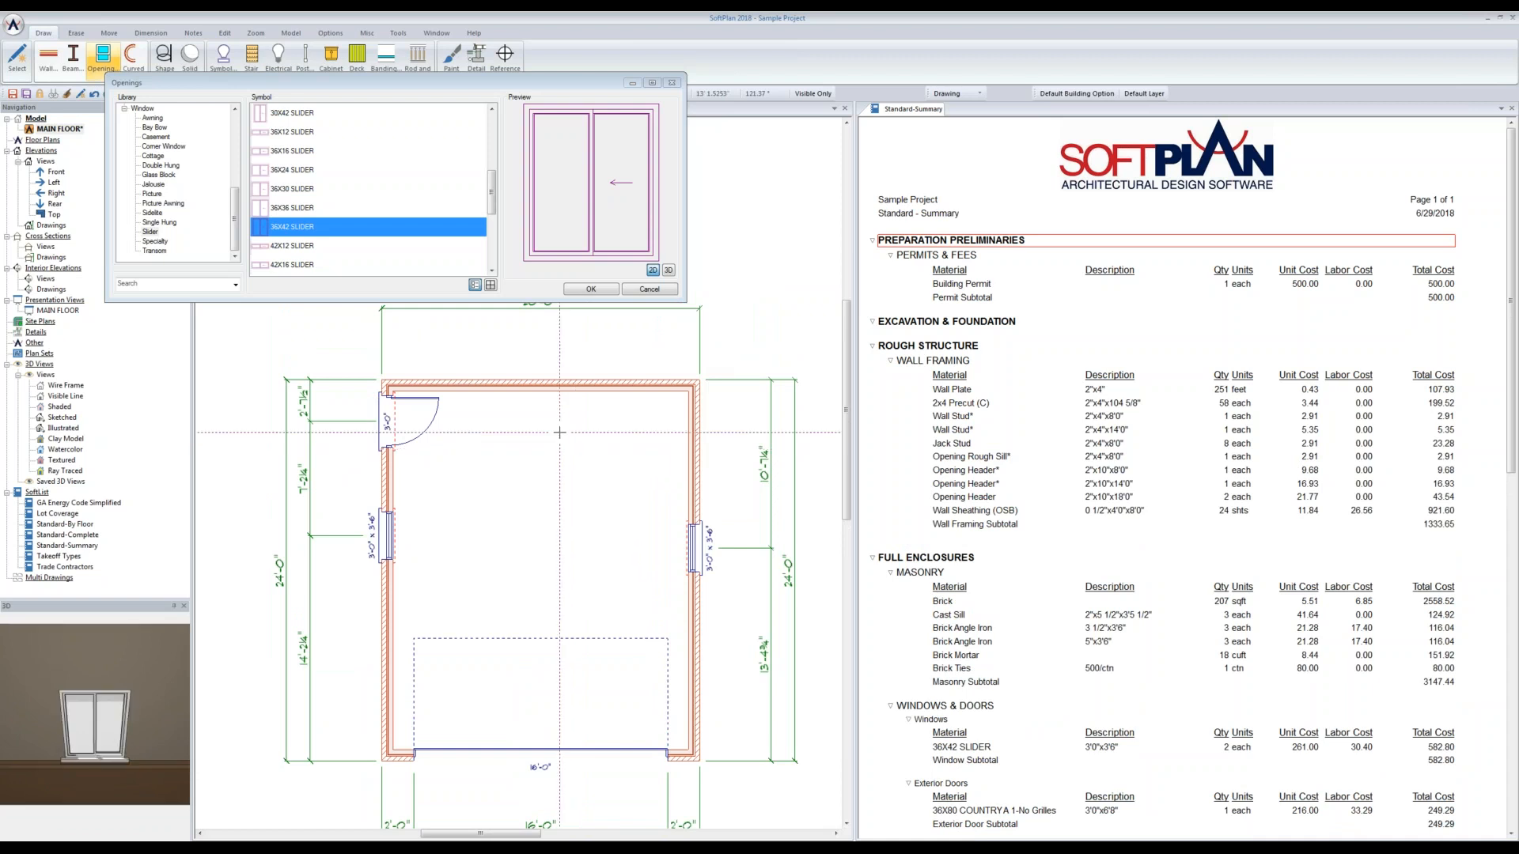
pyautogui.click(543, 390)
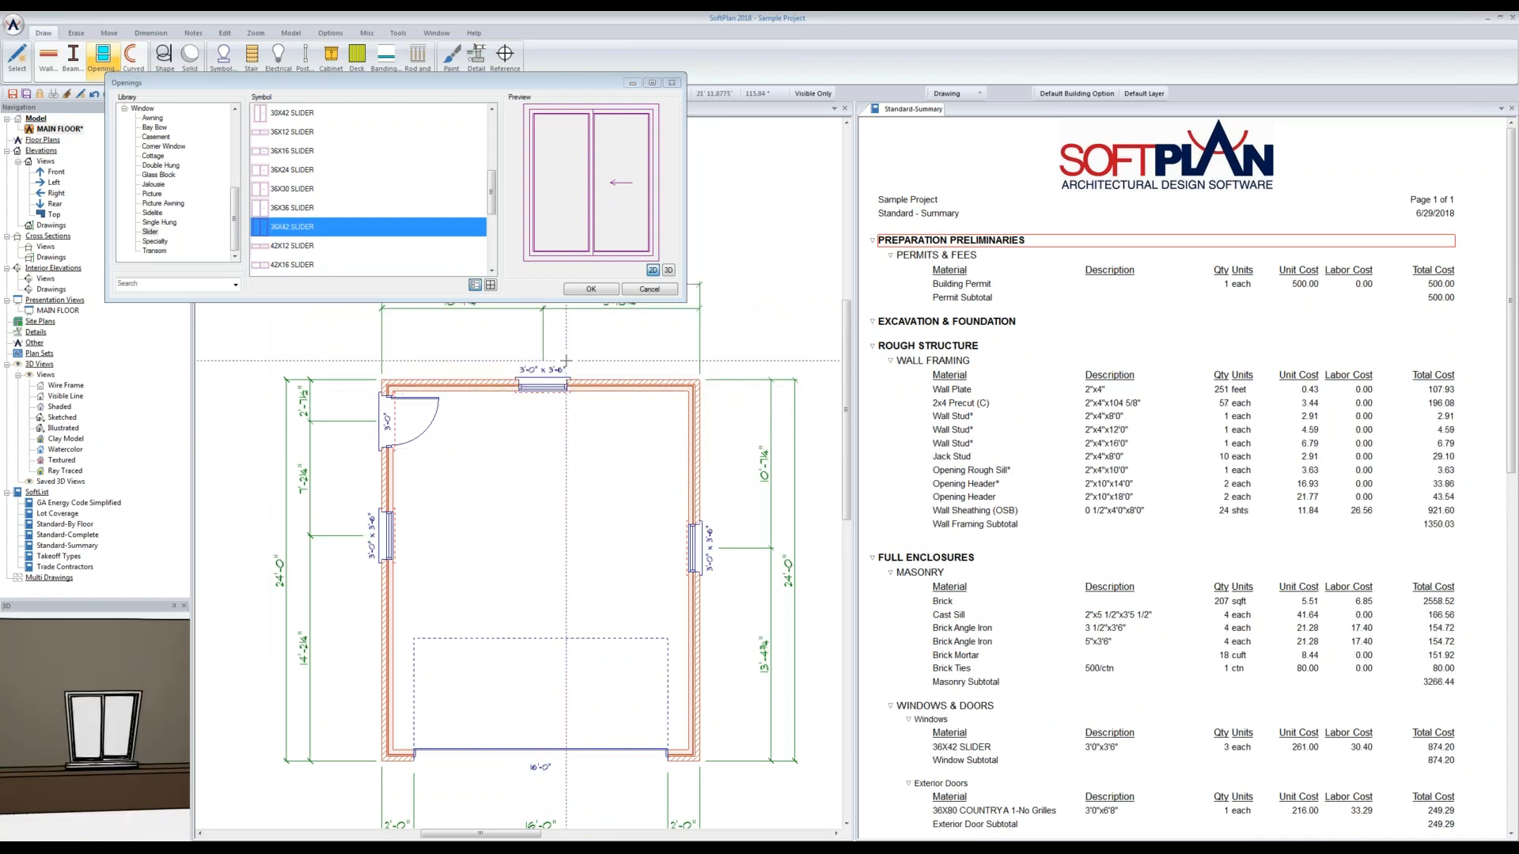
pyautogui.click(590, 289)
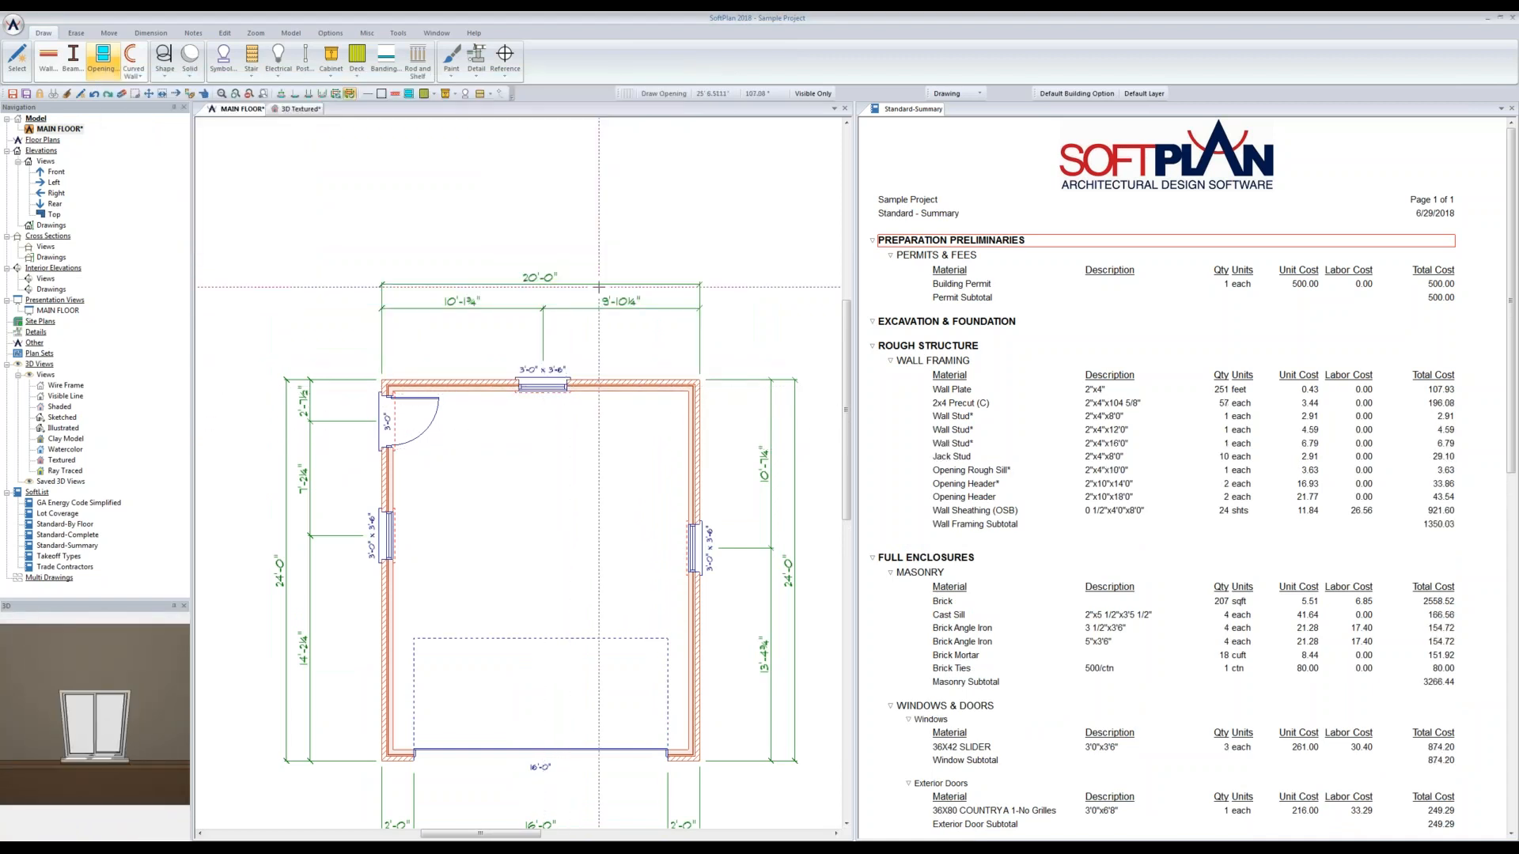
# Step: Center the three slider windows in the right, left and upper walls of the main floor plan
pyautogui.moveTo(563, 503); pyautogui.dragTo(545, 370, button='middle')
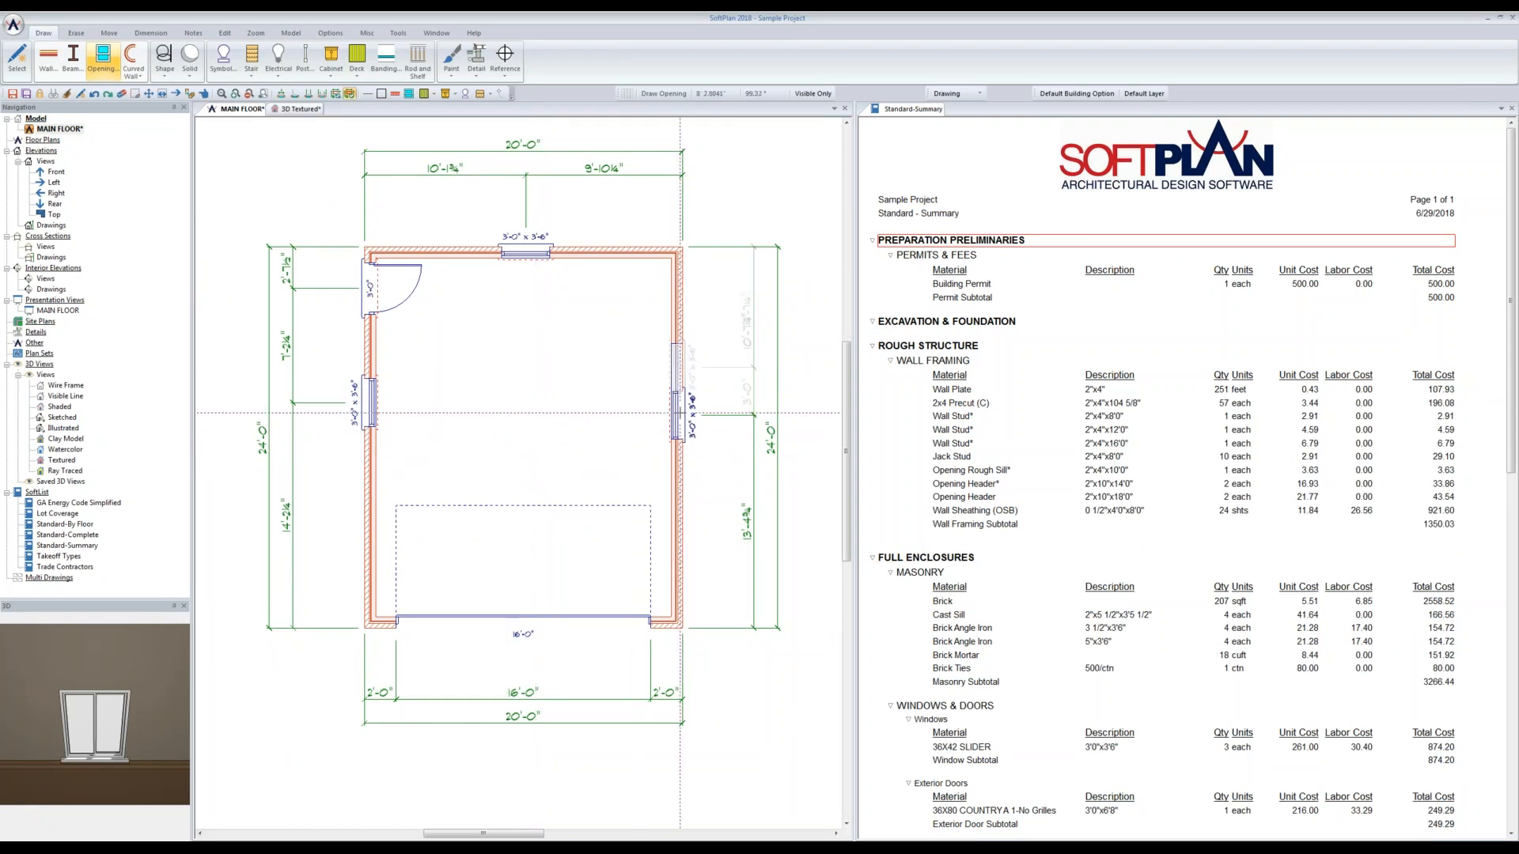
pyautogui.rightClick(678, 413)
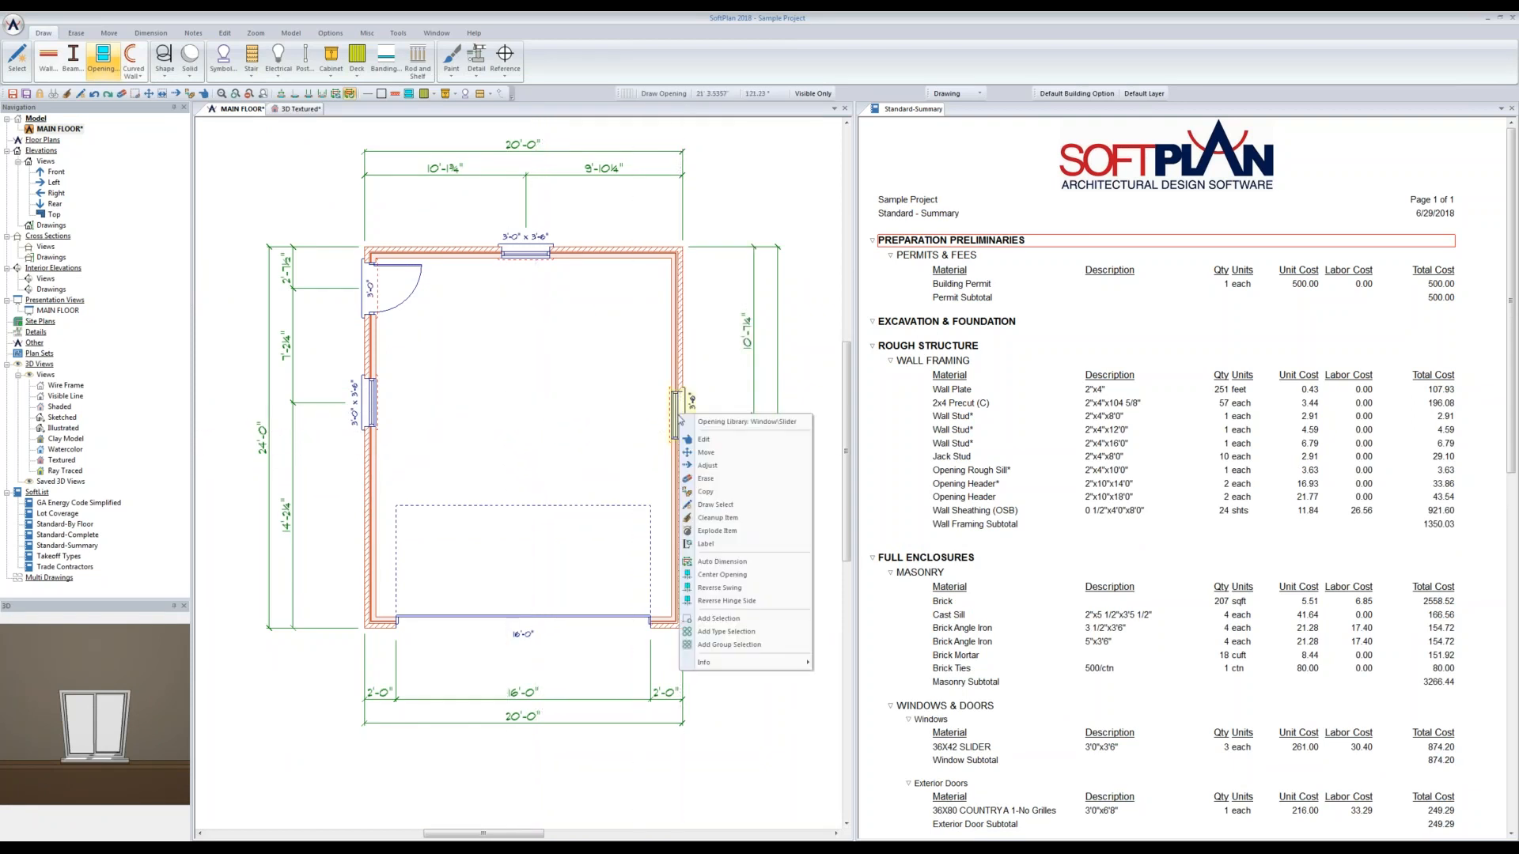
pyautogui.click(723, 576)
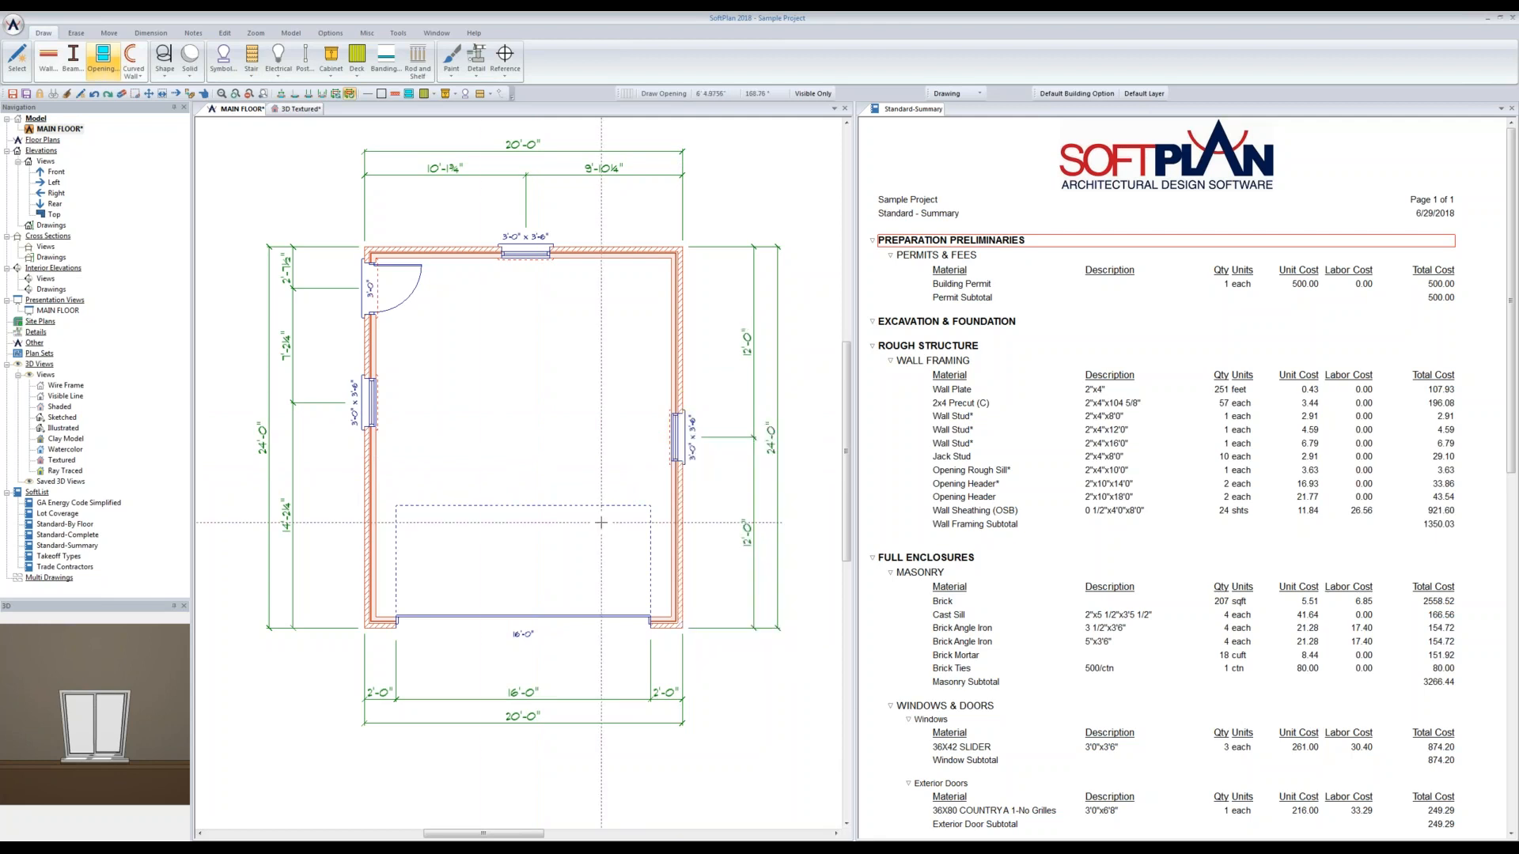
pyautogui.rightClick(378, 403)
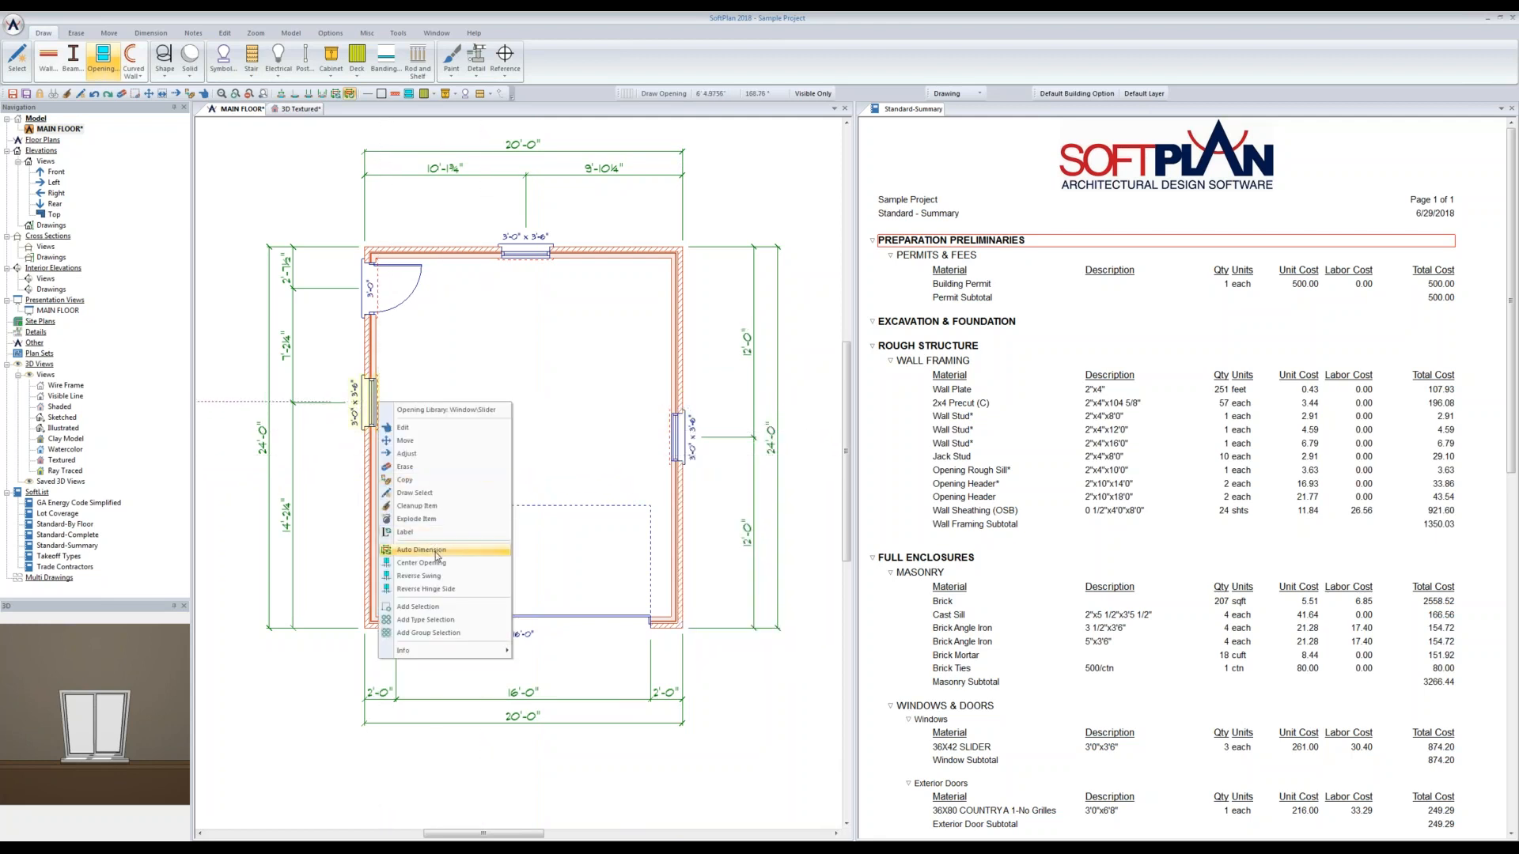
pyautogui.click(439, 563)
pyautogui.rightClick(522, 254)
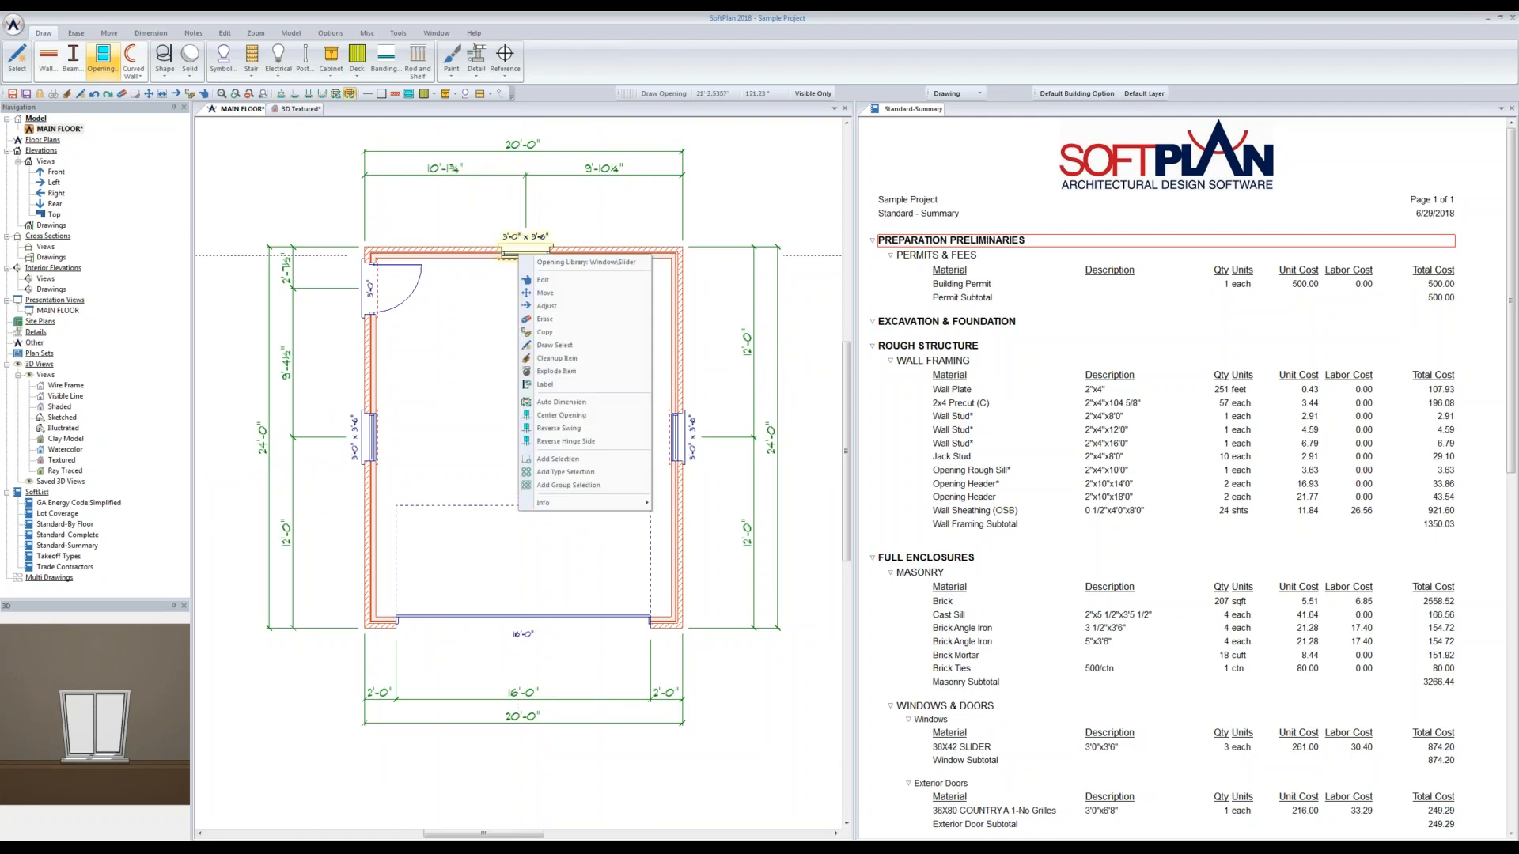
pyautogui.click(580, 417)
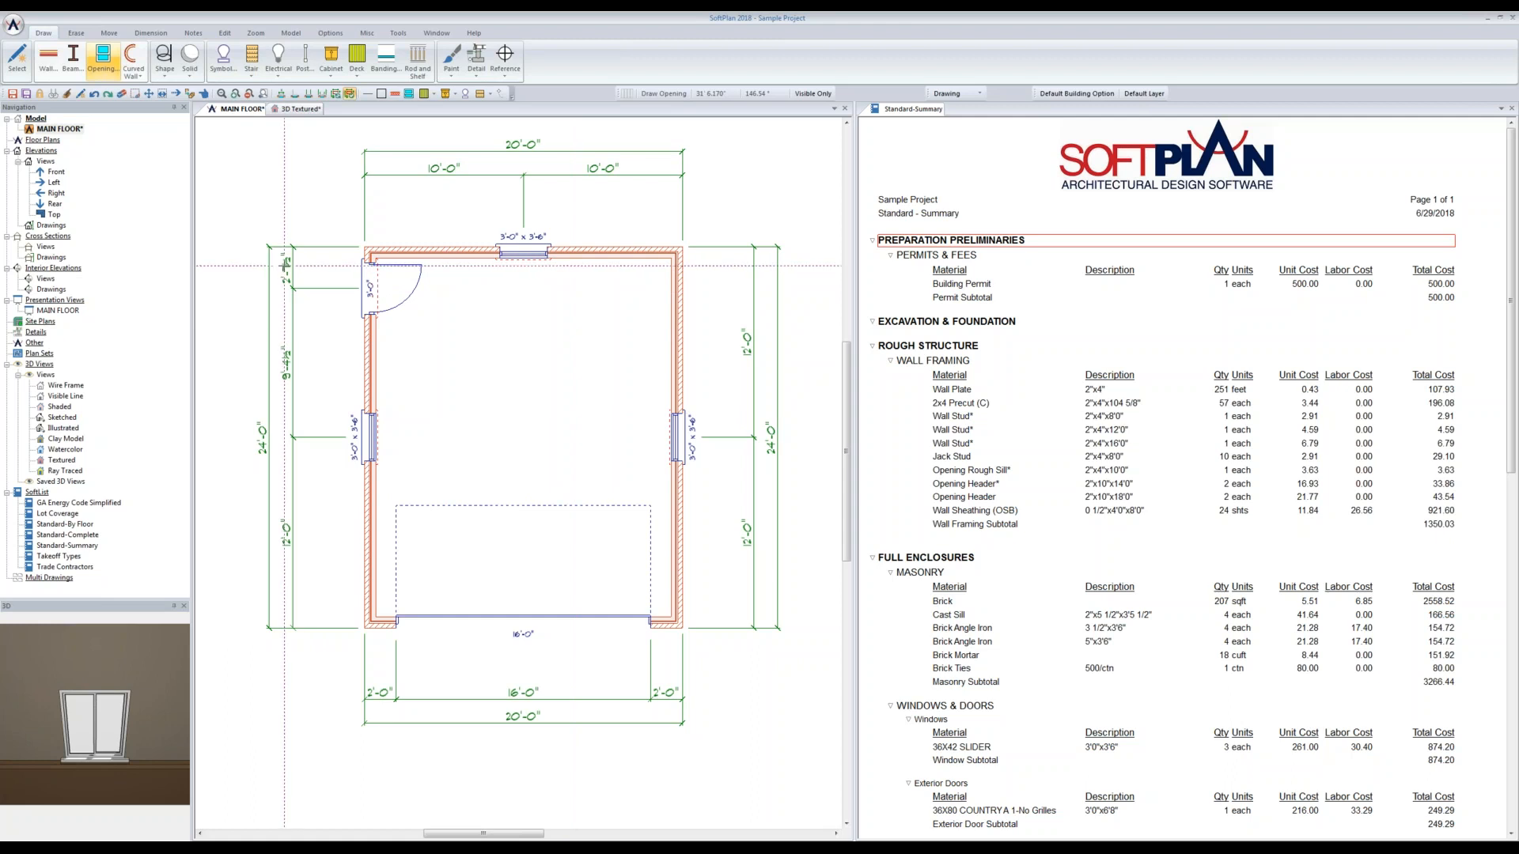
# Step: Set the dimension from the upper-left corner to the exterior door to 3' 0.000" and review the updated Standard-Summary report
pyautogui.rightClick(286, 266)
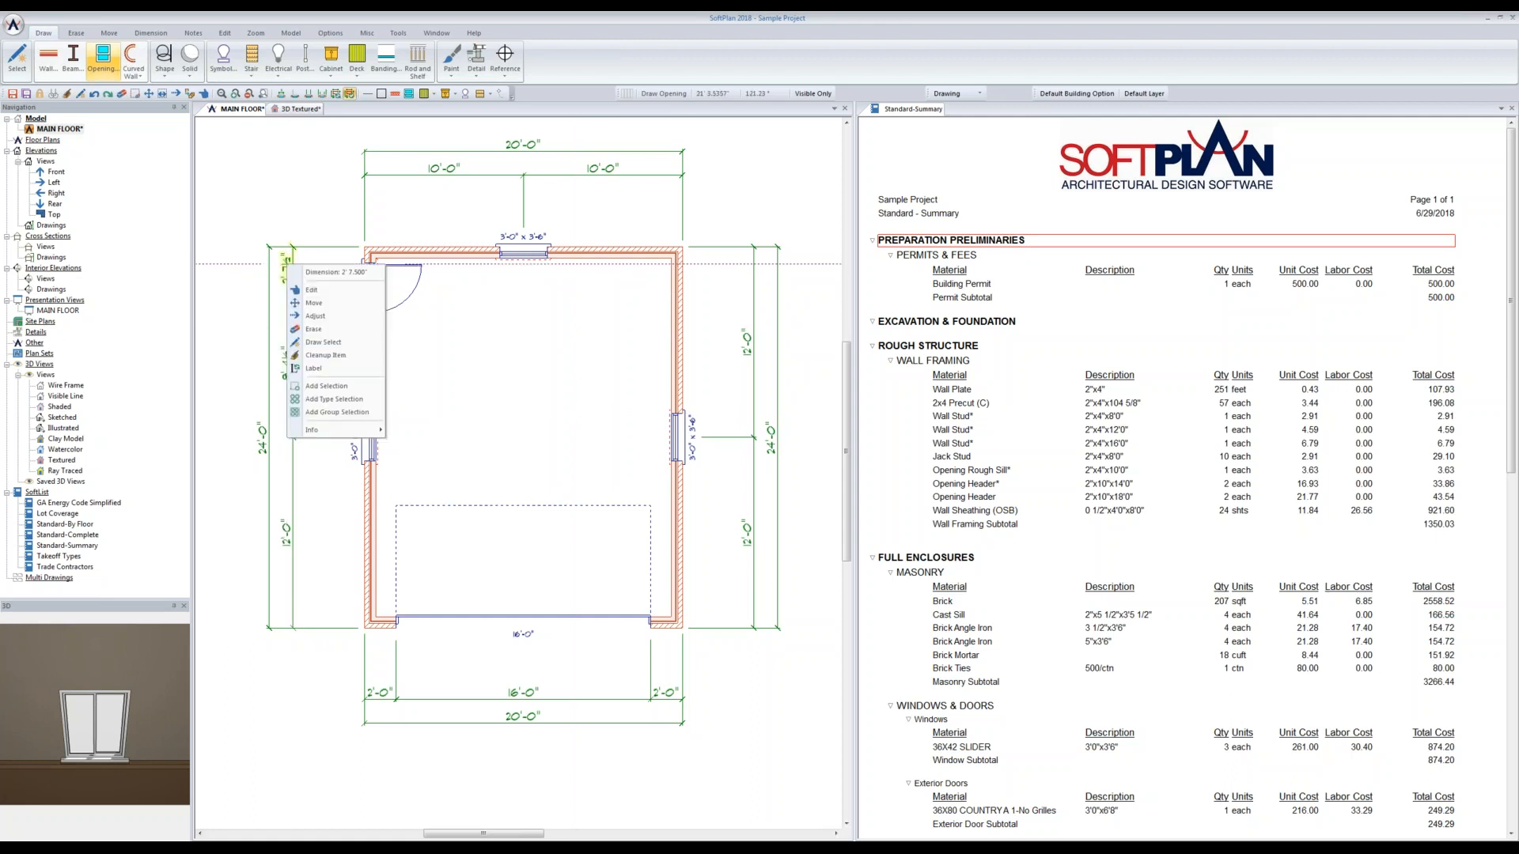
pyautogui.click(311, 292)
pyautogui.write('3\' 0.000"')
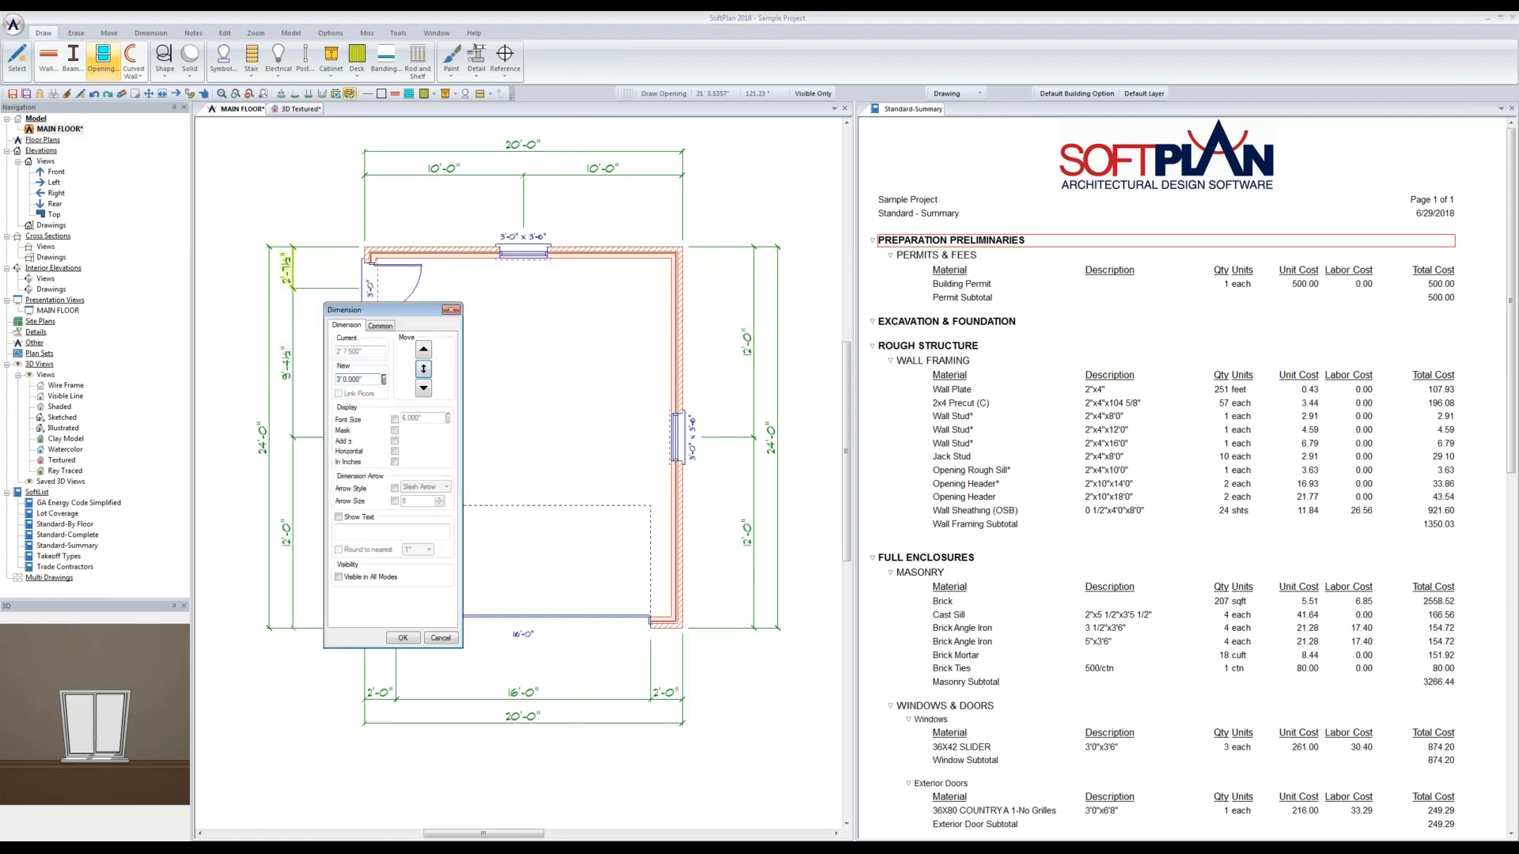
pyautogui.press('Return')
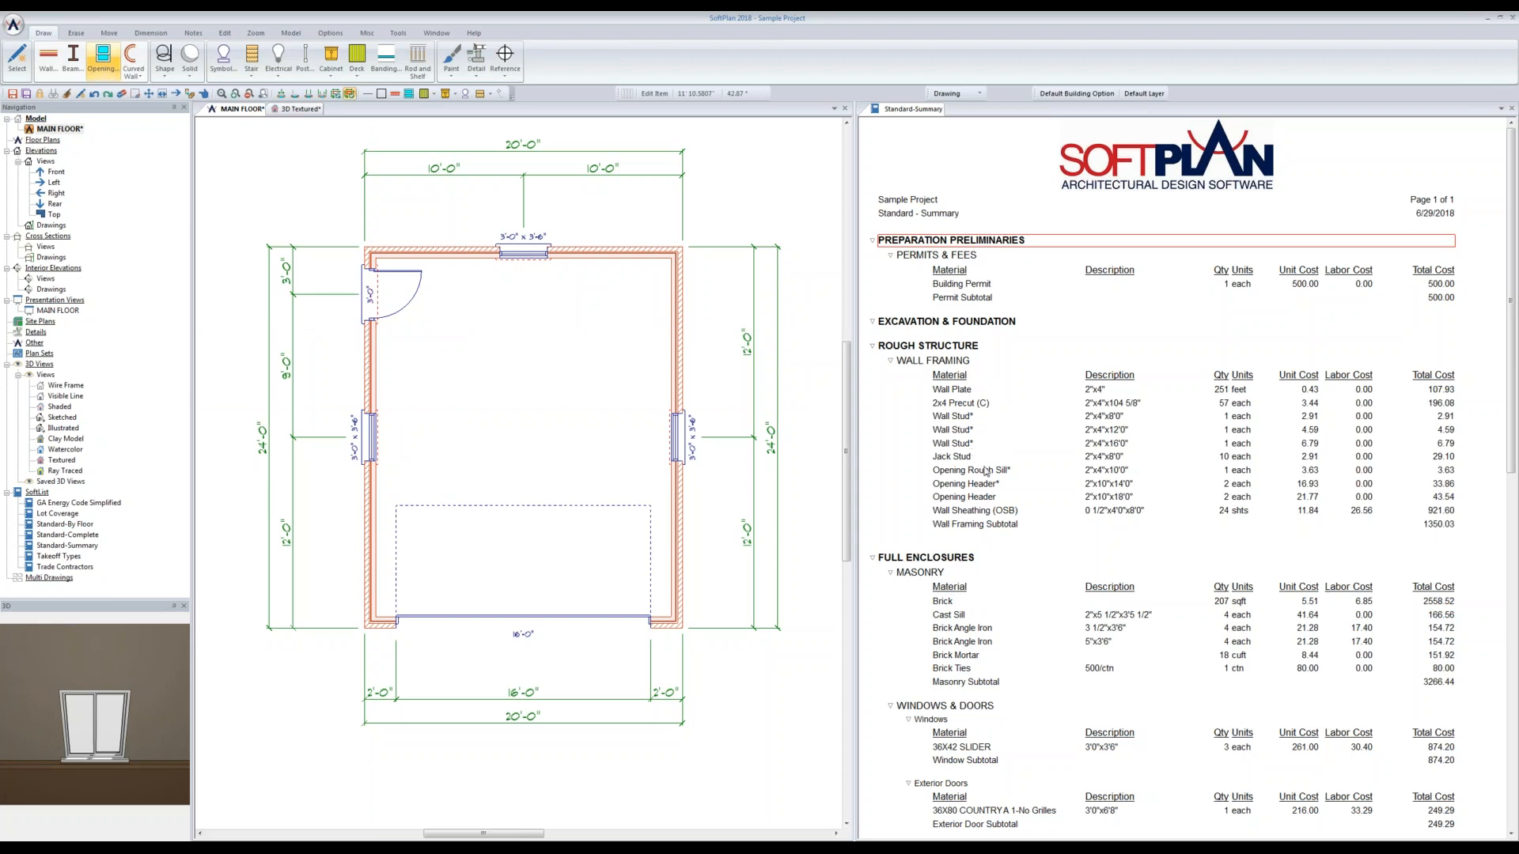
pyautogui.click(1010, 582)
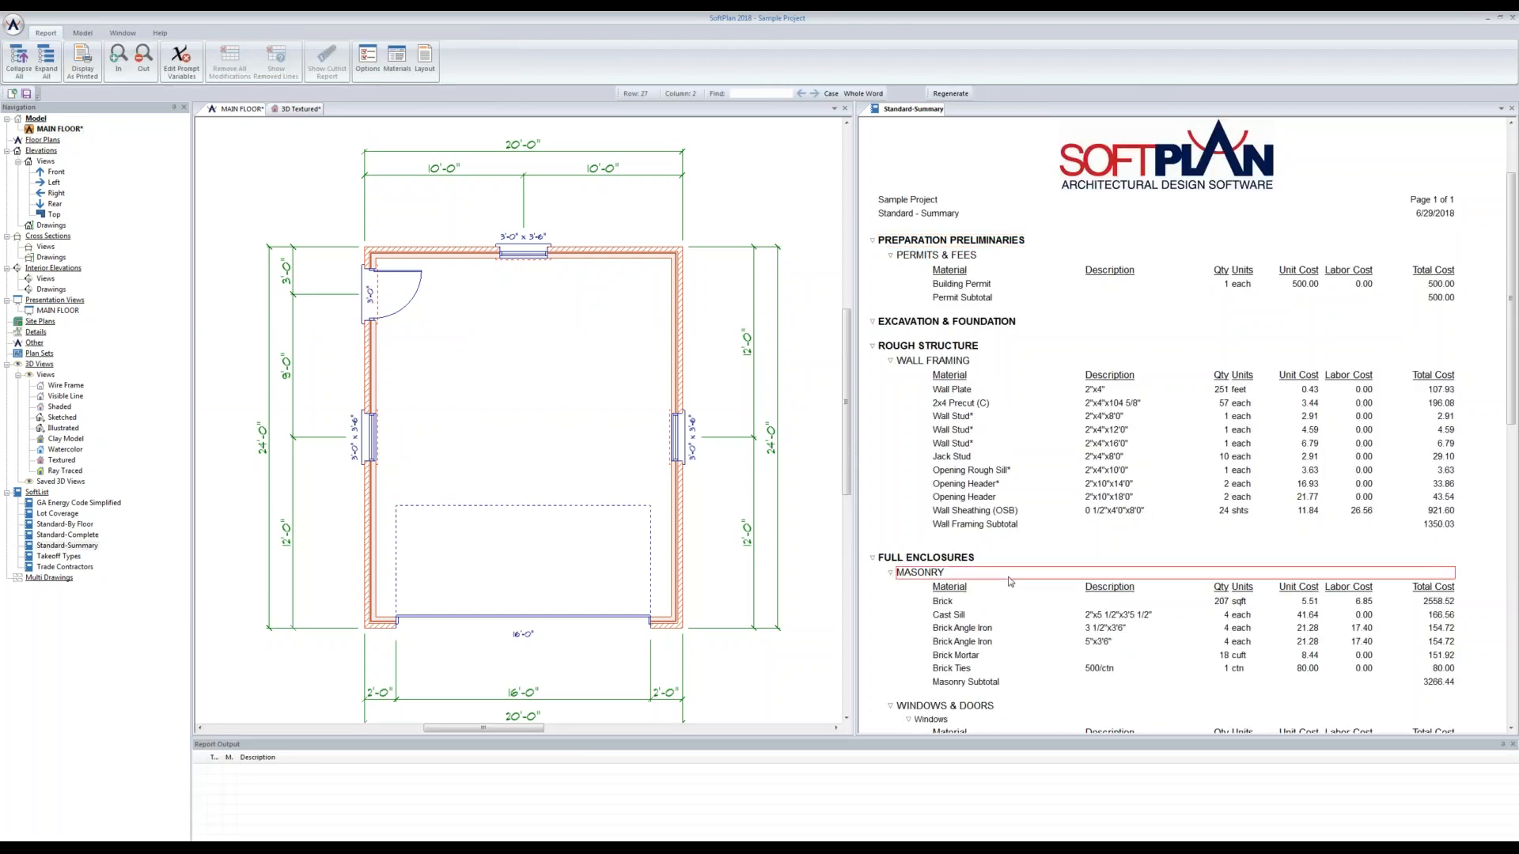
pyautogui.scroll(-5, 1010, 582)
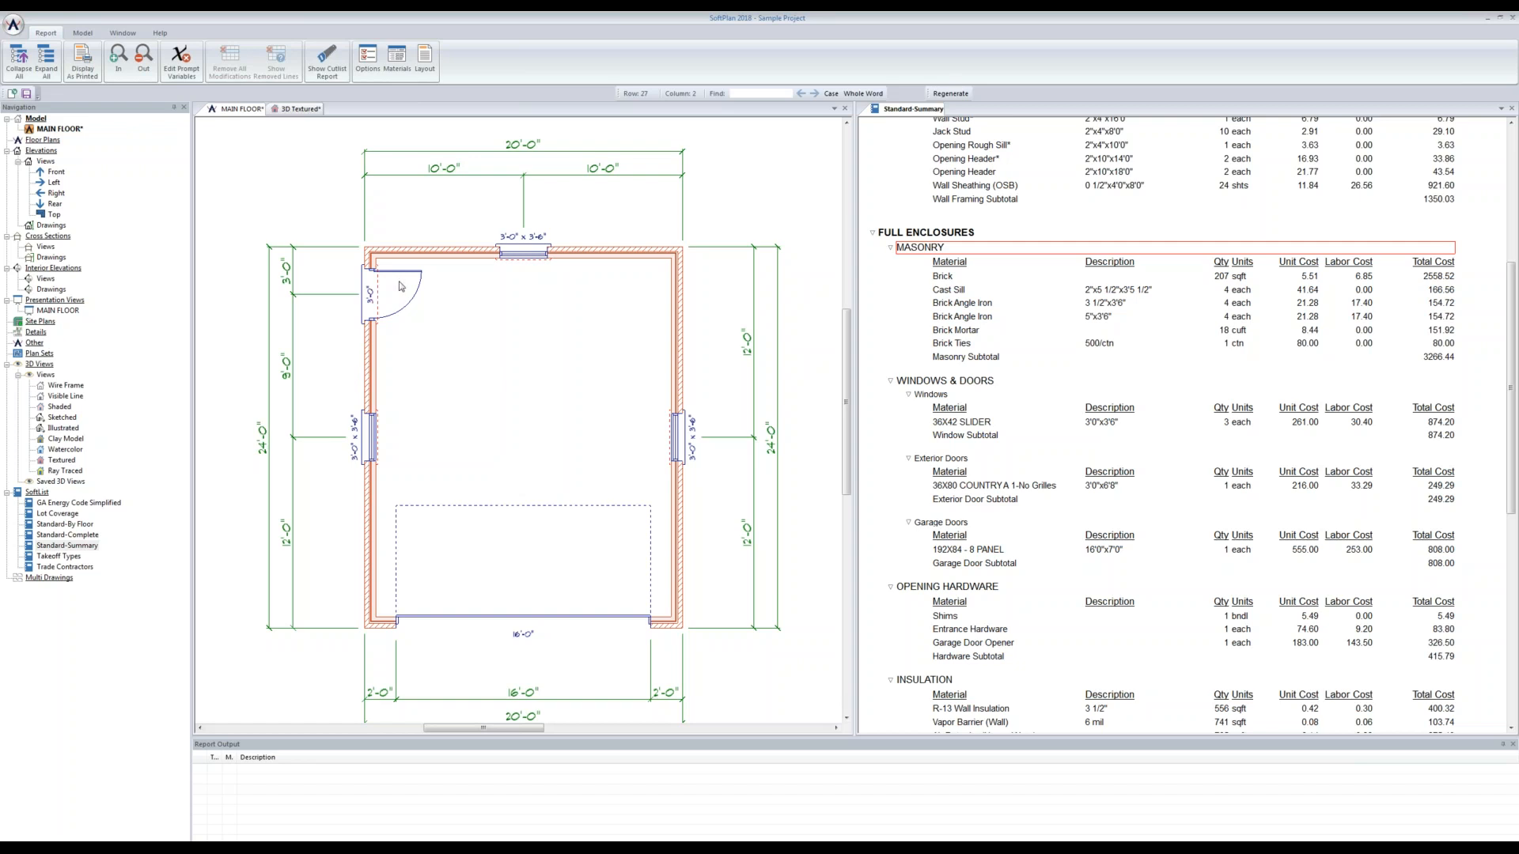
# Step: Switch the main floor plan to Floor System mode and create a slab inside the walls with Auto Trace
pyautogui.click(235, 117)
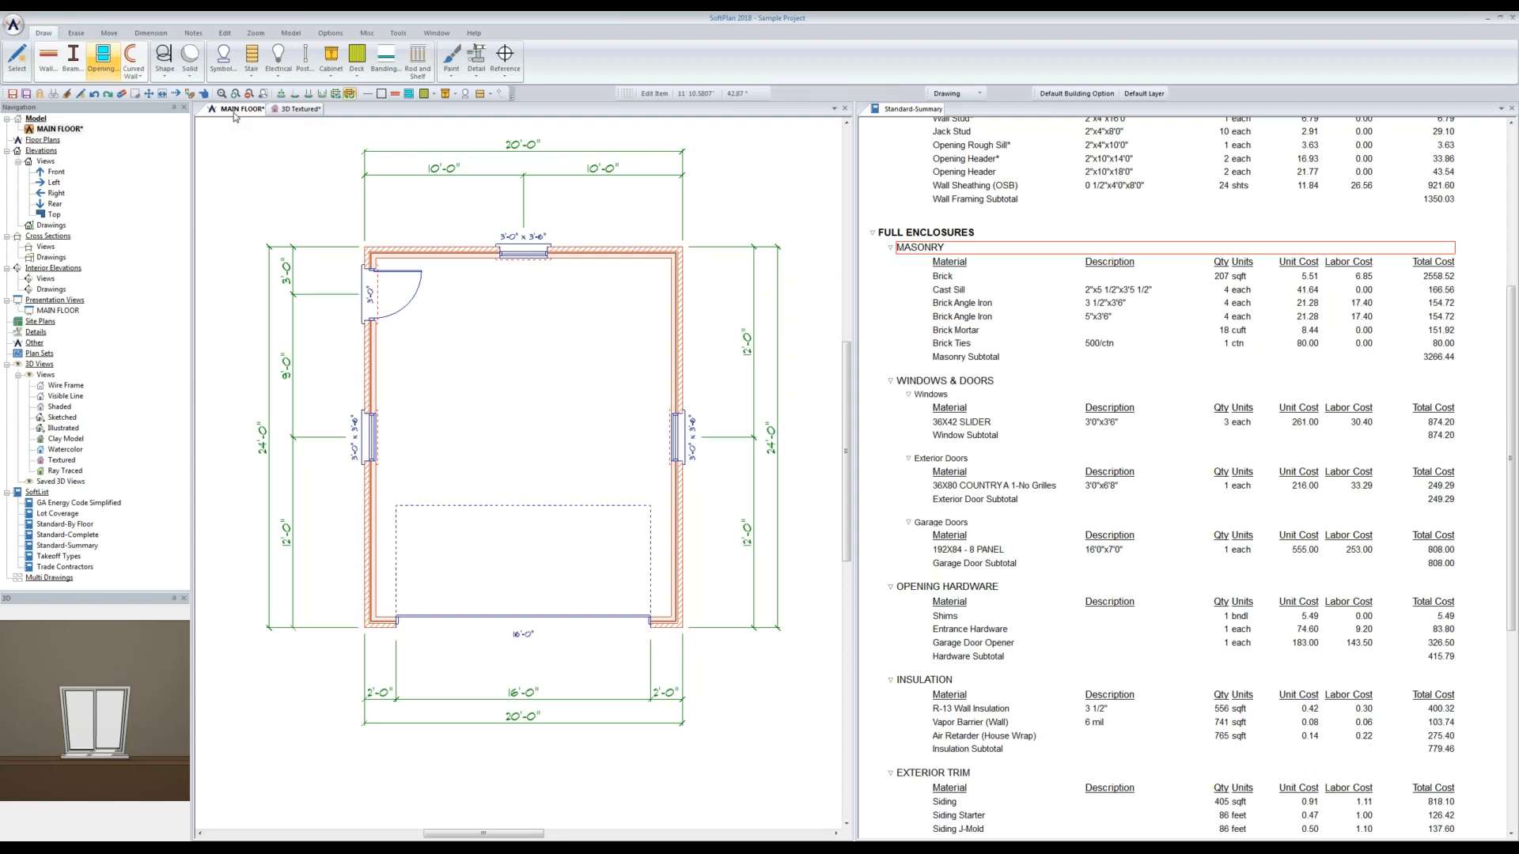
pyautogui.click(958, 97)
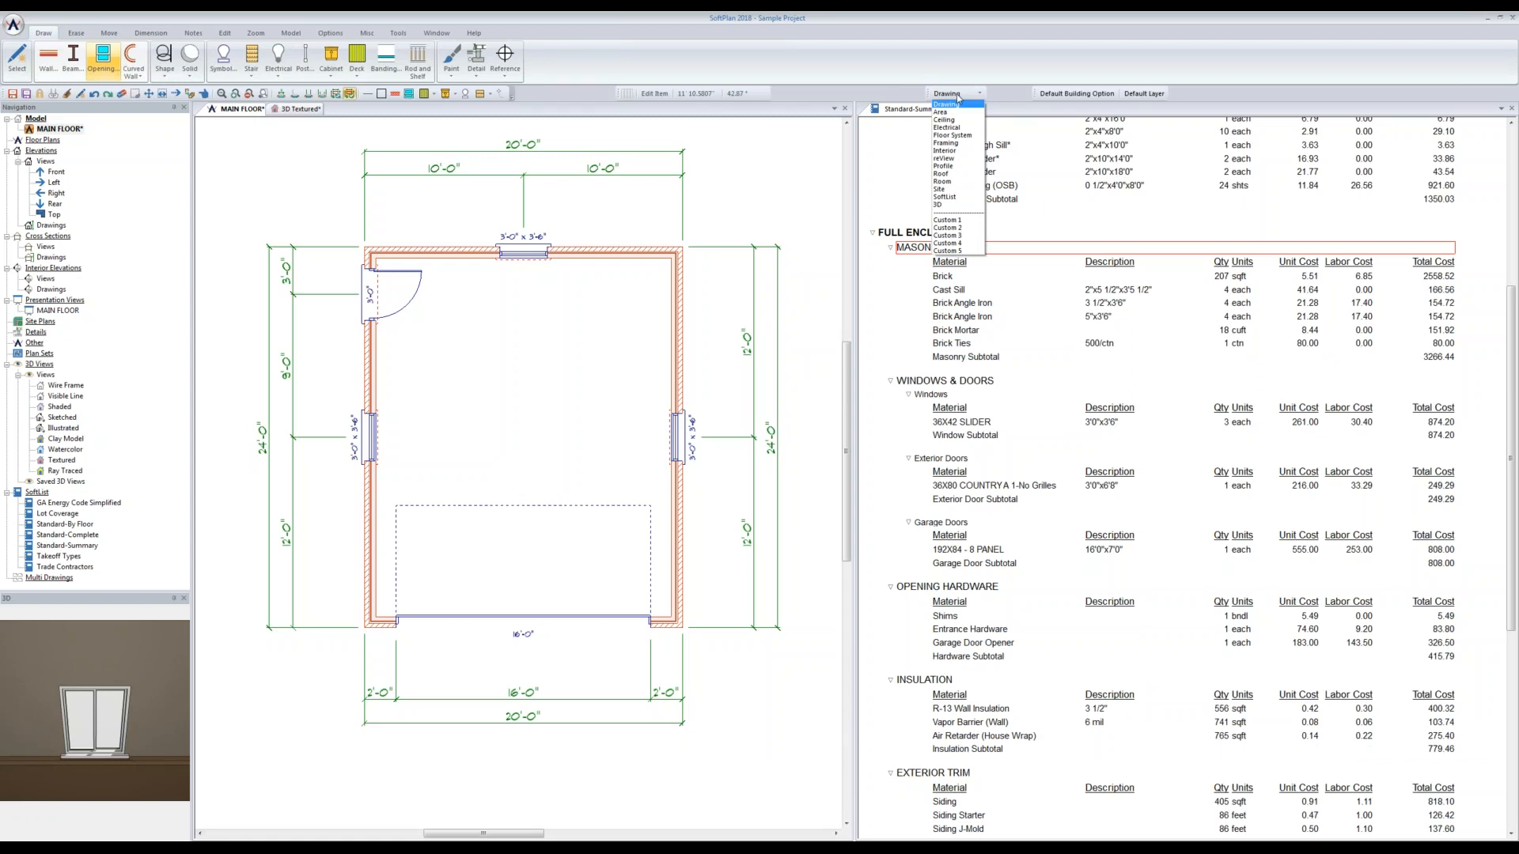
pyautogui.click(958, 136)
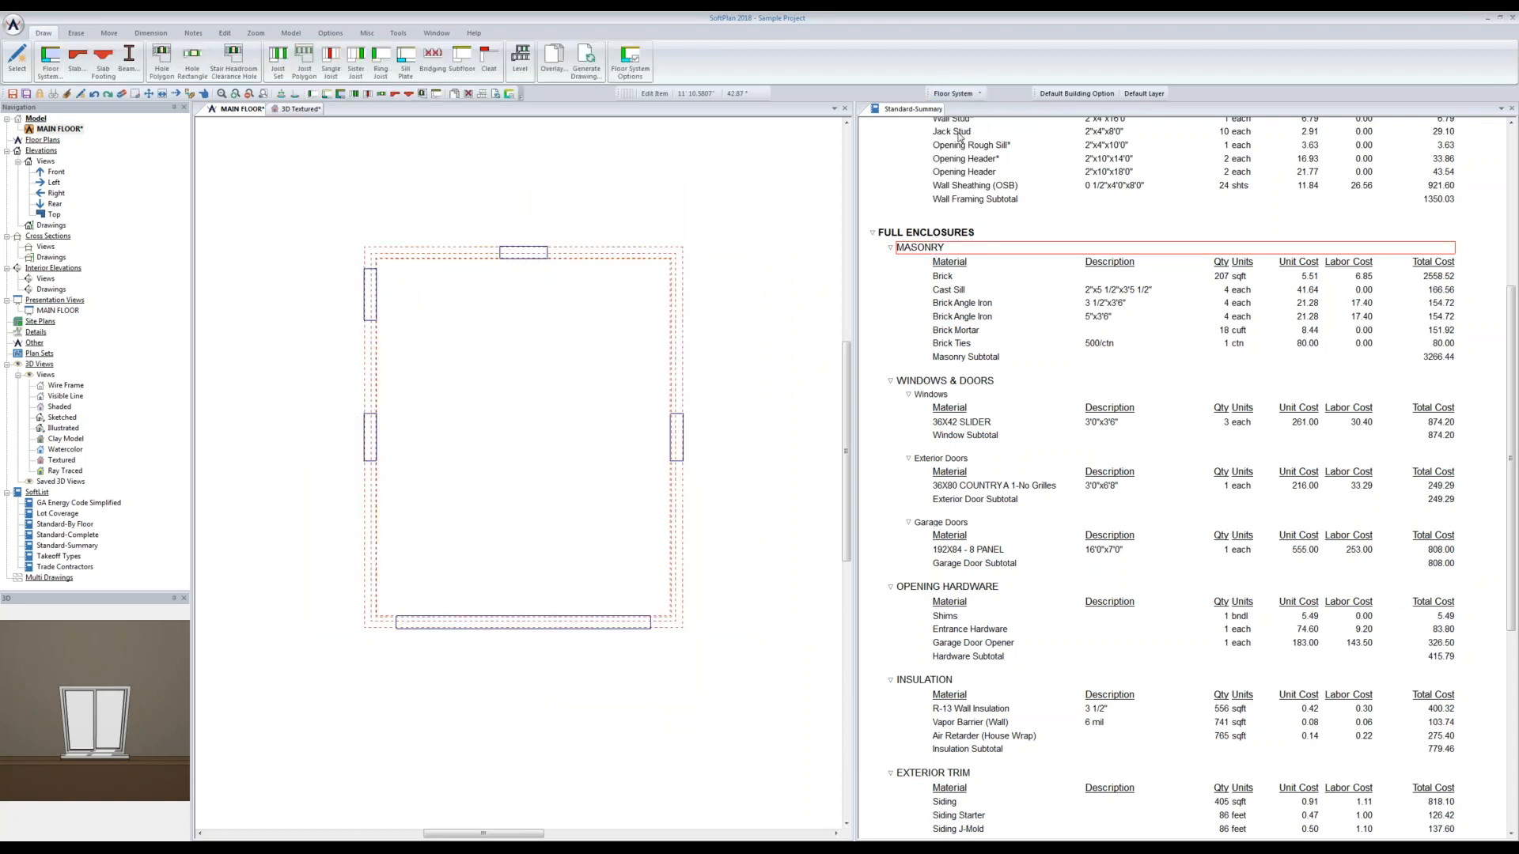
pyautogui.click(84, 70)
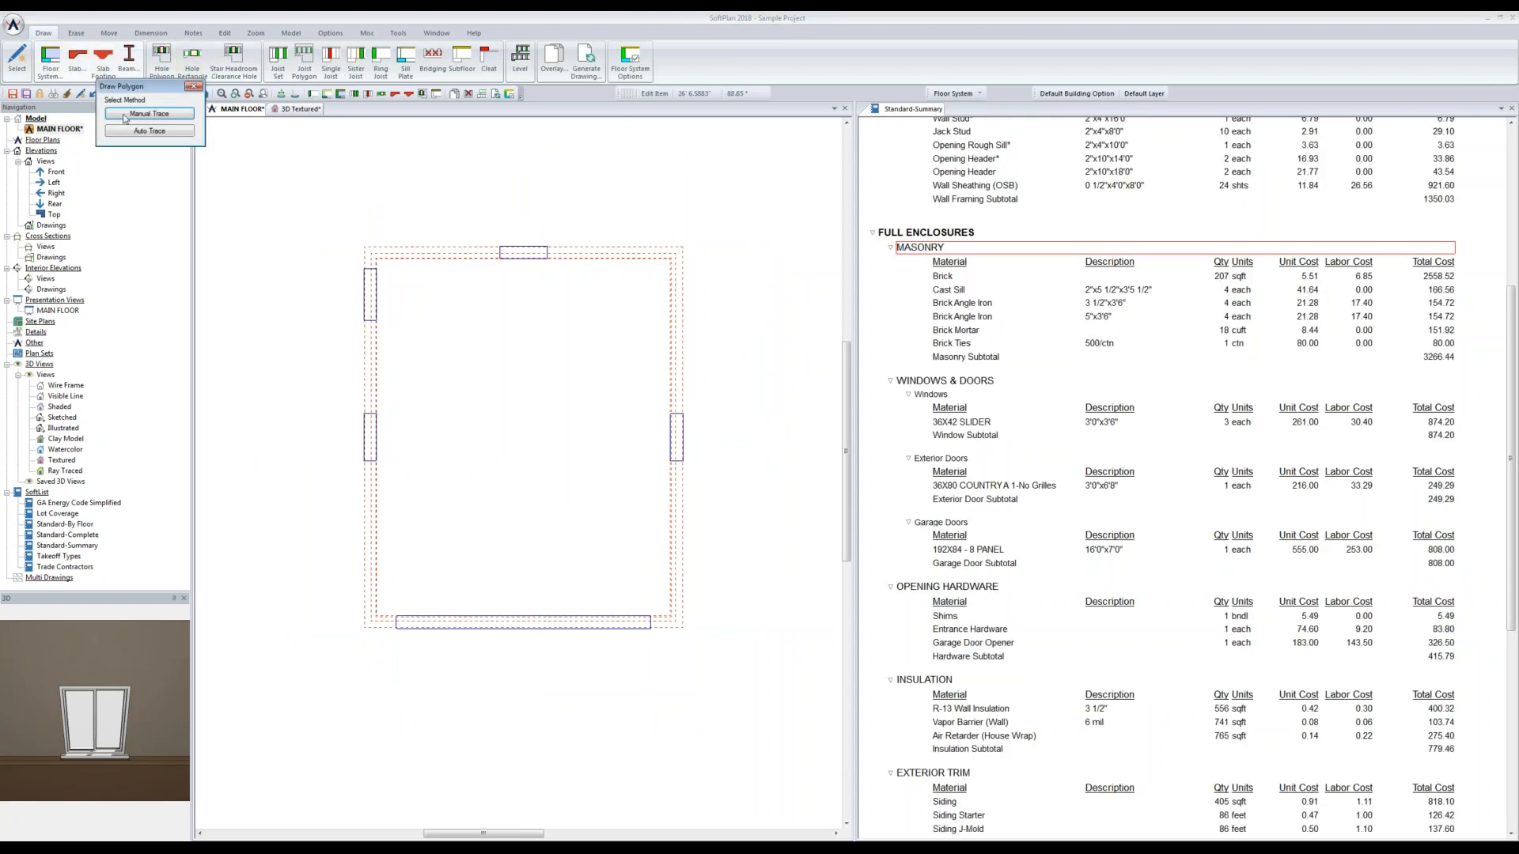
pyautogui.click(144, 132)
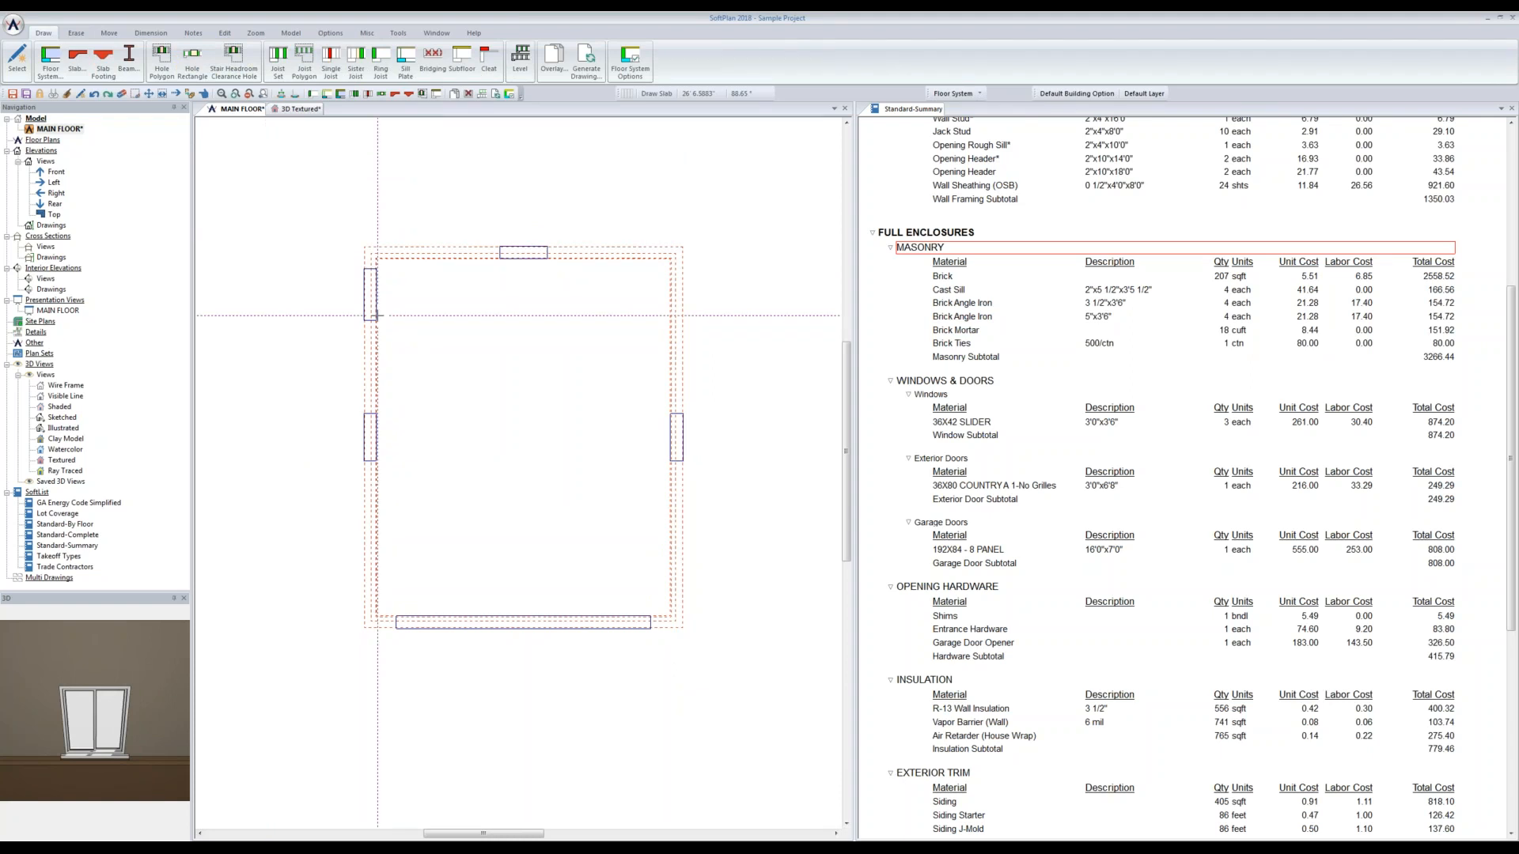
pyautogui.click(495, 435)
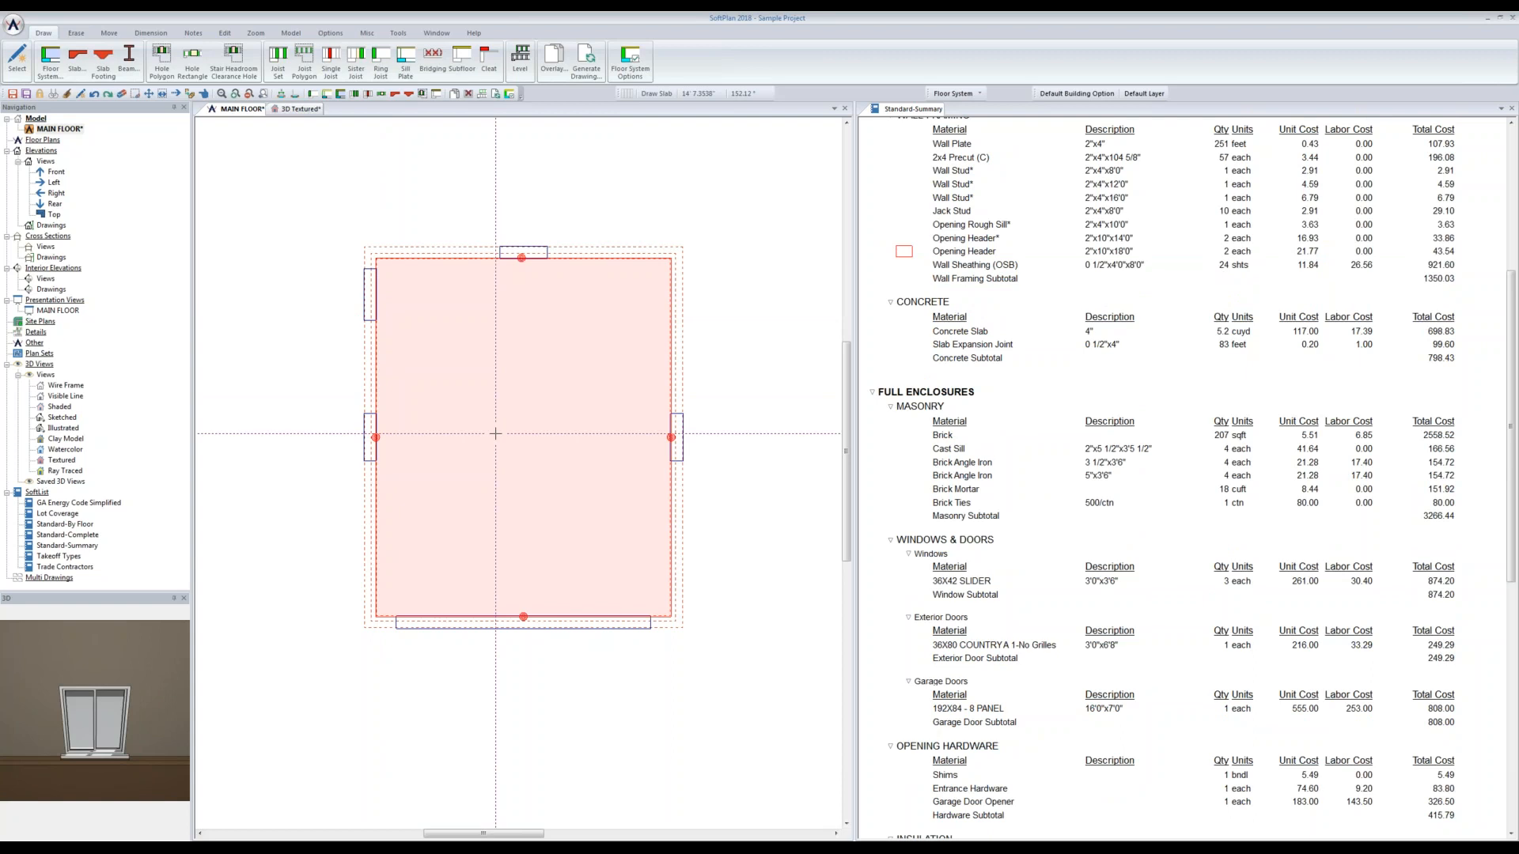
# Step: Edit the traced slab and change its style to Structural
pyautogui.click(204, 94)
pyautogui.click(479, 415)
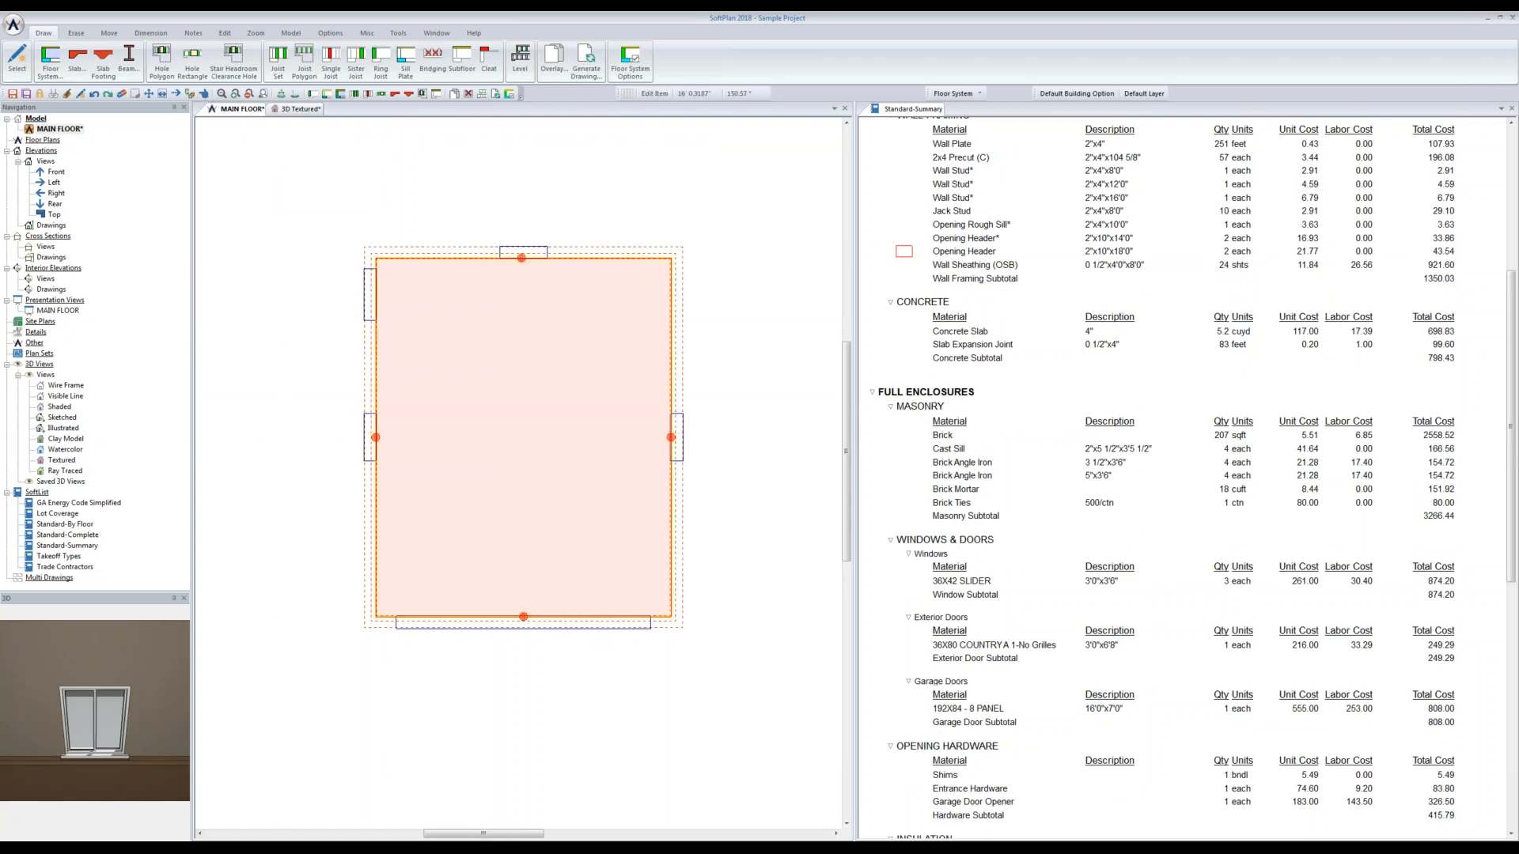
pyautogui.click(177, 145)
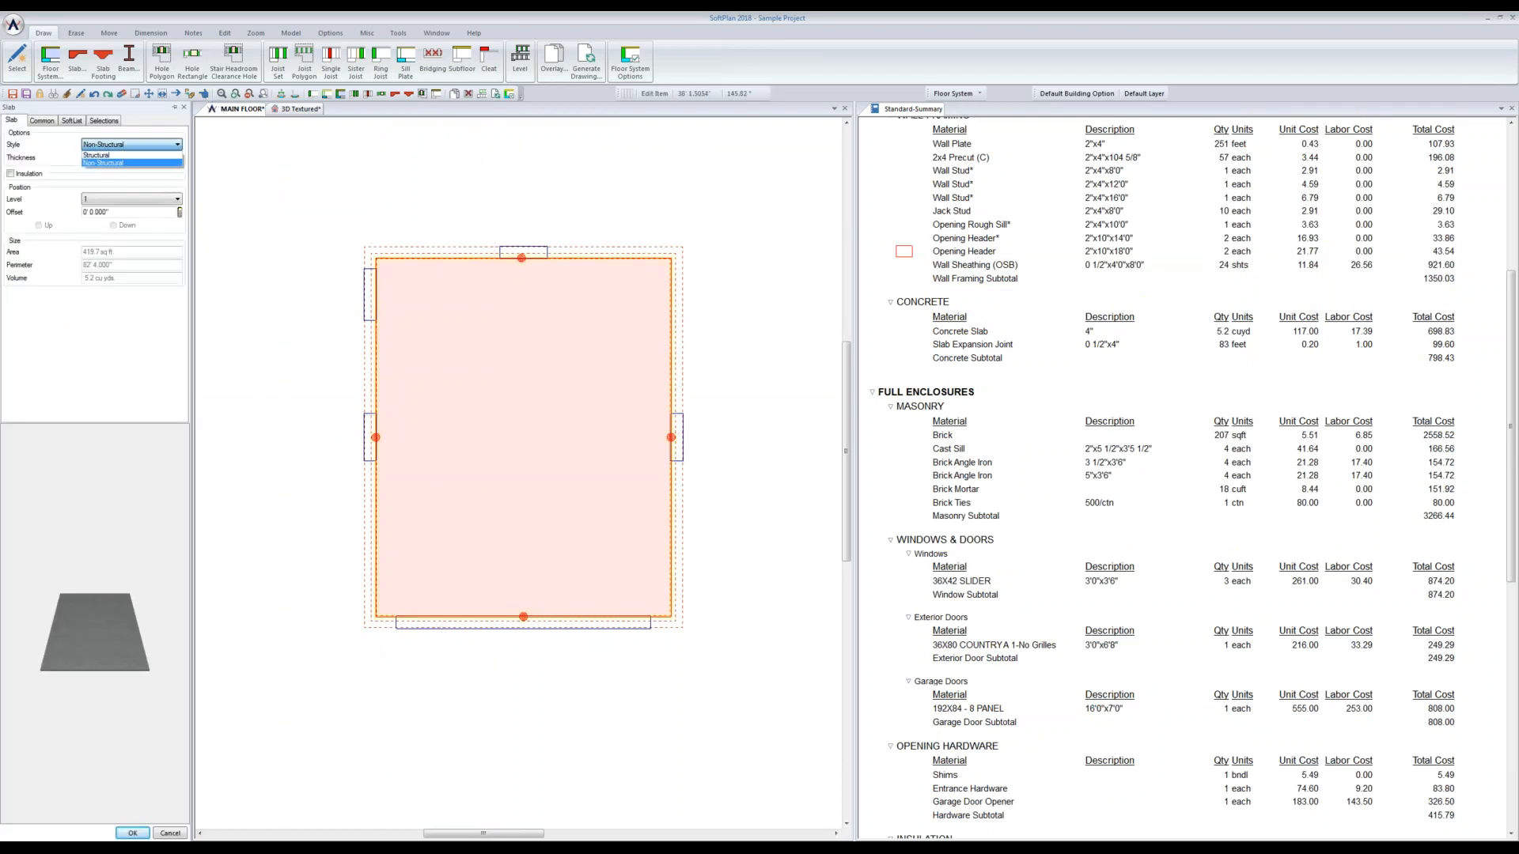
pyautogui.click(98, 154)
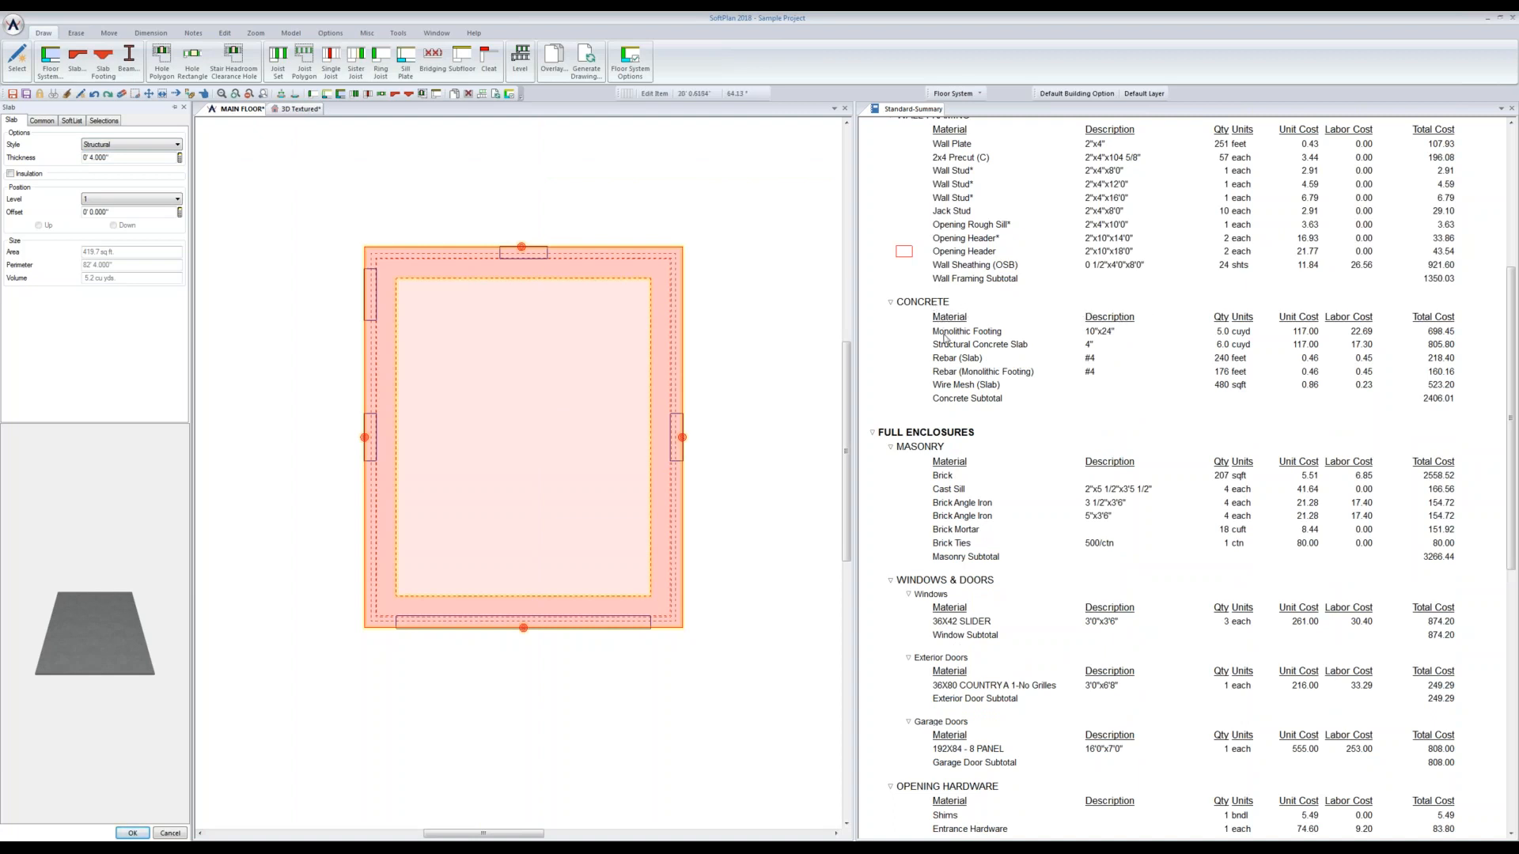
# Step: Remove the Rebar (Slab) line from the report's Concrete section and multiply the Rebar (Monolithic Footing) quantity by 2
pyautogui.rightClick(962, 365)
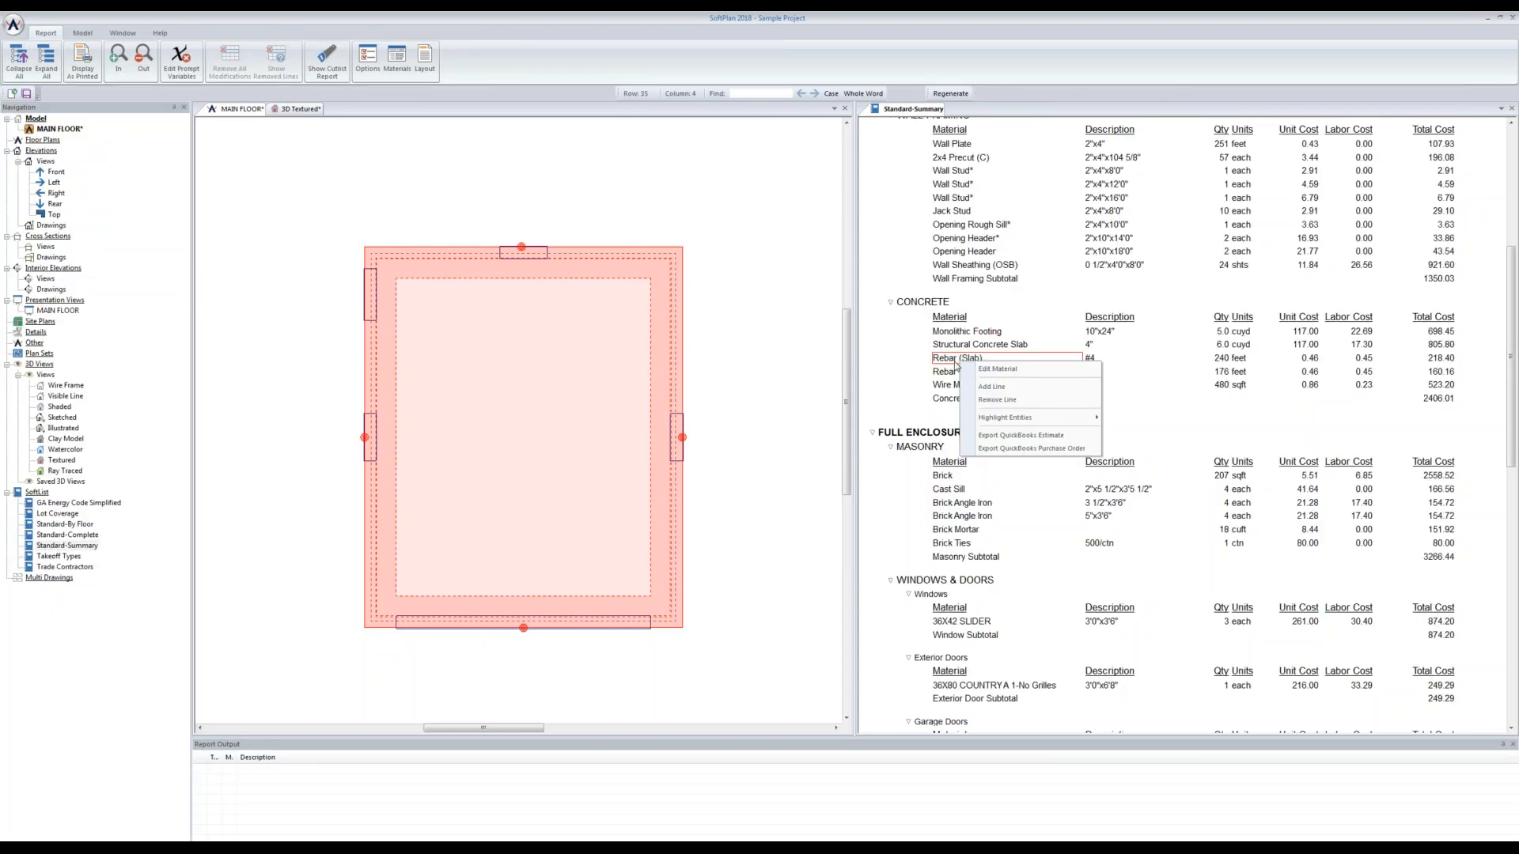
pyautogui.click(996, 401)
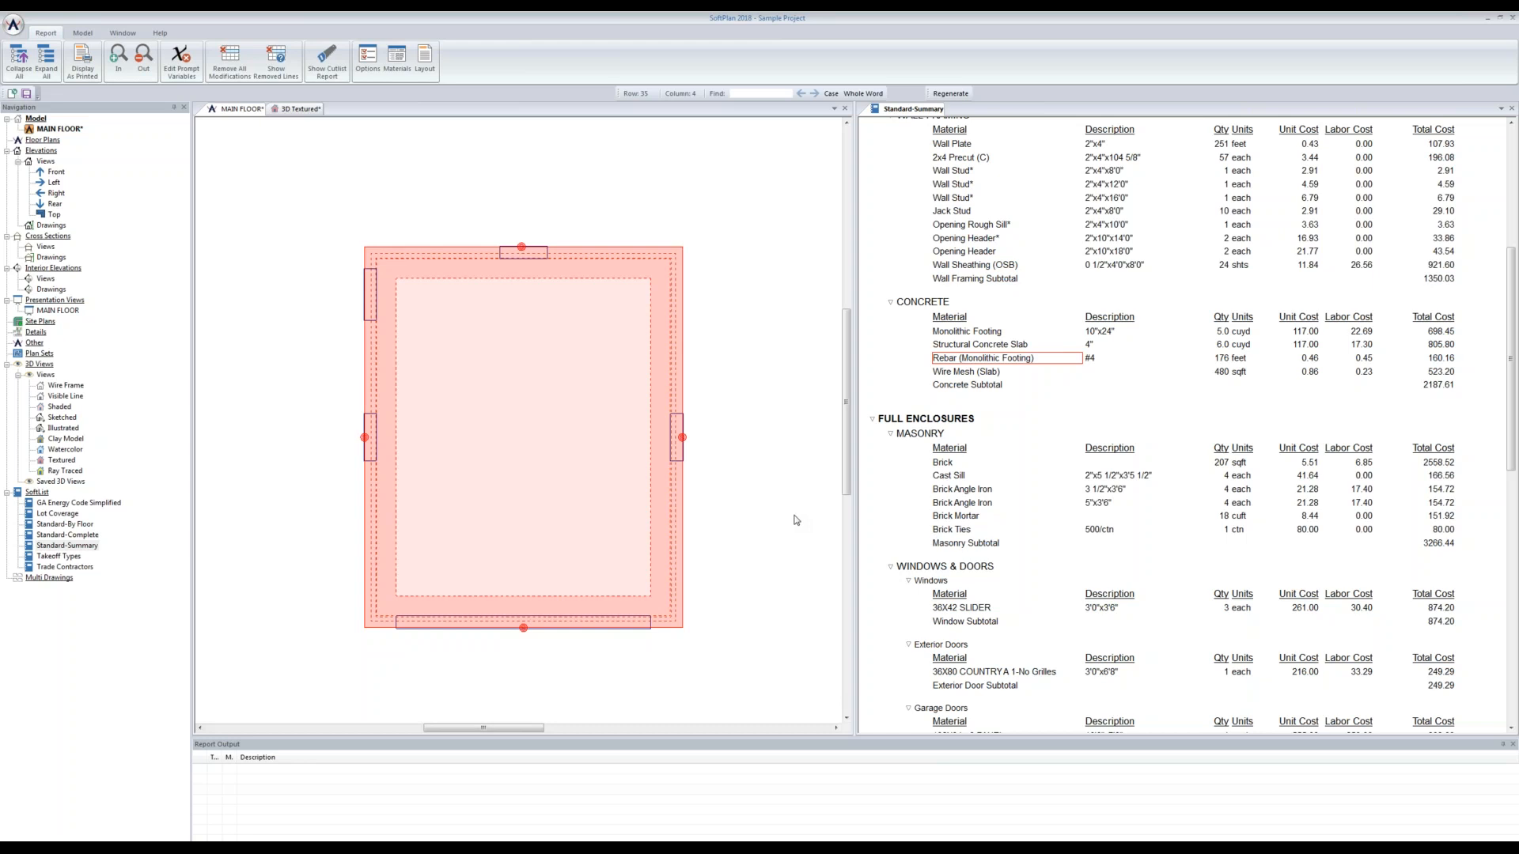
pyautogui.doubleClick(1229, 360)
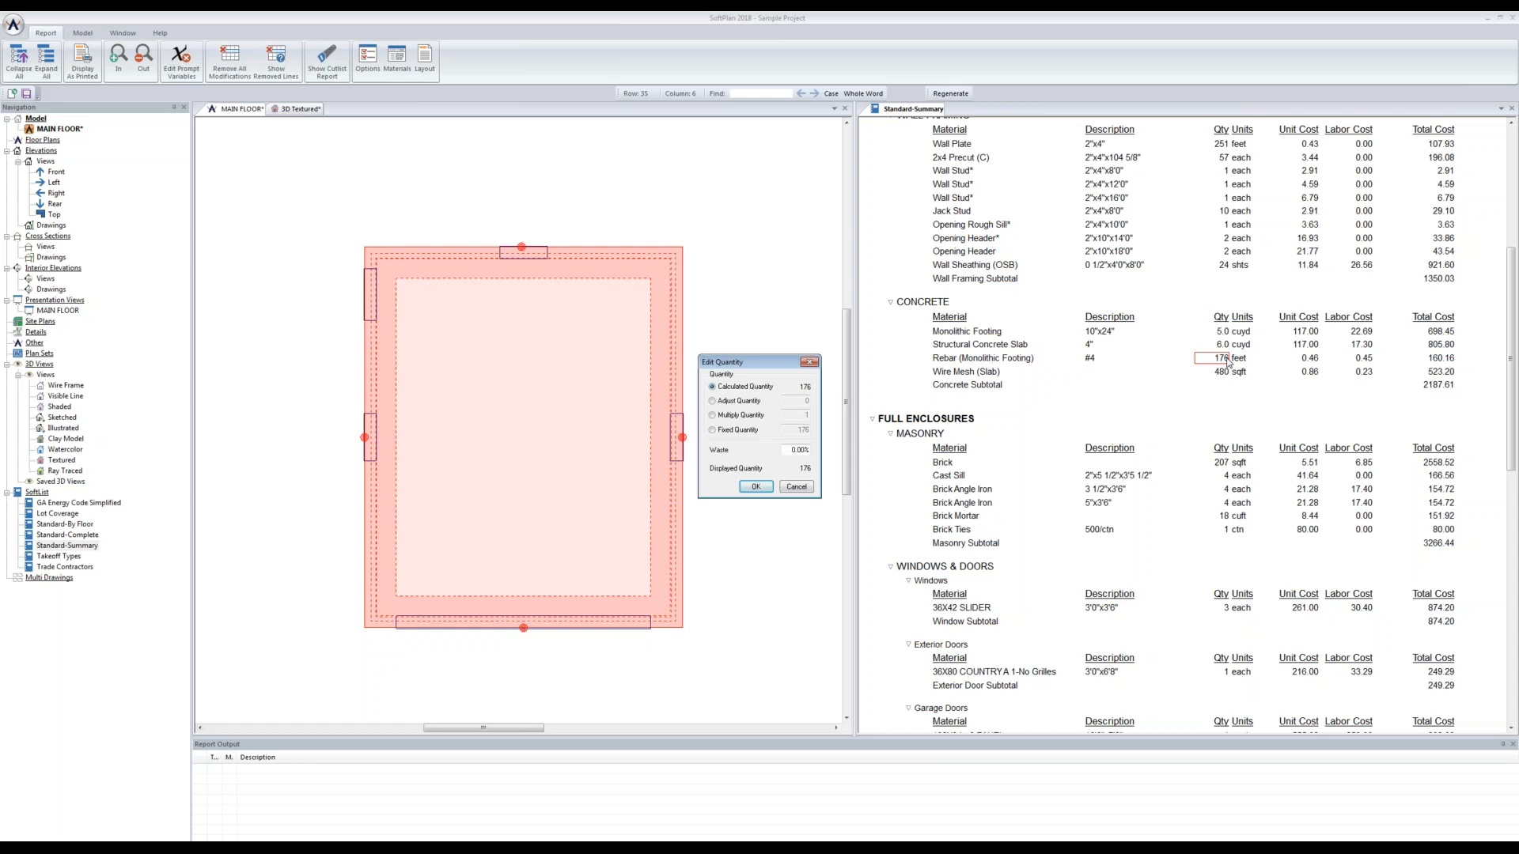
pyautogui.click(713, 416)
pyautogui.write('2')
pyautogui.click(755, 486)
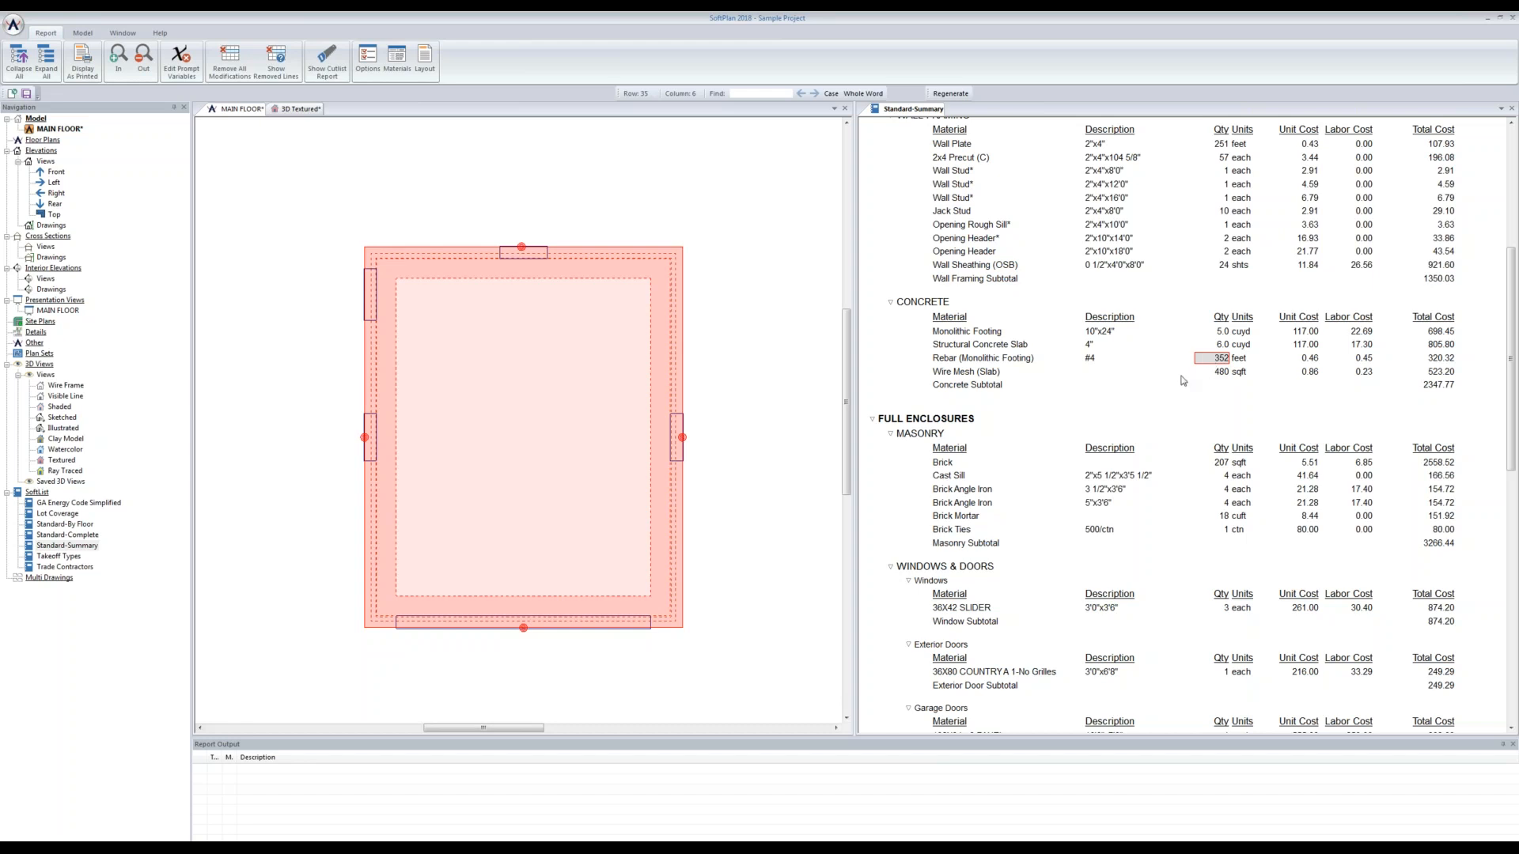
# Step: Change the Rebar (Monolithic Footing) description to #5 and set its unit cost to $0.55
pyautogui.doubleClick(1091, 360)
pyautogui.press('BackSpace')
pyautogui.press('Return')
pyautogui.click(1318, 362)
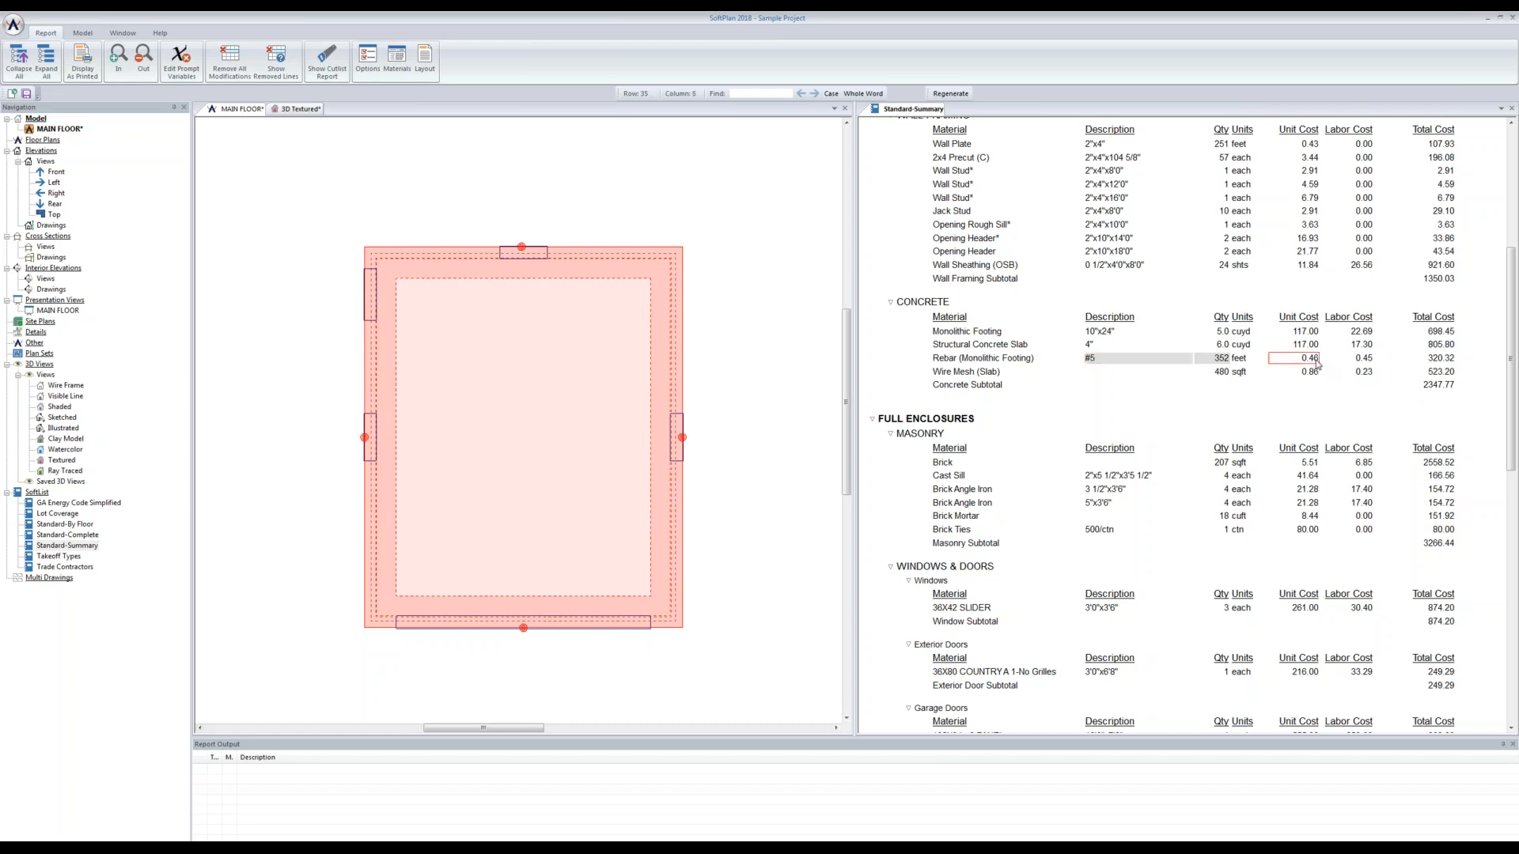
pyautogui.doubleClick(1318, 361)
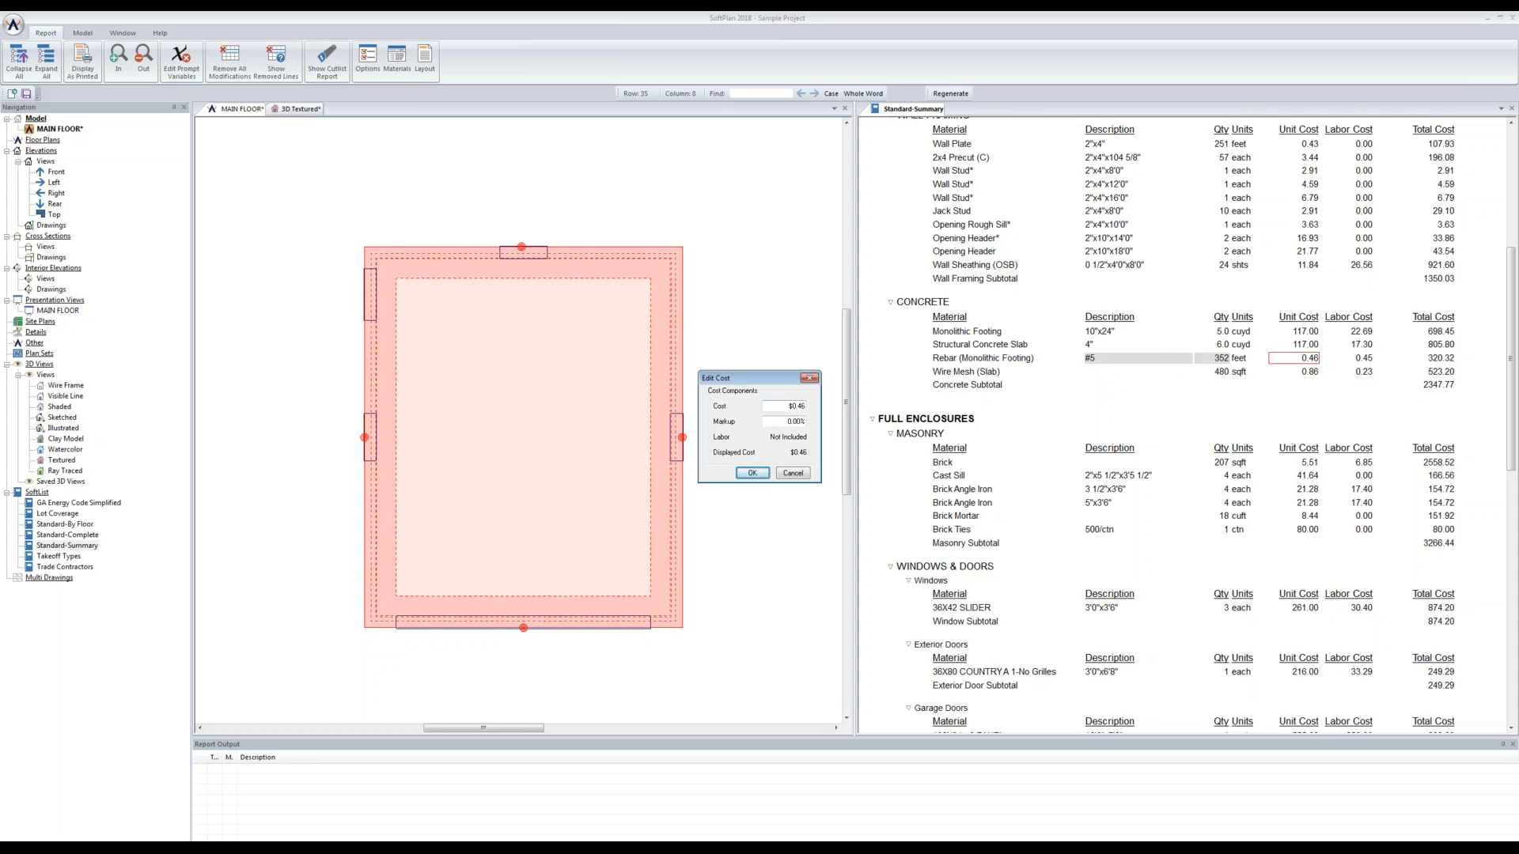
pyautogui.doubleClick(797, 407)
pyautogui.write('55')
pyautogui.press('Return')
pyautogui.click(752, 474)
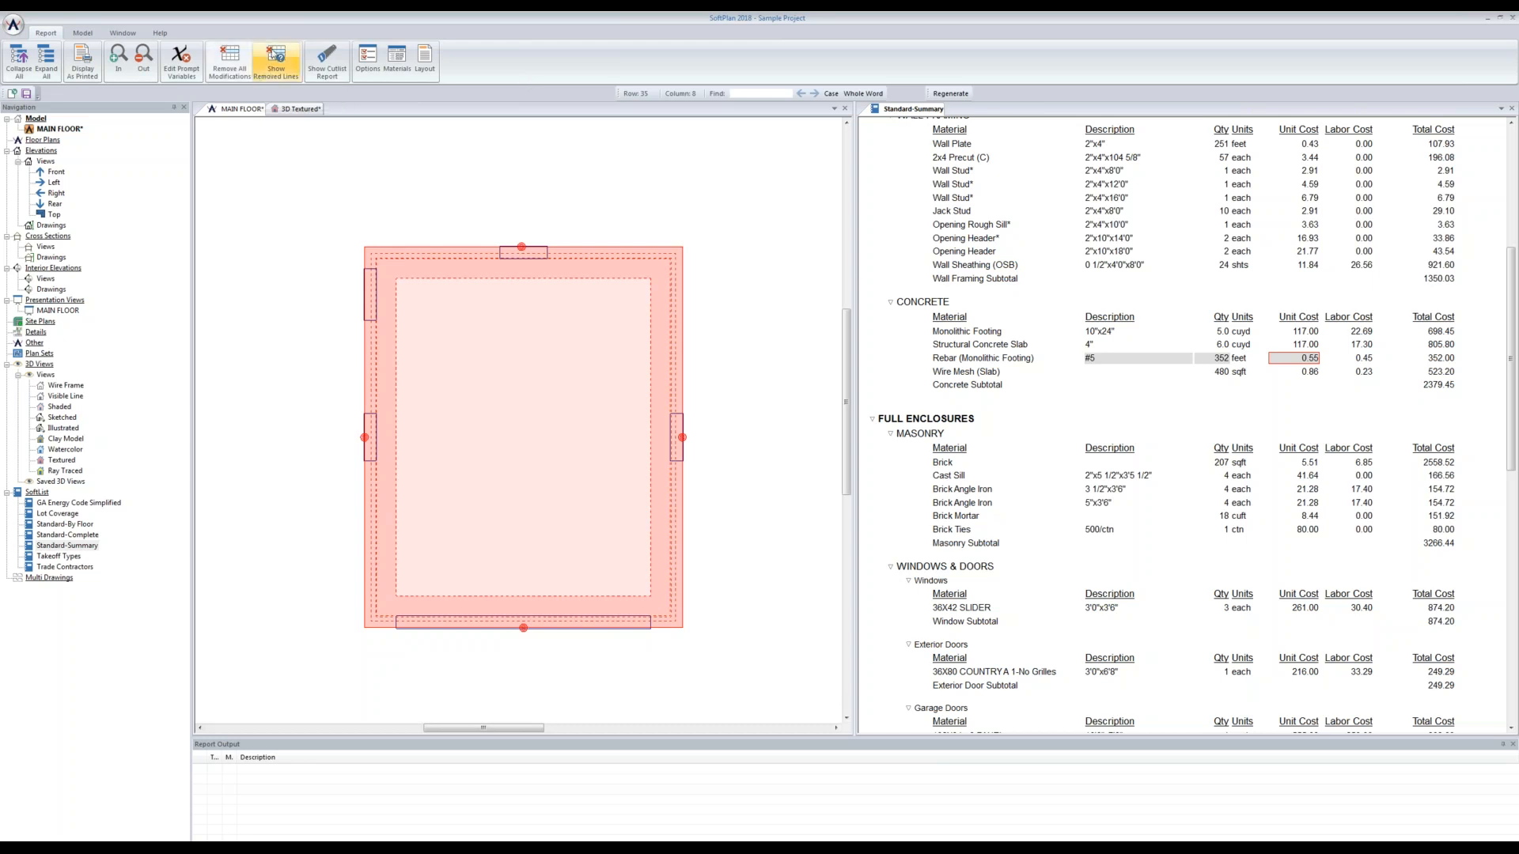
# Step: Show the removed lines in the report, check the options for the rebar lines, and remove all report modifications
pyautogui.click(276, 68)
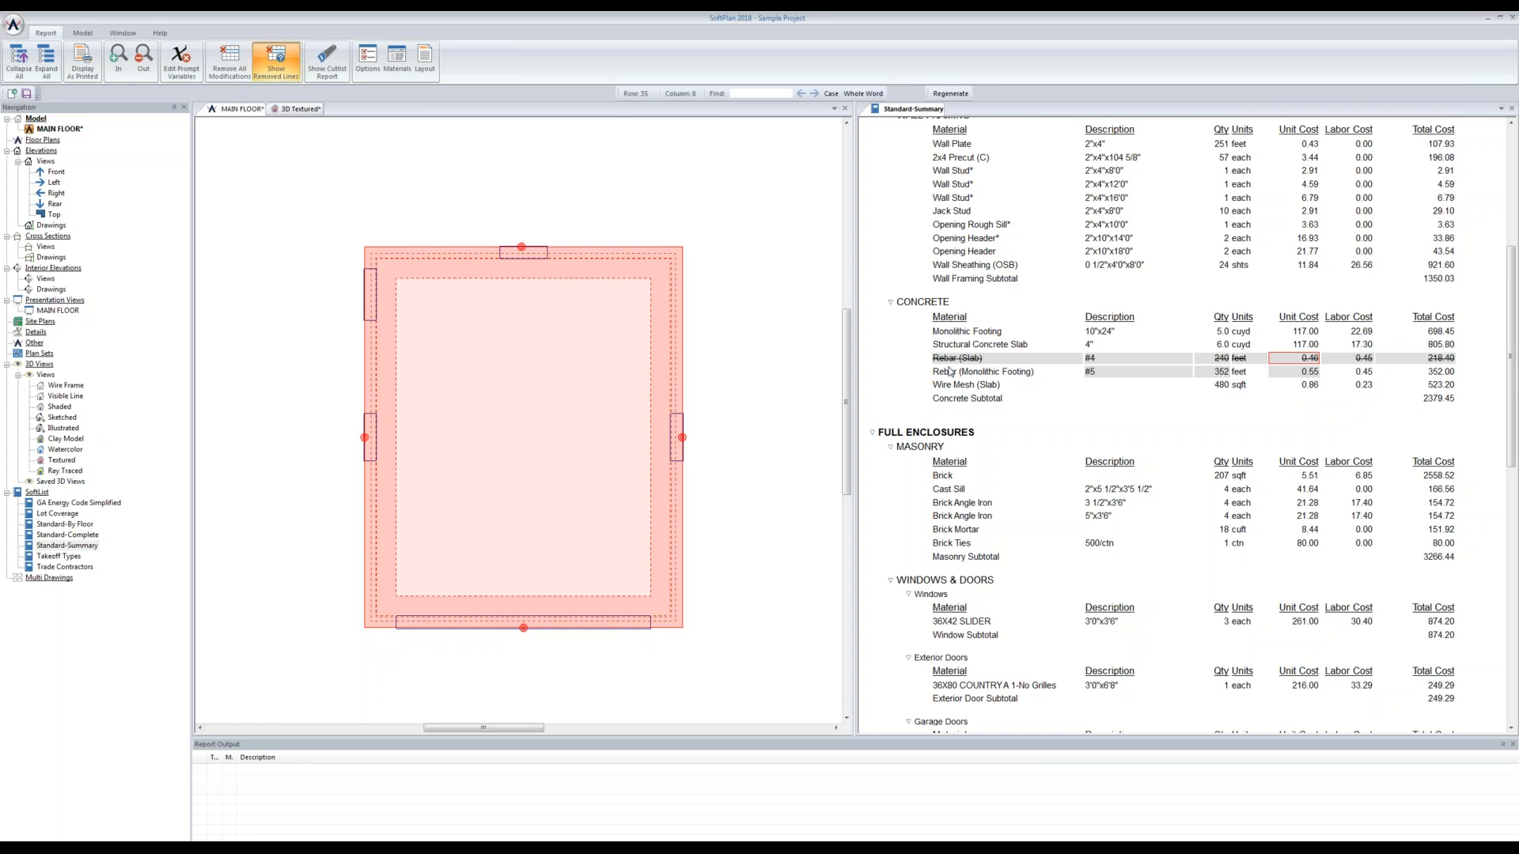
pyautogui.rightClick(953, 360)
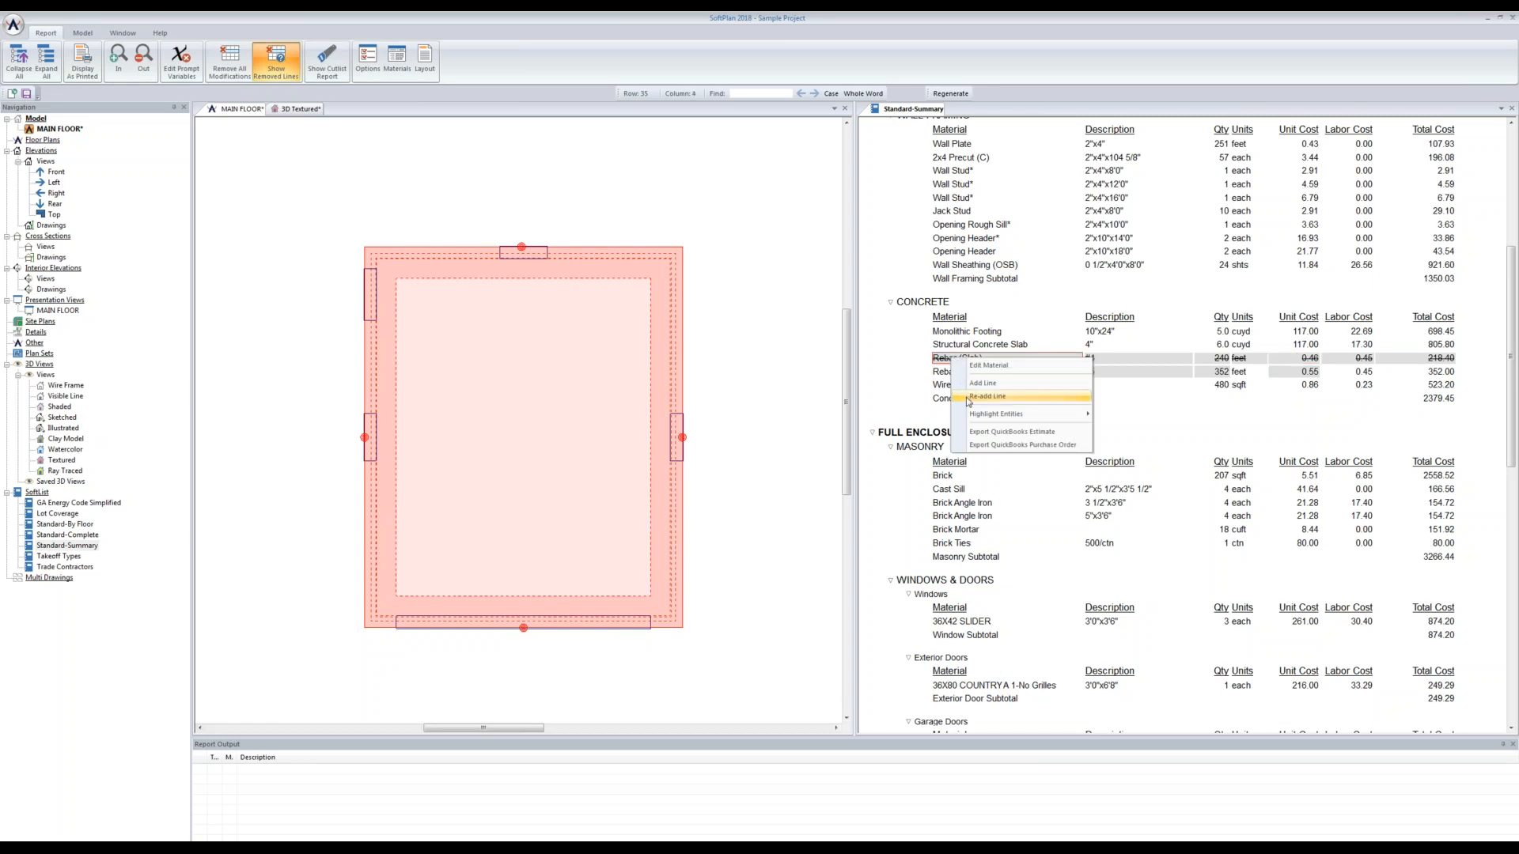
pyautogui.click(926, 387)
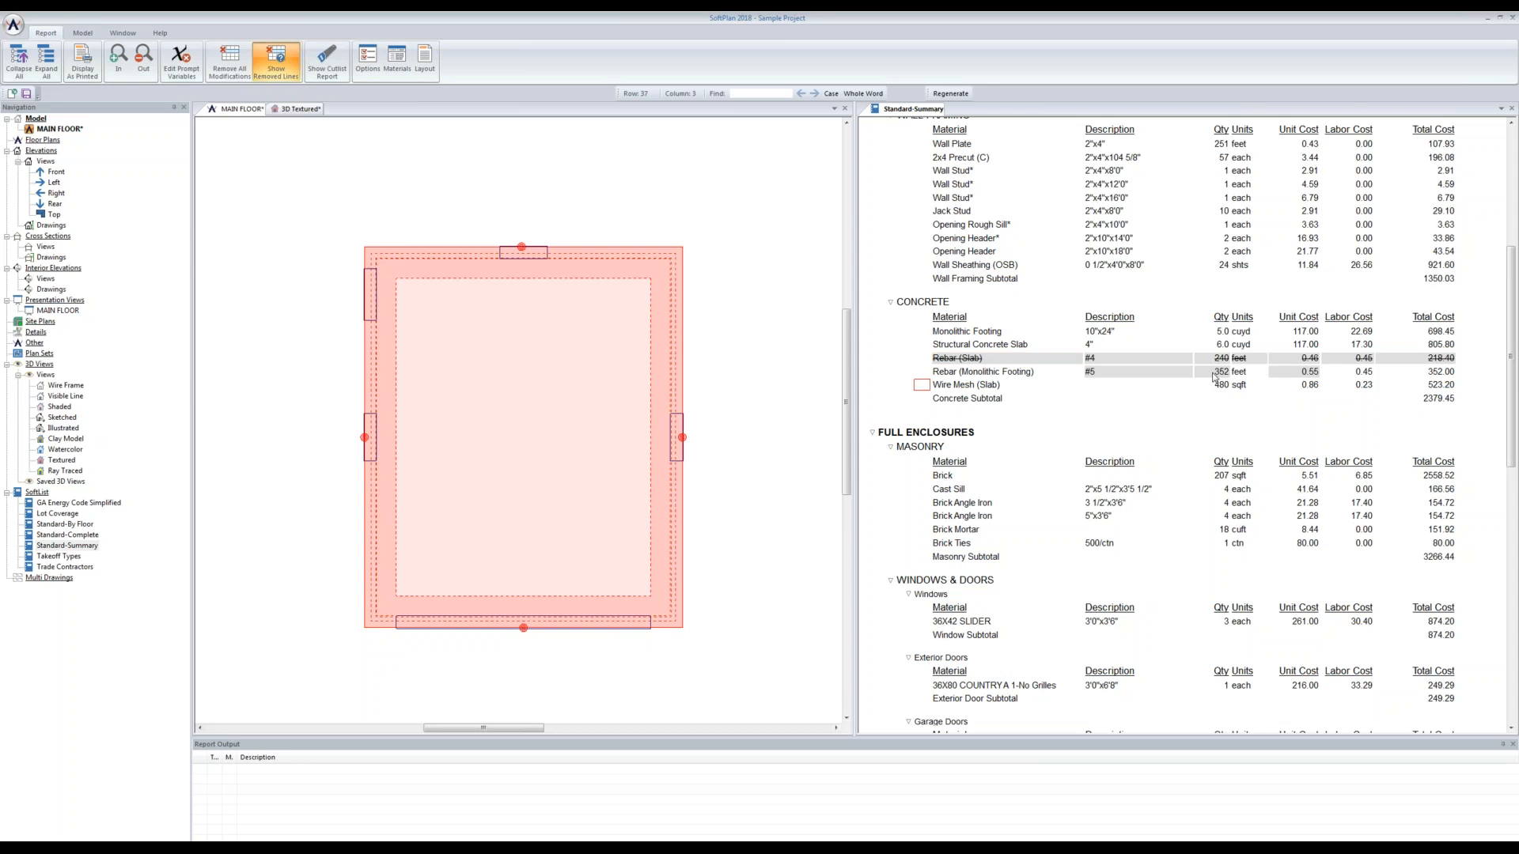
pyautogui.rightClick(1214, 377)
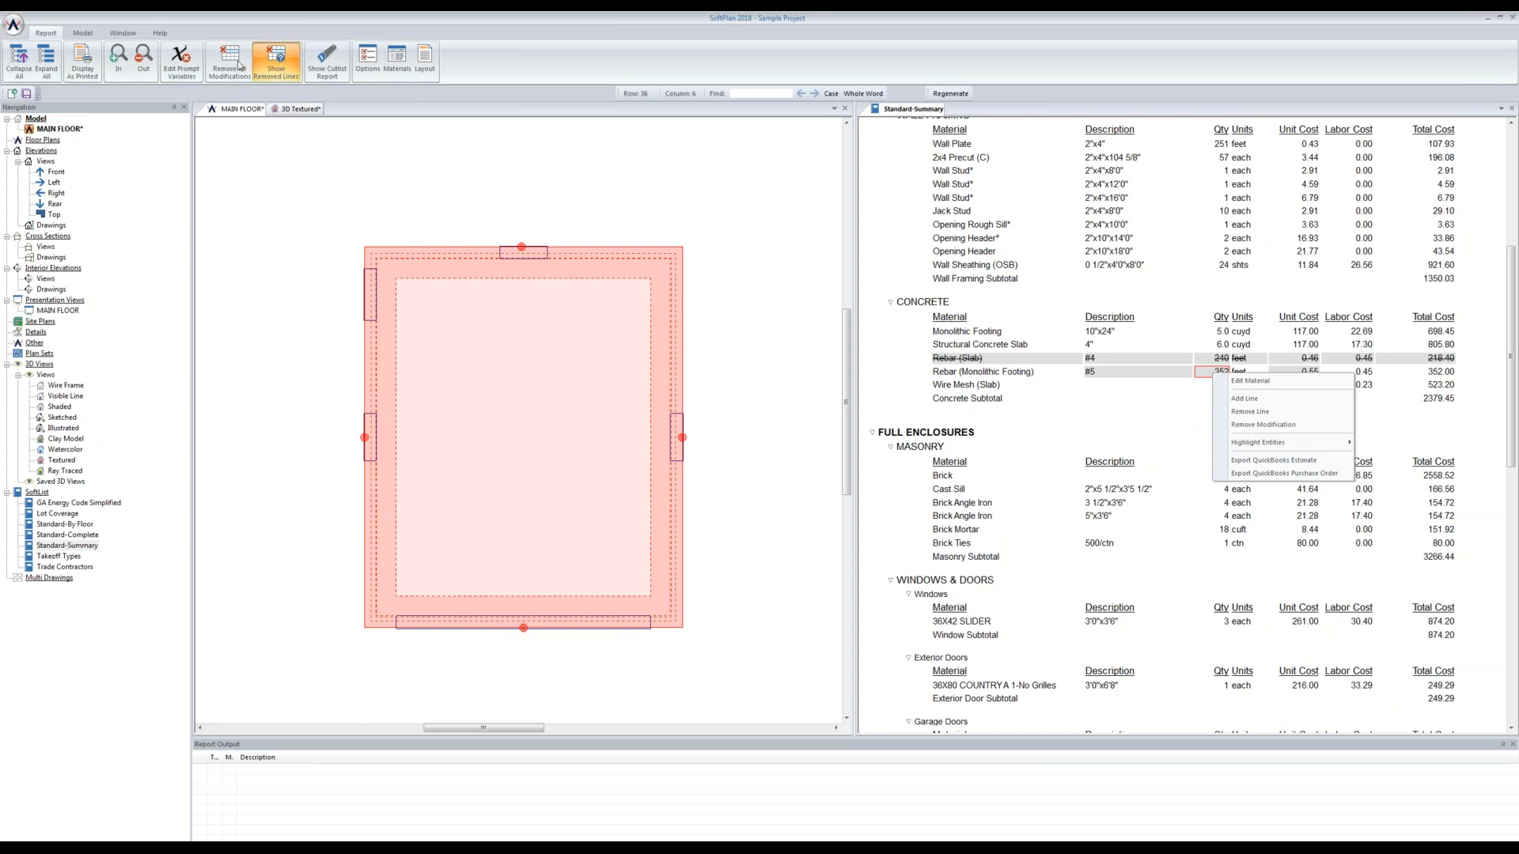
pyautogui.click(239, 67)
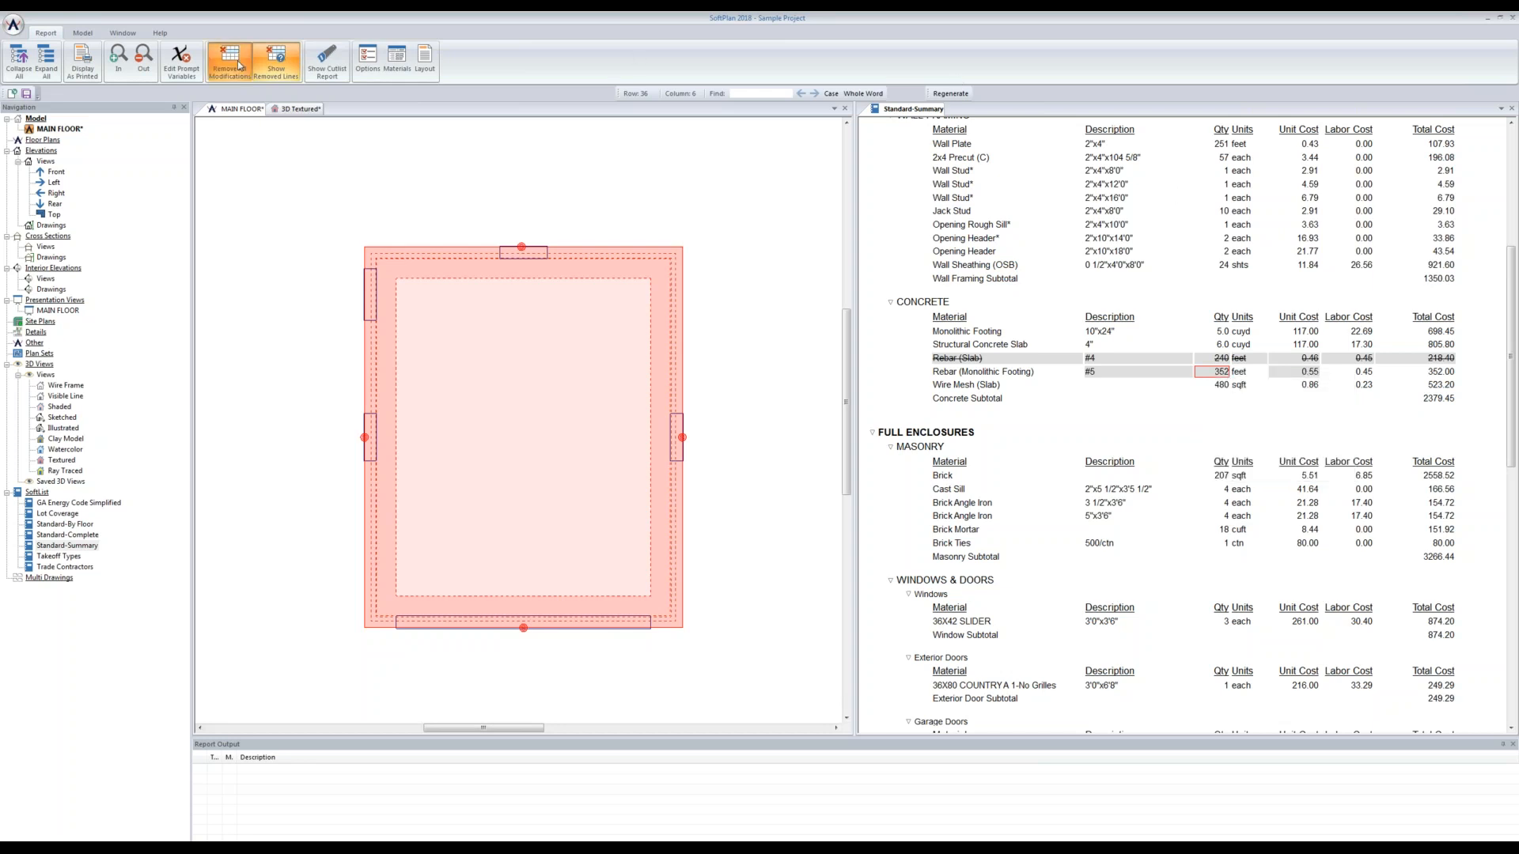
pyautogui.click(238, 66)
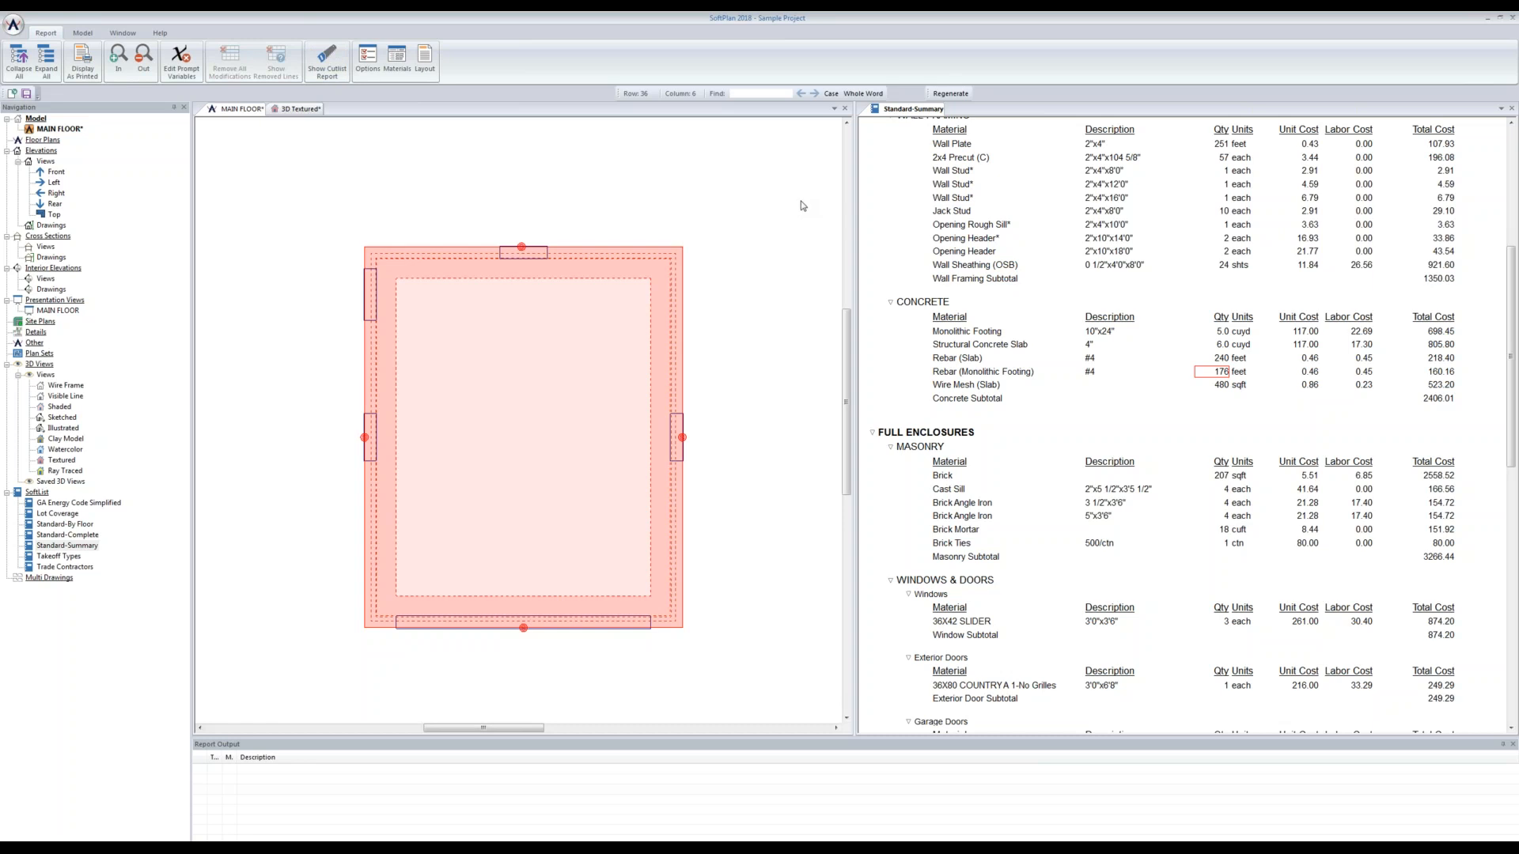
# Step: Open the Standard SoftList report configuration from System Options to display its materials table
pyautogui.click(19, 23)
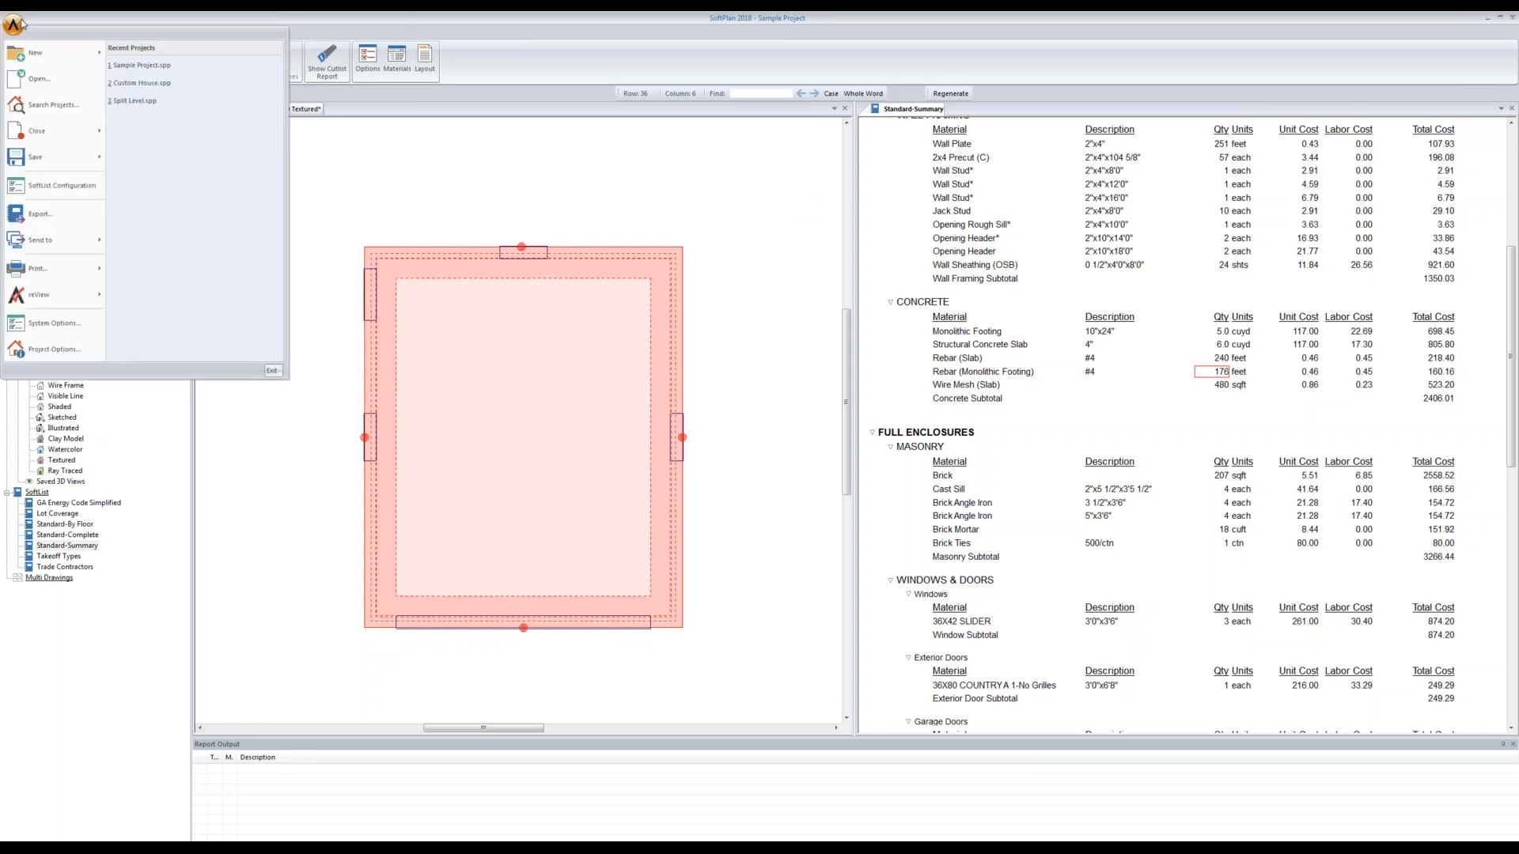
pyautogui.click(45, 325)
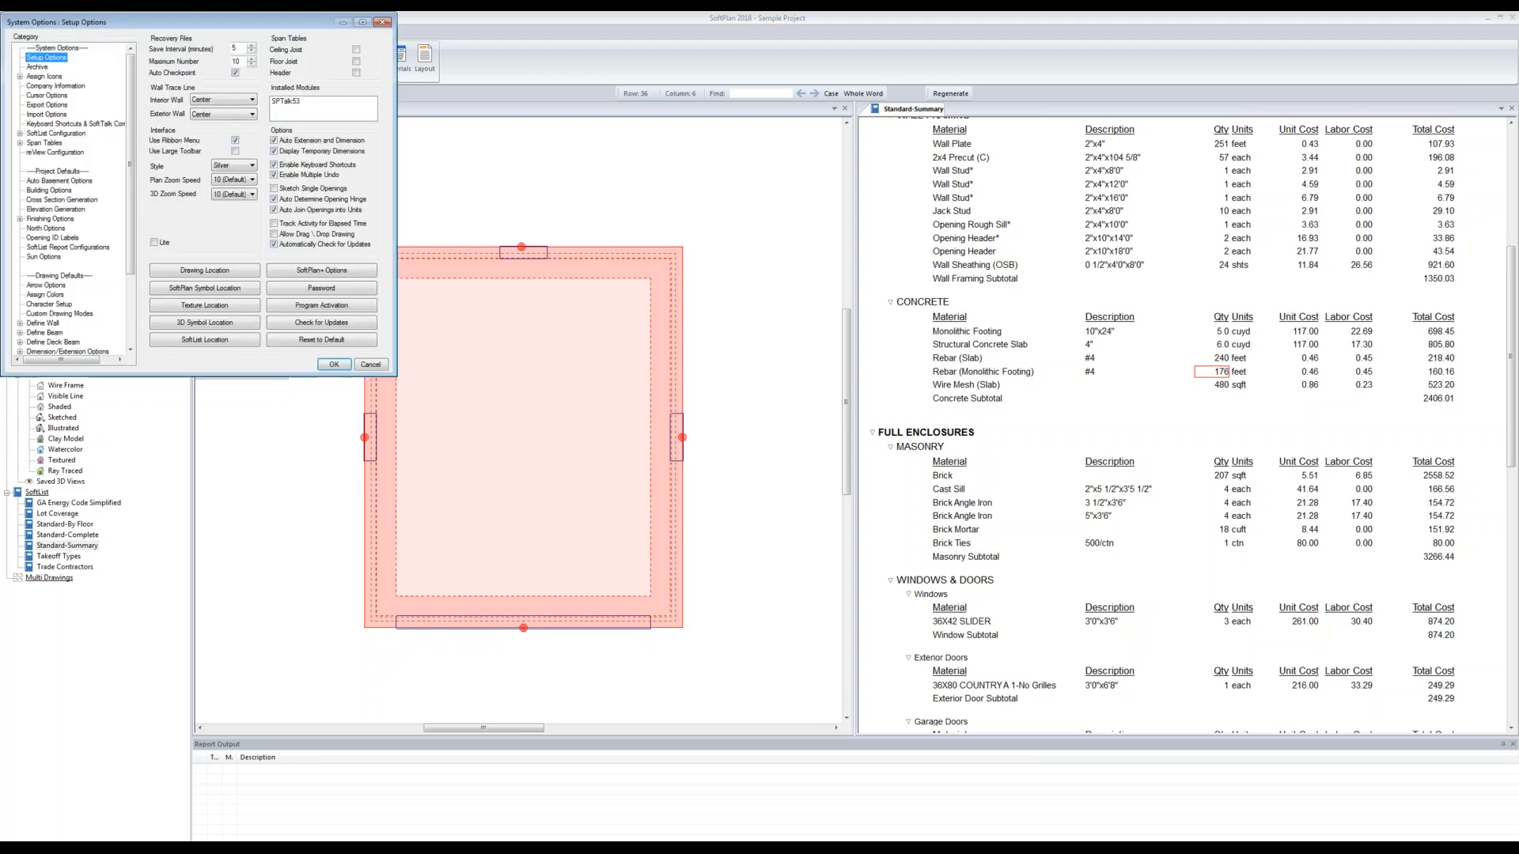
pyautogui.click(69, 248)
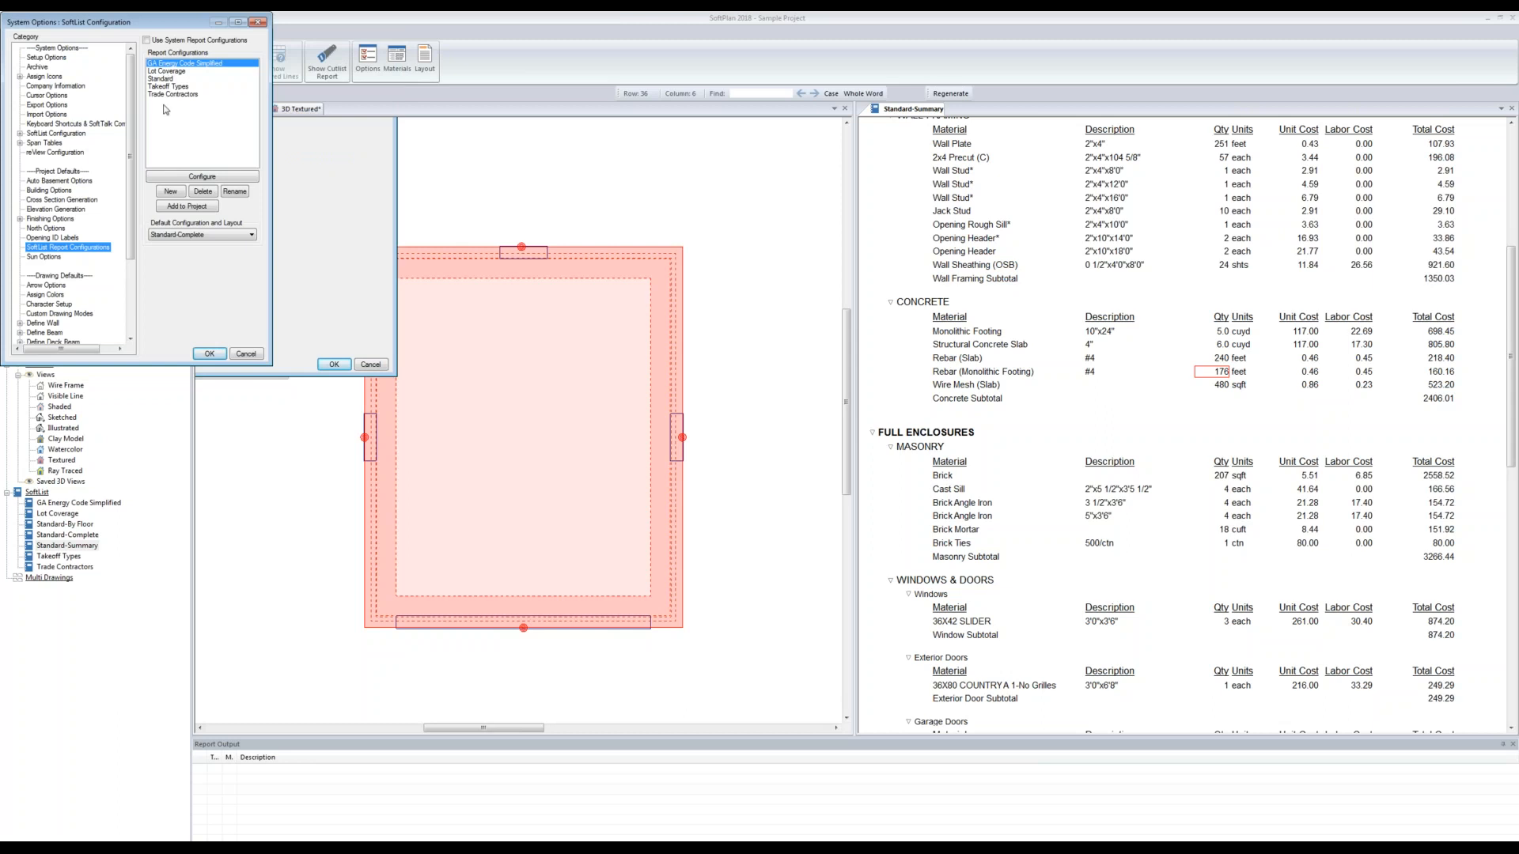
pyautogui.click(163, 79)
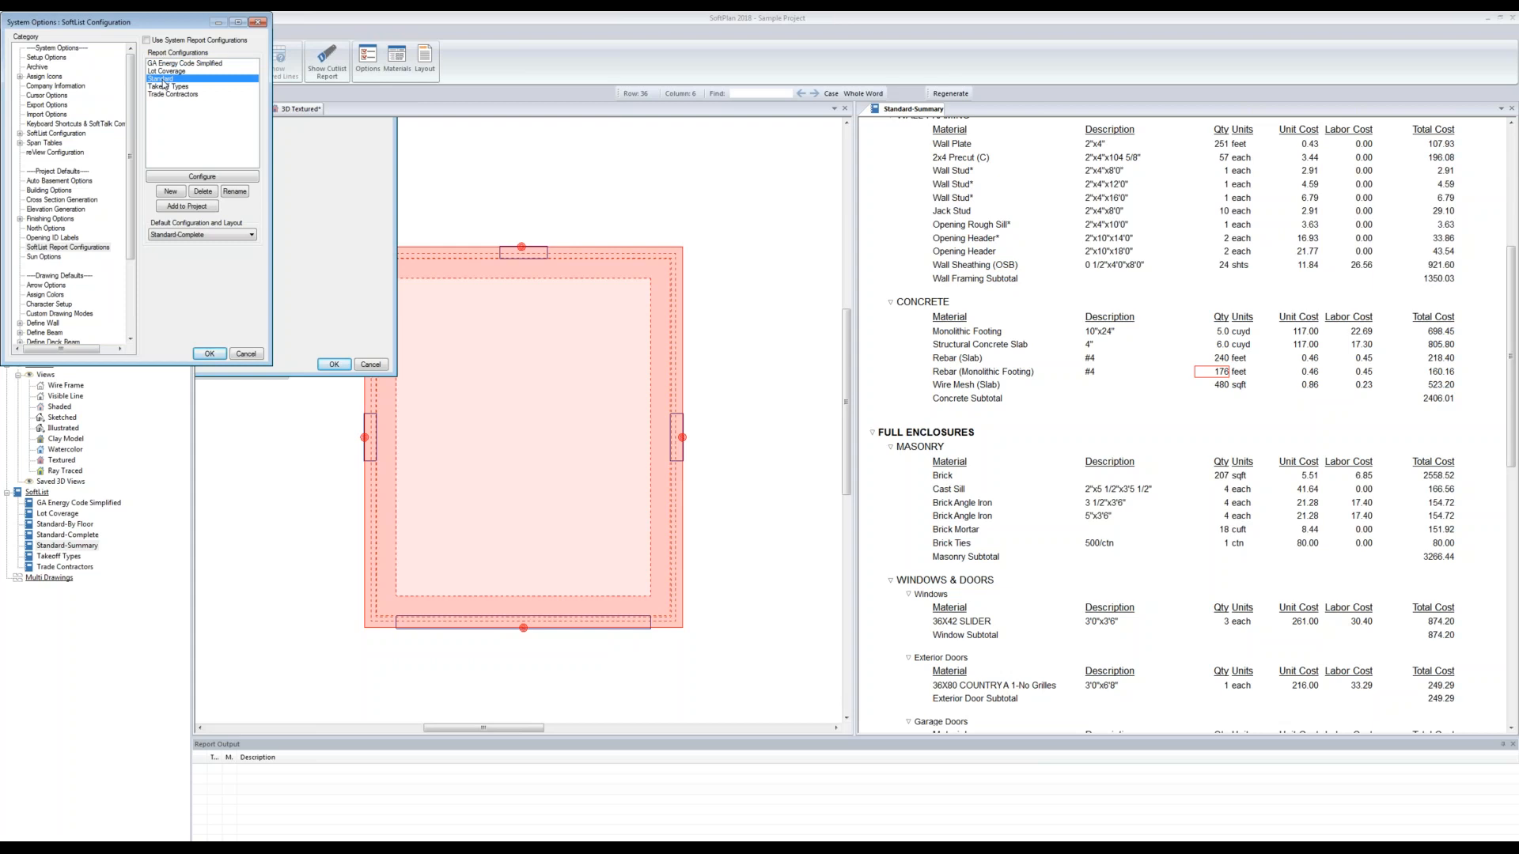
pyautogui.click(173, 181)
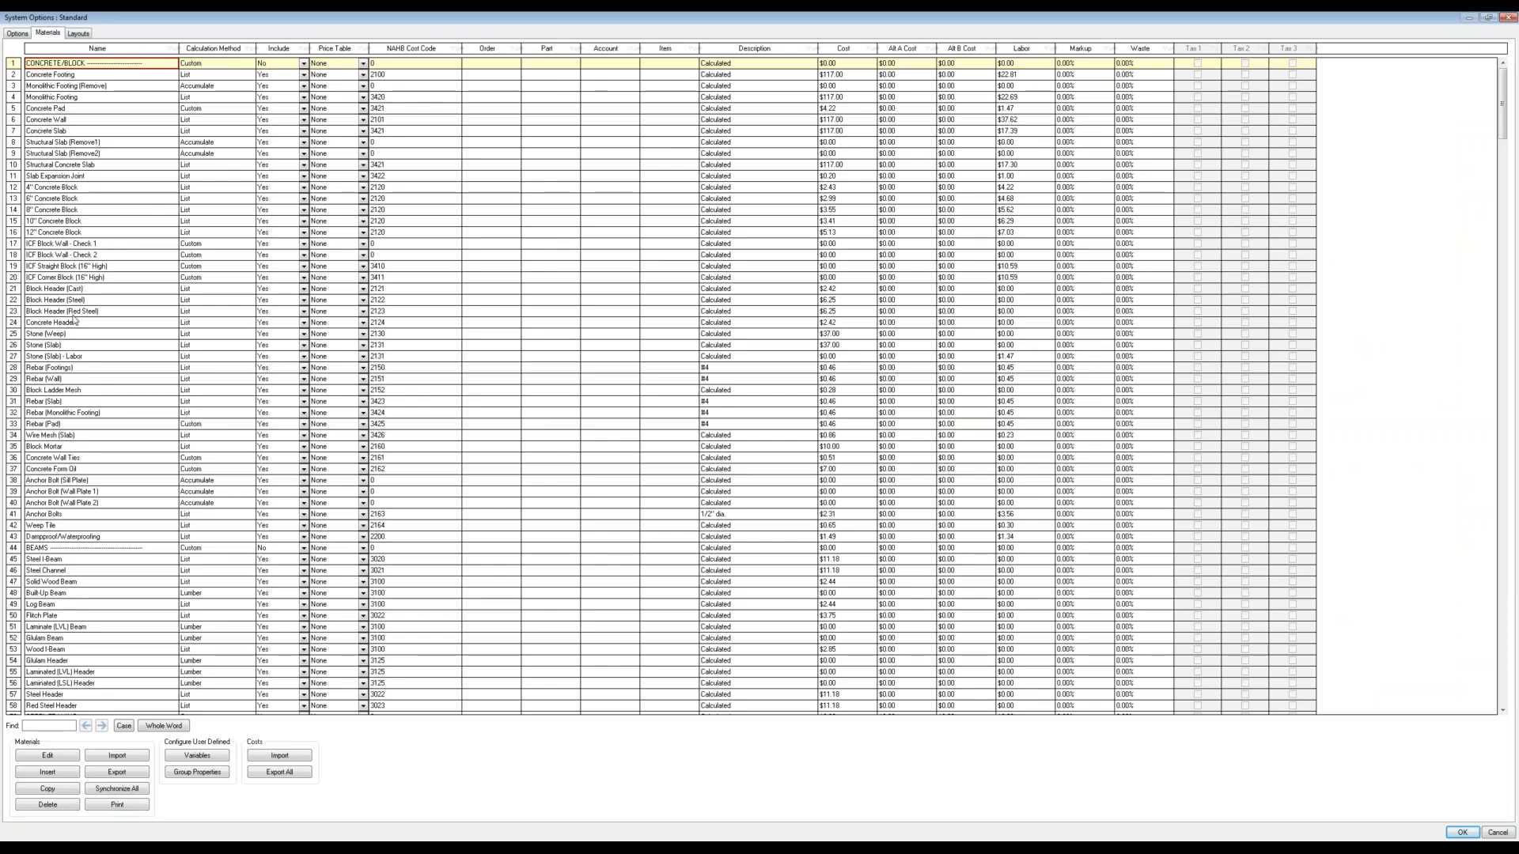
# Step: Check the notes of the Rebar (Slab) material, set its Include option to No, and save it
pyautogui.click(49, 402)
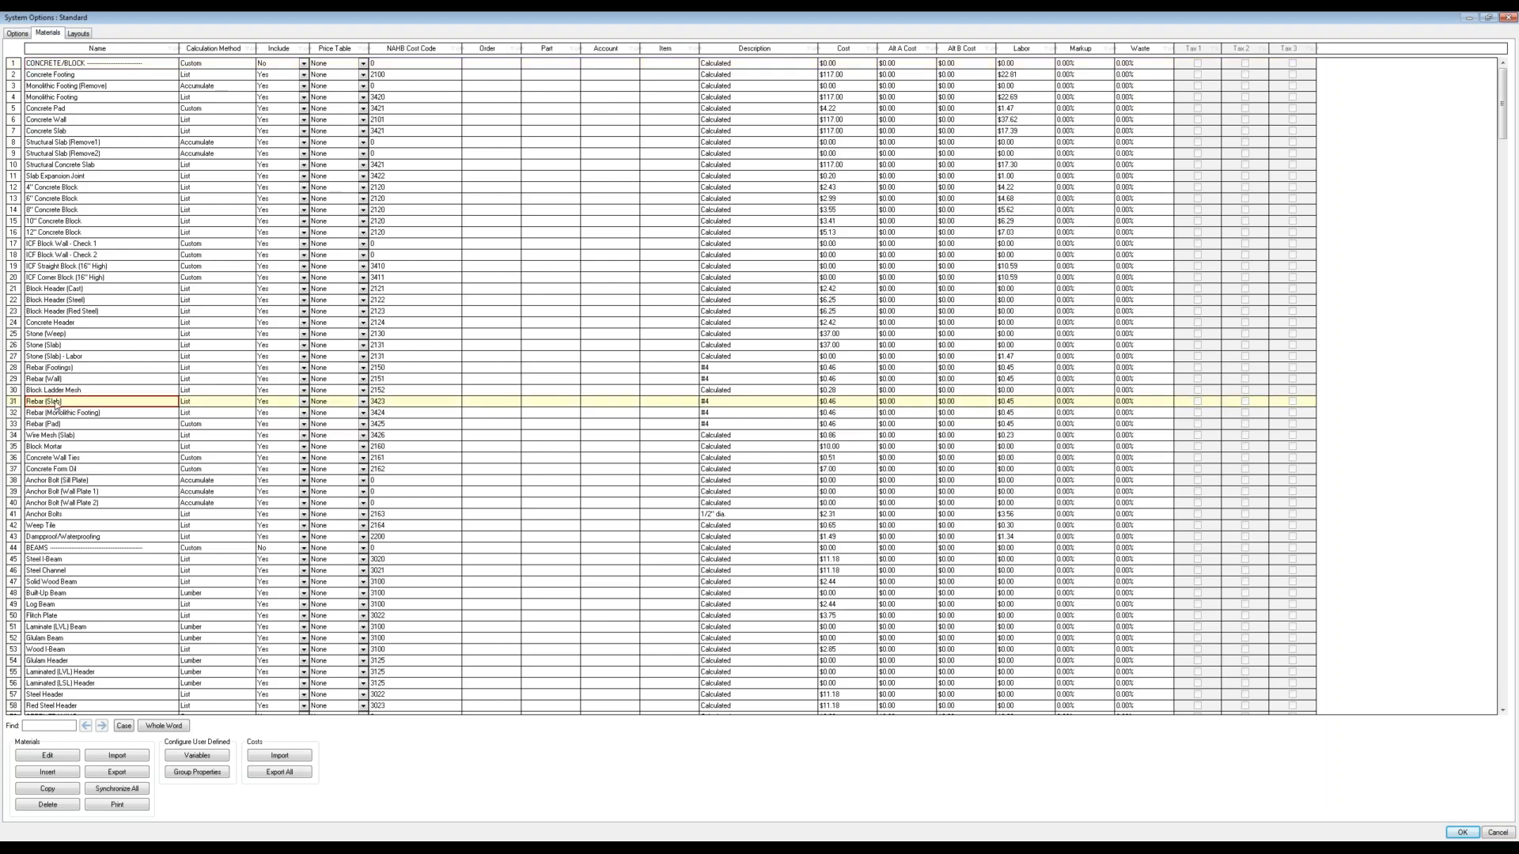
pyautogui.click(48, 755)
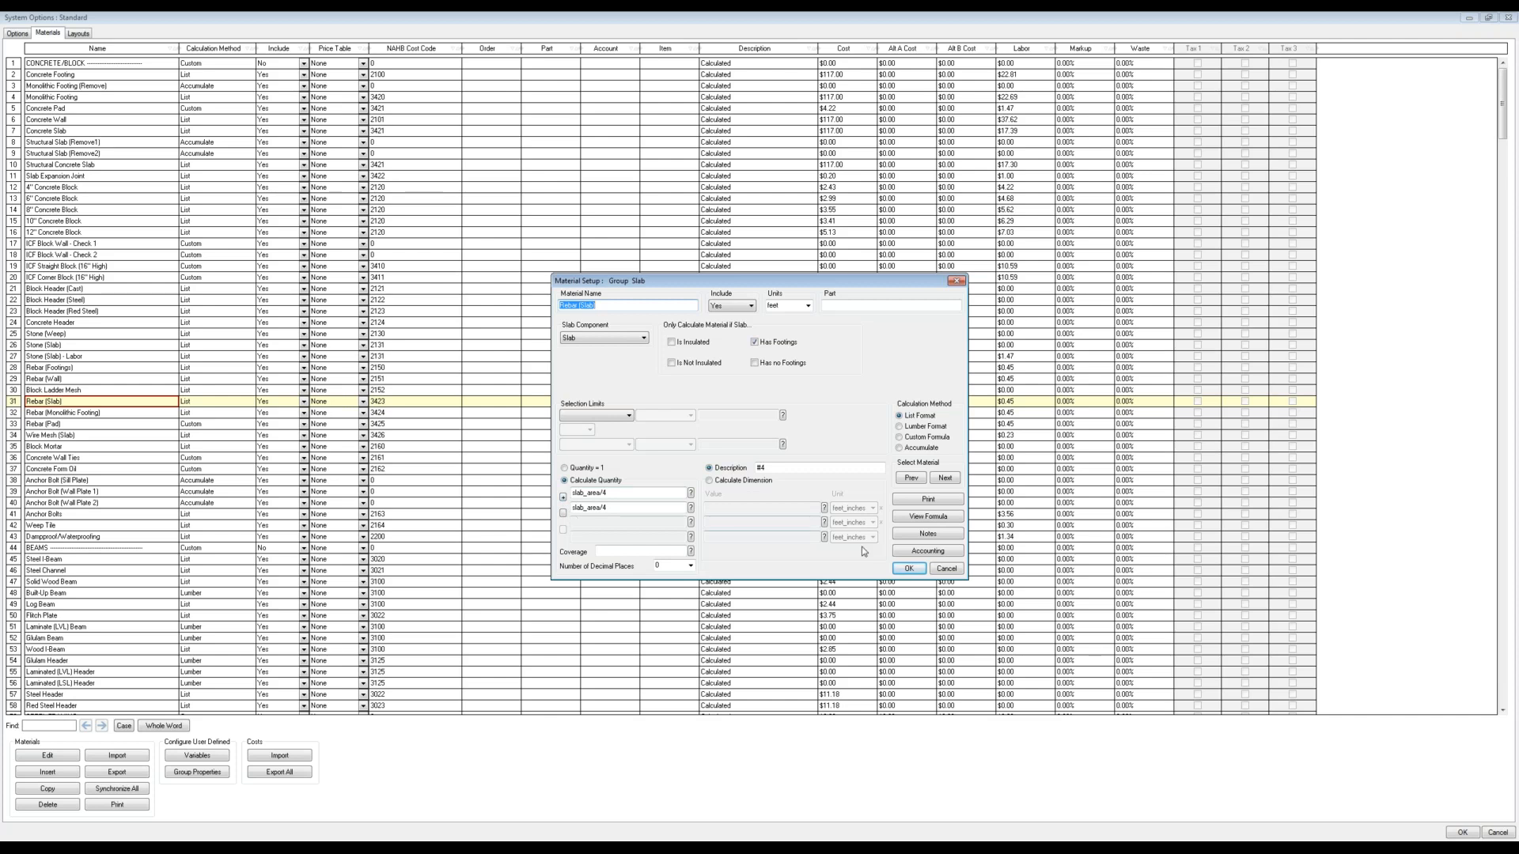
pyautogui.click(914, 542)
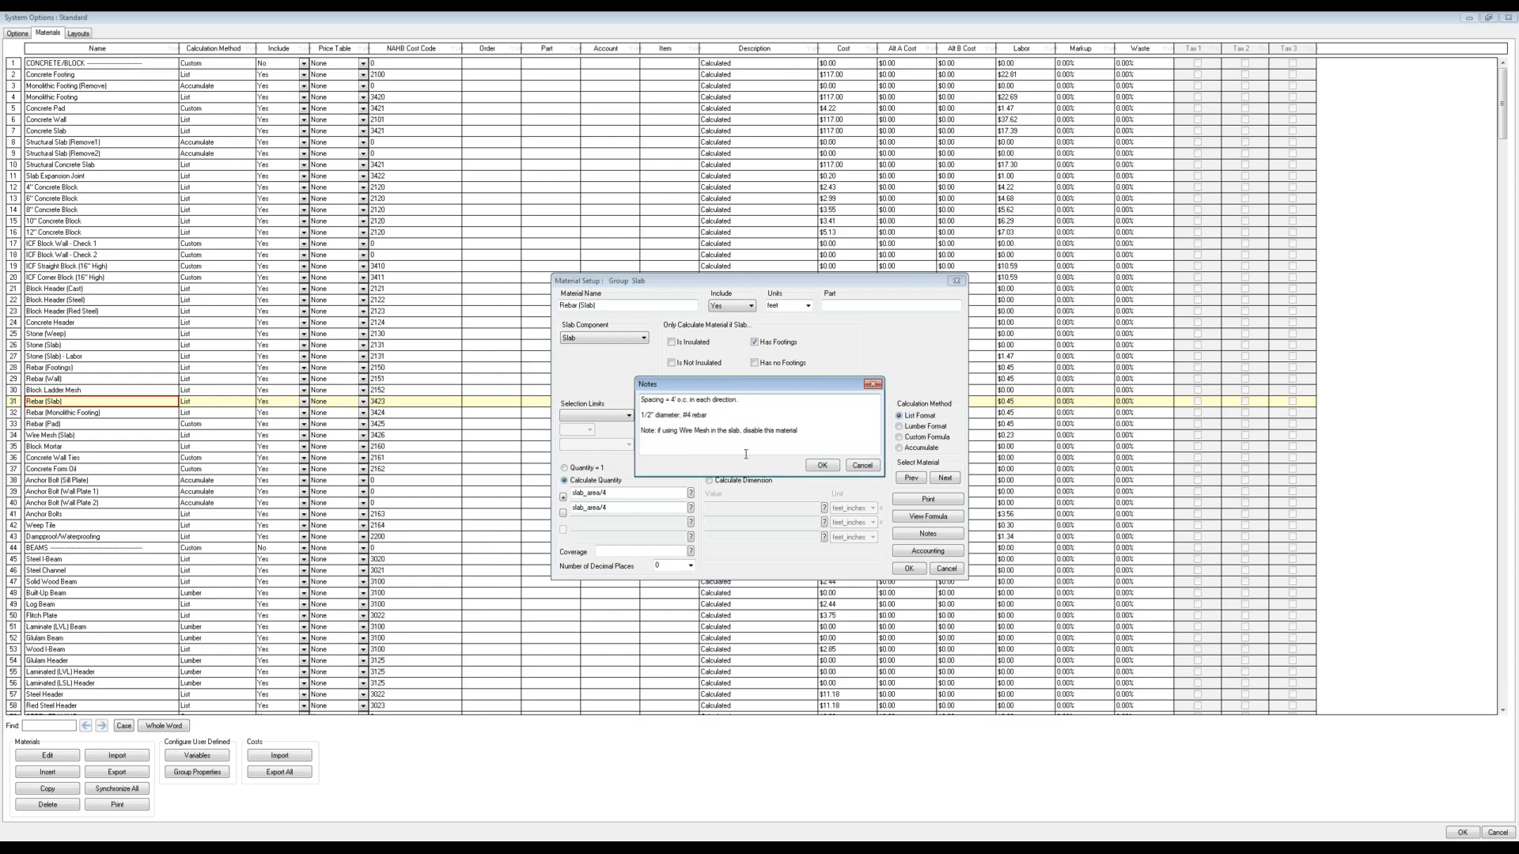
pyautogui.click(820, 466)
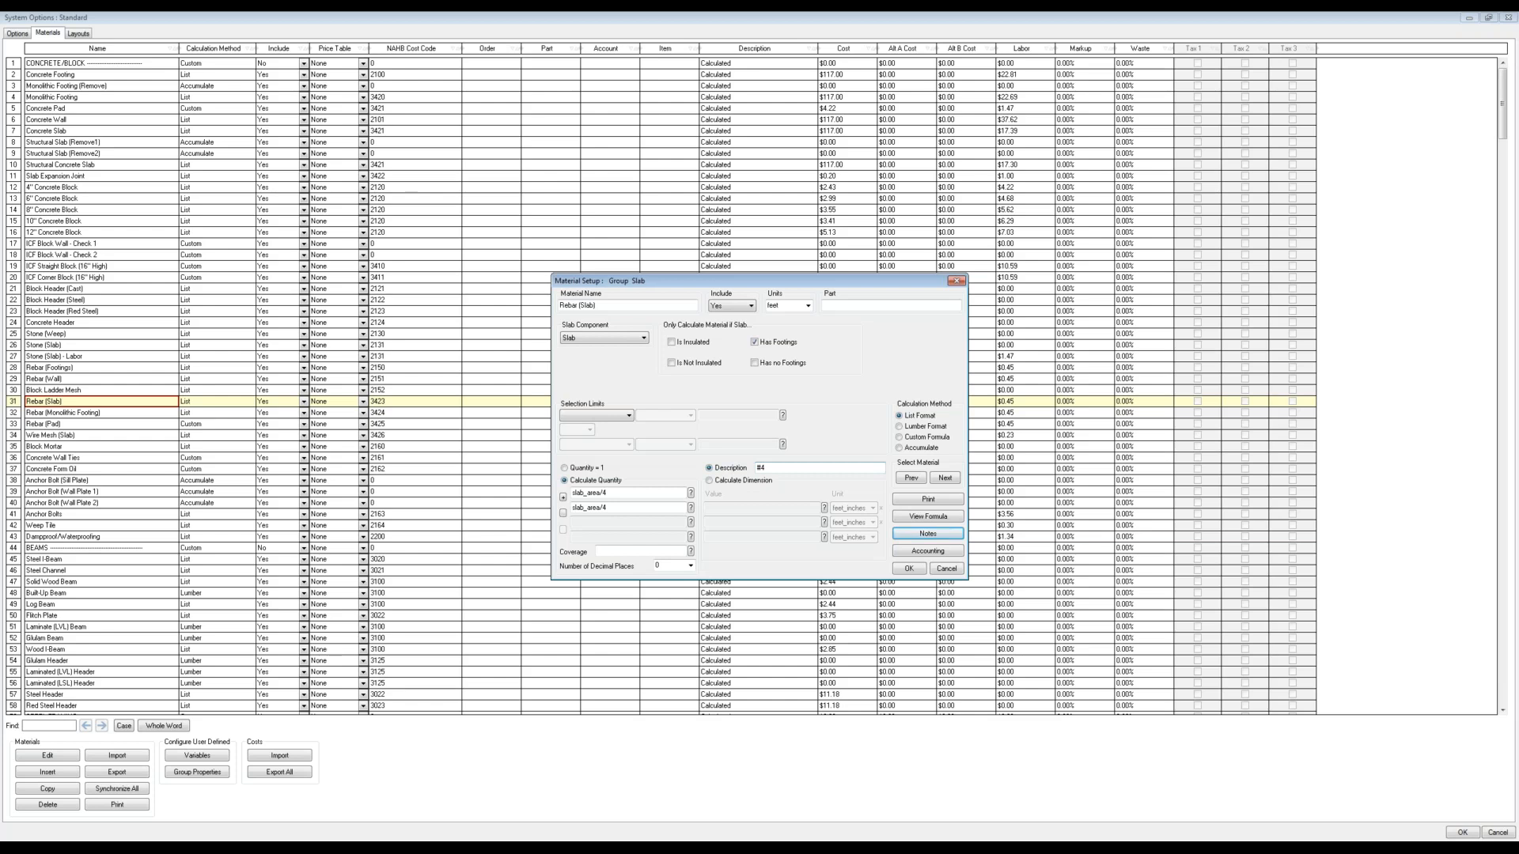
pyautogui.click(742, 307)
pyautogui.click(738, 318)
pyautogui.click(908, 569)
pyautogui.click(722, 476)
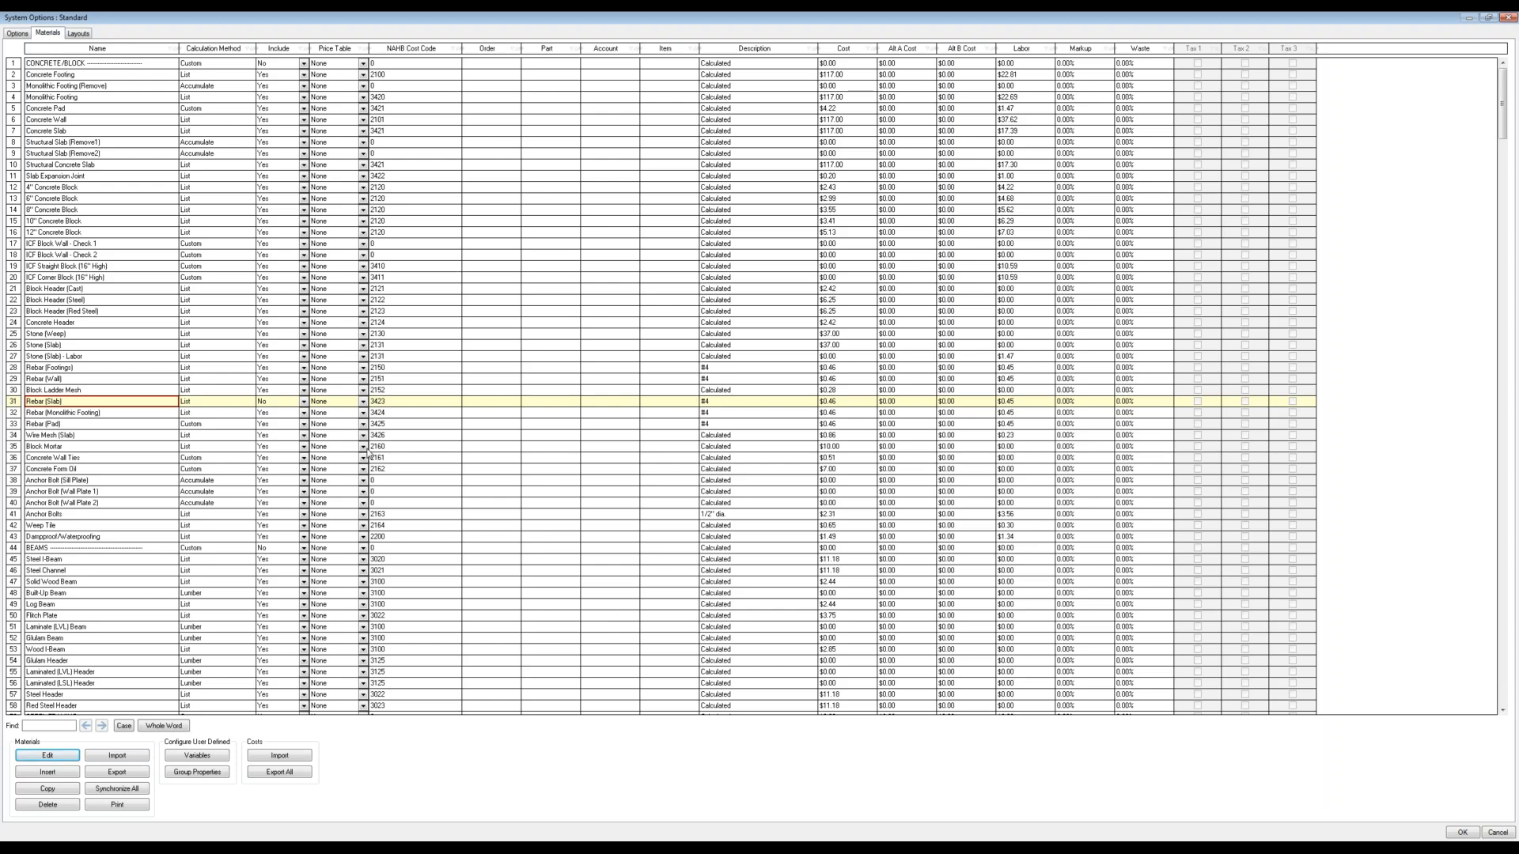
# Step: Check the Rebar (Monolithic Footing) material's notes and set its quantity multiplier to 4 and its description to #5
pyautogui.click(75, 414)
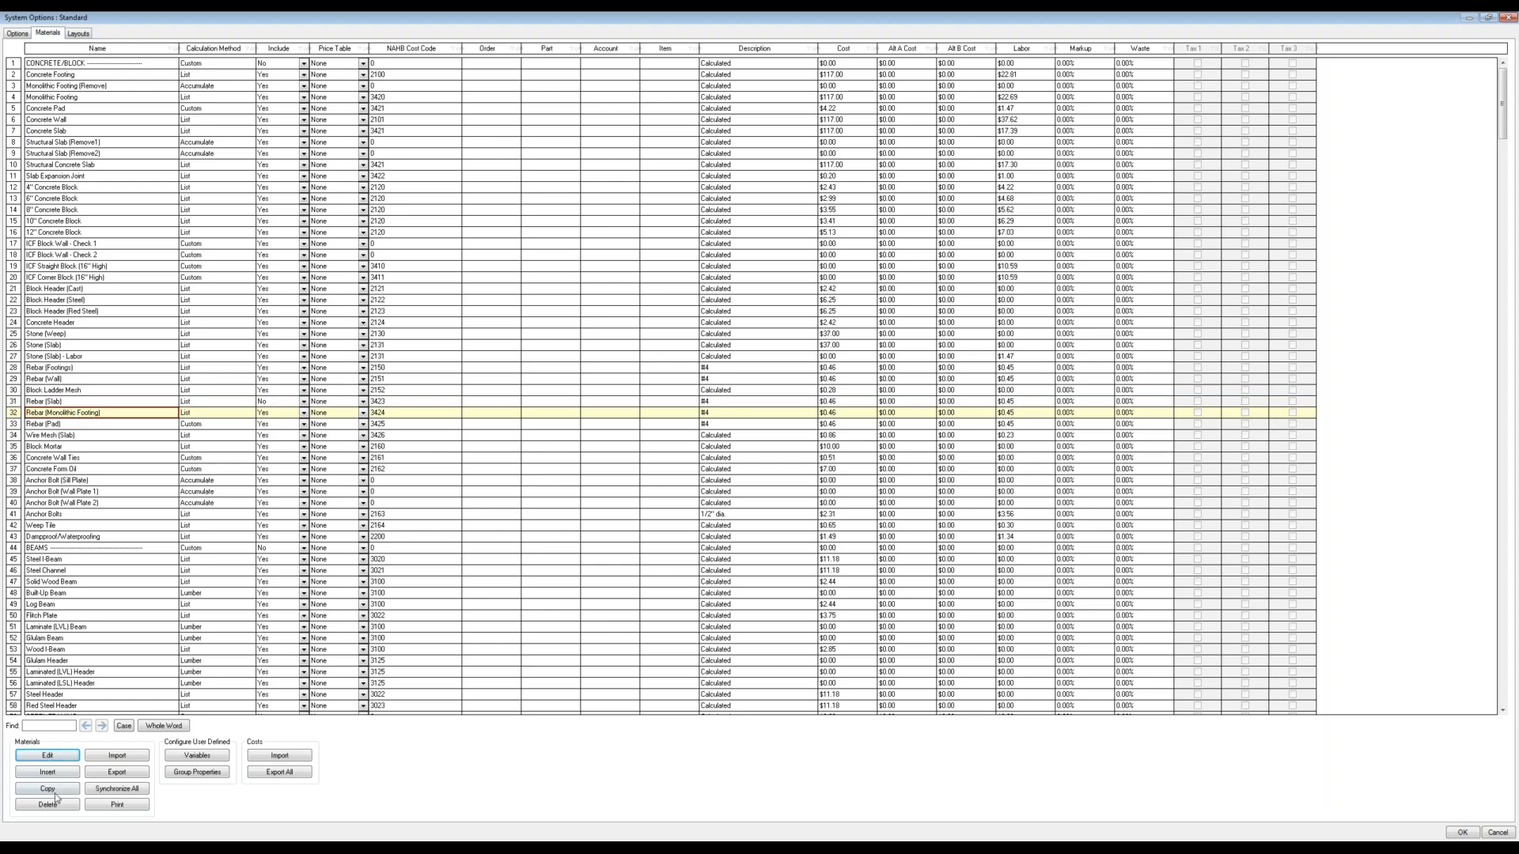
pyautogui.click(48, 758)
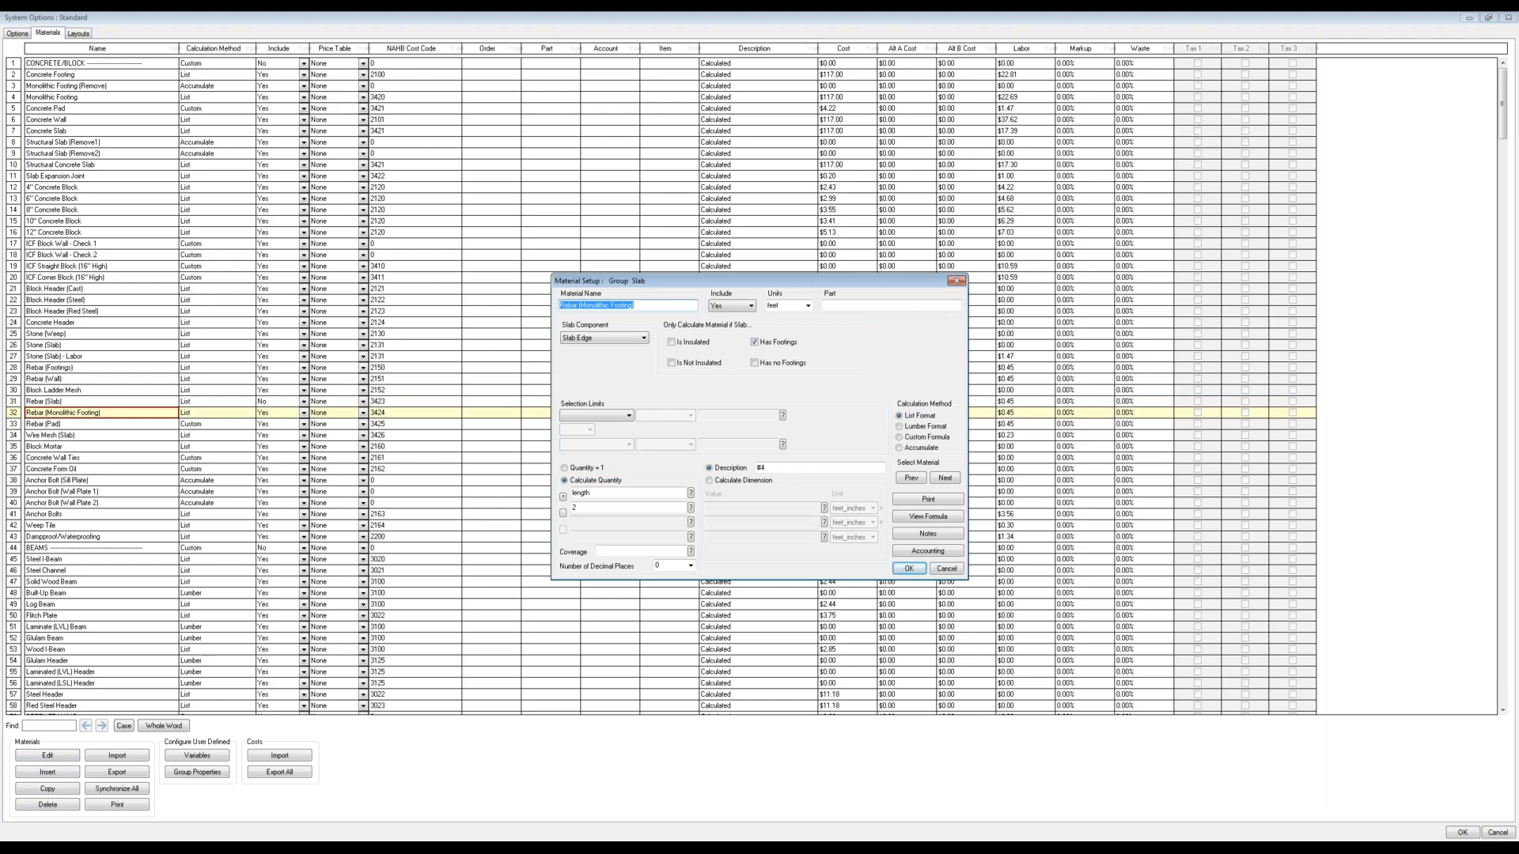
pyautogui.click(928, 535)
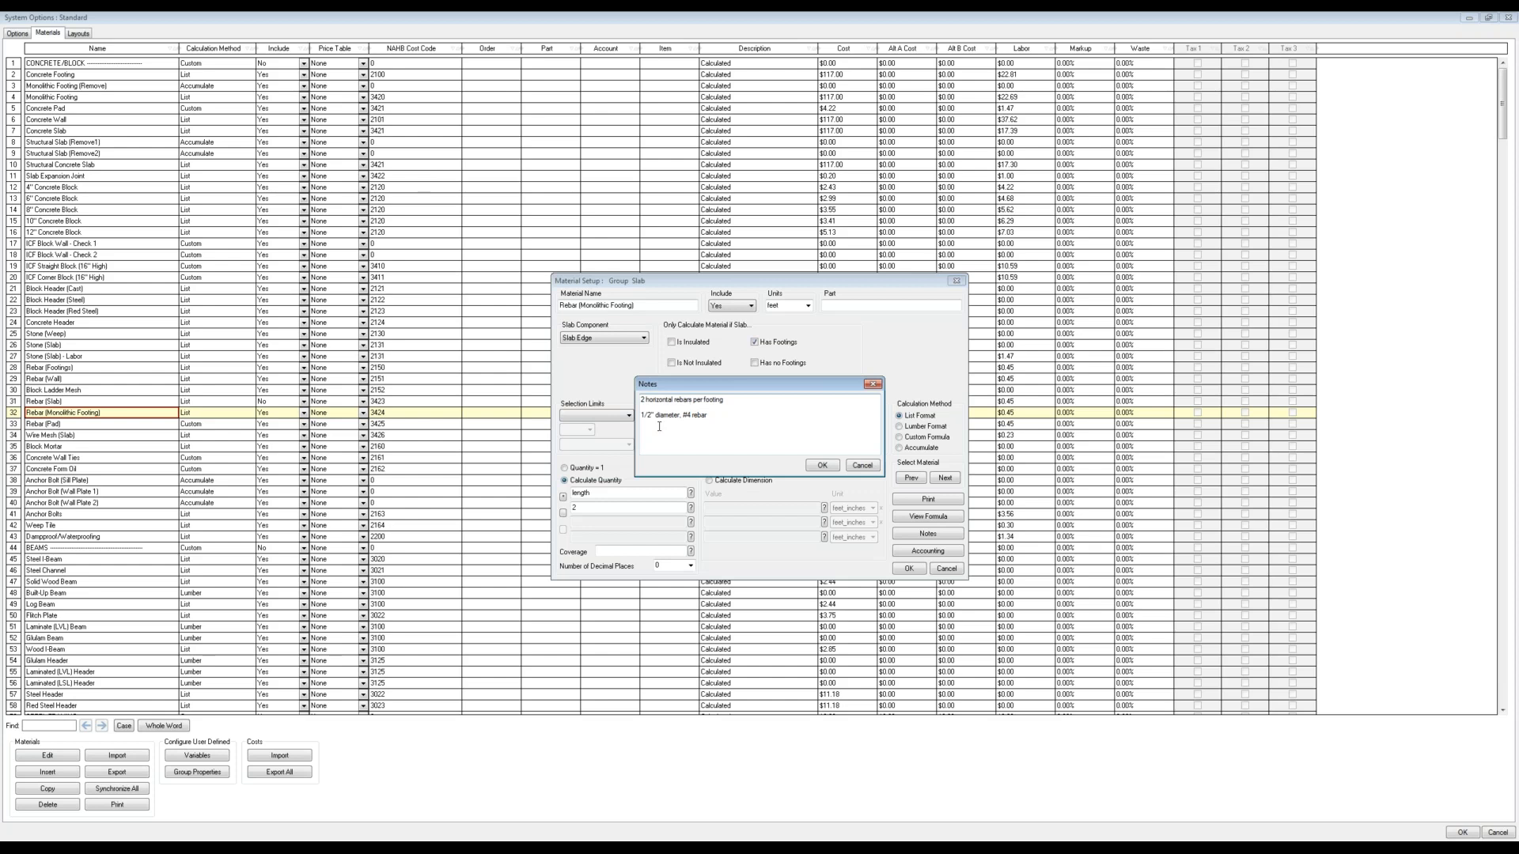
pyautogui.click(822, 466)
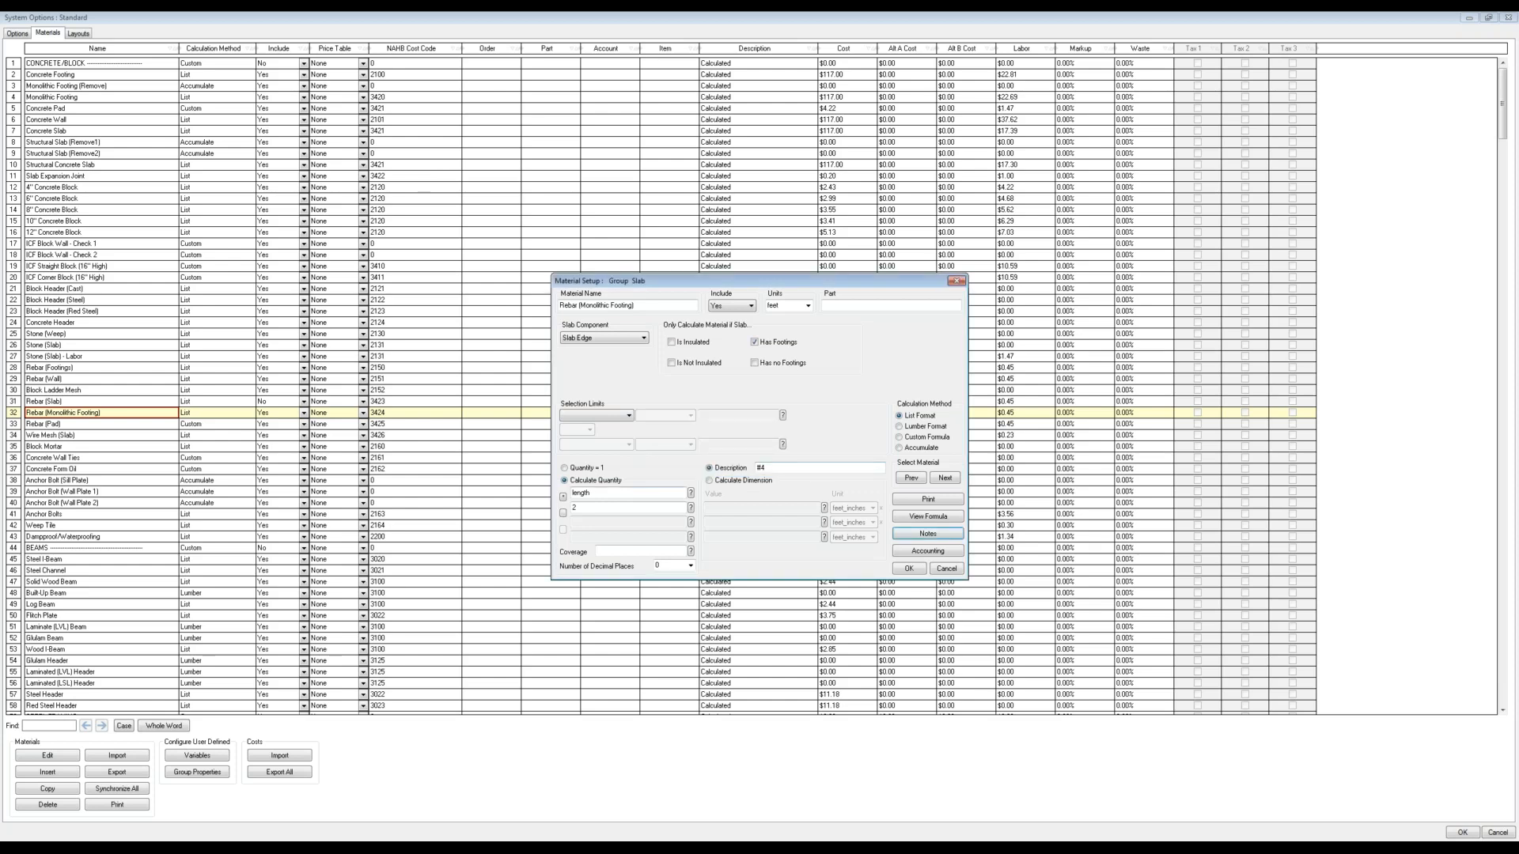
pyautogui.click(568, 508)
pyautogui.write('4')
pyautogui.click(597, 493)
pyautogui.doubleClick(766, 469)
pyautogui.write('5')
# Step: Set the Rebar (Monolithic Footing) cost to $0.55 in its accounting information and save the material
pyautogui.click(942, 554)
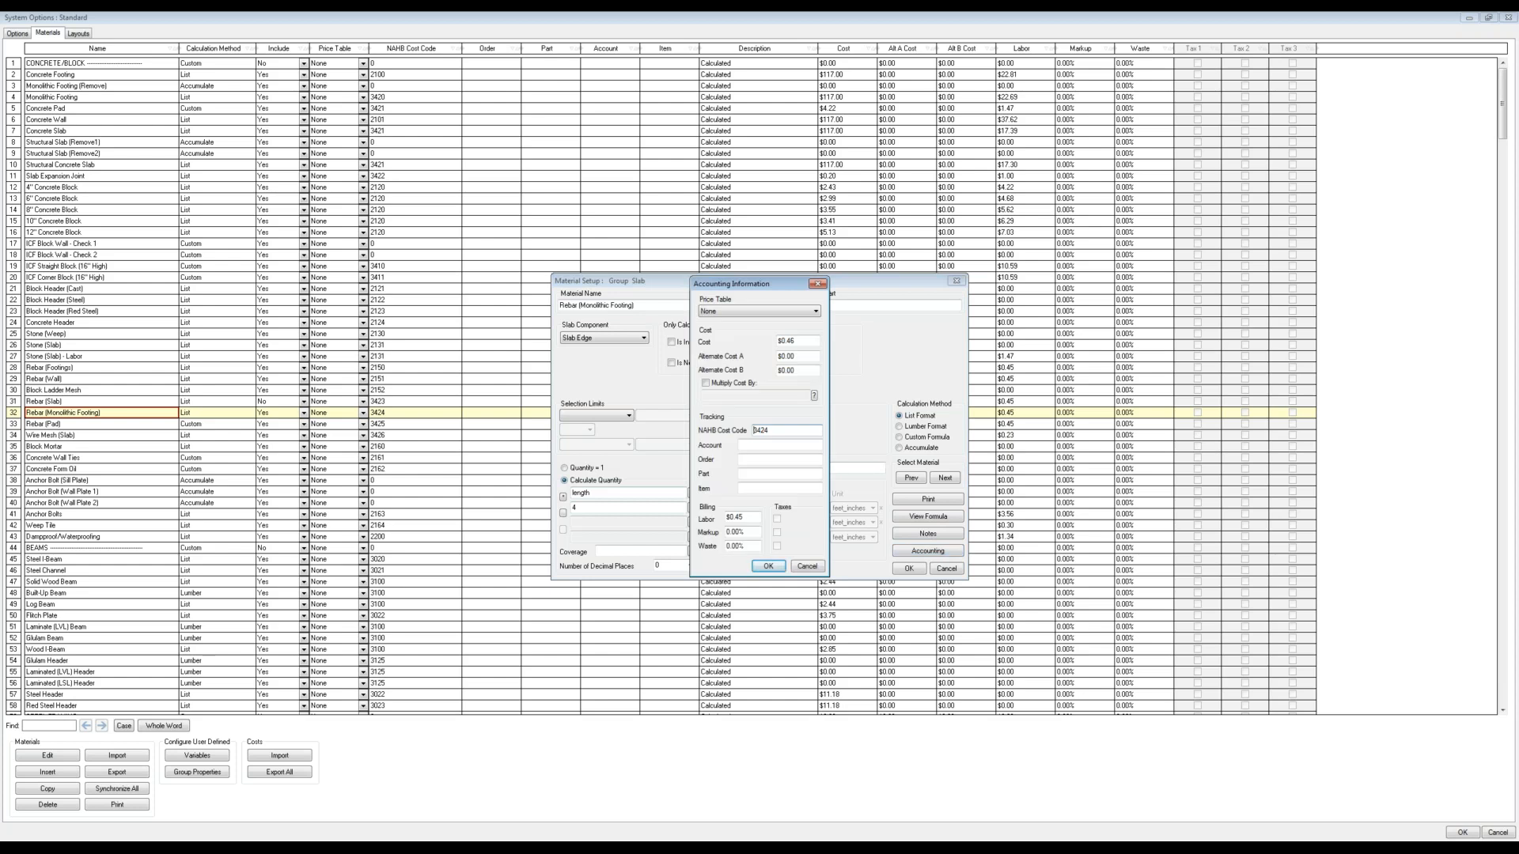
pyautogui.doubleClick(804, 343)
pyautogui.write('$0.55')
pyautogui.click(767, 567)
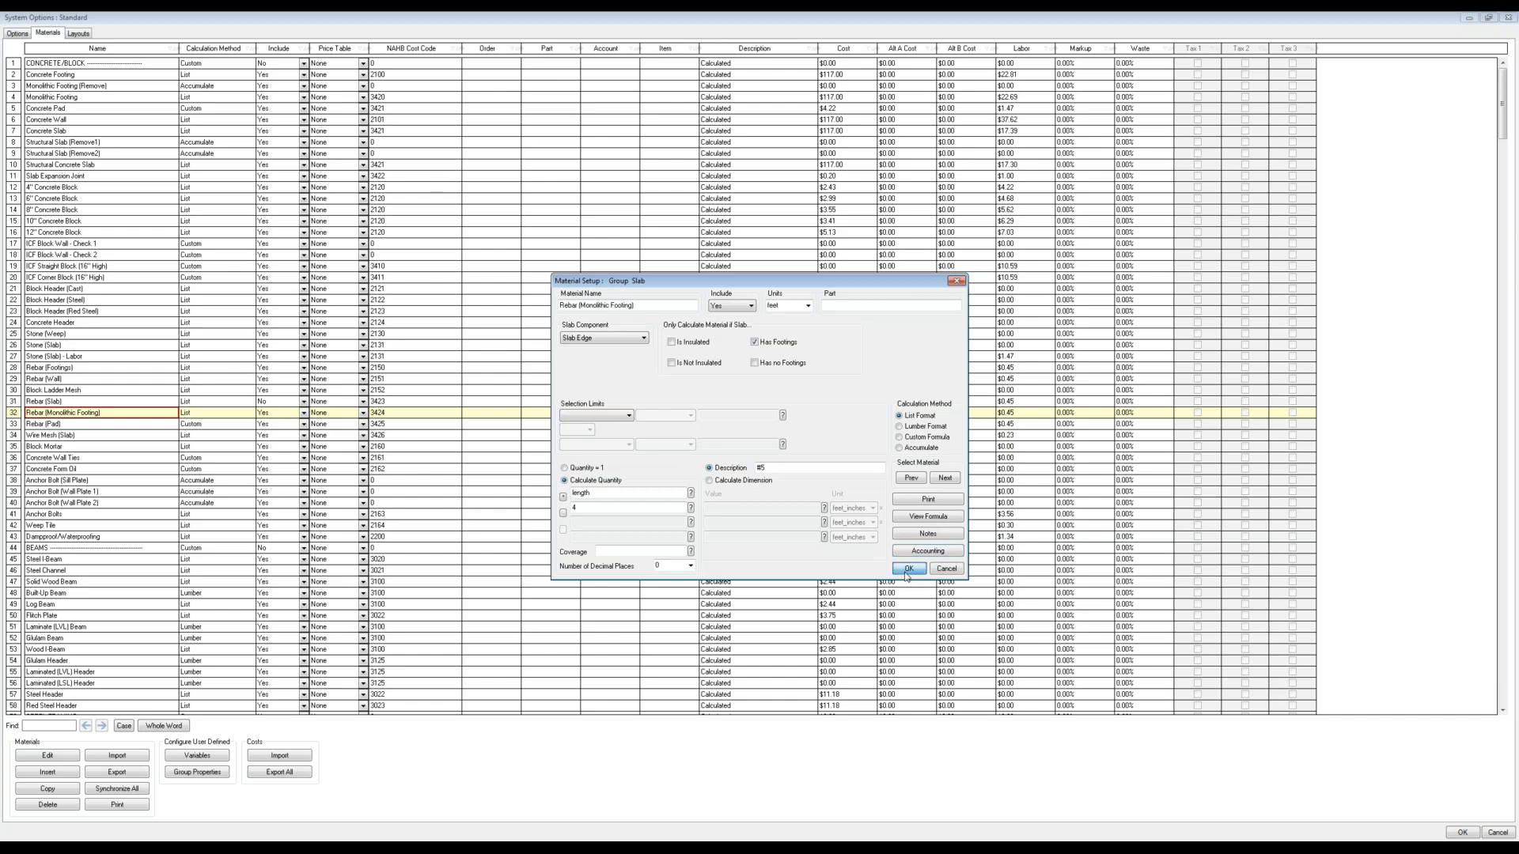
pyautogui.click(906, 569)
pyautogui.click(714, 476)
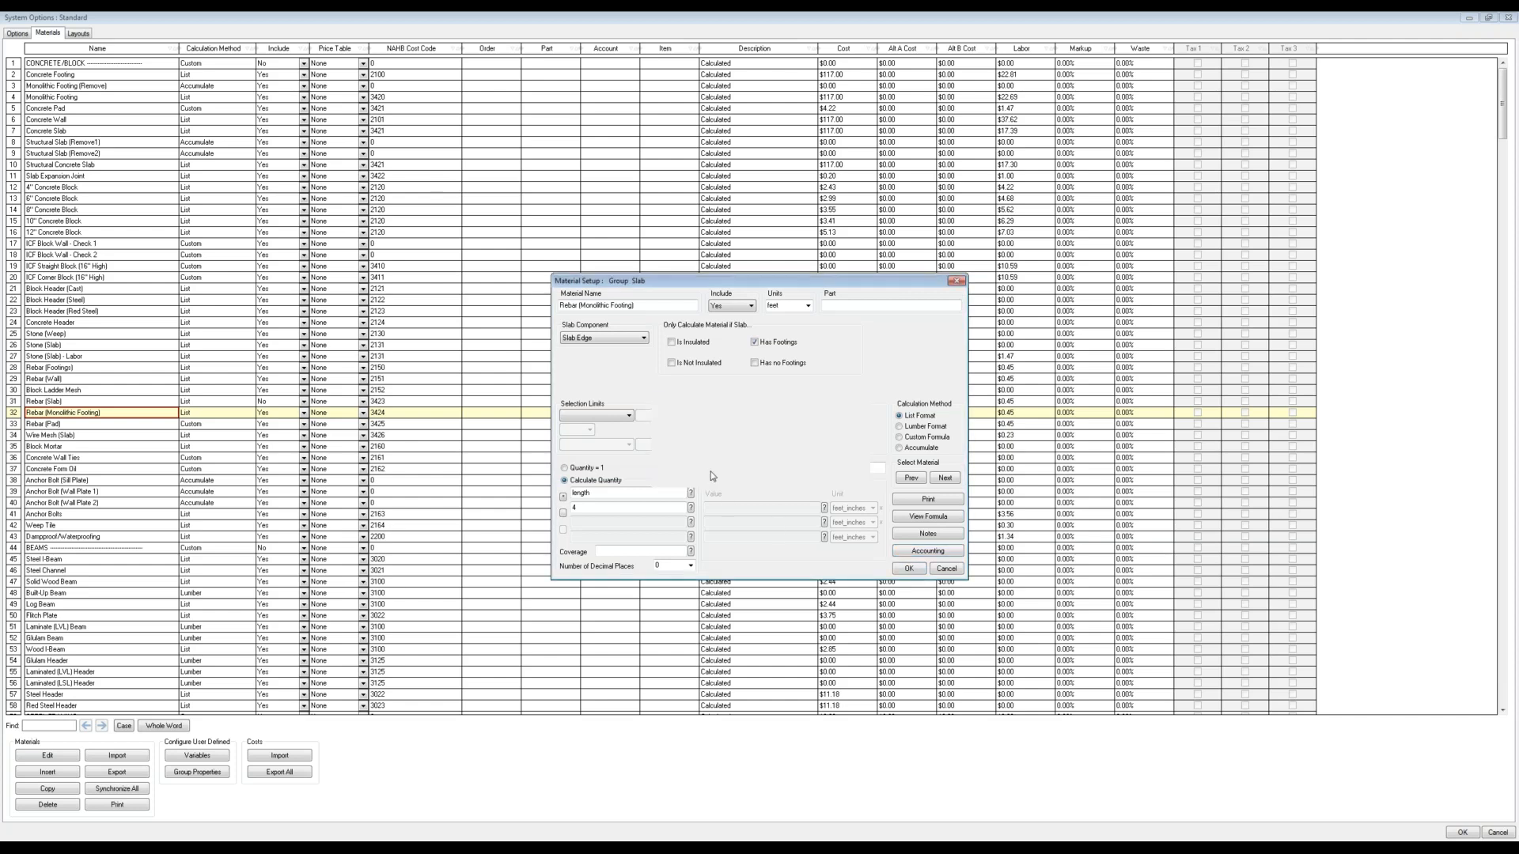
# Step: Accept the Standard configuration changes and save the modified System Options
pyautogui.click(1462, 833)
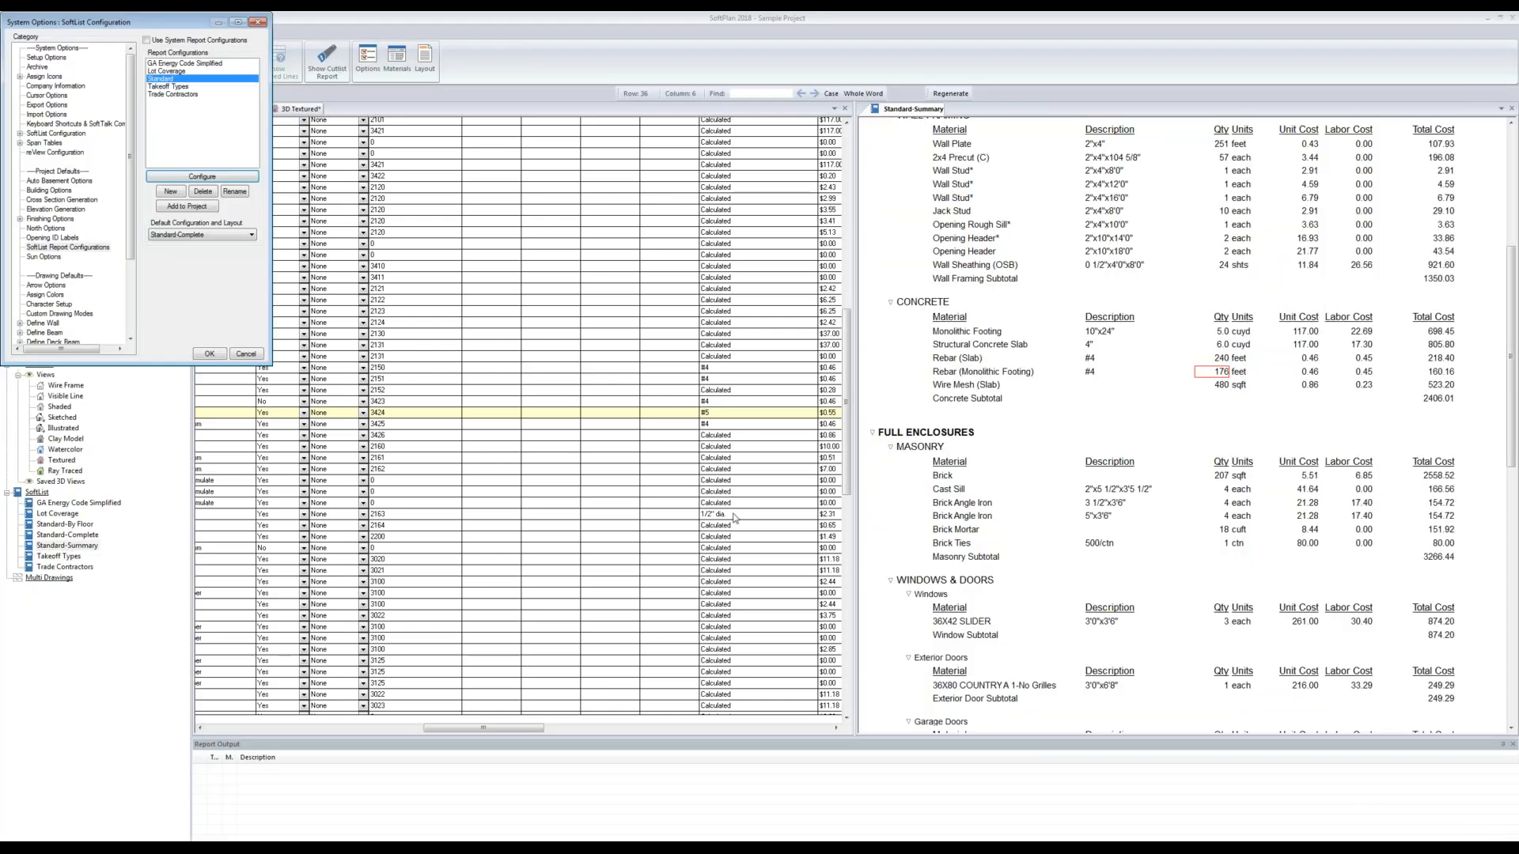
pyautogui.click(209, 354)
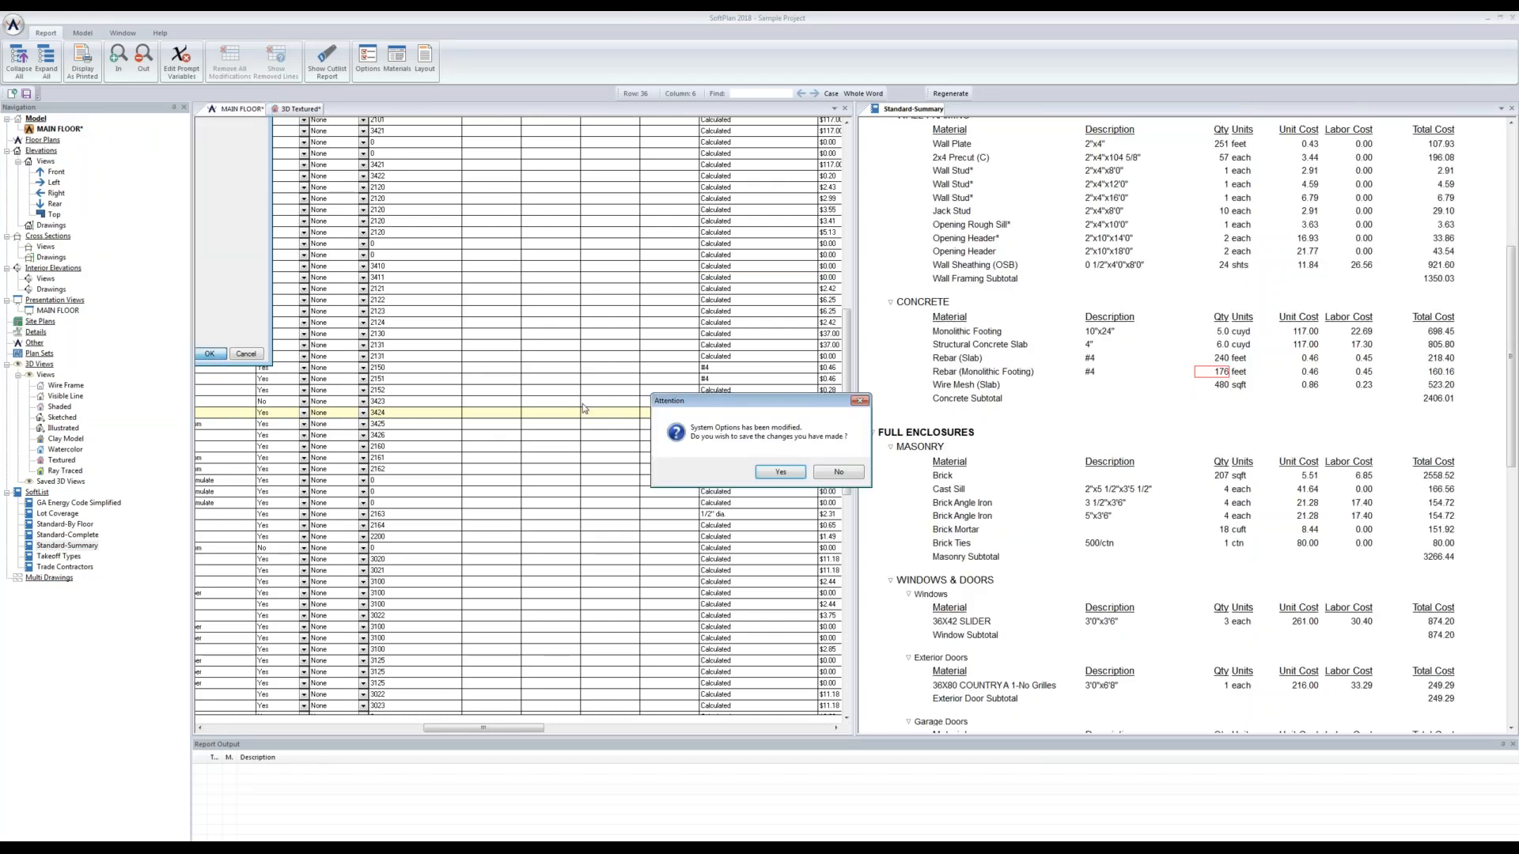
pyautogui.click(781, 472)
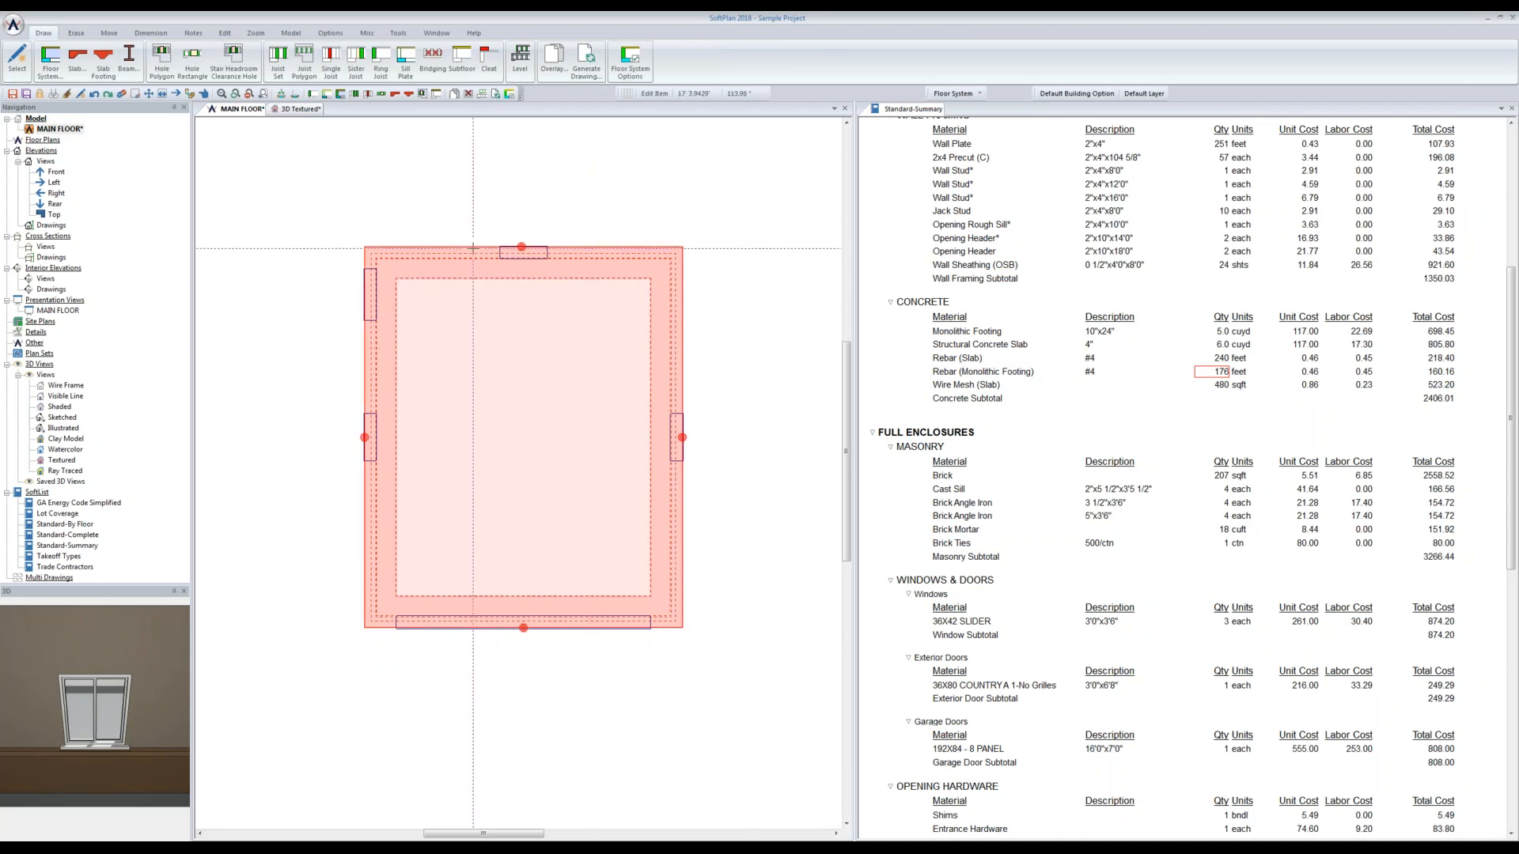
# Step: Set the project's SoftList report configurations in Project Options to use the system report configurations
pyautogui.click(13, 25)
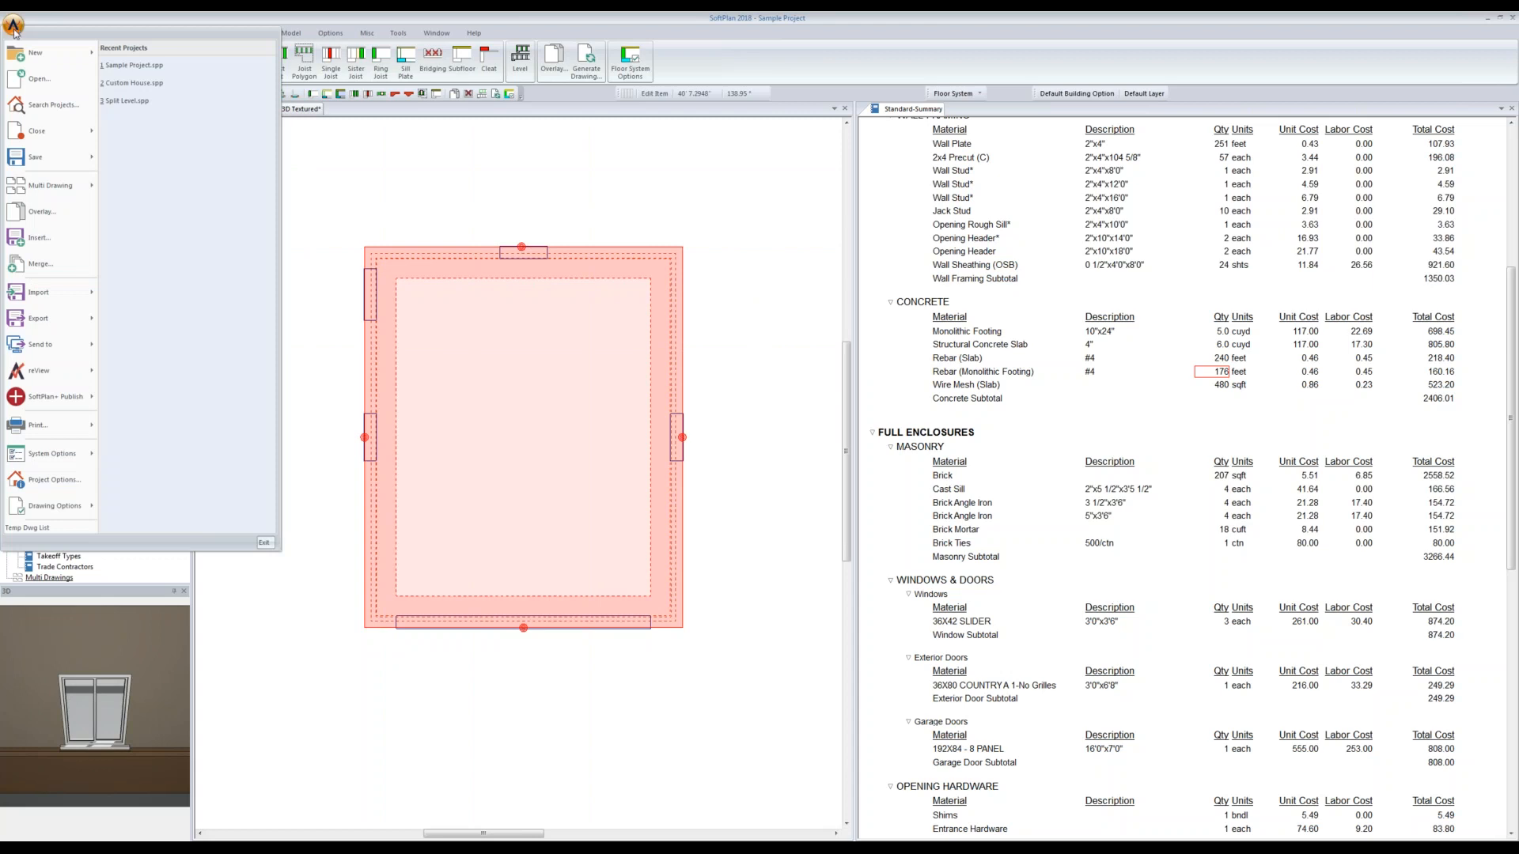
pyautogui.click(48, 479)
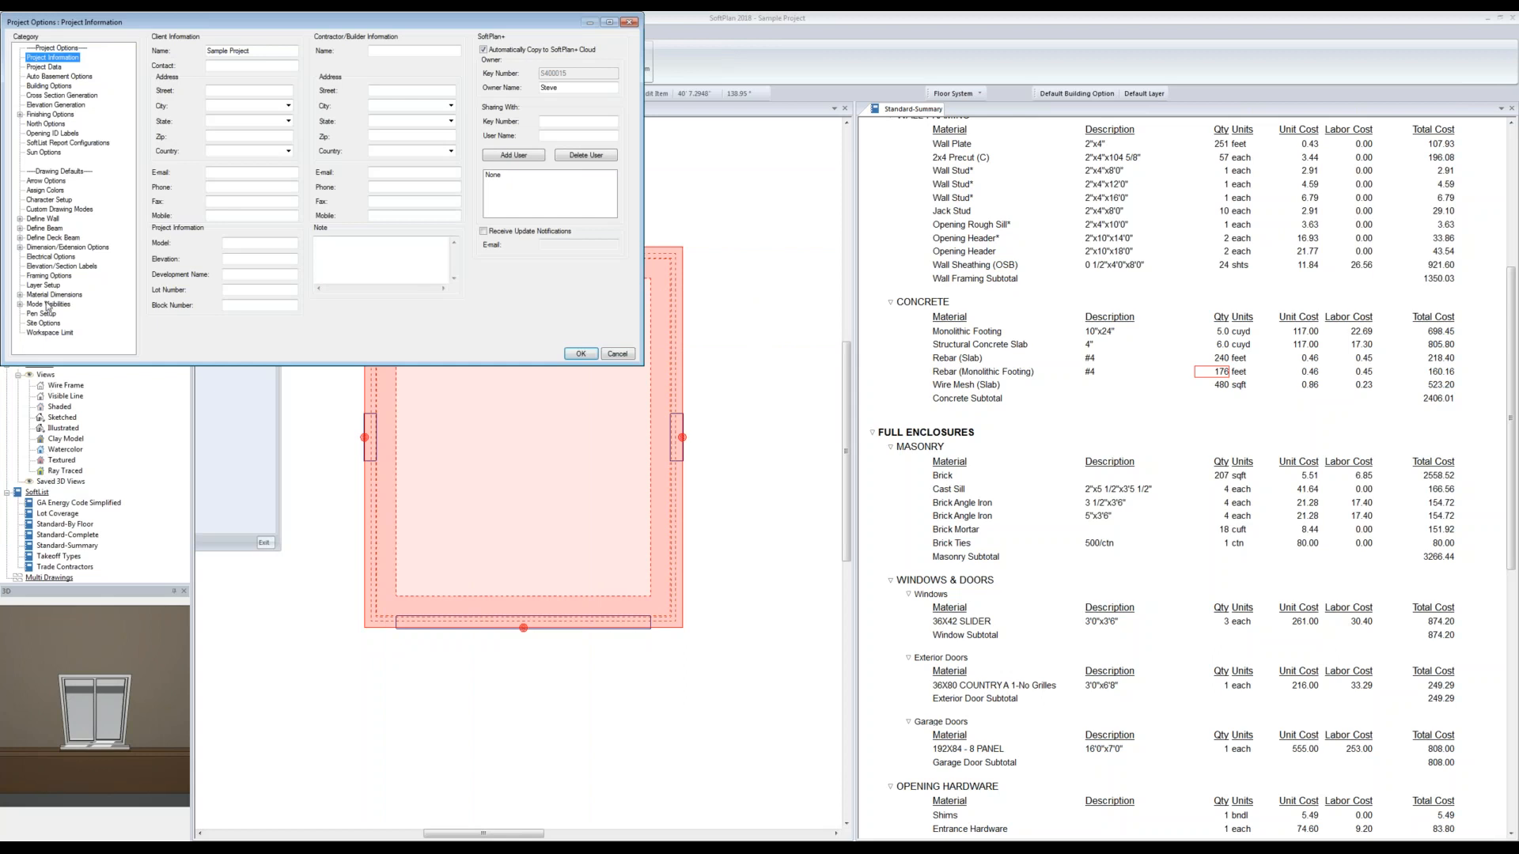
pyautogui.click(40, 144)
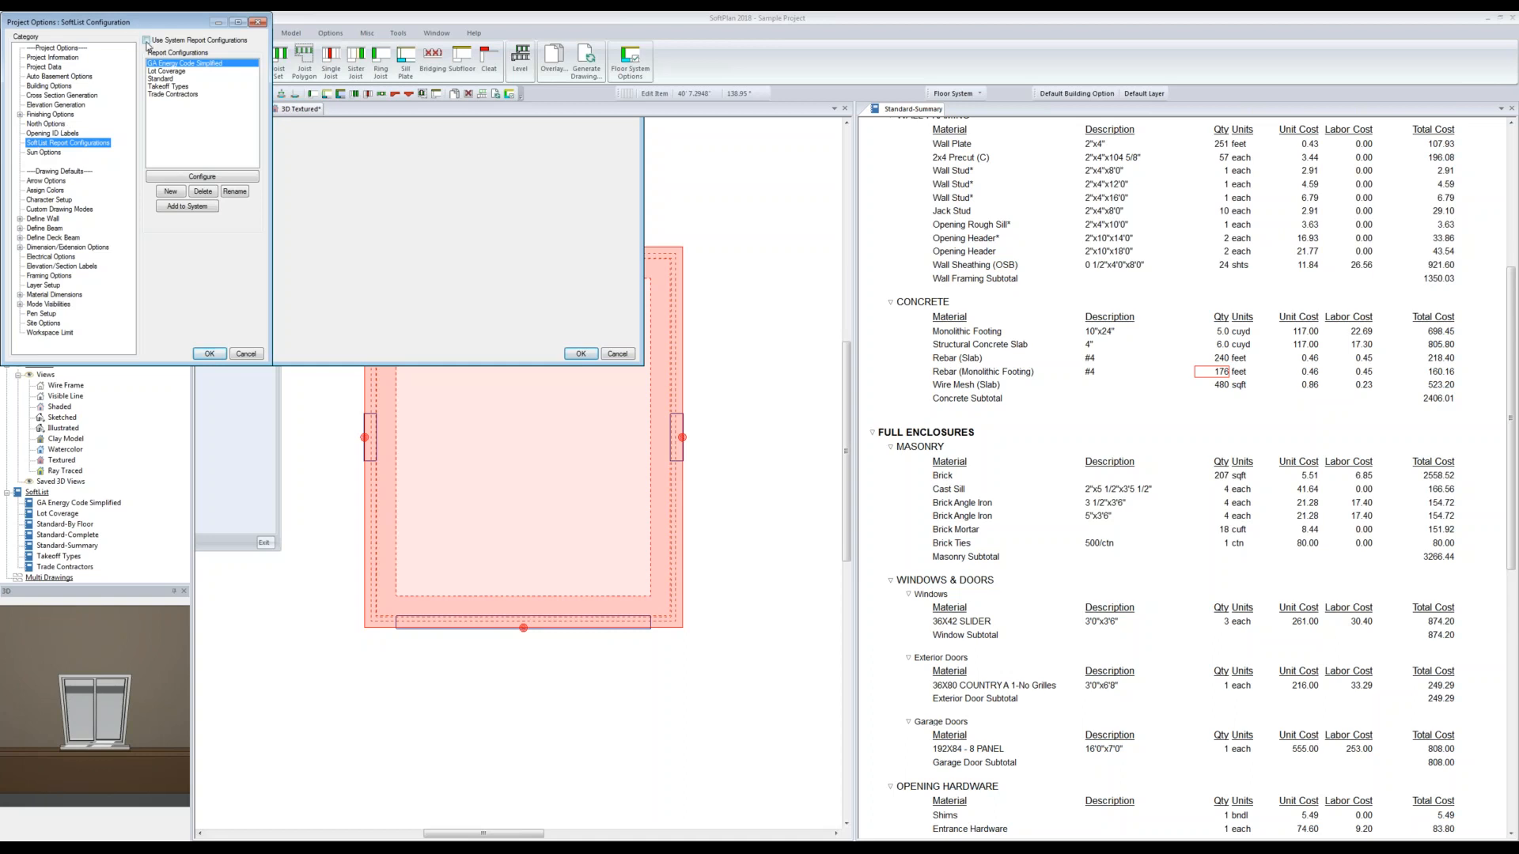
pyautogui.click(146, 41)
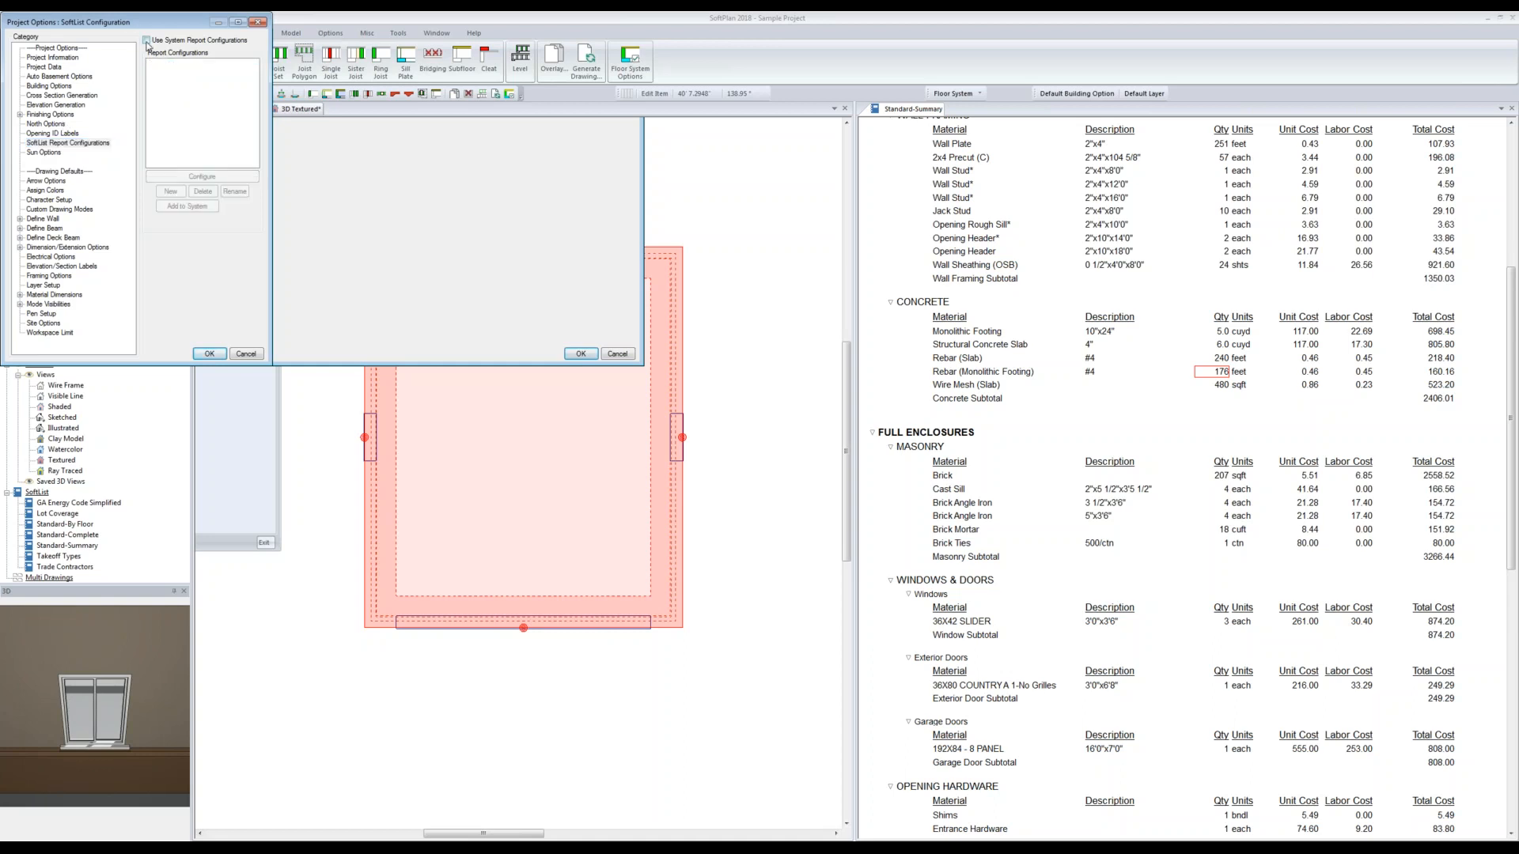
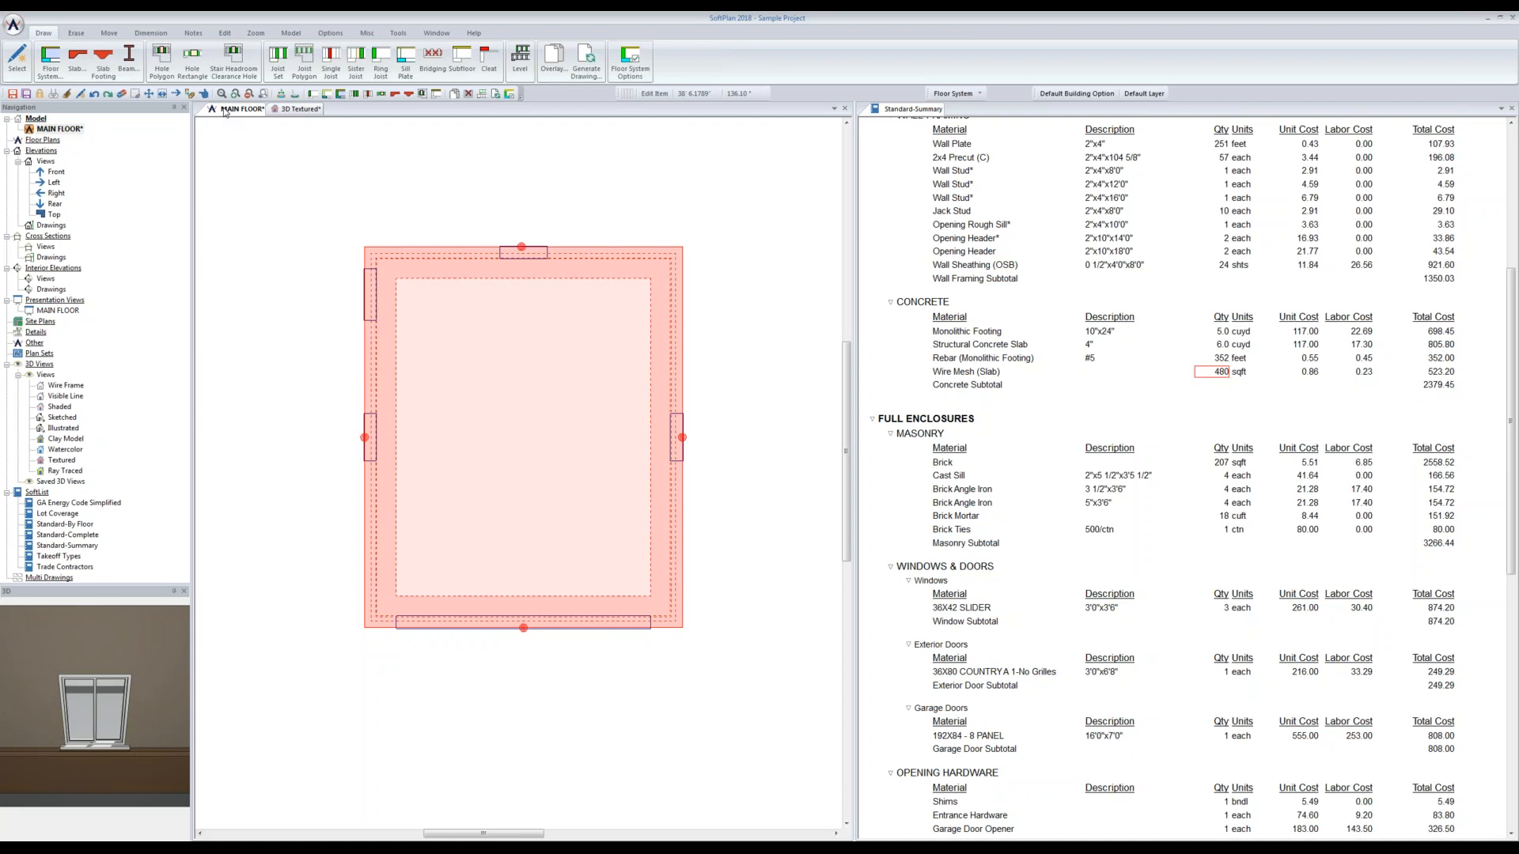
# Step: Switch the main floor plan to Roof mode and generate a roof over the walls with Auto Roof
pyautogui.click(945, 93)
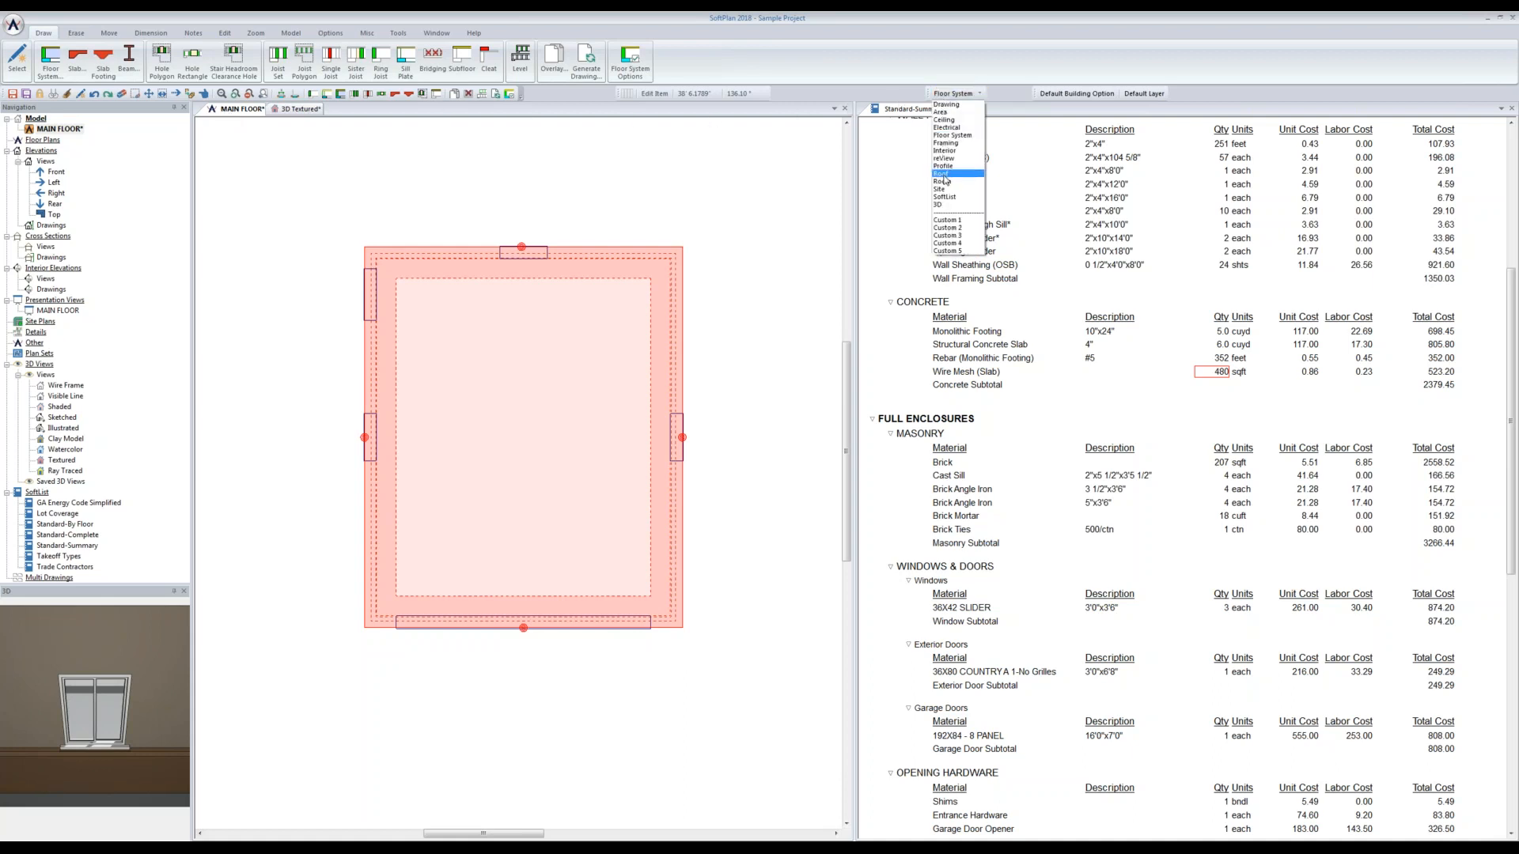
pyautogui.click(945, 175)
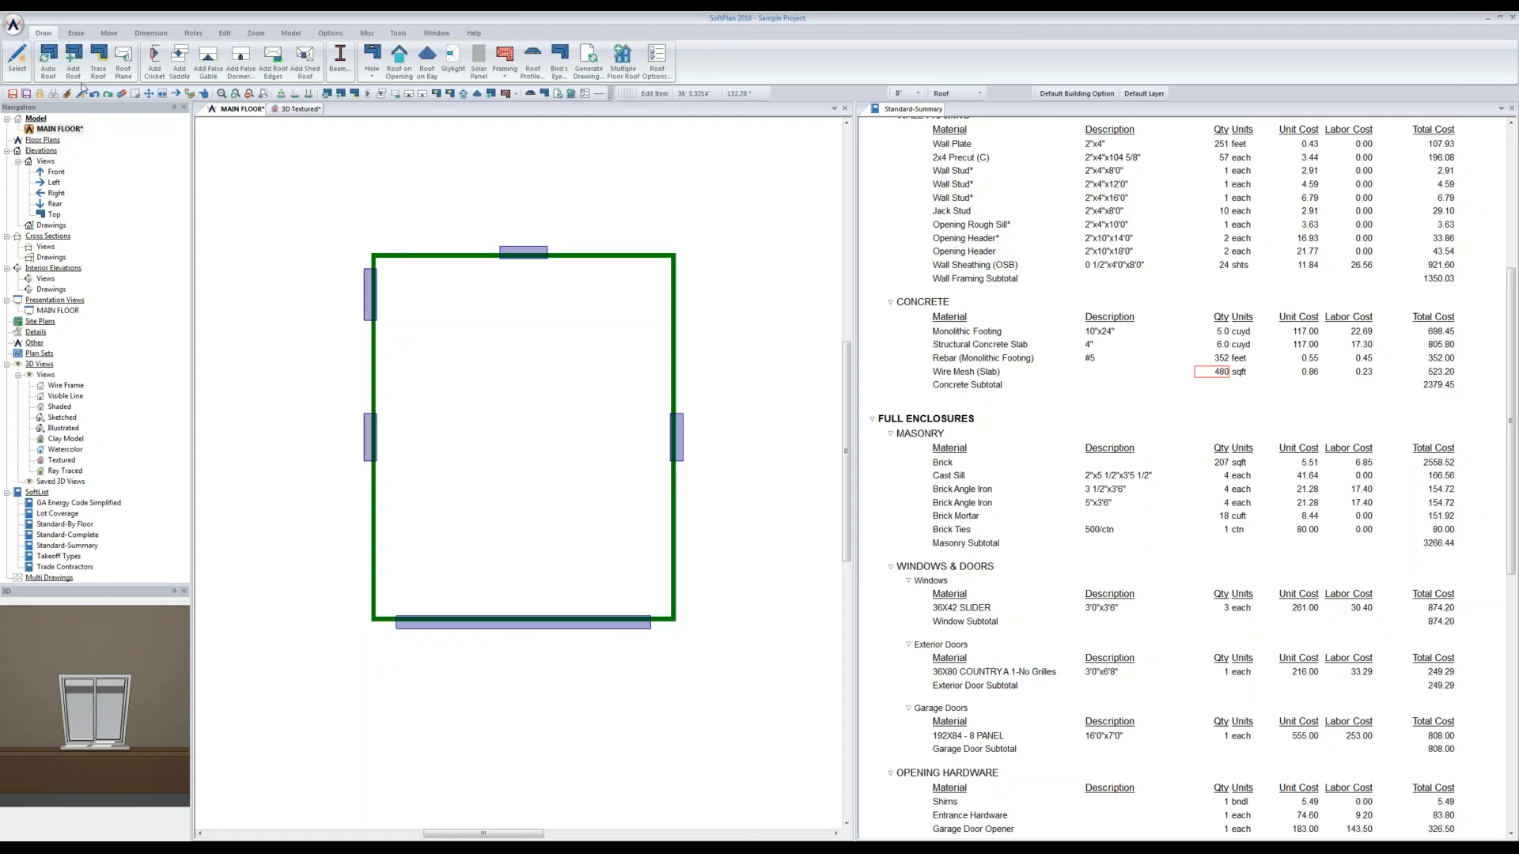
pyautogui.click(49, 63)
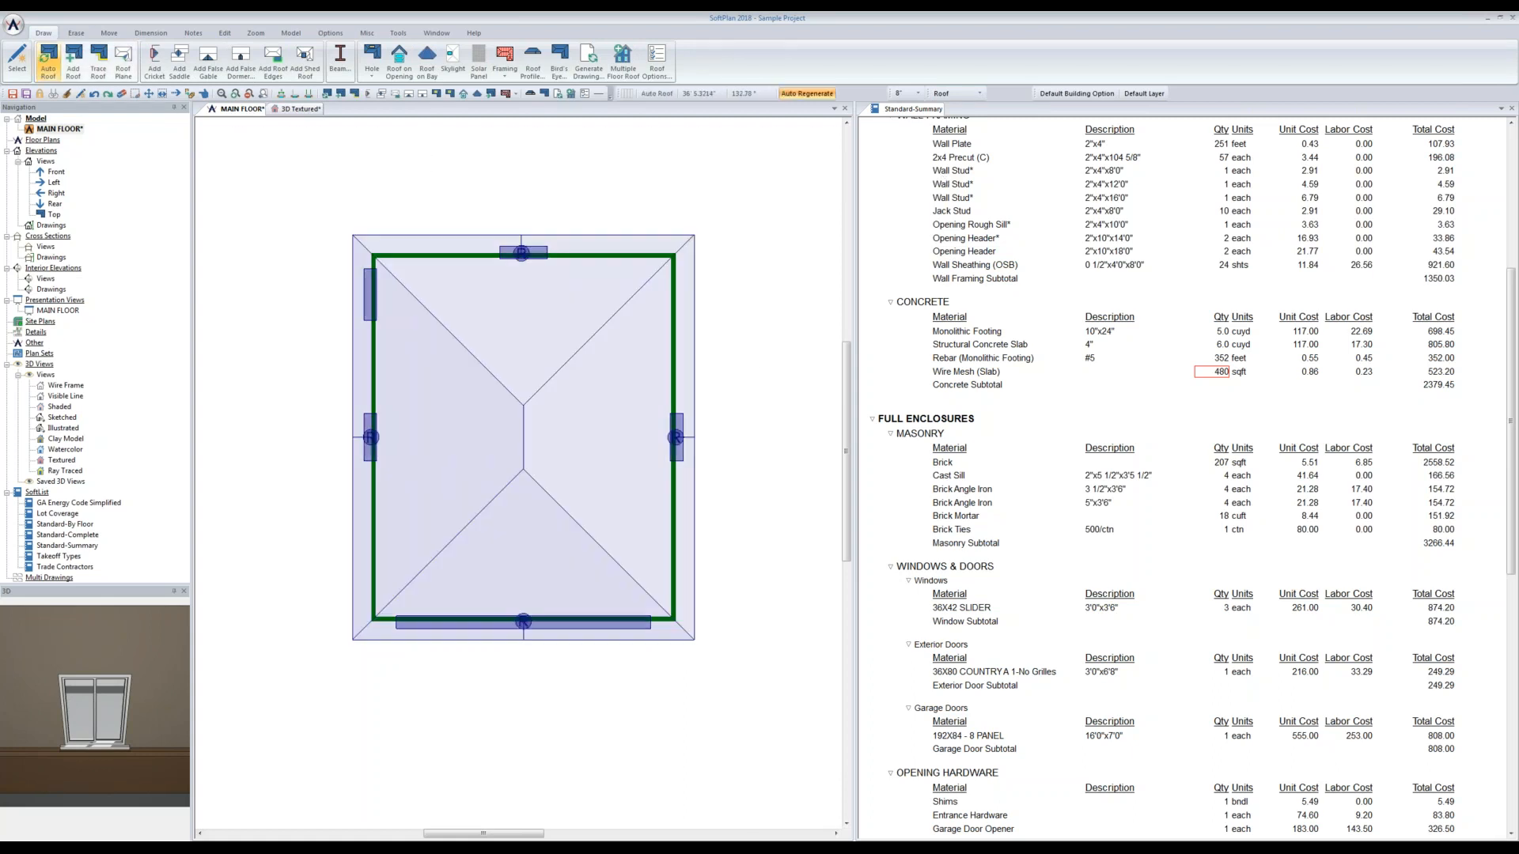
# Step: Apply gables to the front and rear ends of the hip roof on the main floor plan
pyautogui.rightClick(517, 595)
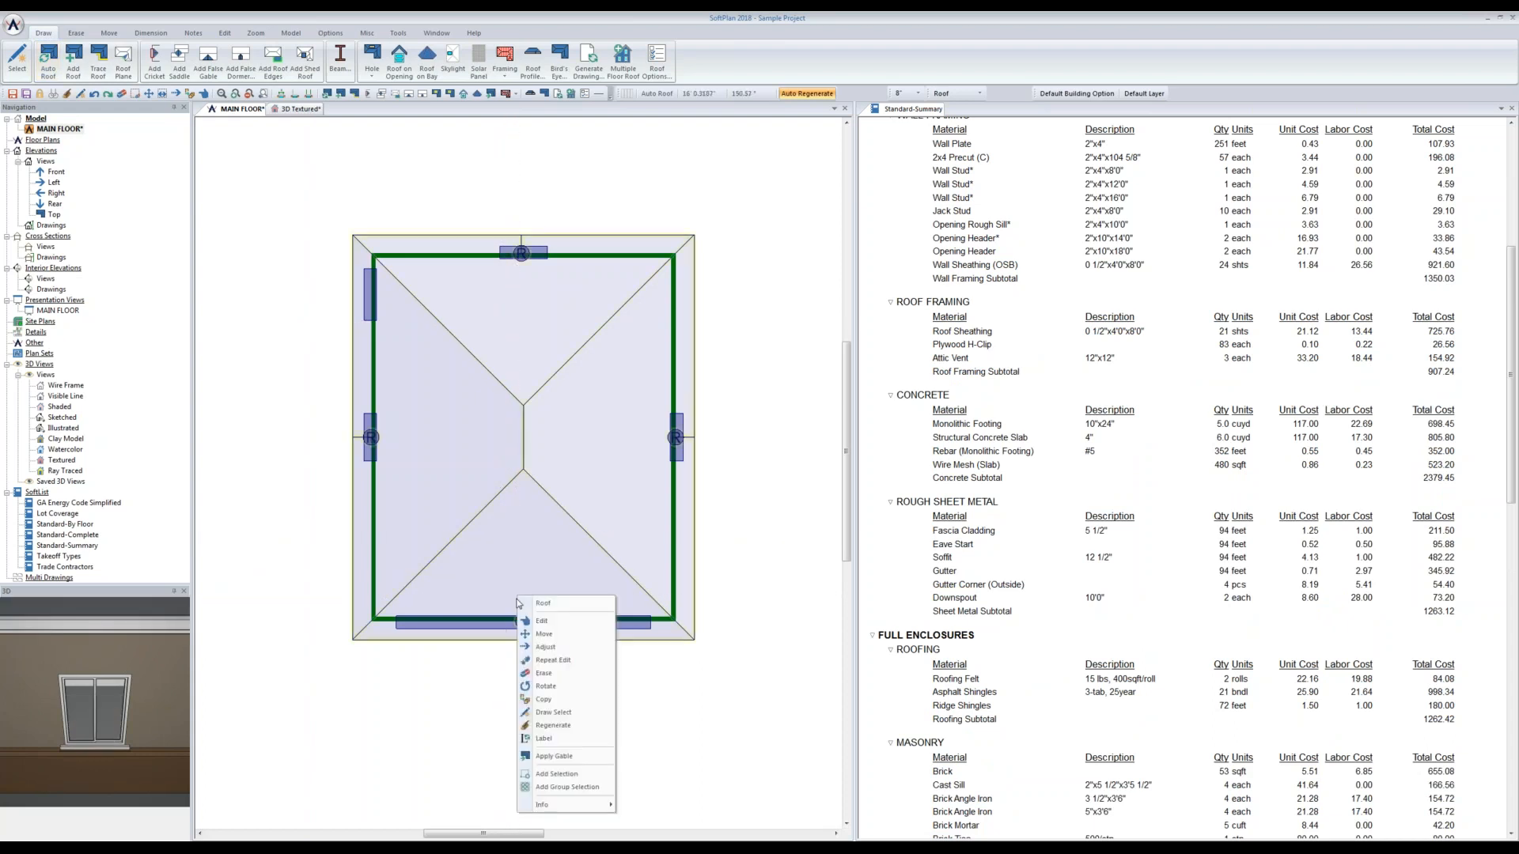
pyautogui.click(557, 755)
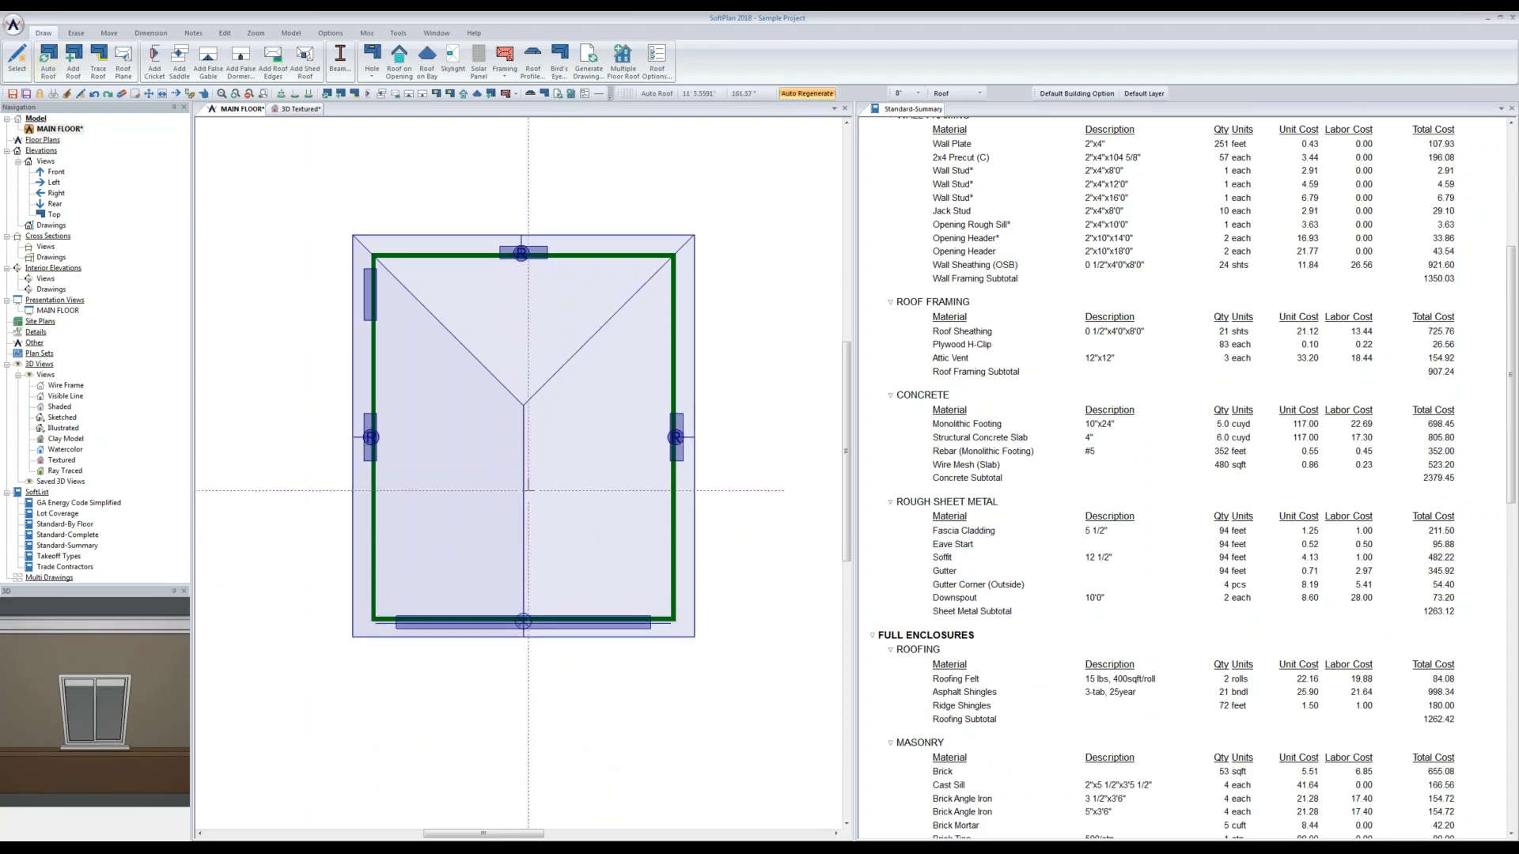
pyautogui.rightClick(564, 244)
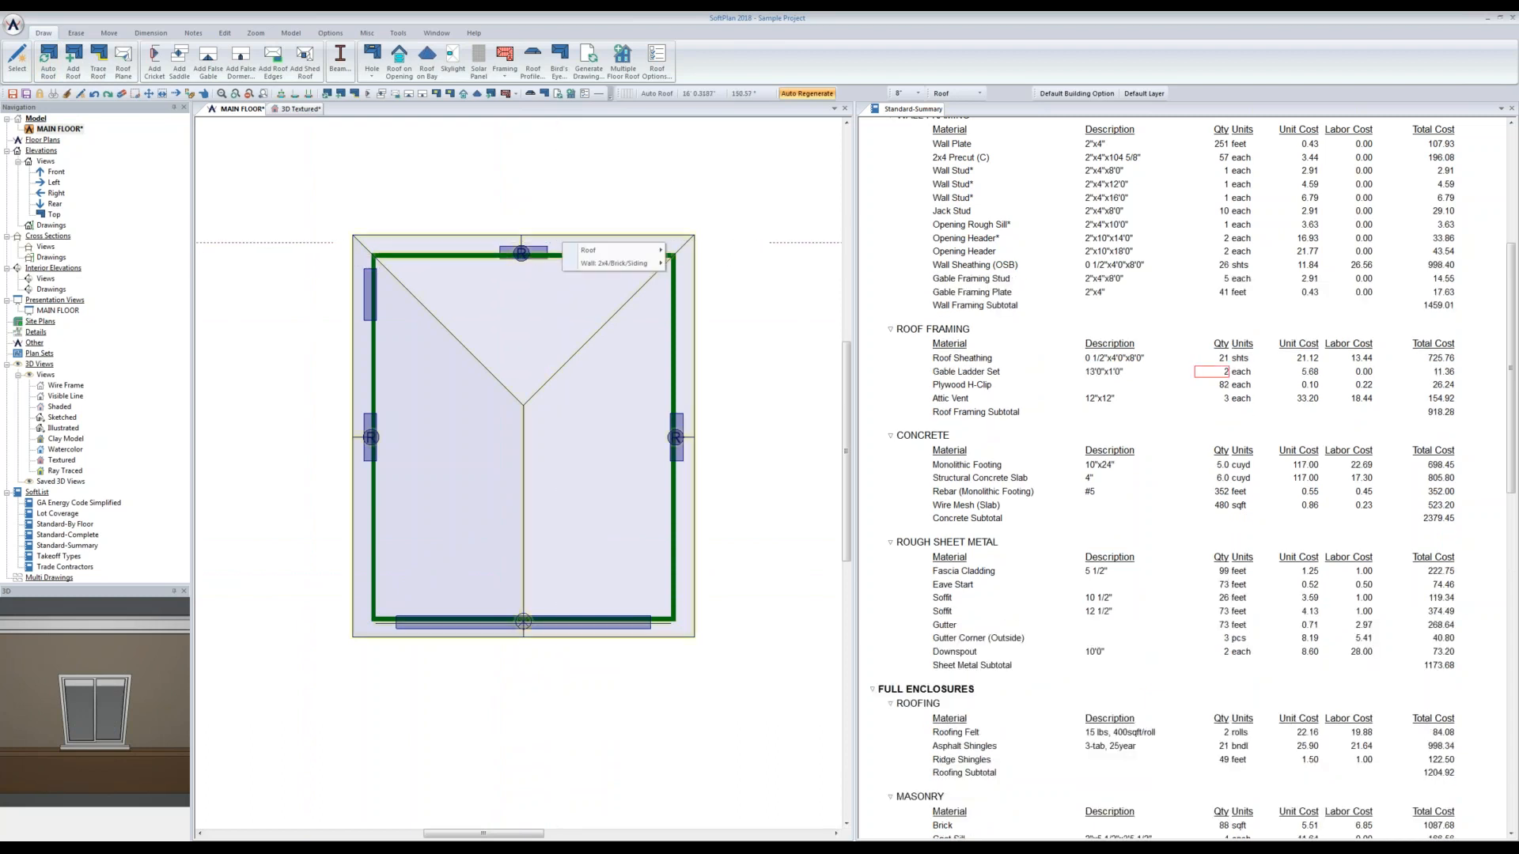
pyautogui.moveTo(587, 253)
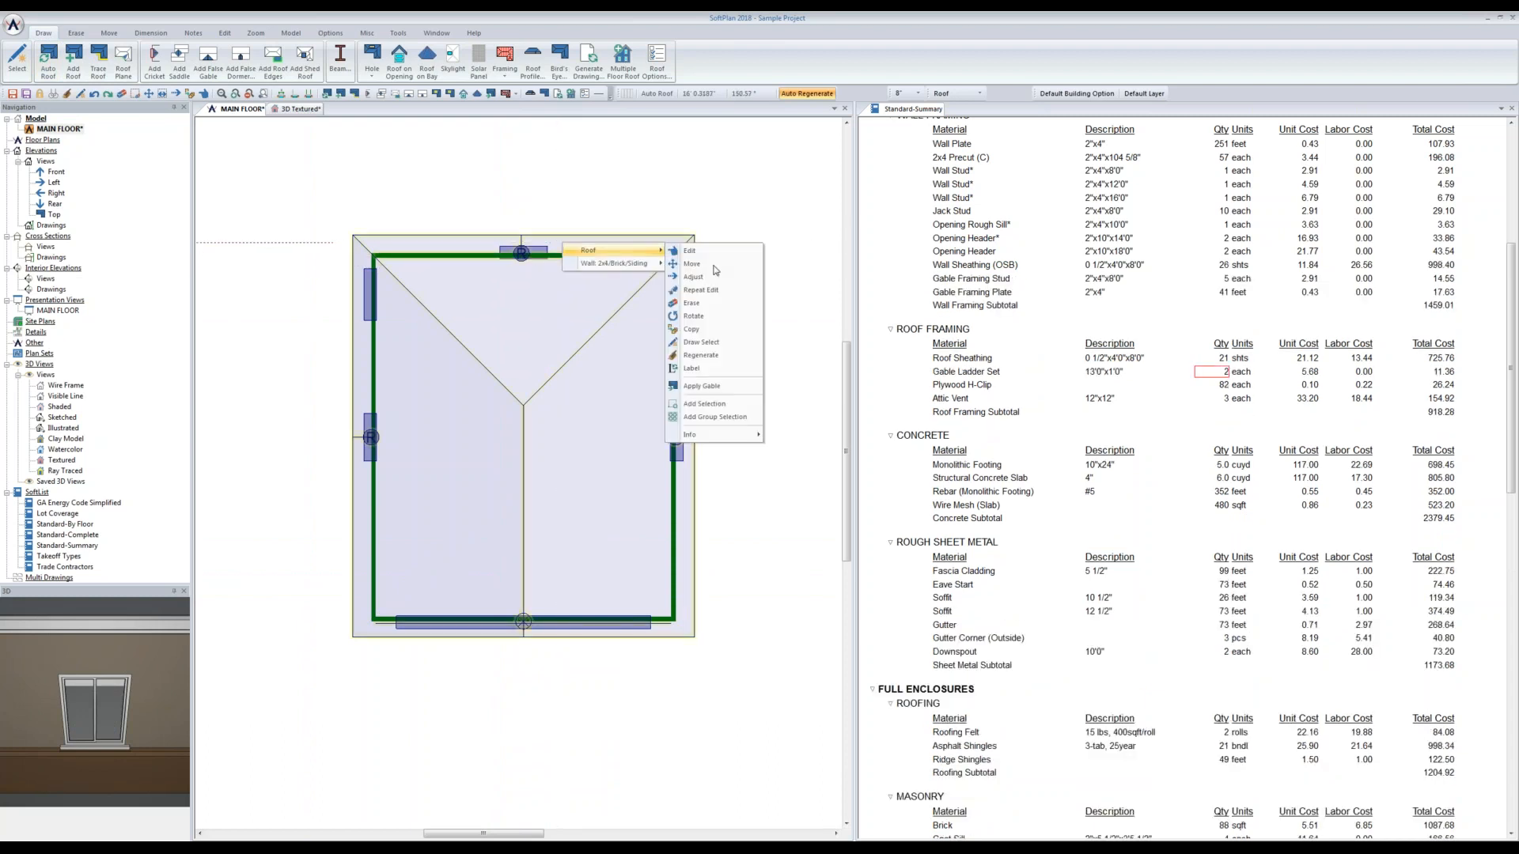
pyautogui.click(716, 390)
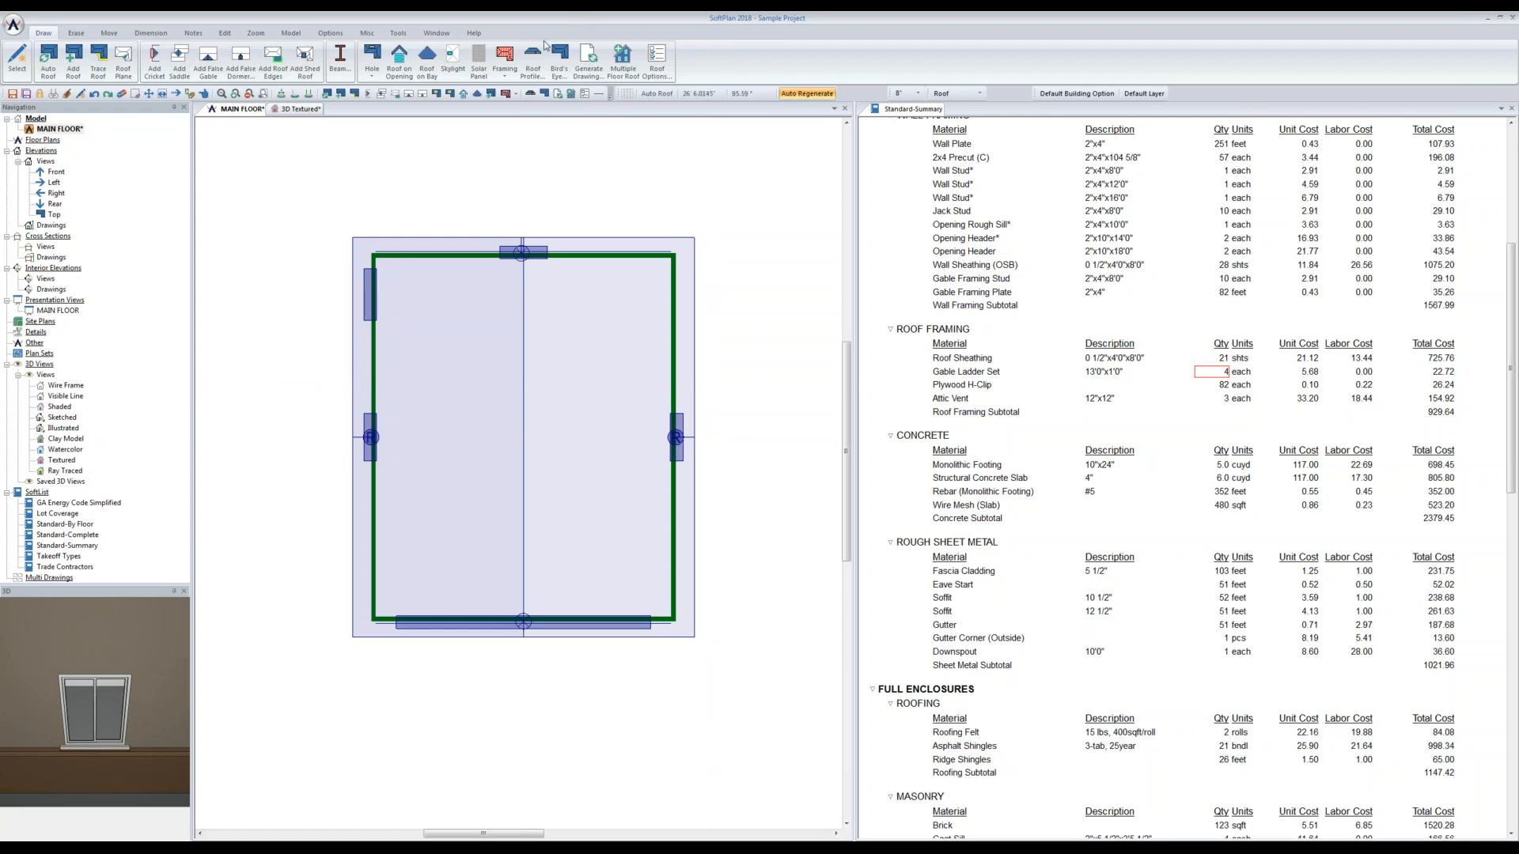
# Step: Frame the whole gable roof with rafters using Auto Stick Frame
pyautogui.click(501, 61)
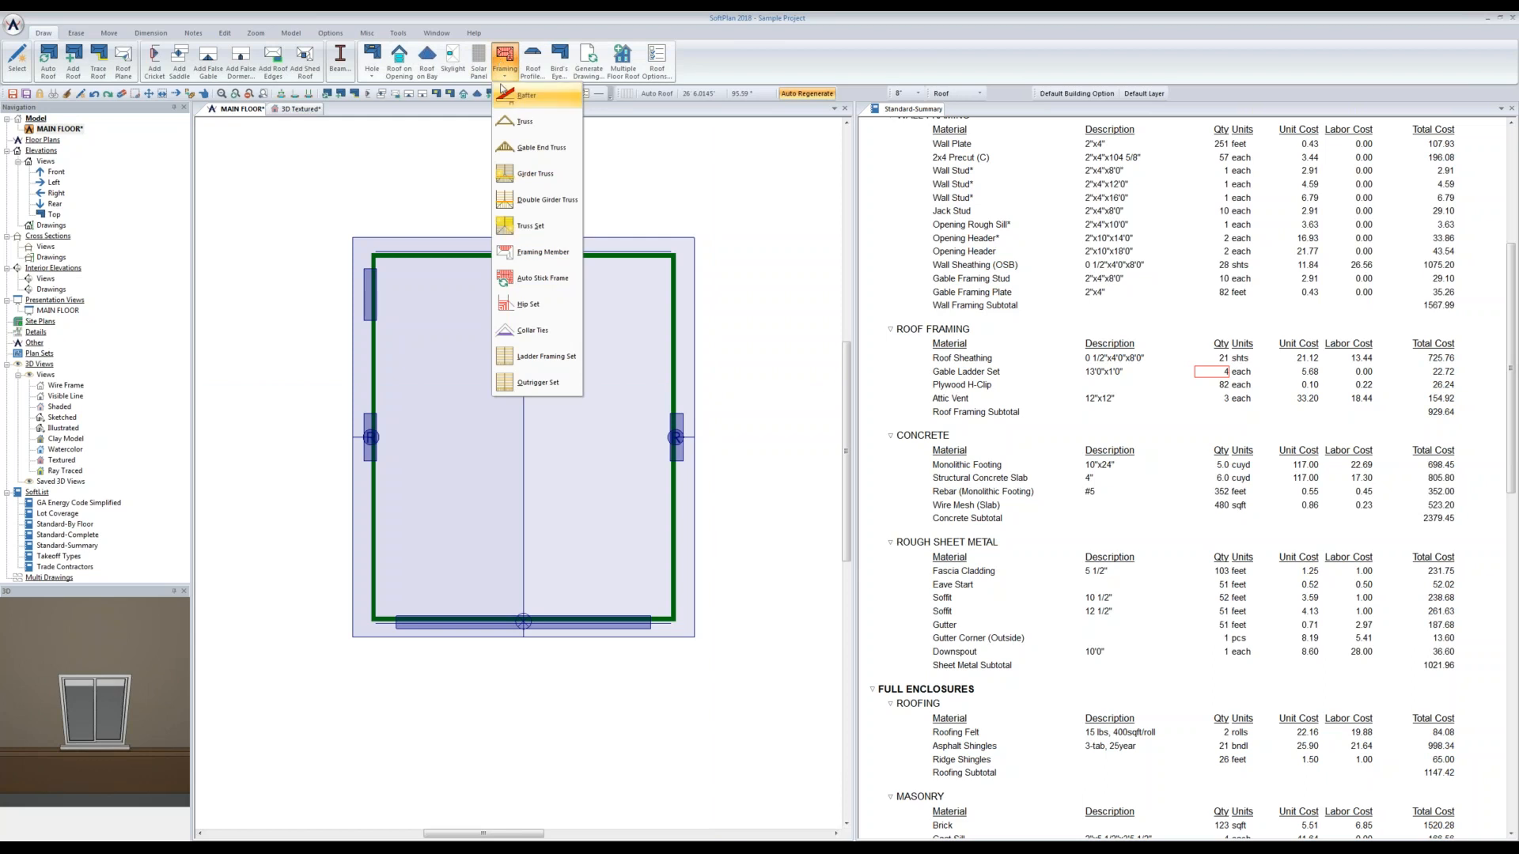
pyautogui.click(518, 278)
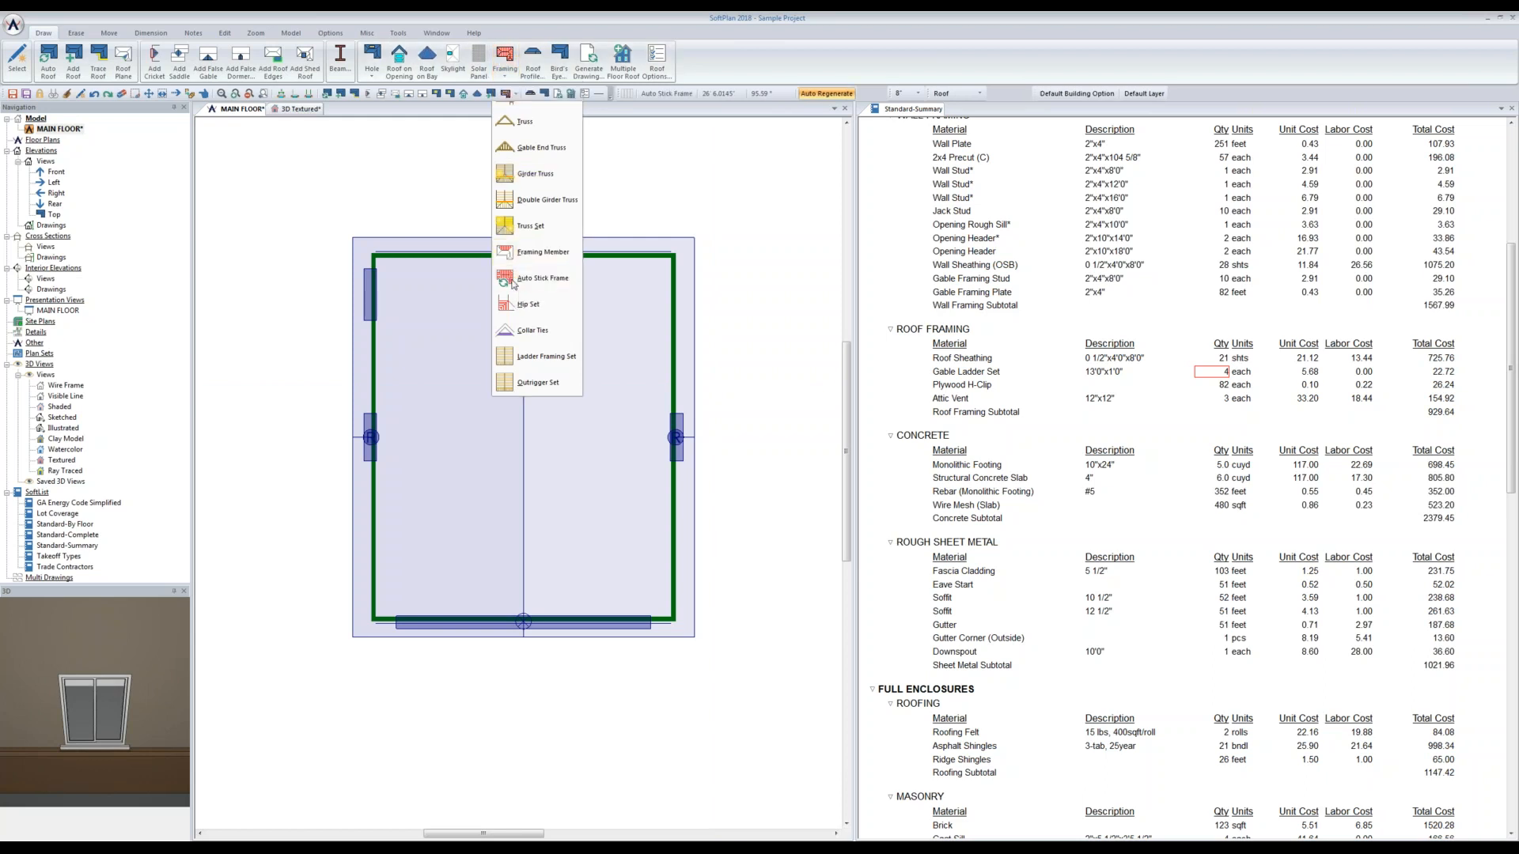
pyautogui.click(517, 364)
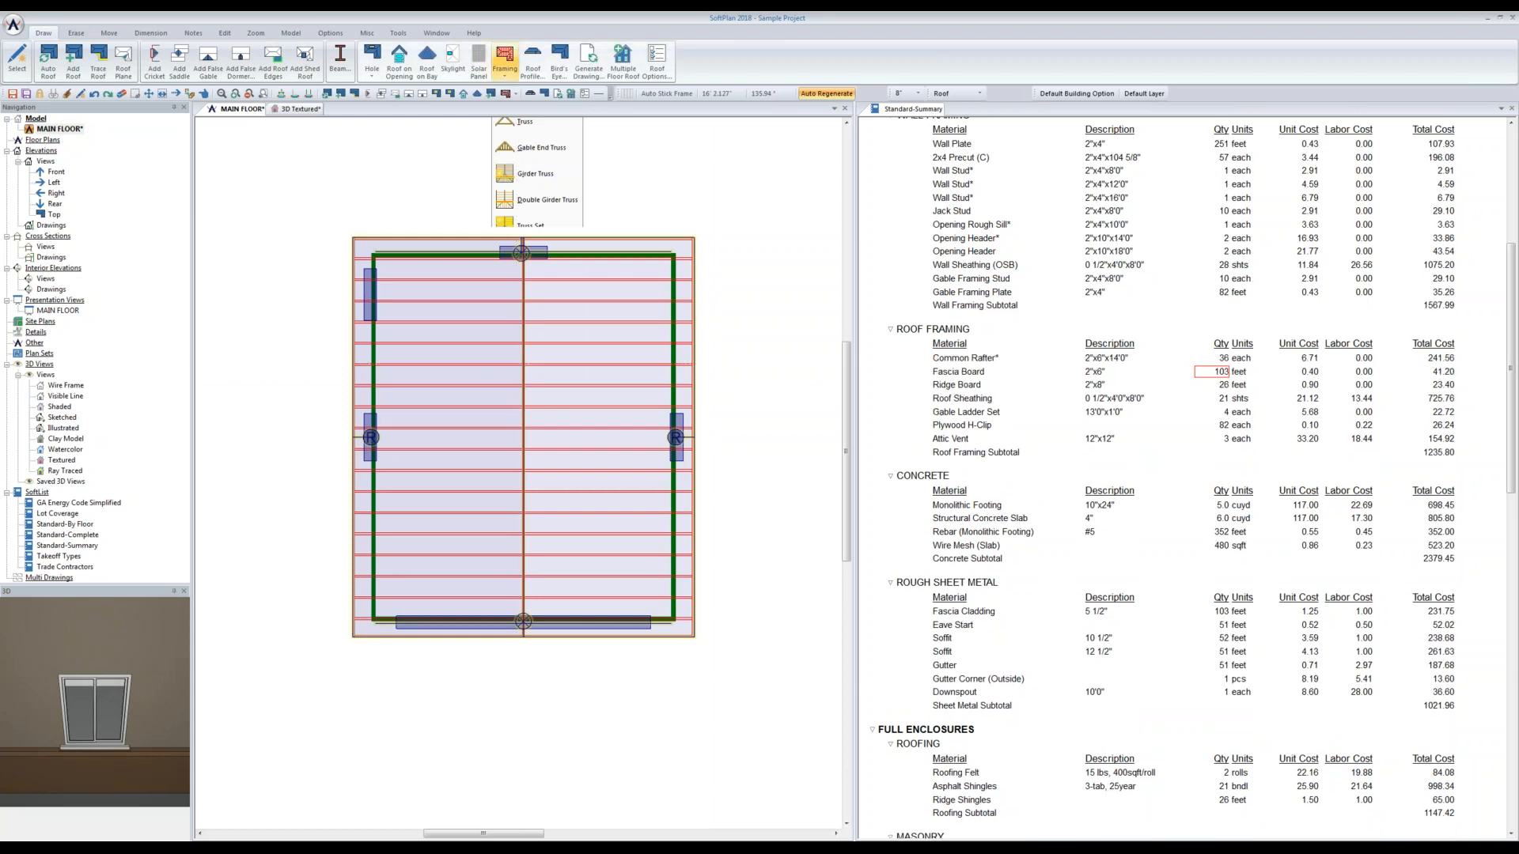
# Step: Draw a Ladder Framing Set along the overhang at each gable end of the roof
pyautogui.click(503, 58)
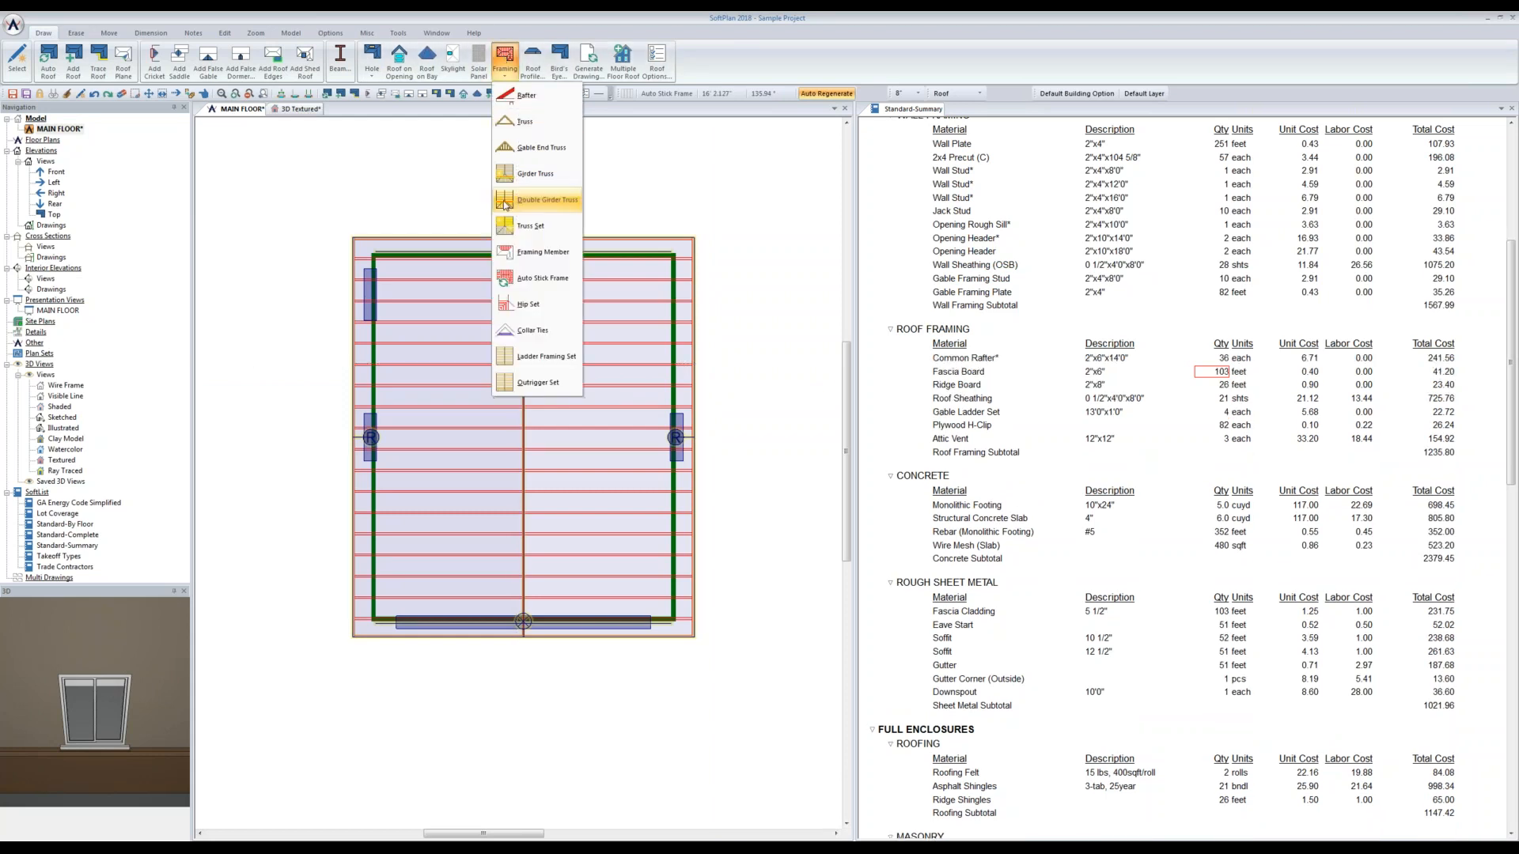
pyautogui.click(527, 362)
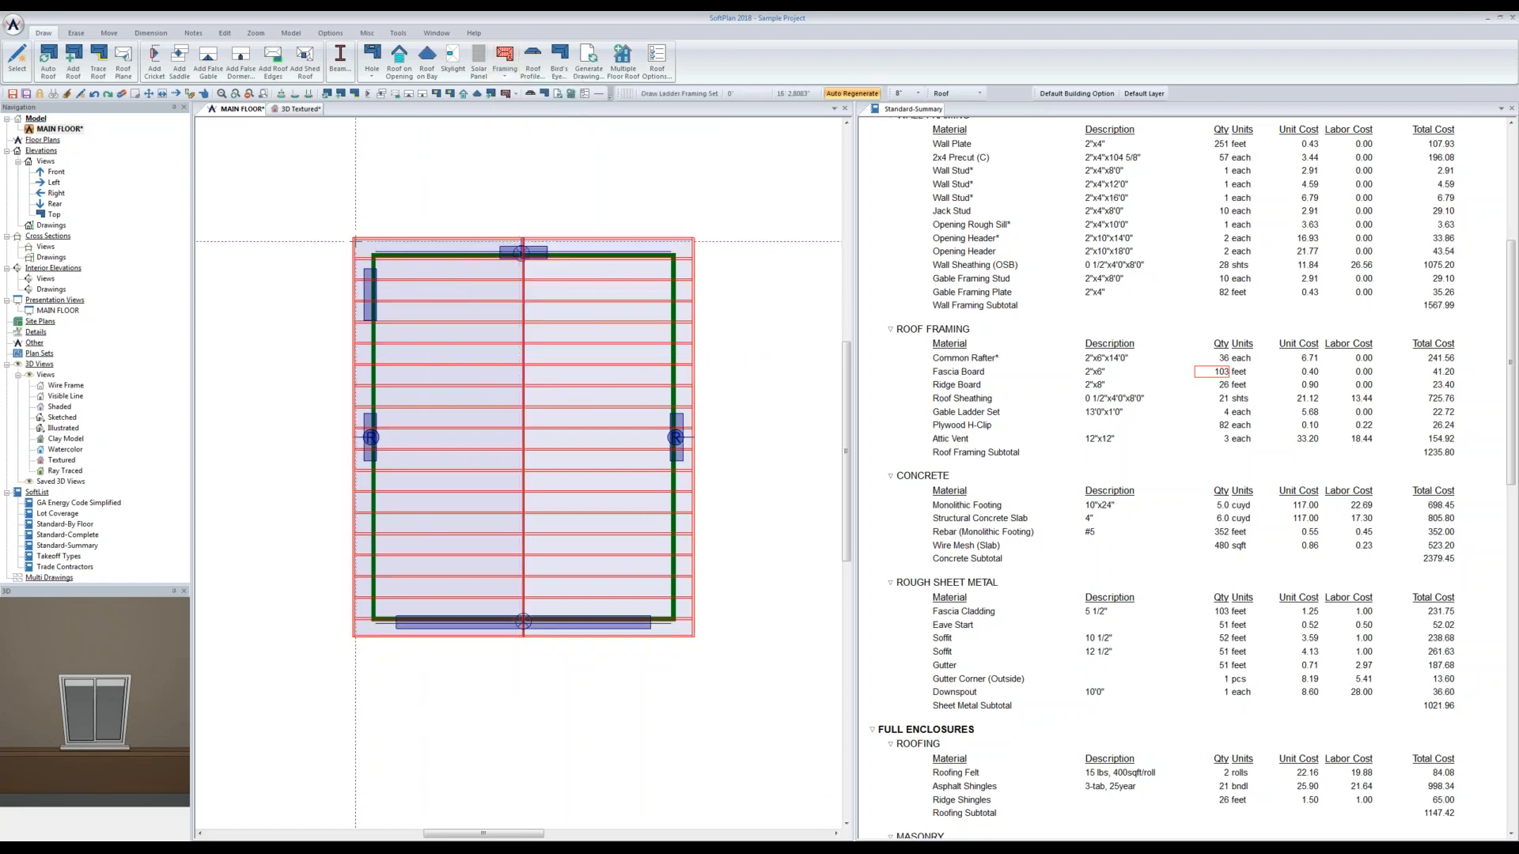
pyautogui.click(355, 242)
pyautogui.click(698, 241)
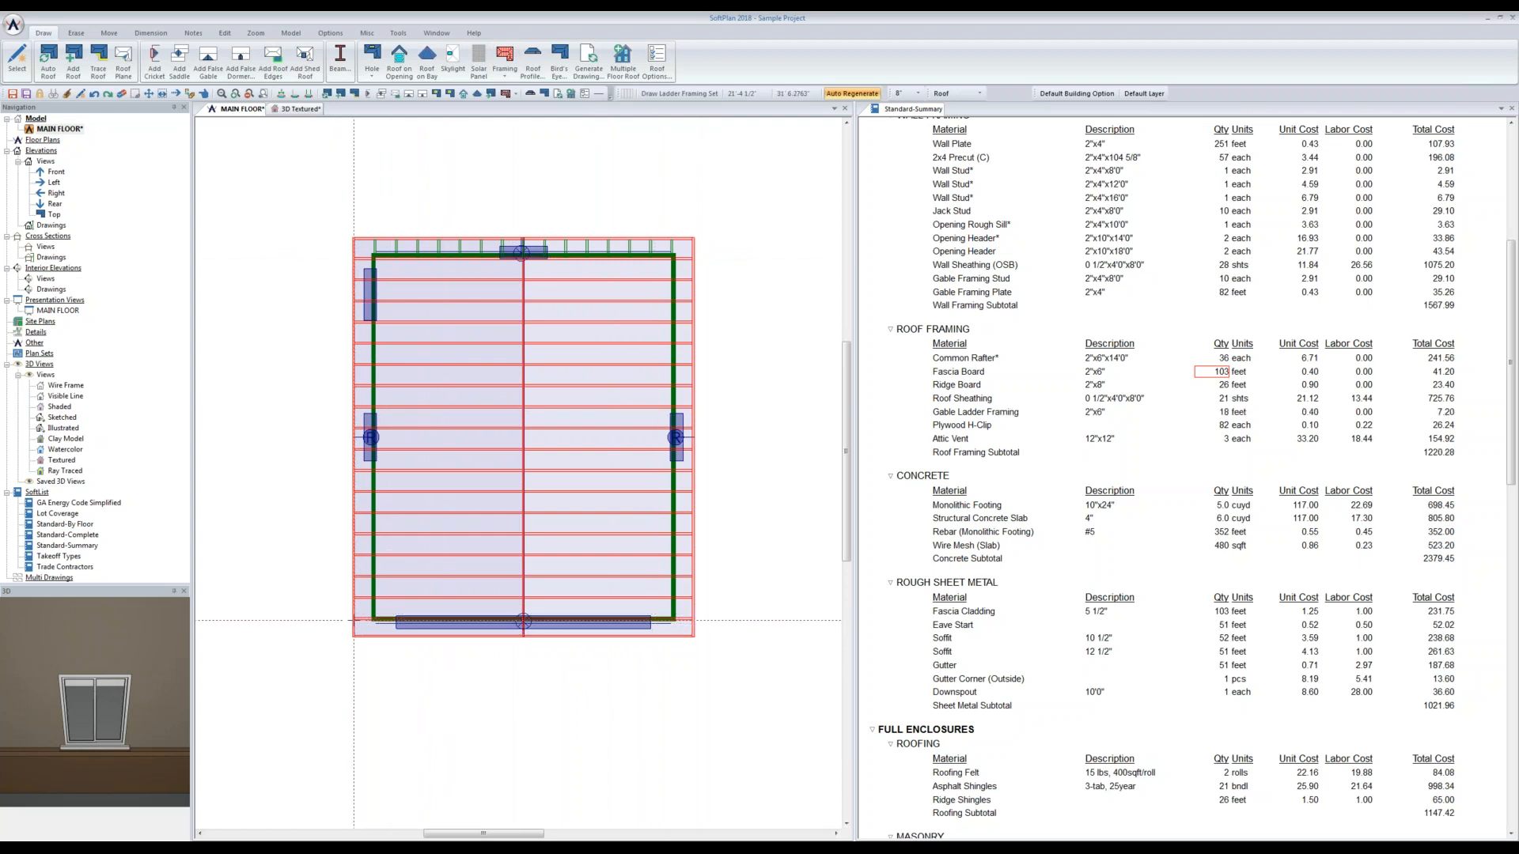
pyautogui.click(696, 636)
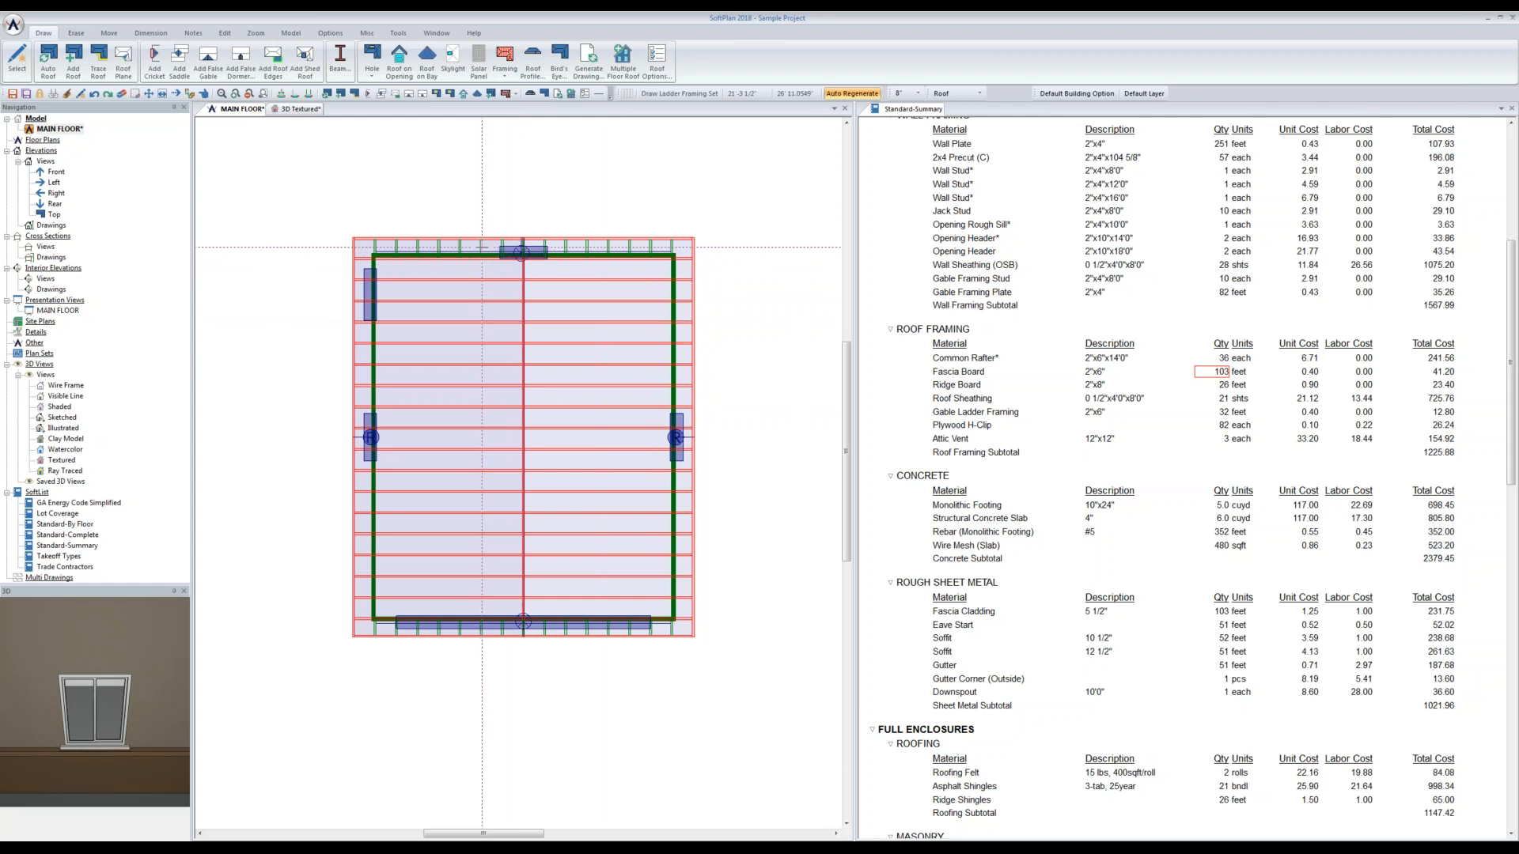
# Step: Set the rear ladder framing set's spacing to 24" and repeat the same edit on the front ladder framing set
pyautogui.rightClick(482, 247)
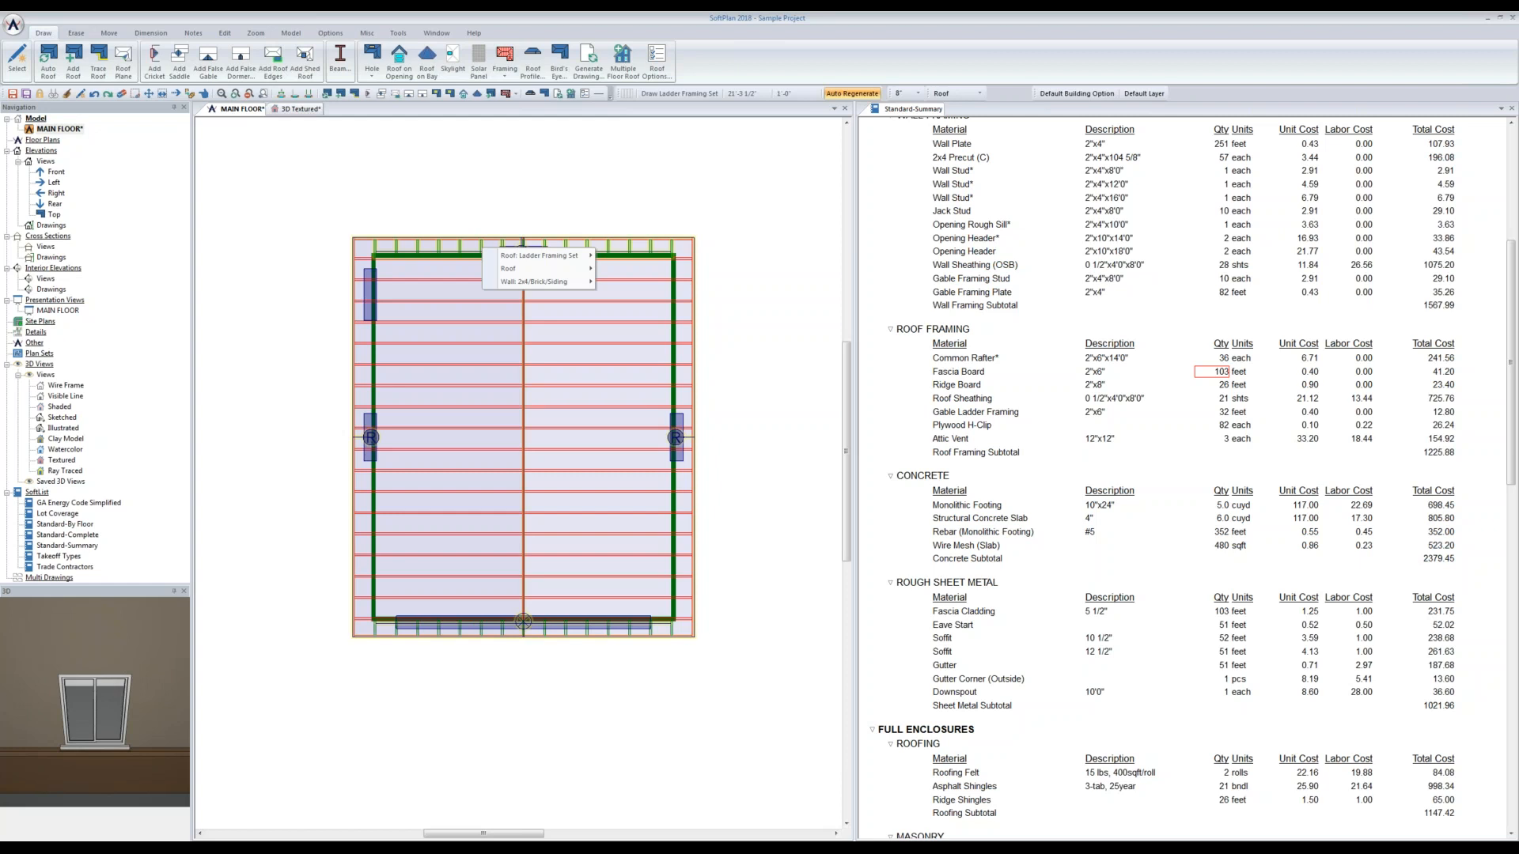
pyautogui.moveTo(541, 258)
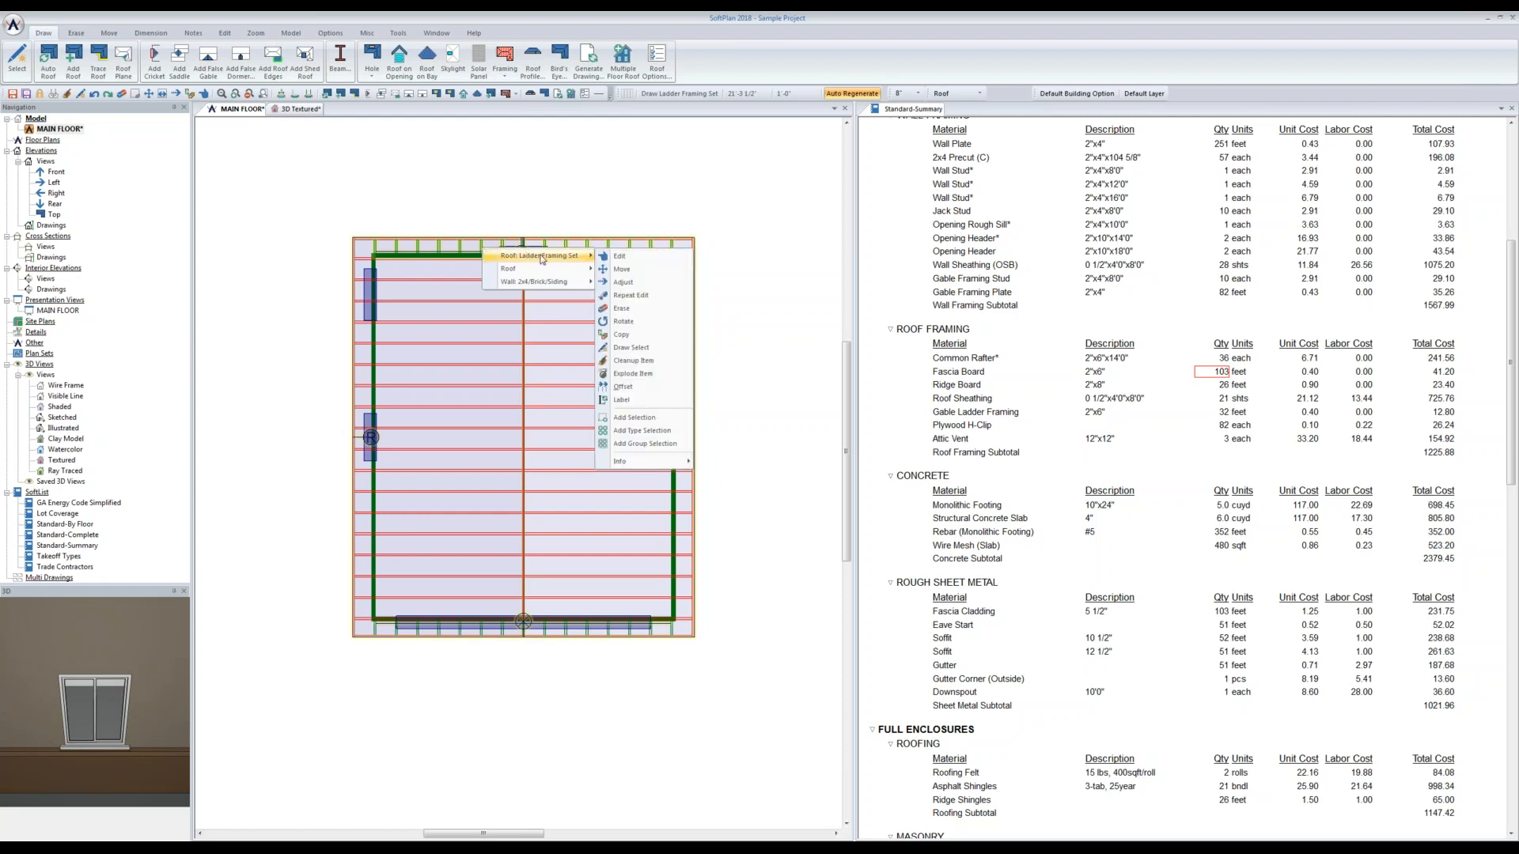
pyautogui.click(620, 256)
pyautogui.click(153, 183)
pyautogui.write('24.000"')
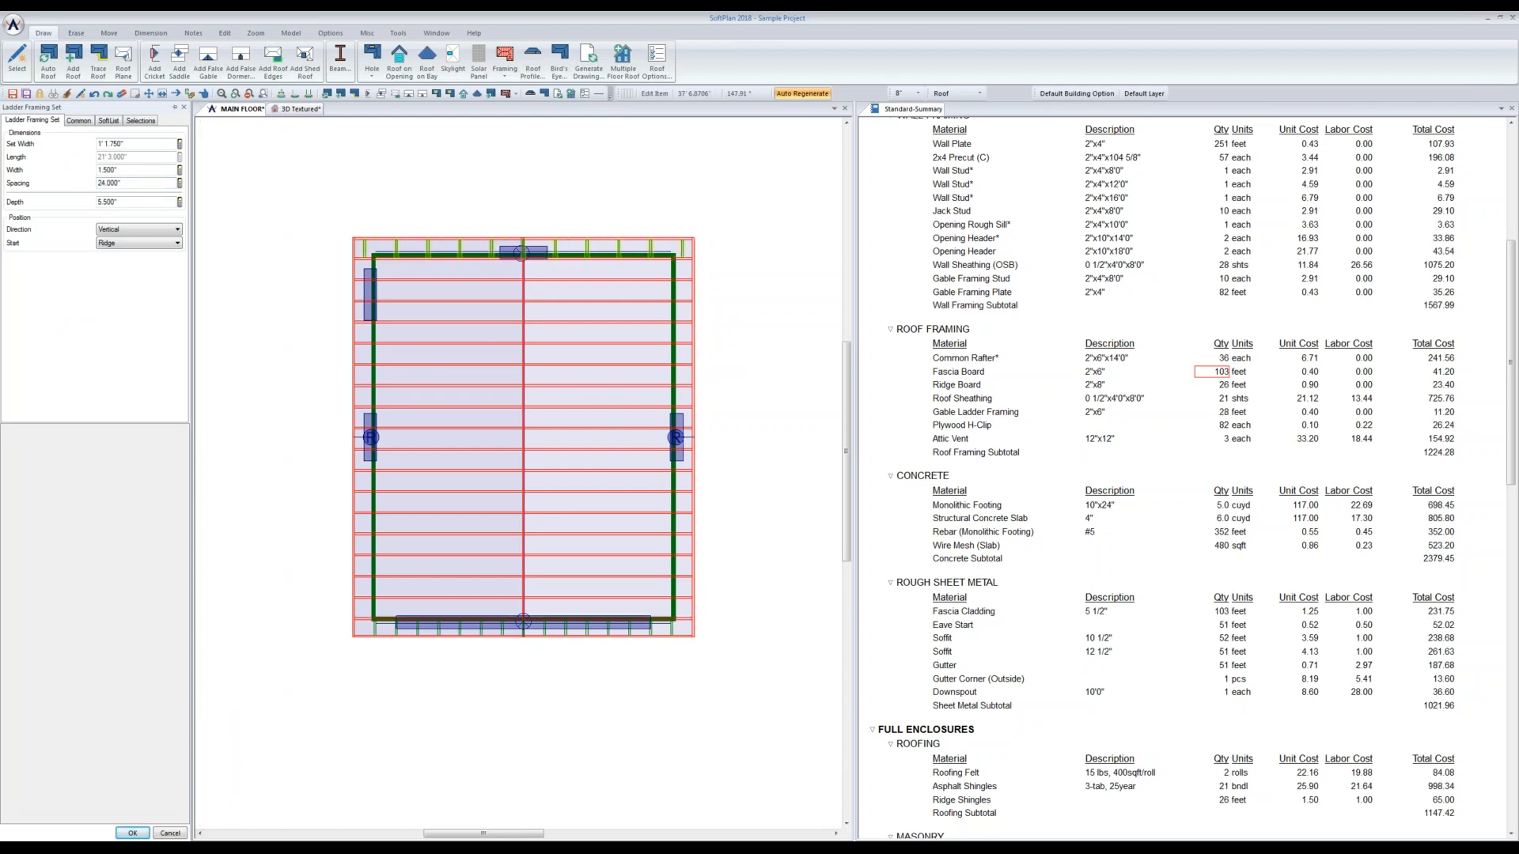
pyautogui.click(132, 833)
pyautogui.rightClick(249, 640)
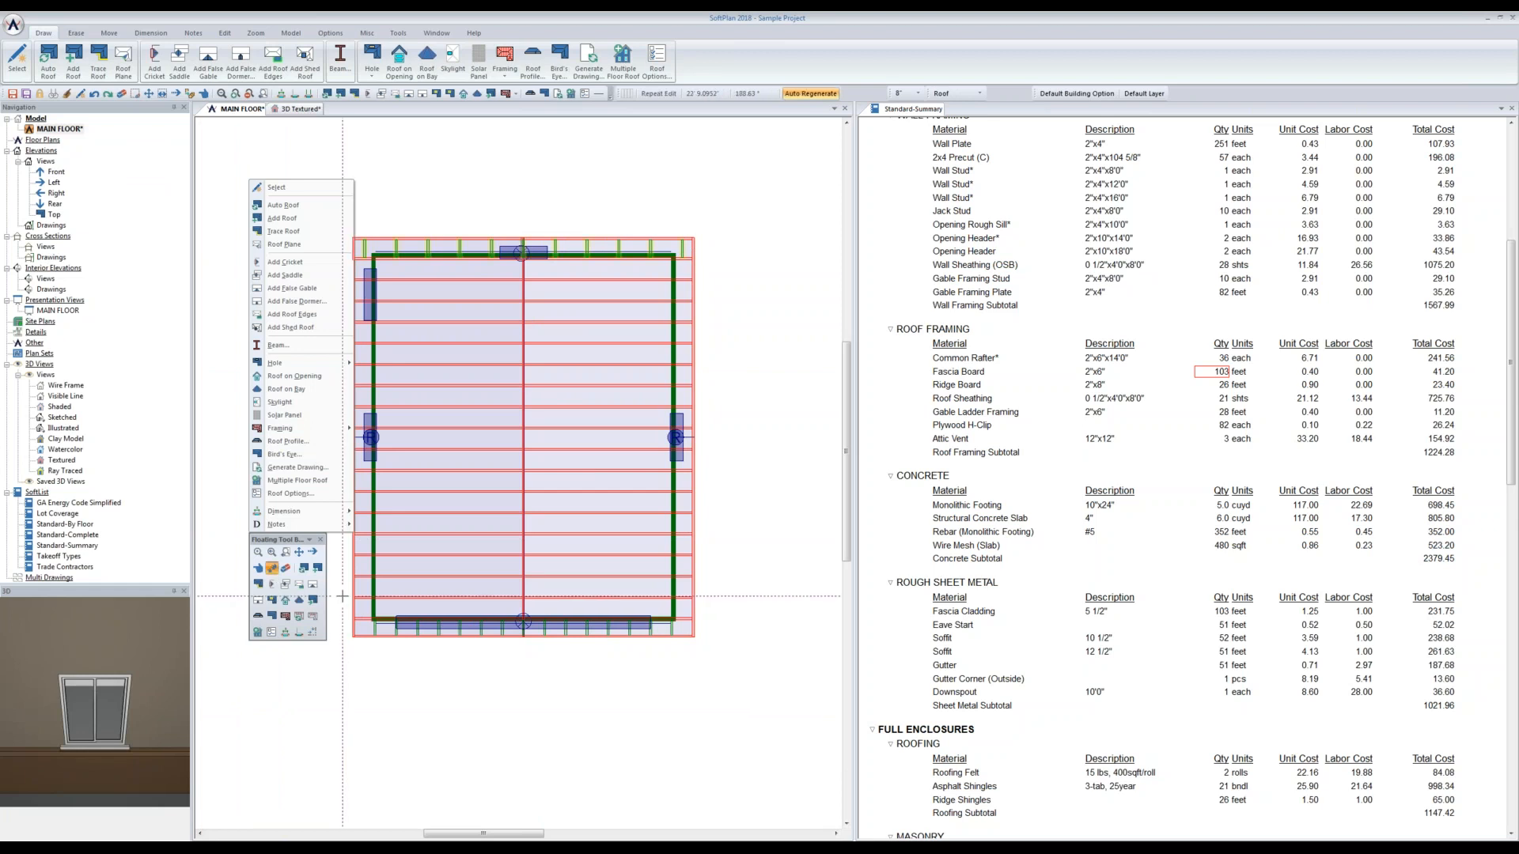
pyautogui.click(272, 570)
pyautogui.click(448, 632)
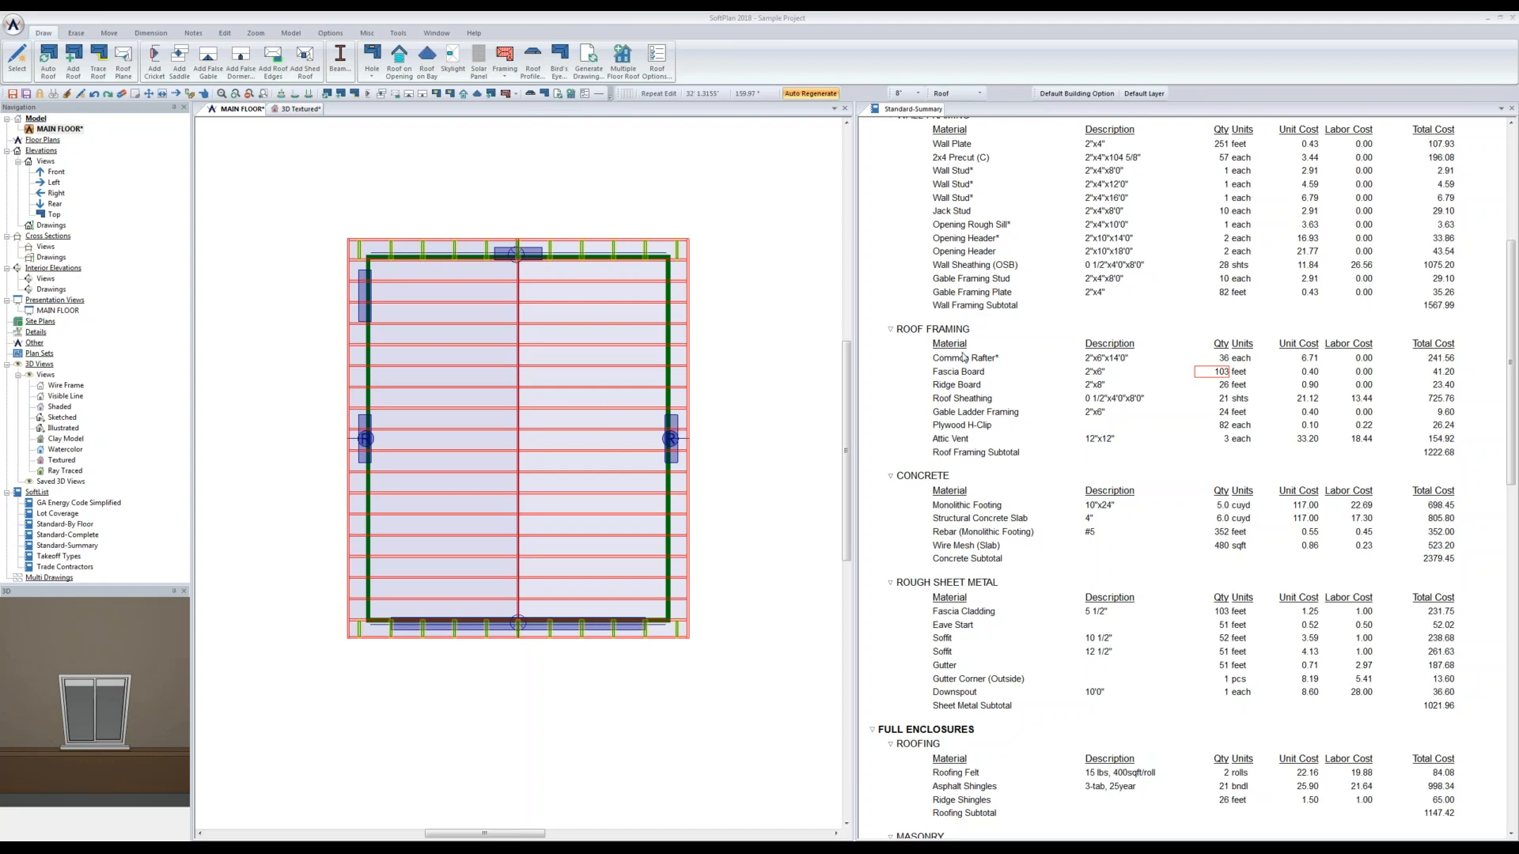
# Step: Examine the Common Rafter piece lengths in the Standard-Summary CutList report, and return to the summary report
pyautogui.click(1113, 364)
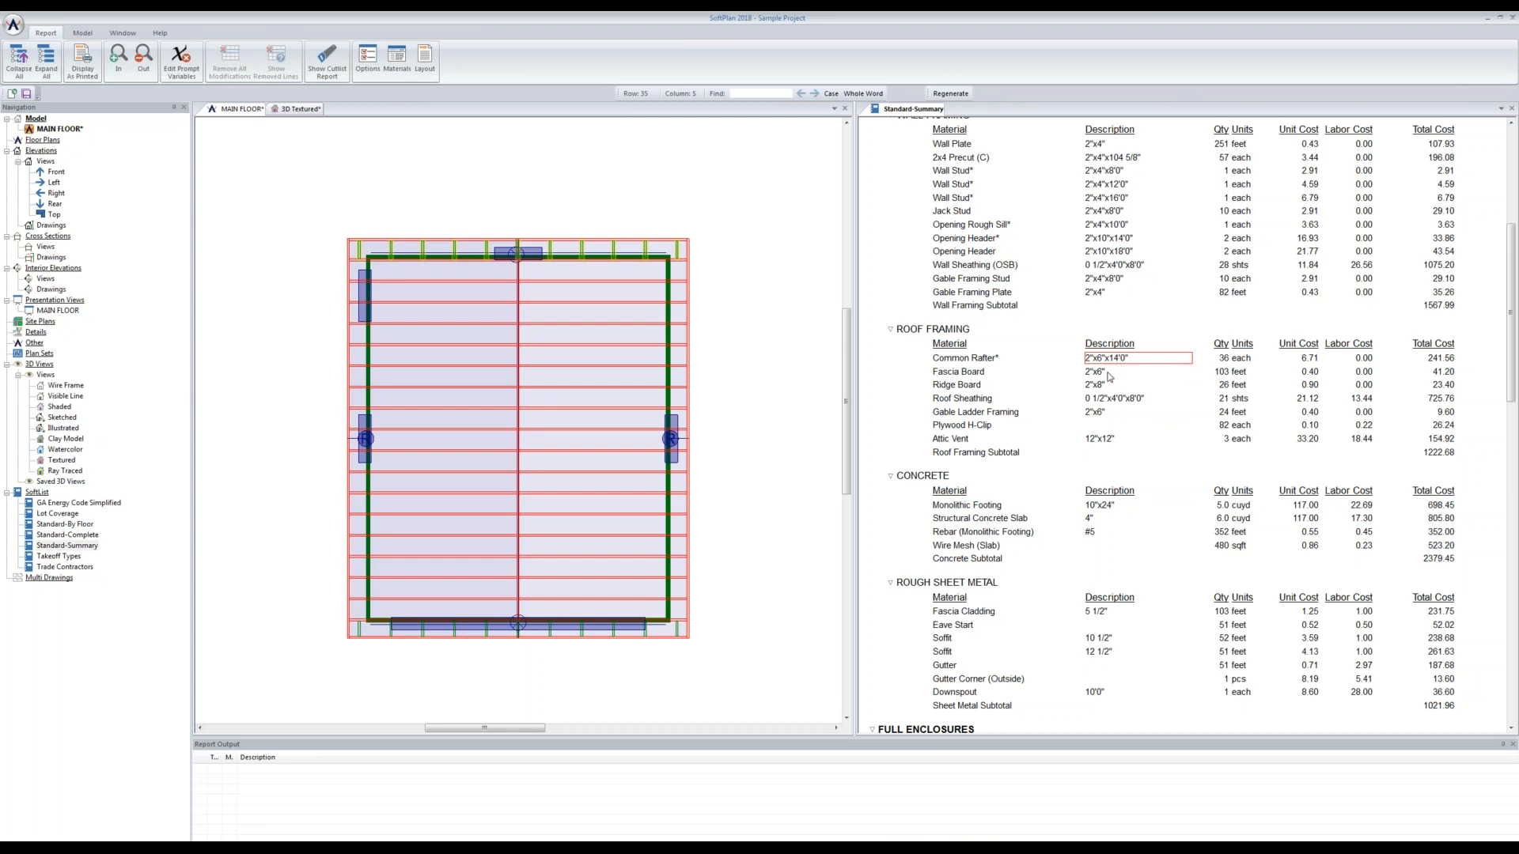
pyautogui.click(339, 77)
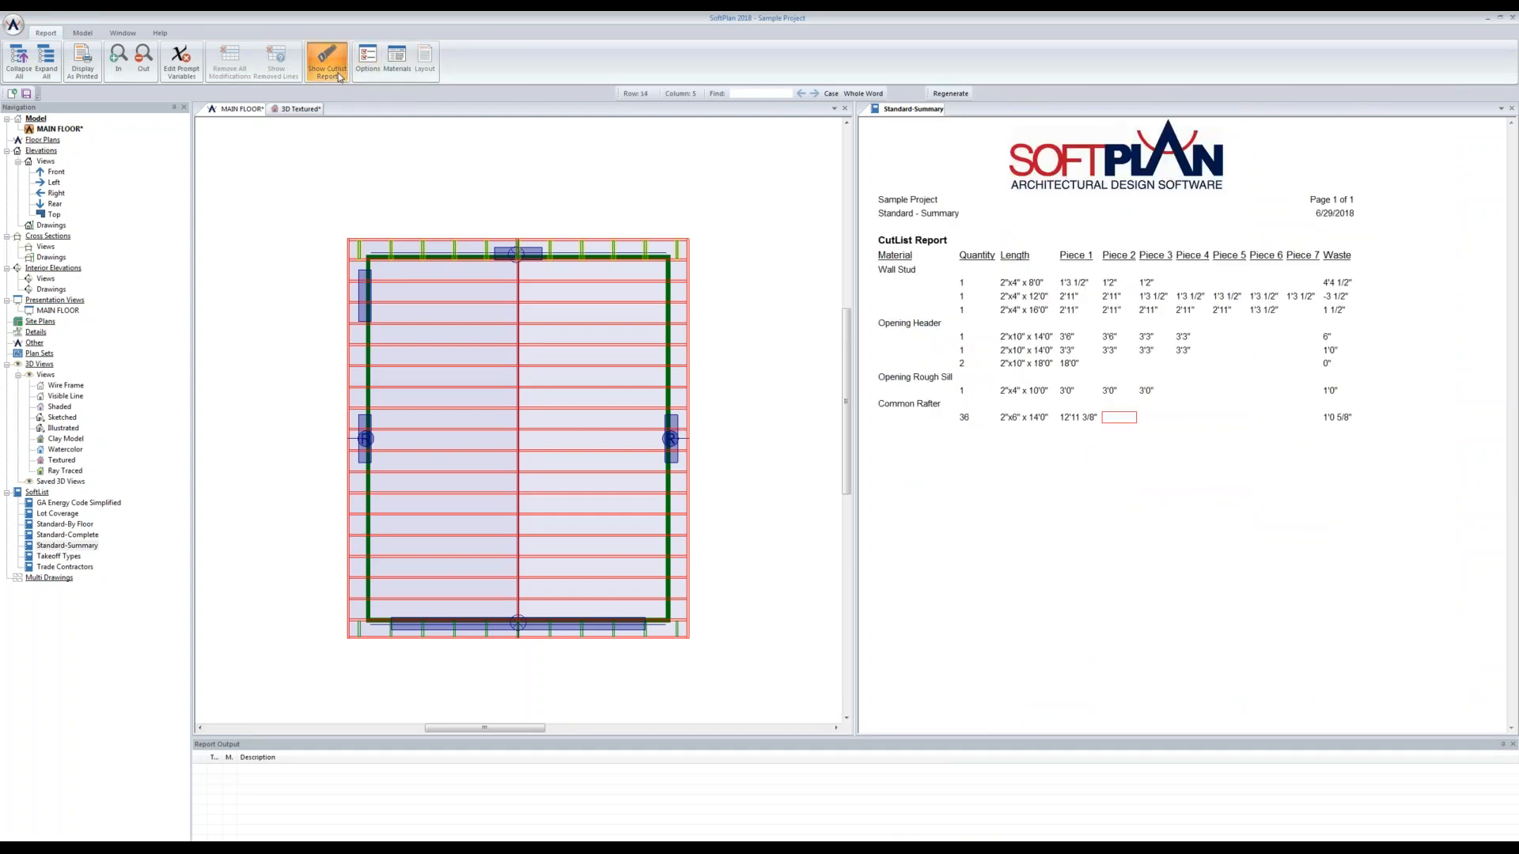
pyautogui.click(1077, 419)
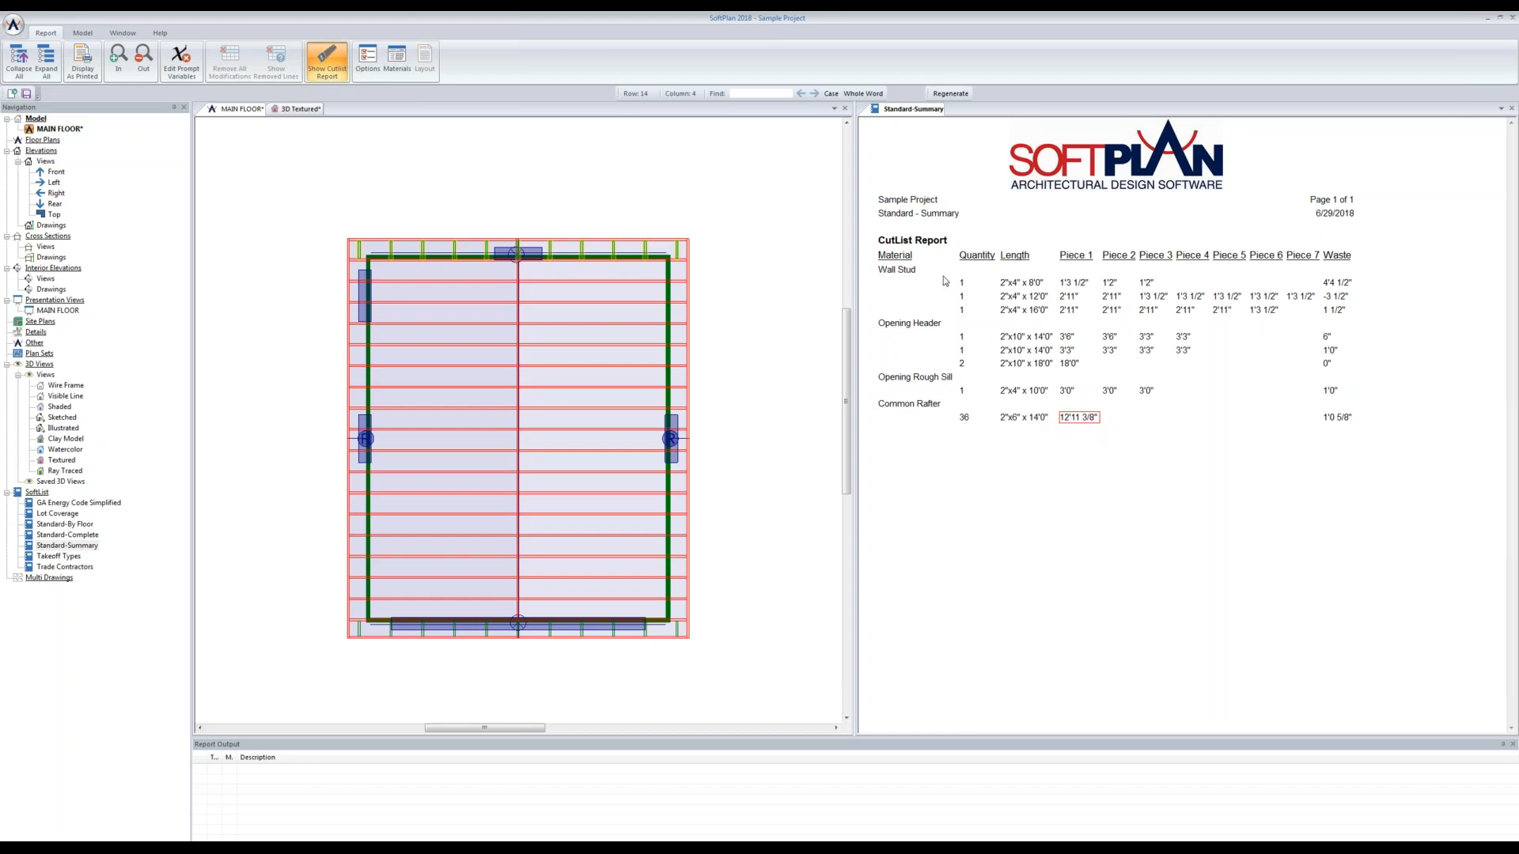
pyautogui.click(327, 69)
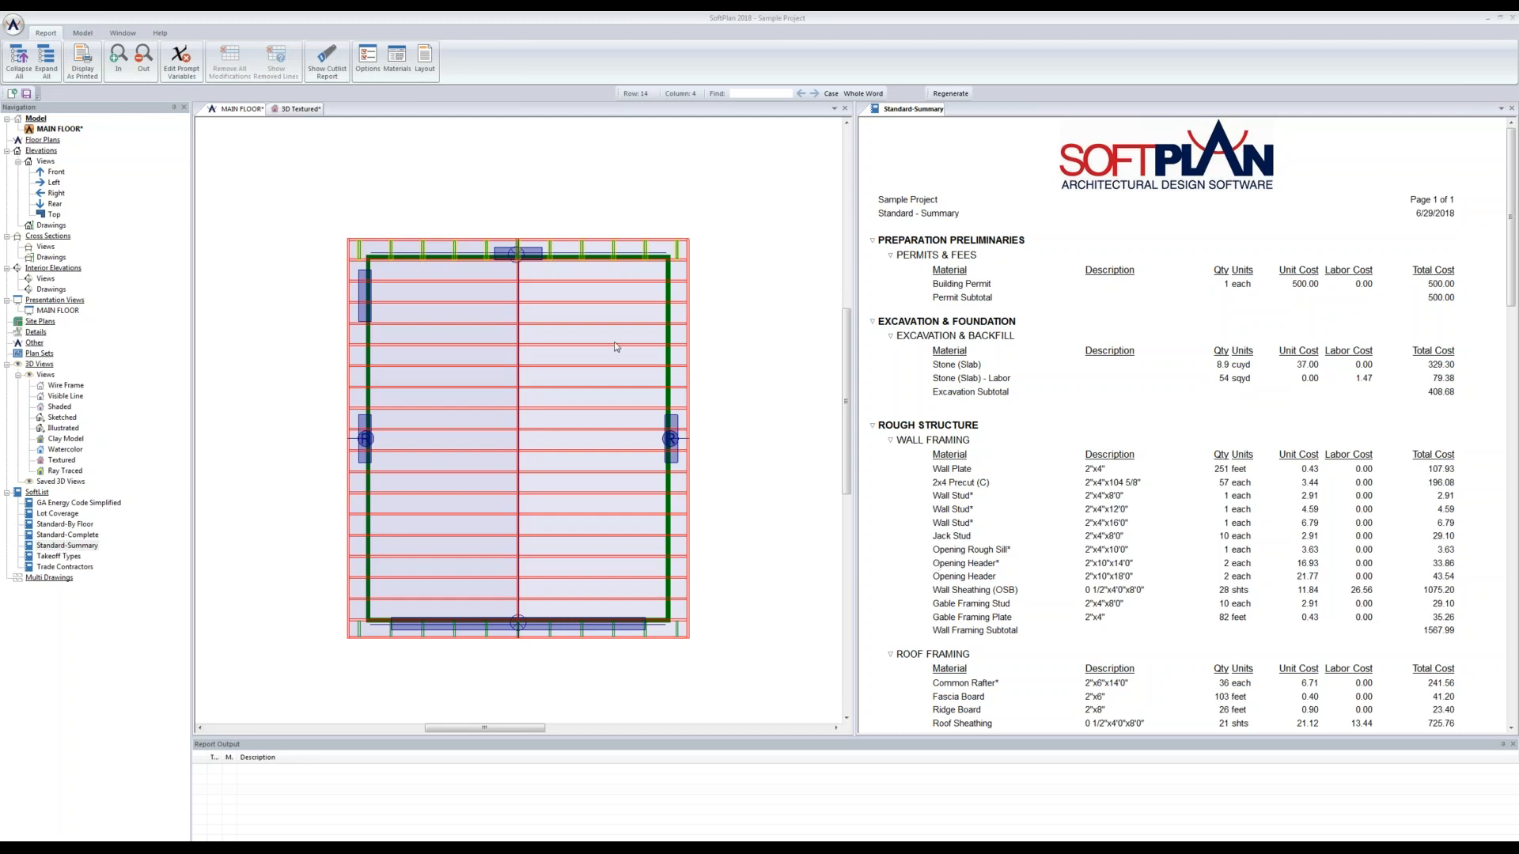
# Step: Switch the main floor plan to Room mode and place a 2 Car Garage room inside the walls with Auto Trace
pyautogui.click(603, 156)
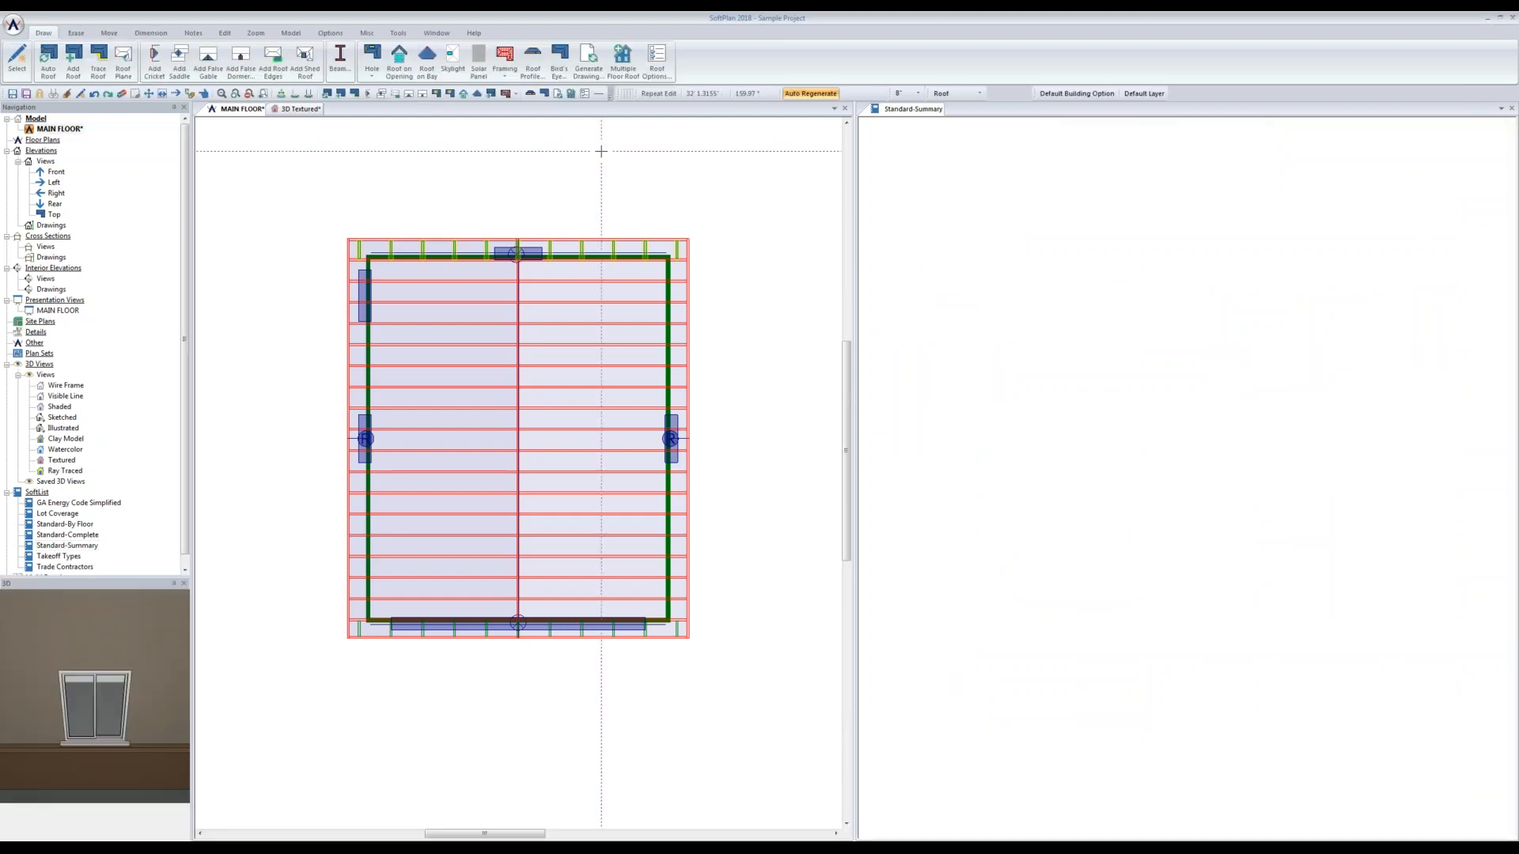
pyautogui.click(966, 94)
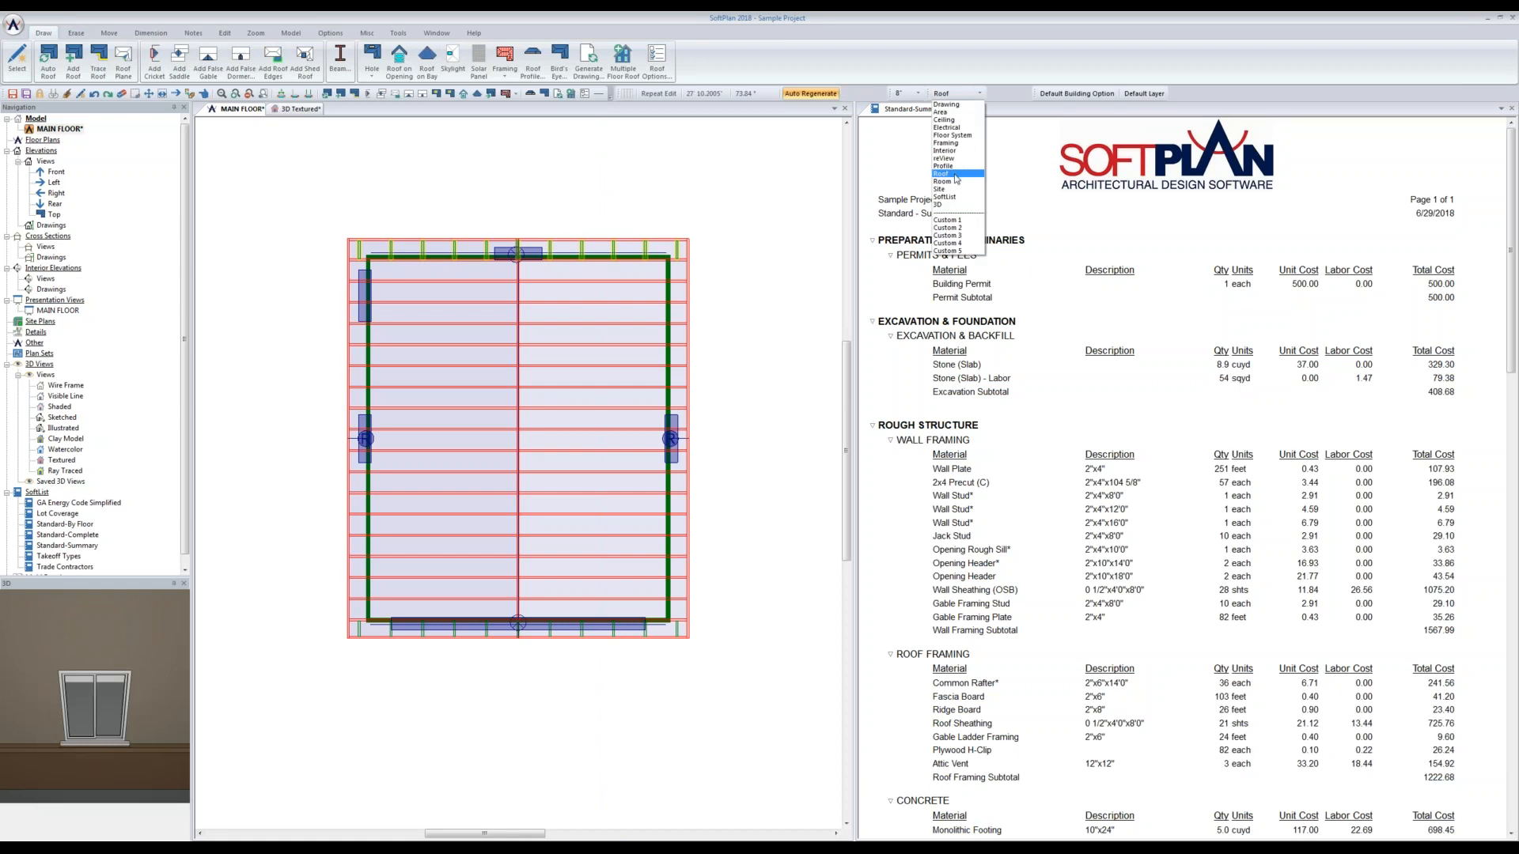
pyautogui.click(953, 183)
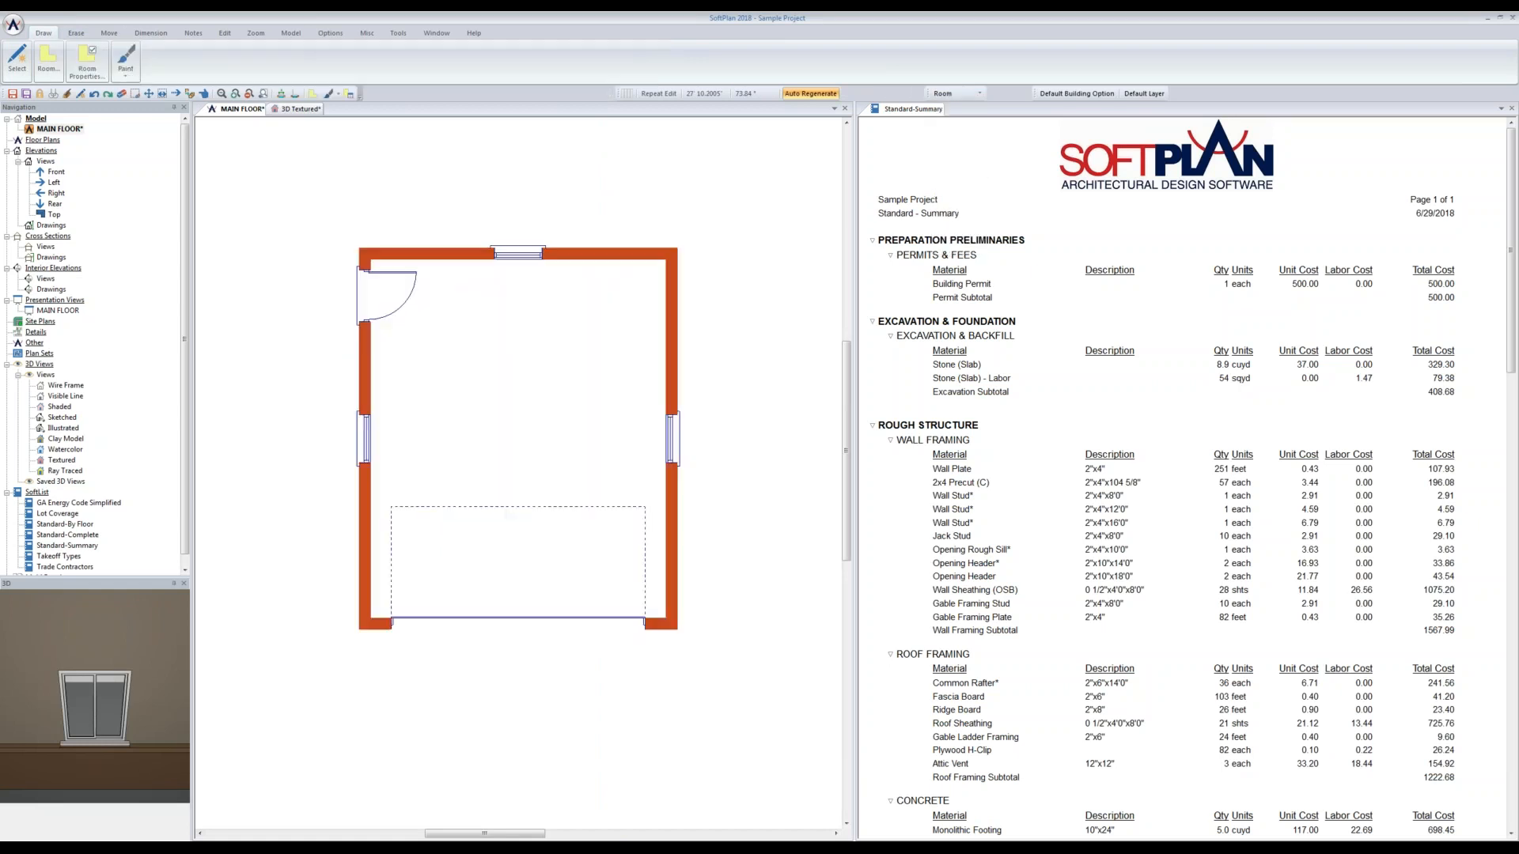
pyautogui.click(40, 76)
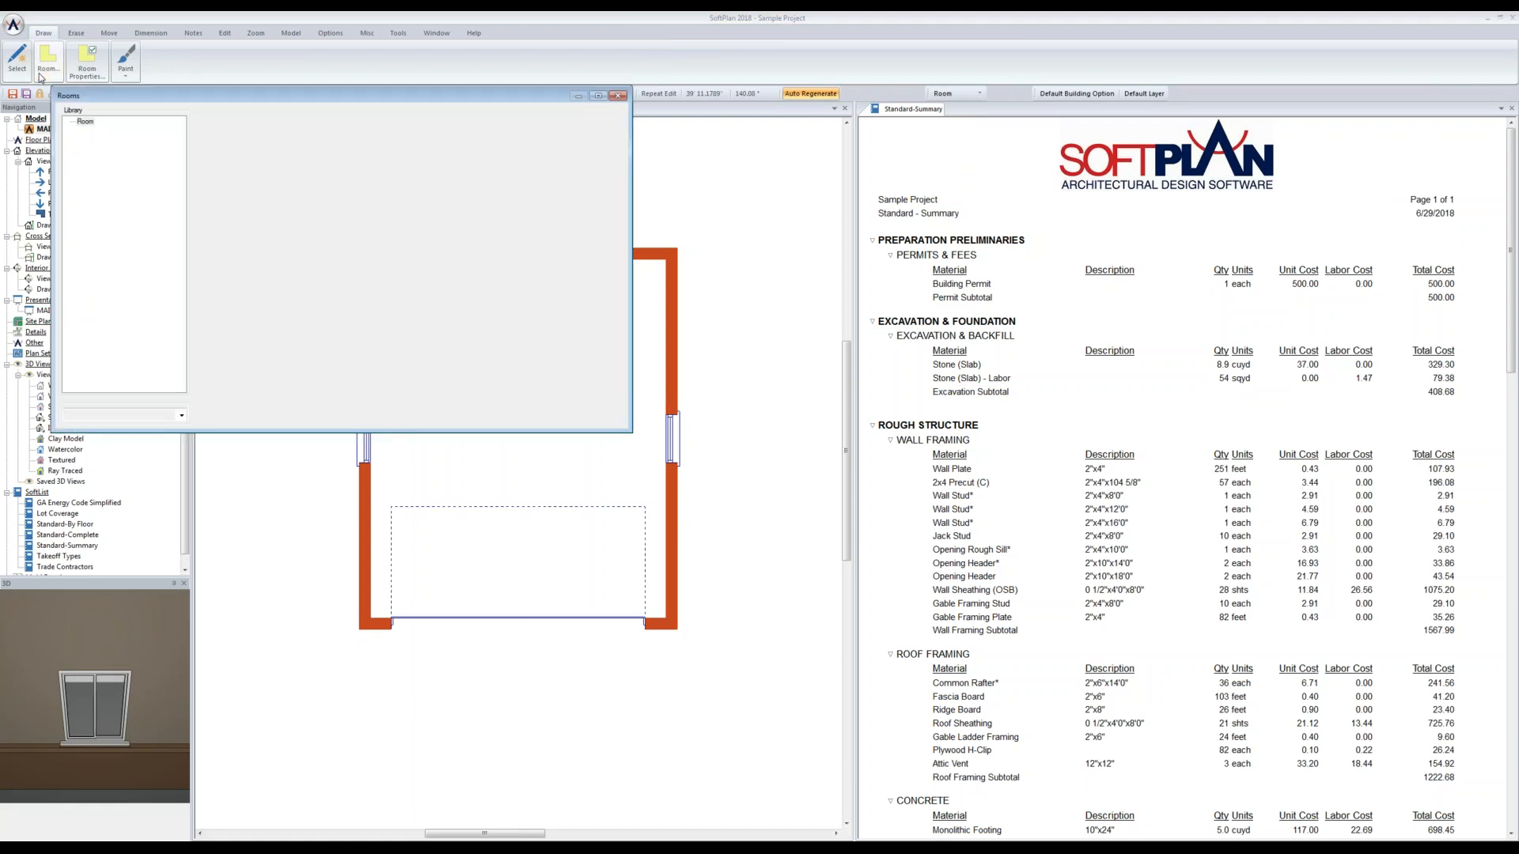
pyautogui.click(212, 131)
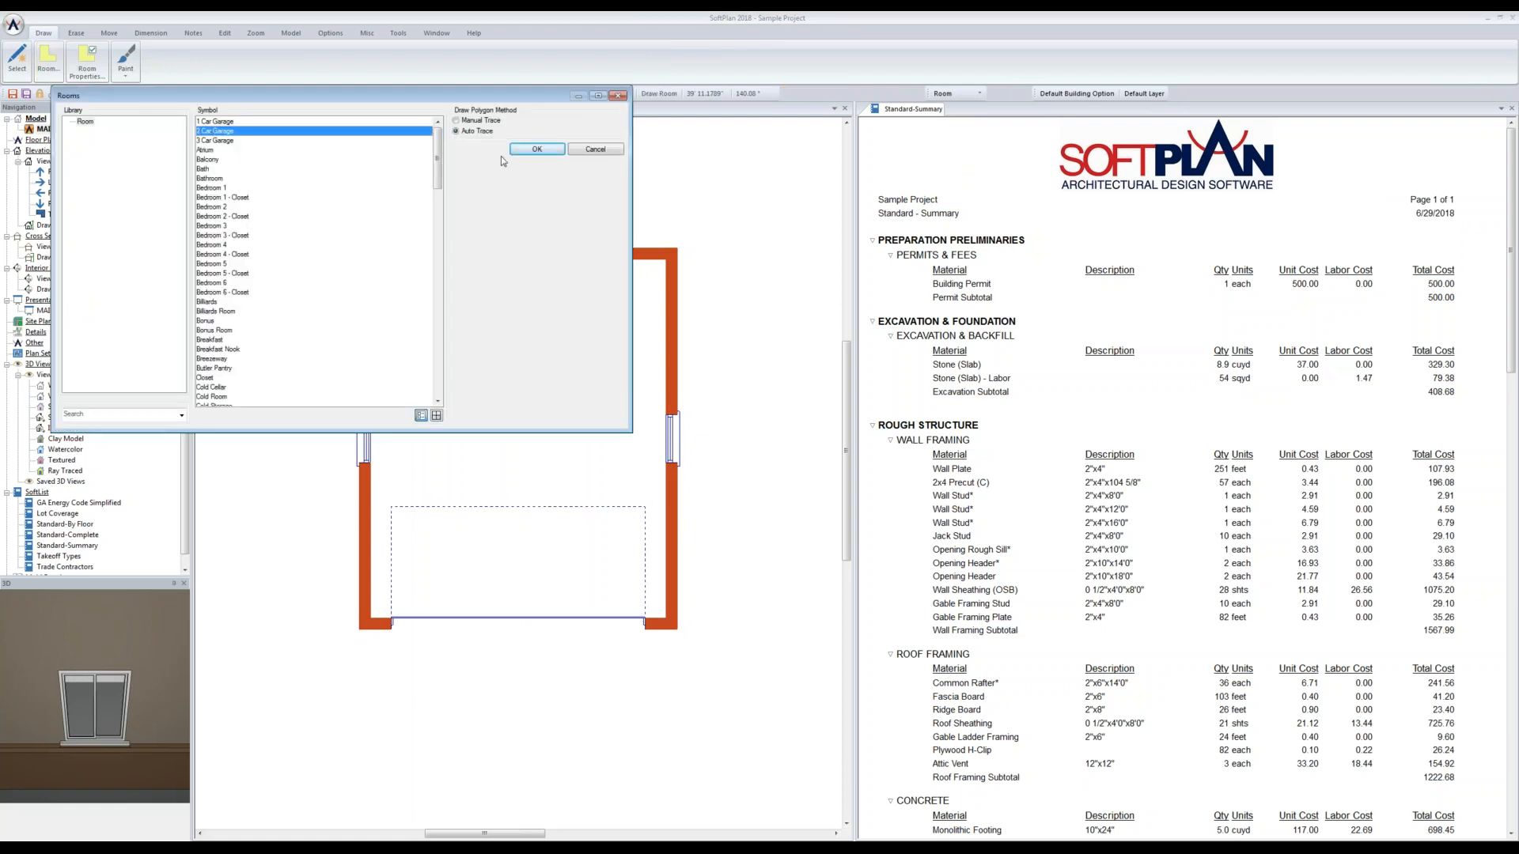
pyautogui.click(533, 150)
pyautogui.click(527, 429)
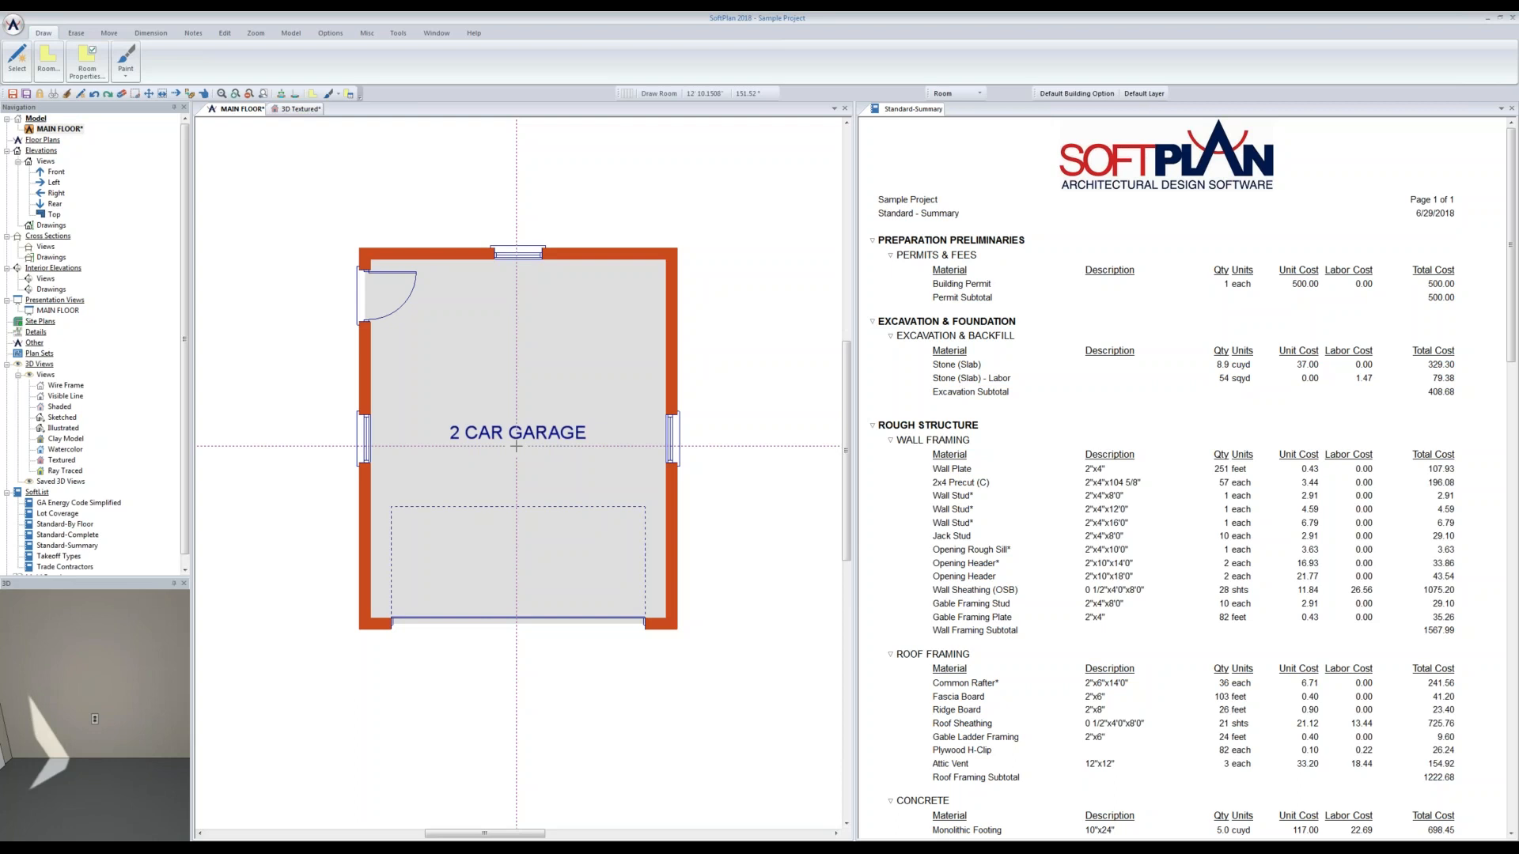
# Step: Review the 2 Car Garage room's baseboard settings and accept the room properties
pyautogui.click(204, 93)
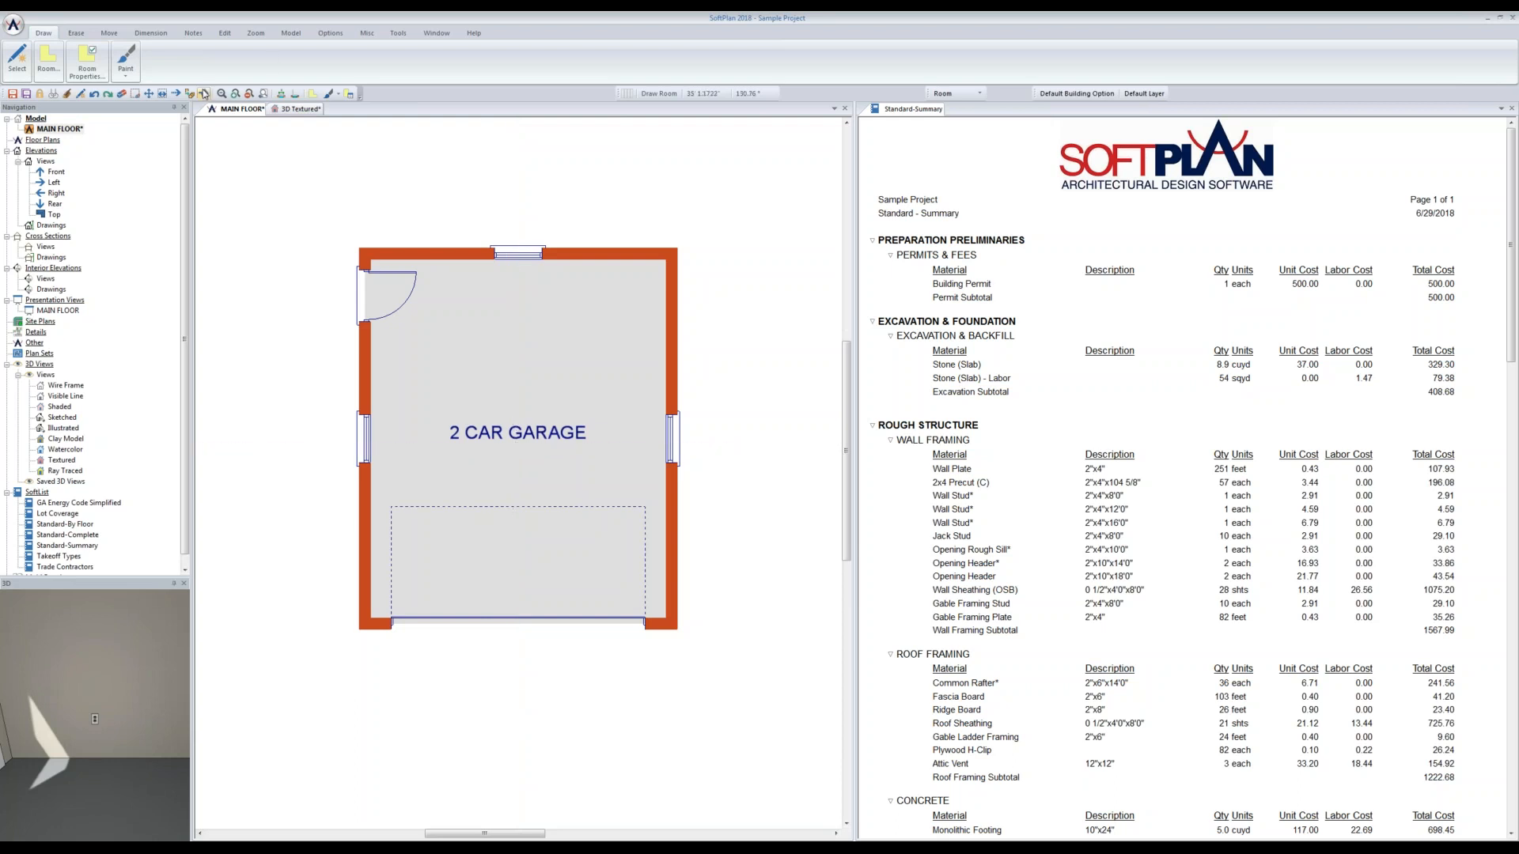
pyautogui.click(537, 422)
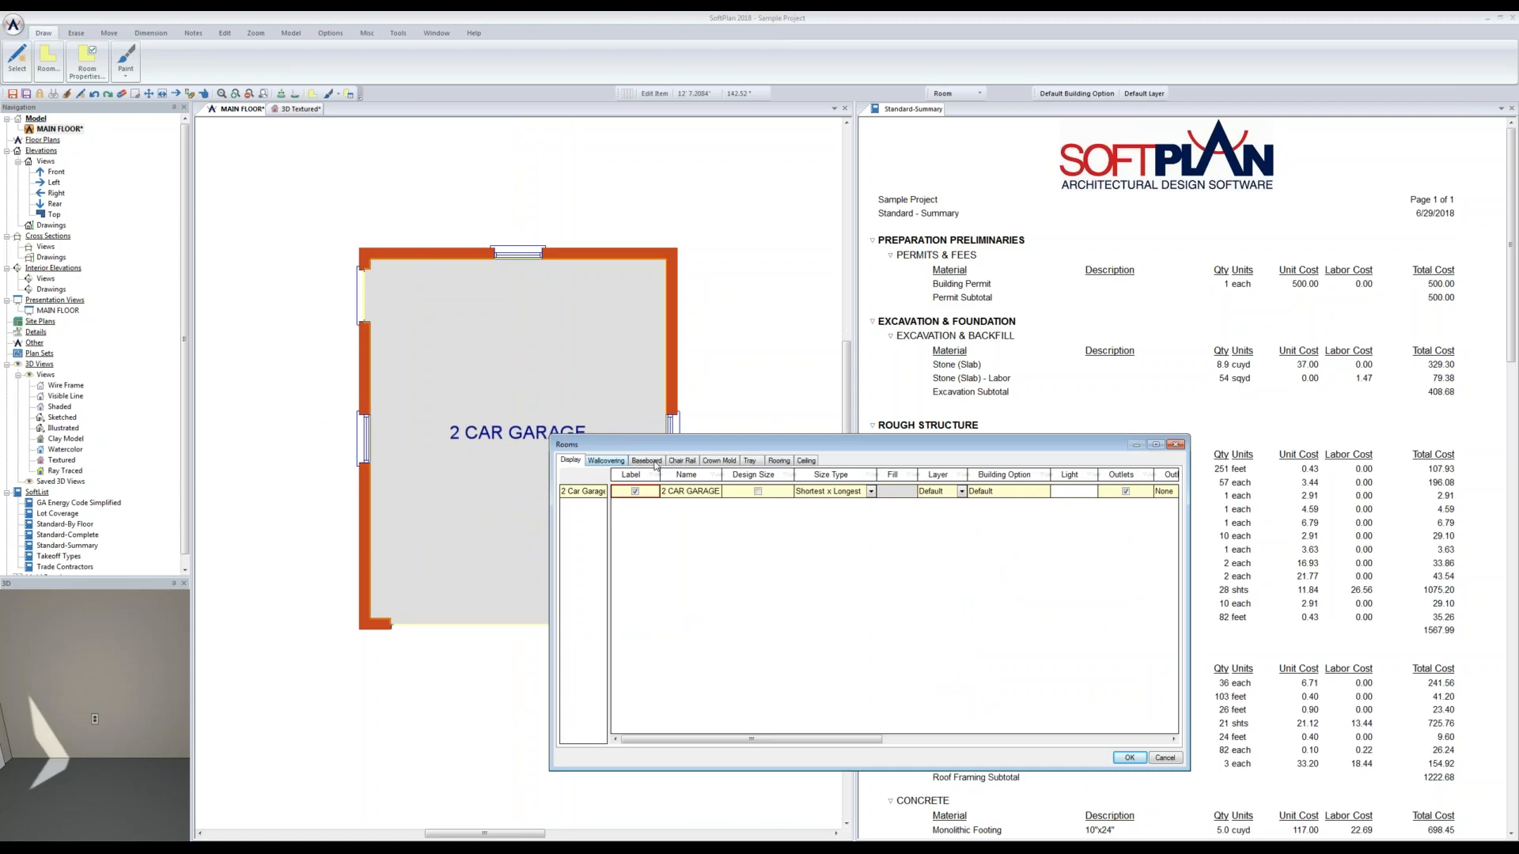
pyautogui.click(646, 461)
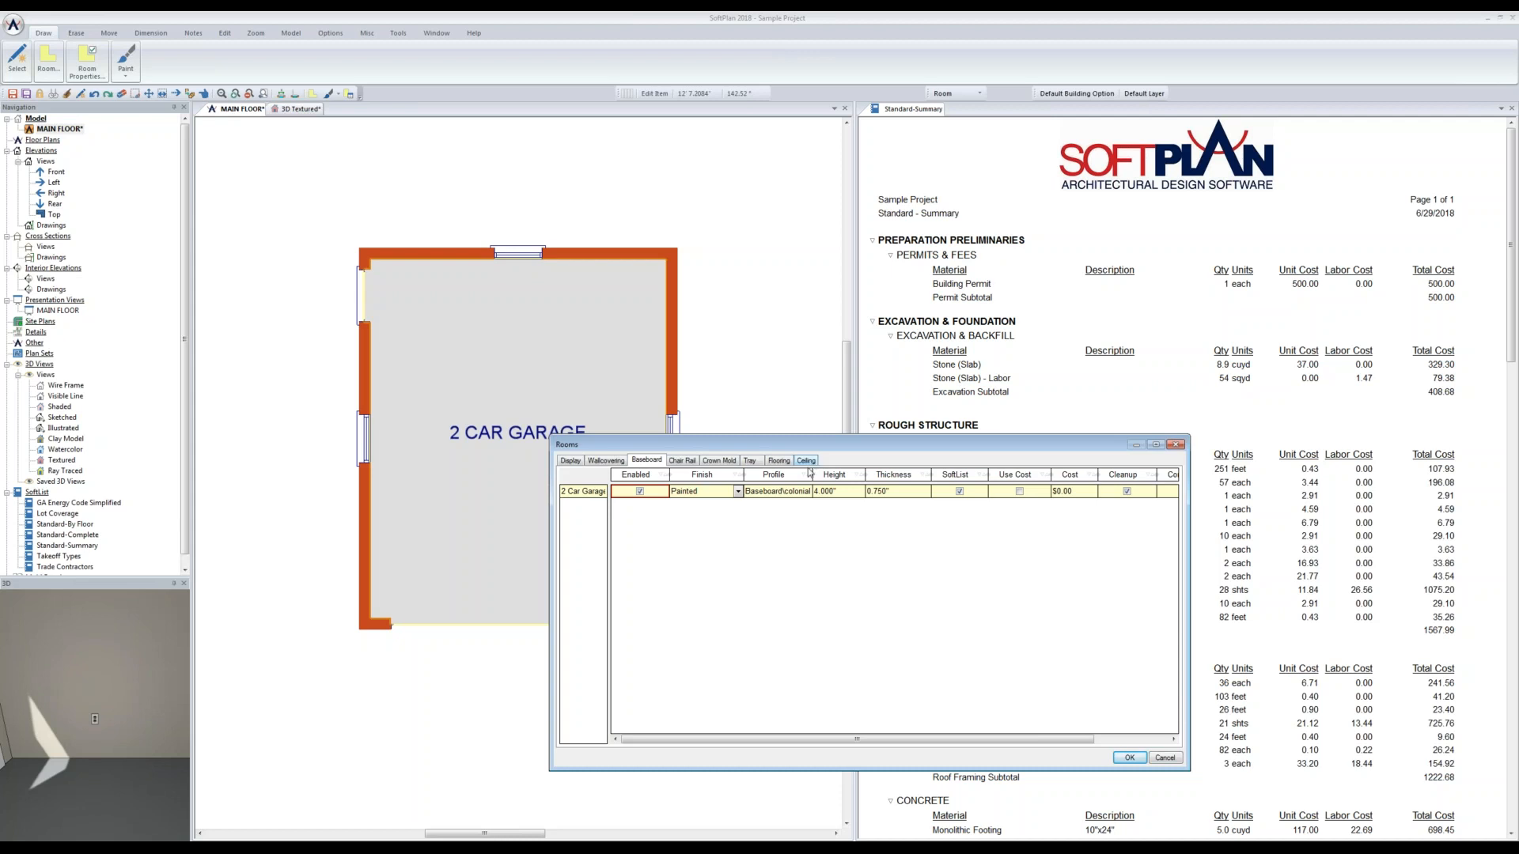
pyautogui.click(1130, 758)
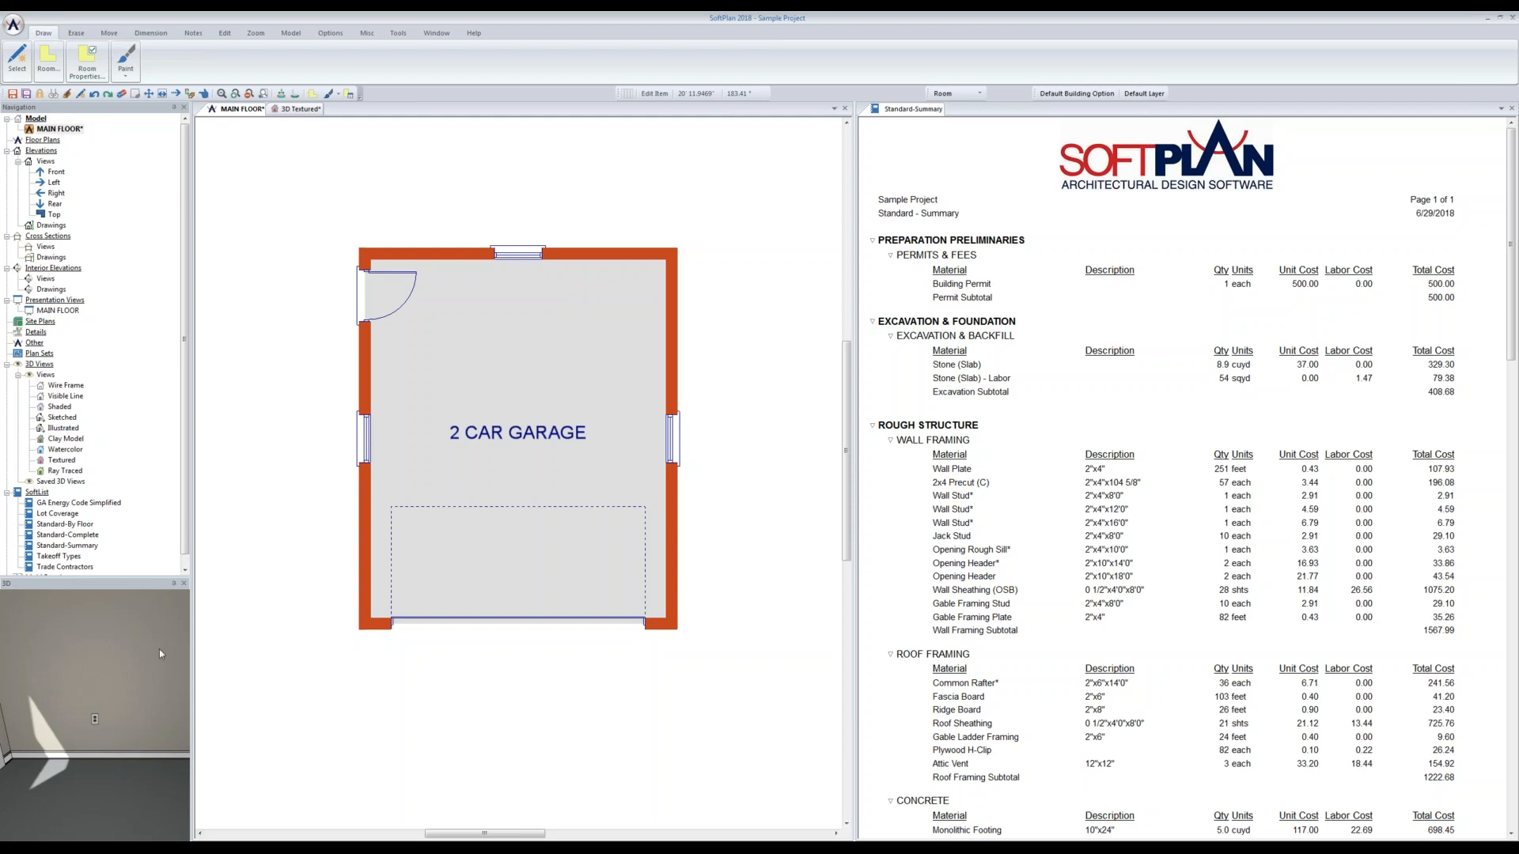
# Step: Switch the main floor plan to Electrical mode and place a fluorescent light 2 x 4 near the garage's center
pyautogui.click(962, 98)
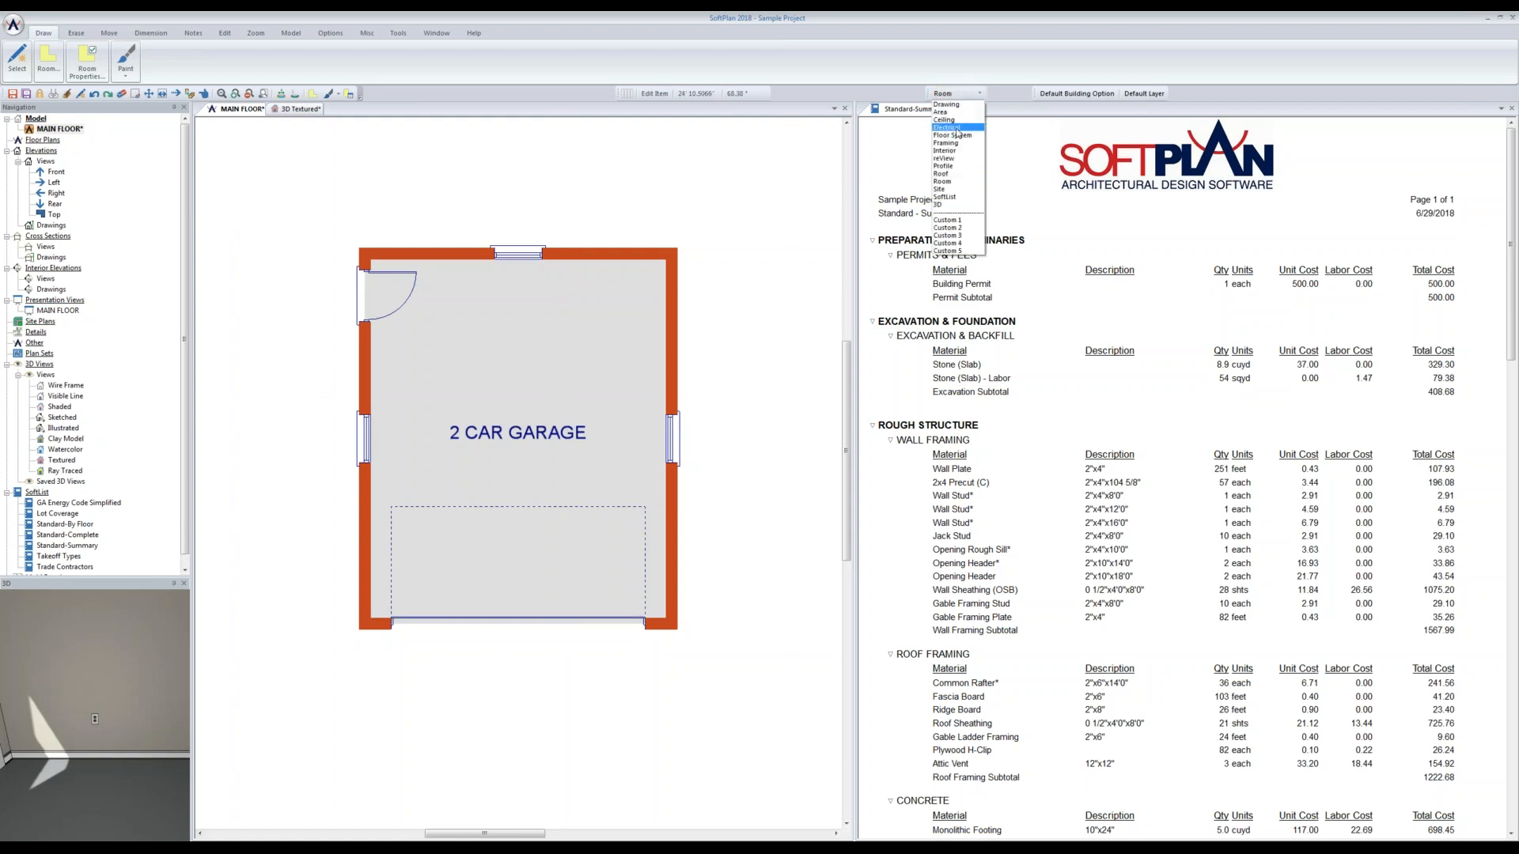
pyautogui.click(947, 128)
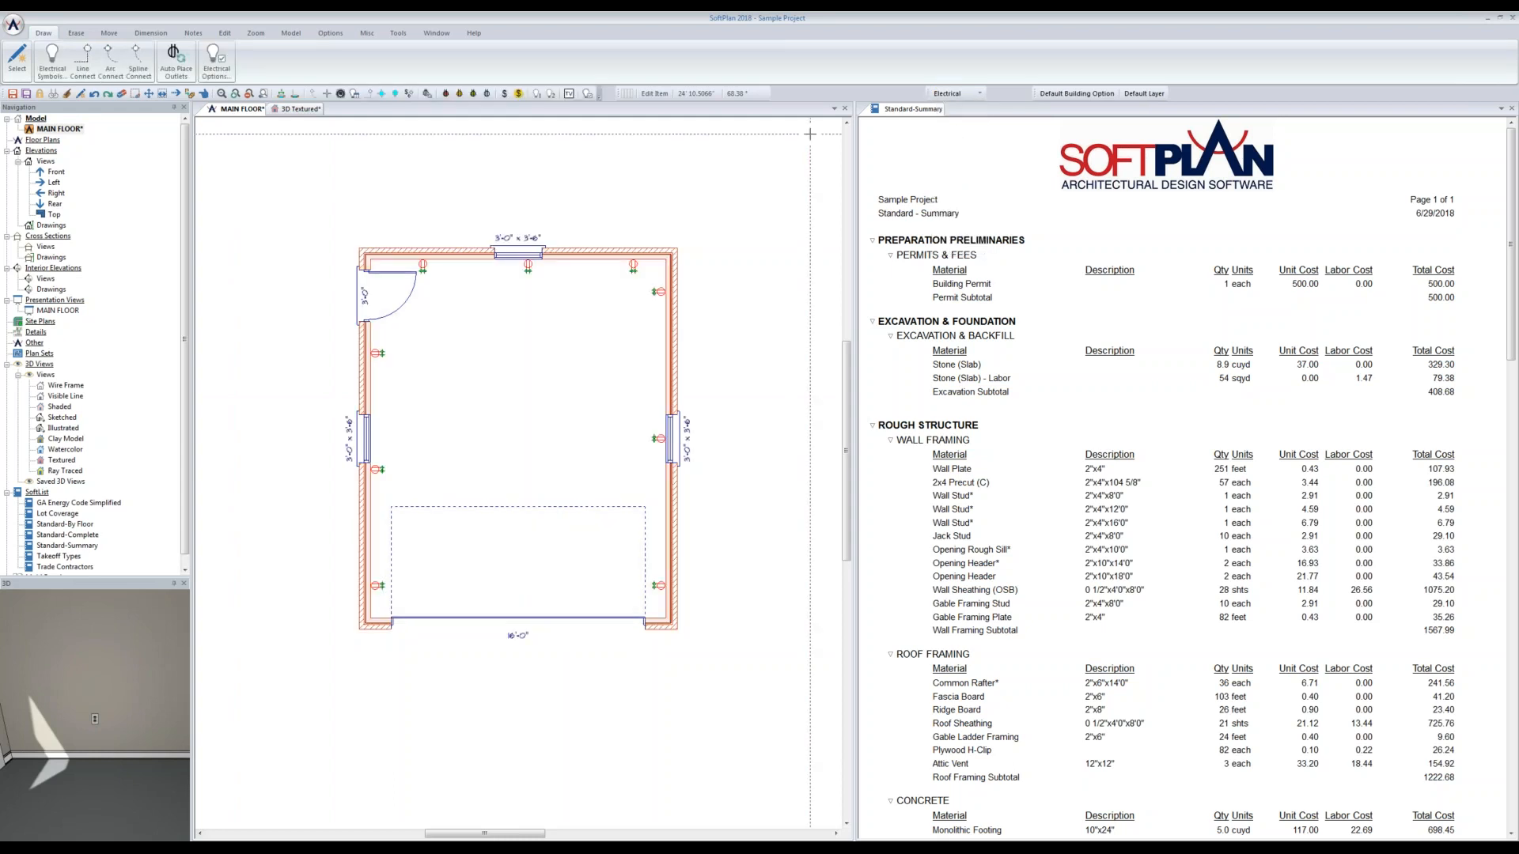
pyautogui.click(42, 69)
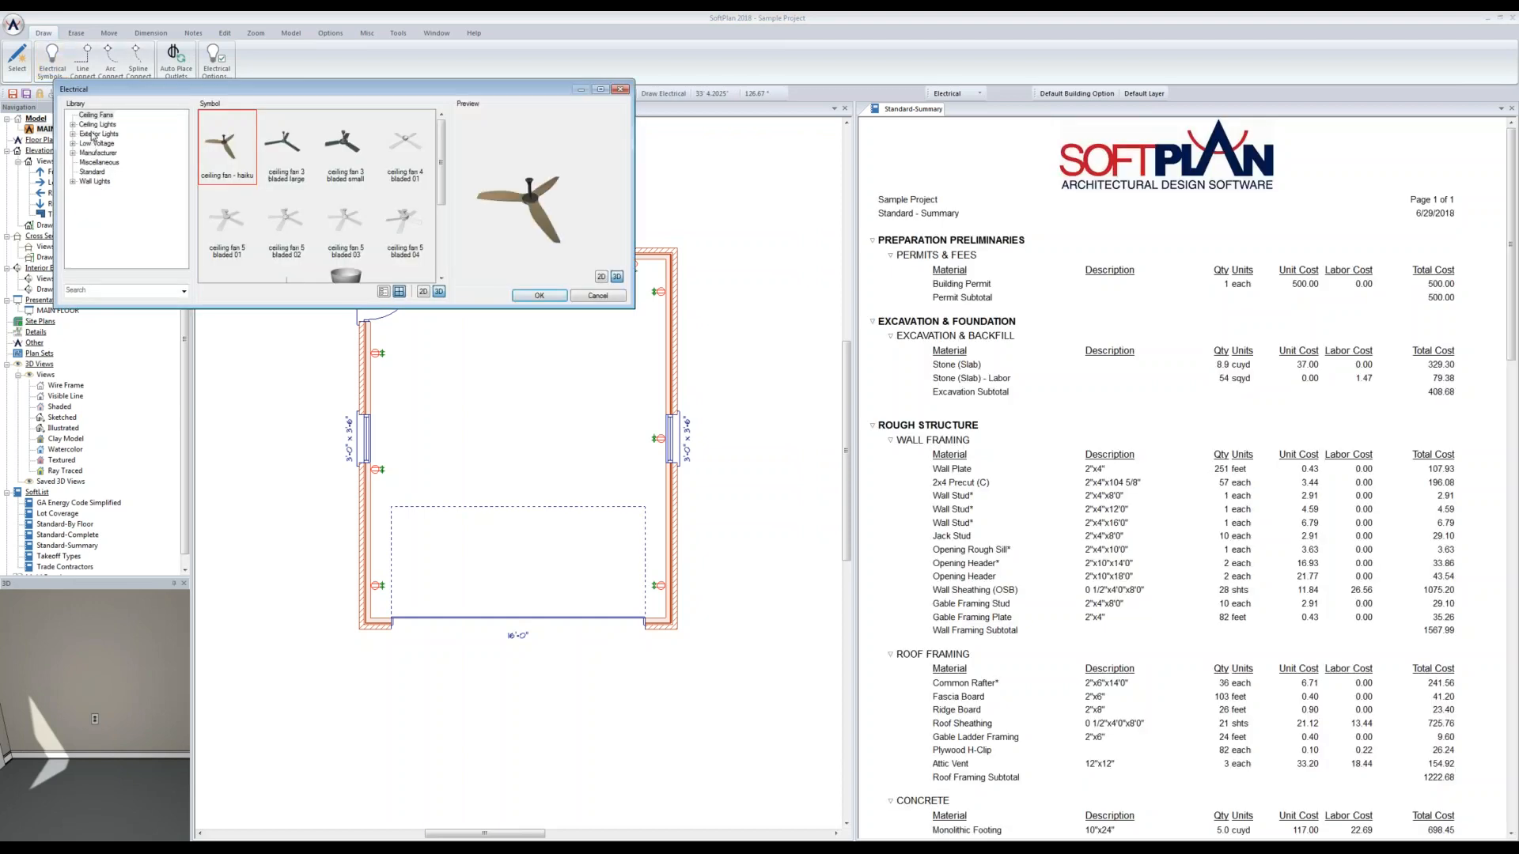
pyautogui.doubleClick(94, 125)
pyautogui.moveTo(441, 128); pyautogui.dragTo(440, 265)
pyautogui.click(222, 237)
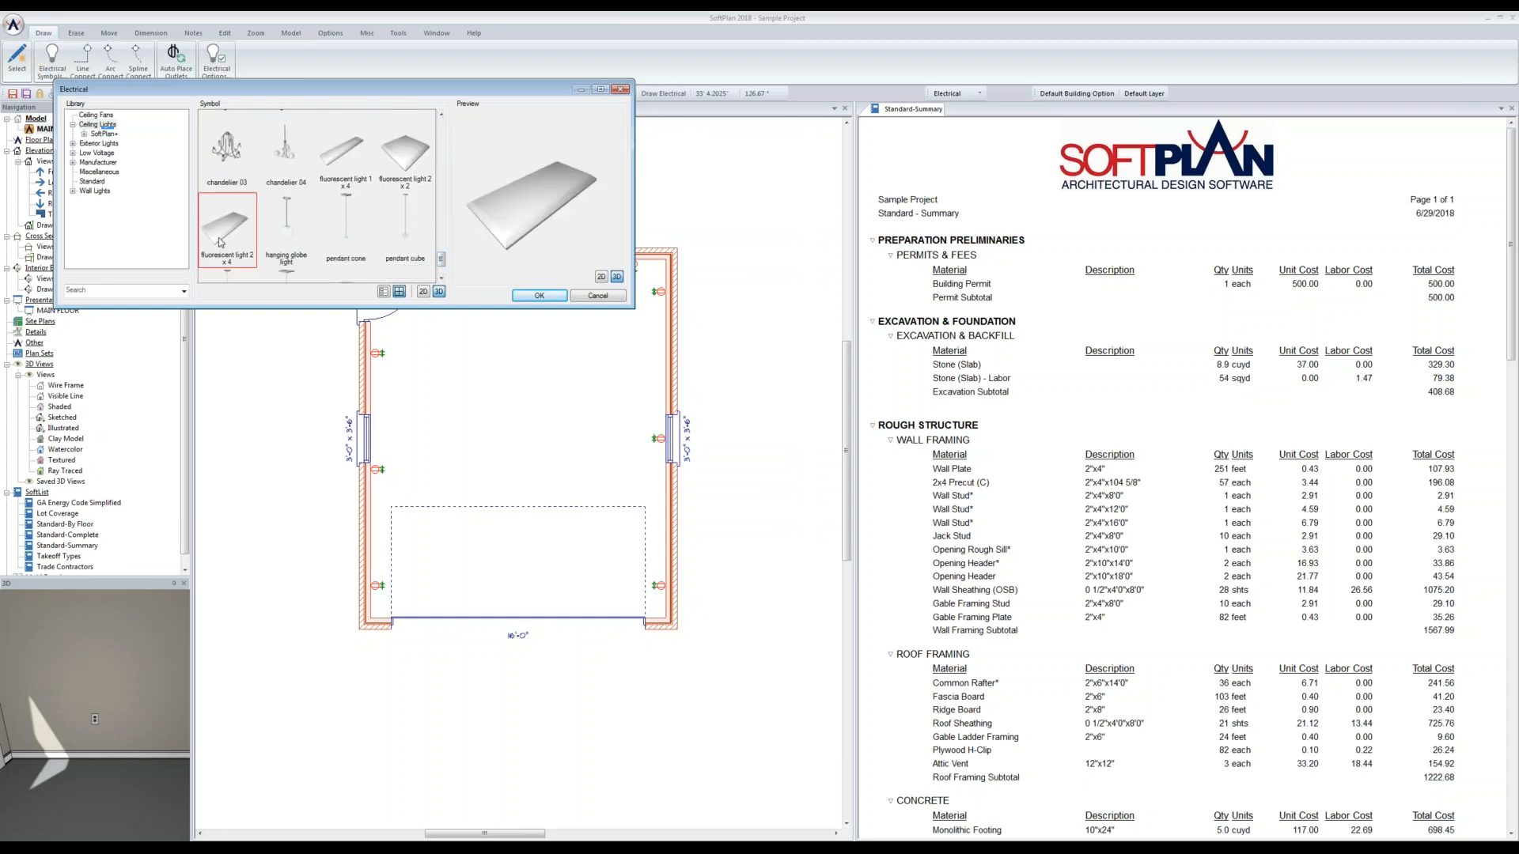
pyautogui.click(539, 296)
pyautogui.click(520, 445)
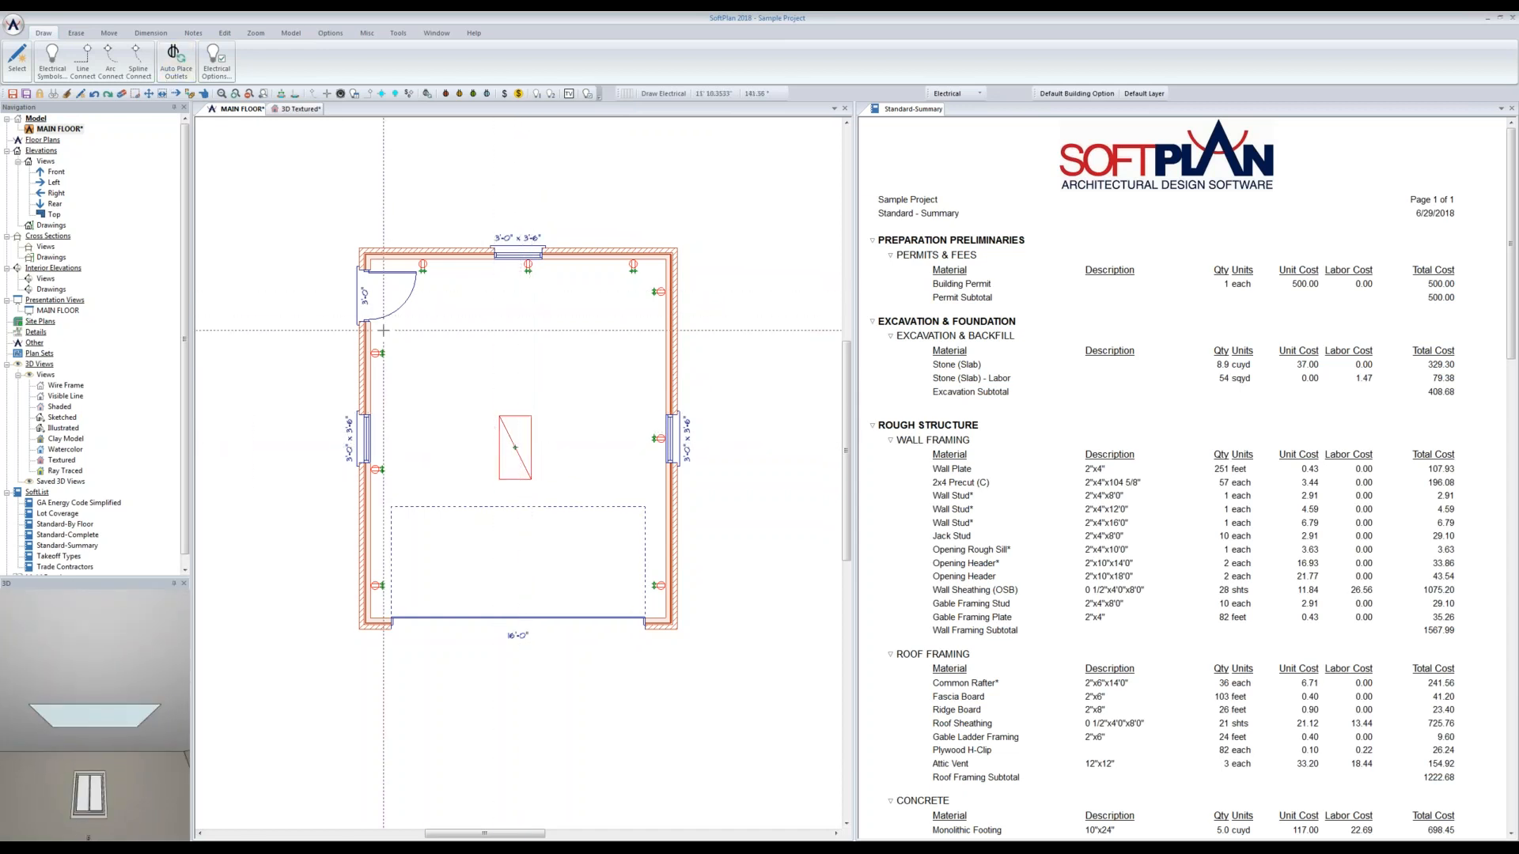
# Step: Place a rocker-style switch on the wall beside the entry door and check the Finish Electrical lines of the summary report
pyautogui.click(52, 63)
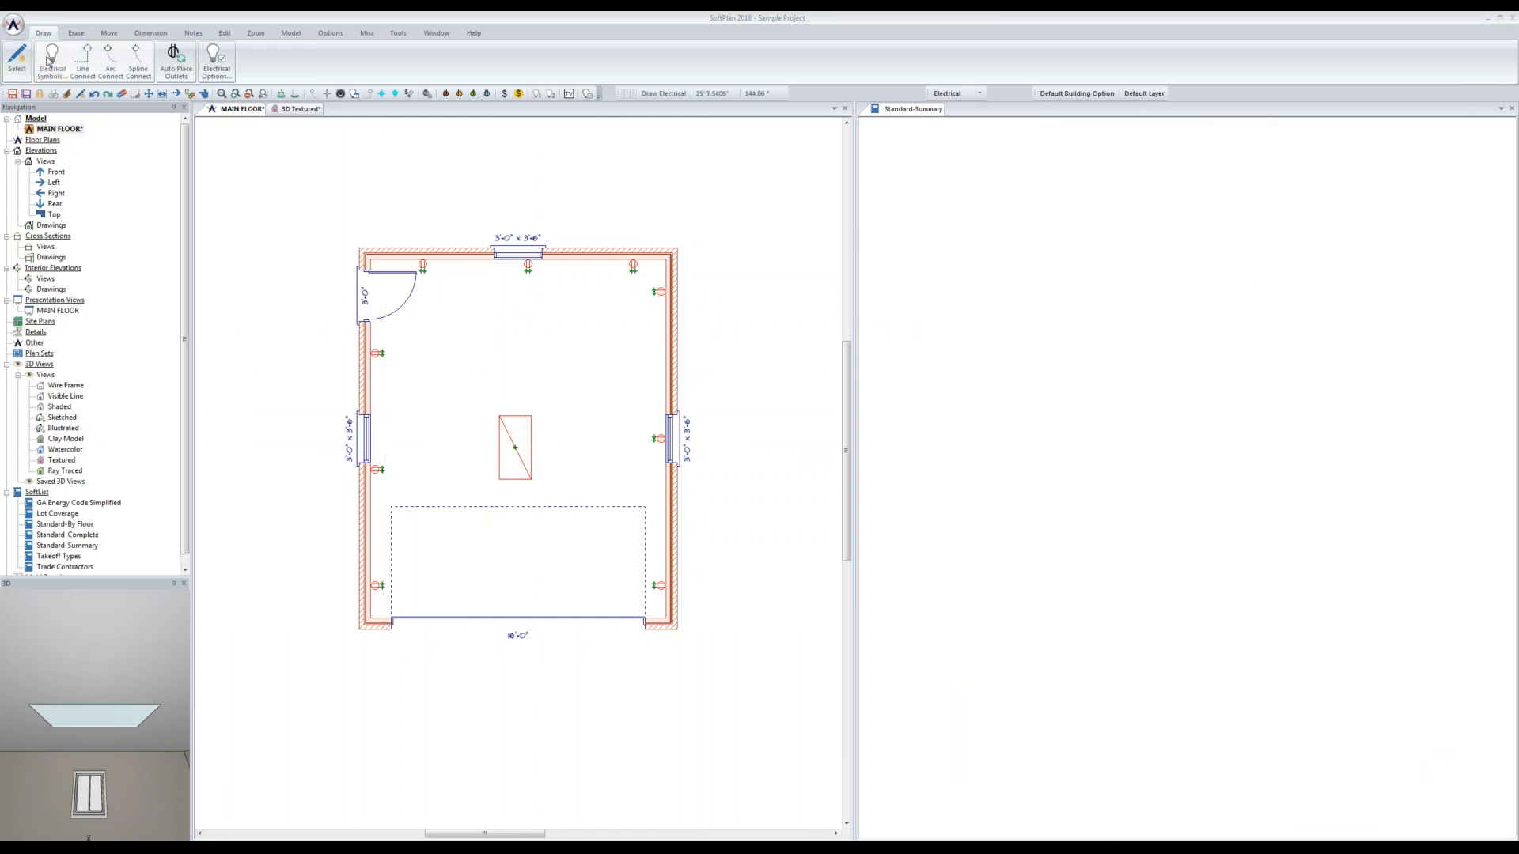
pyautogui.click(97, 162)
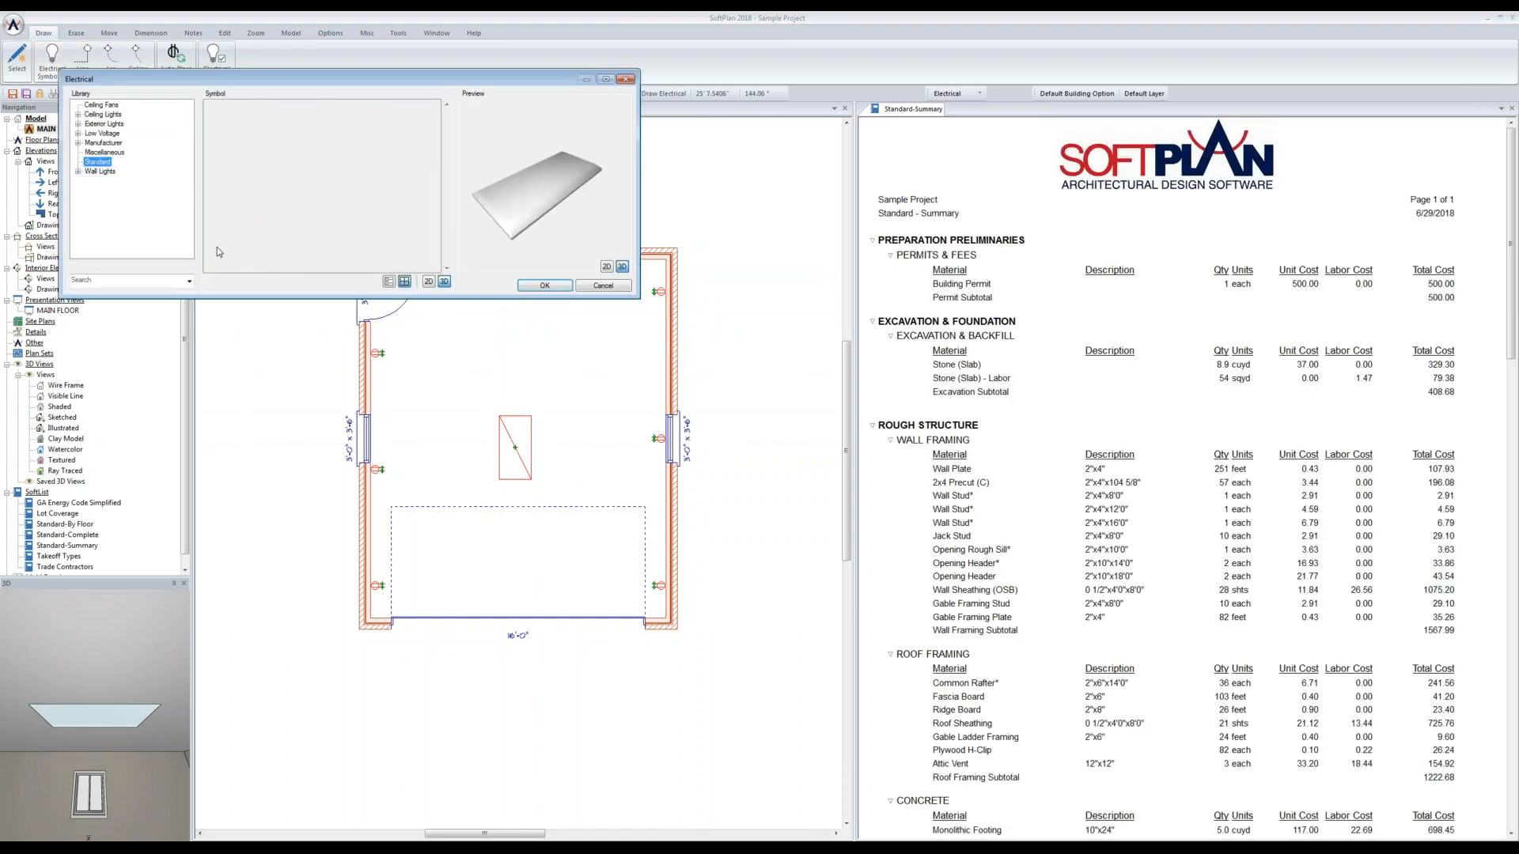
pyautogui.moveTo(447, 119); pyautogui.dragTo(455, 228)
pyautogui.click(411, 180)
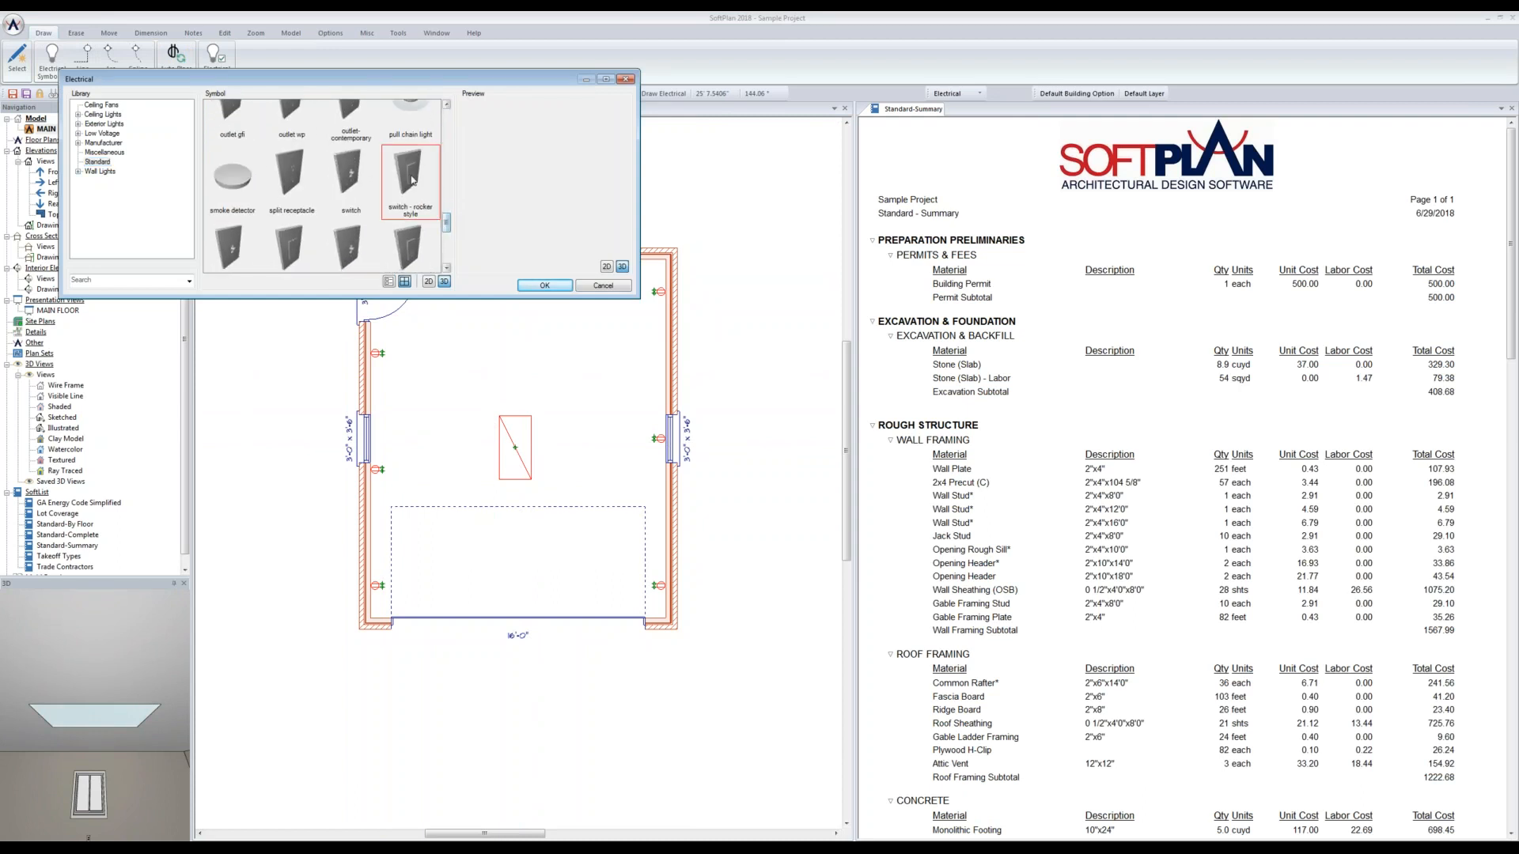
pyautogui.click(376, 329)
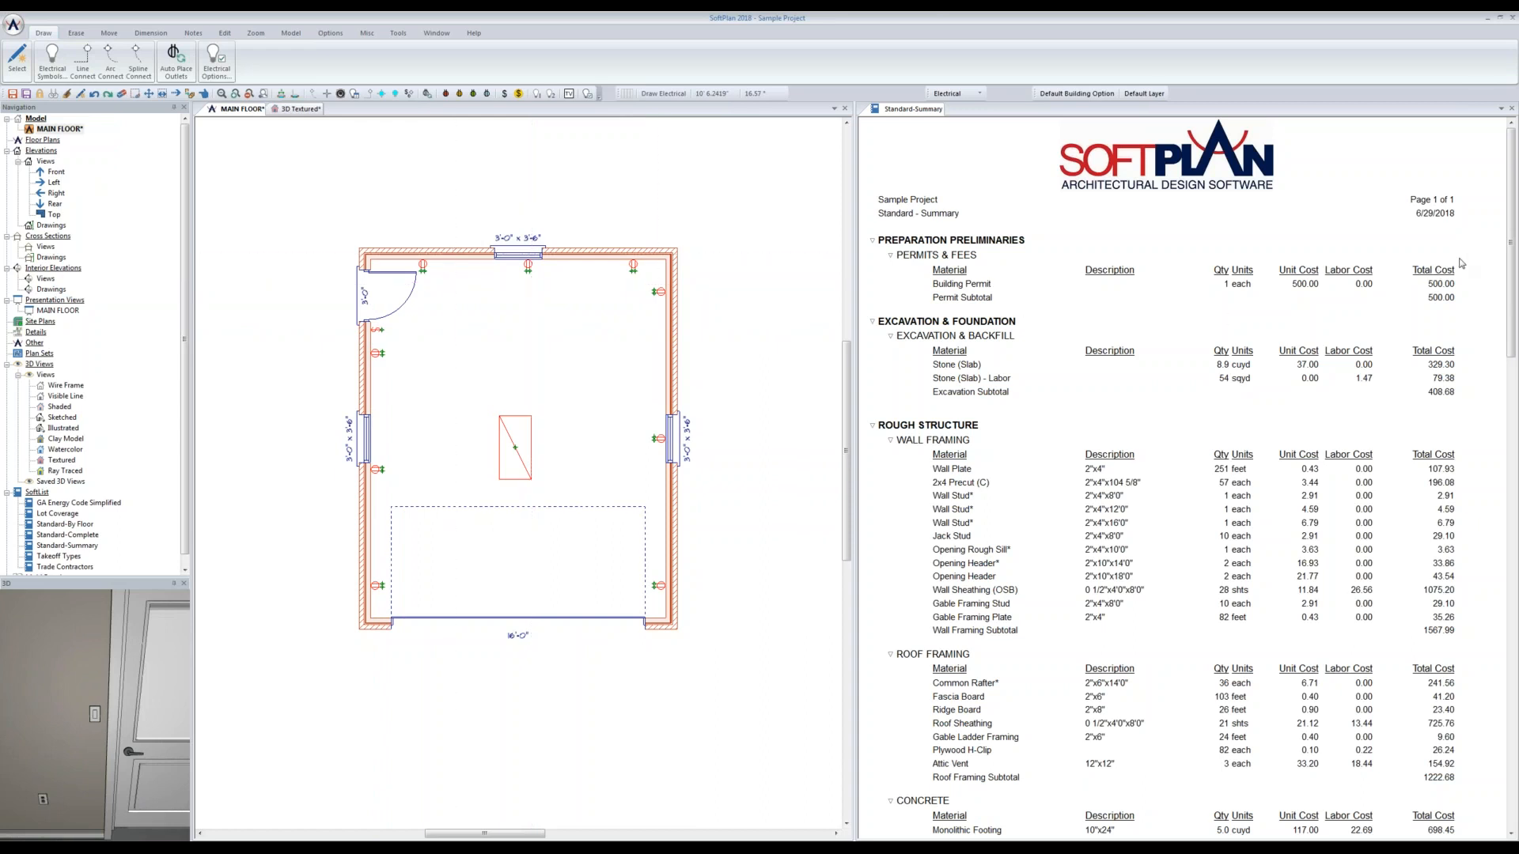
pyautogui.moveTo(1510, 231); pyautogui.dragTo(1517, 671)
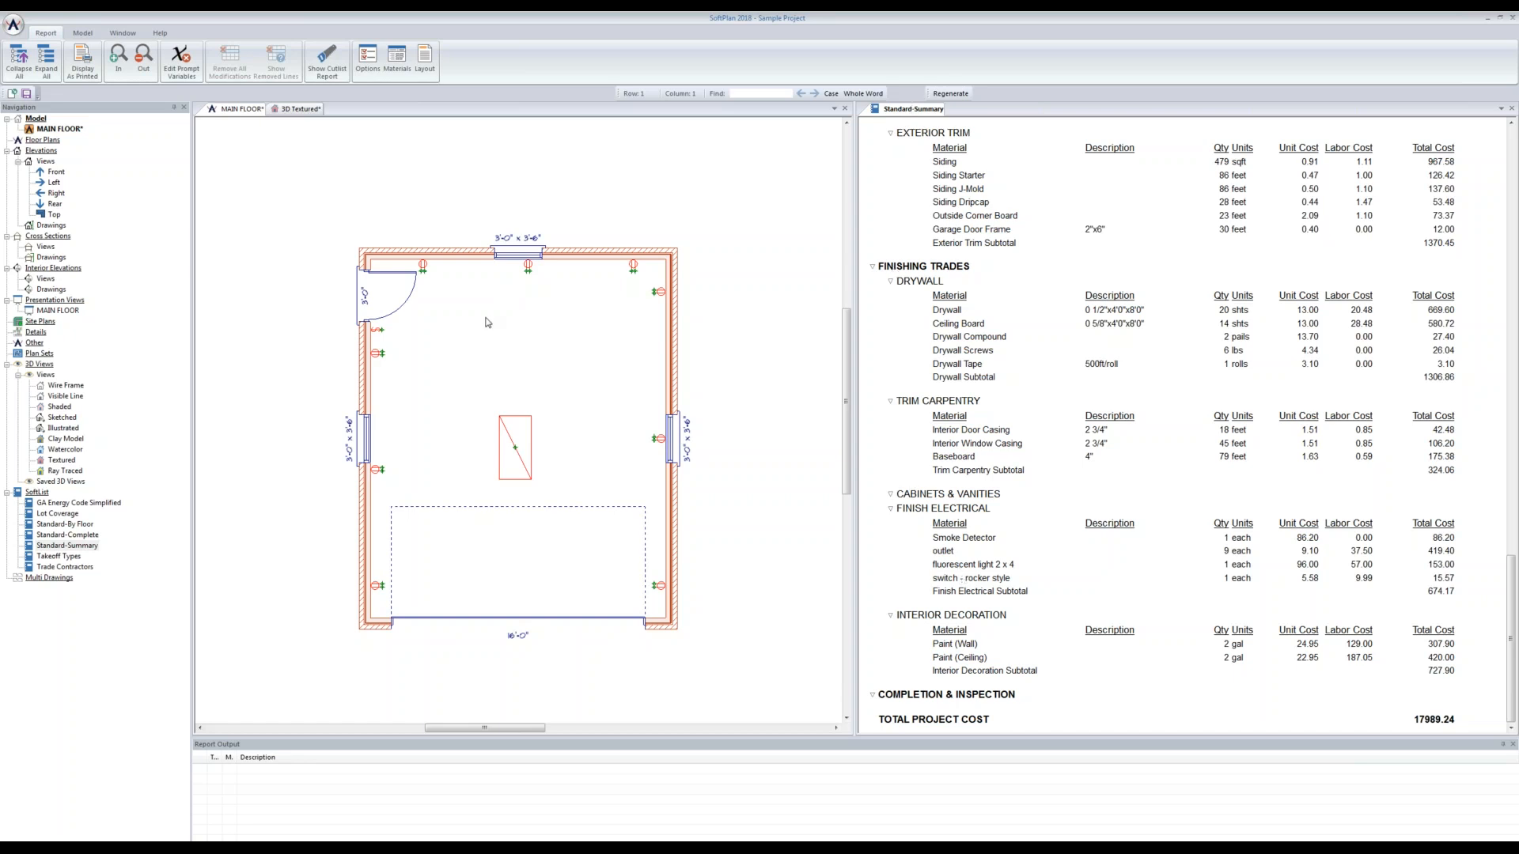
# Step: Switch the main floor plan to Ceiling mode and add ceiling insulation inside the garage walls with Auto Trace
pyautogui.click(486, 322)
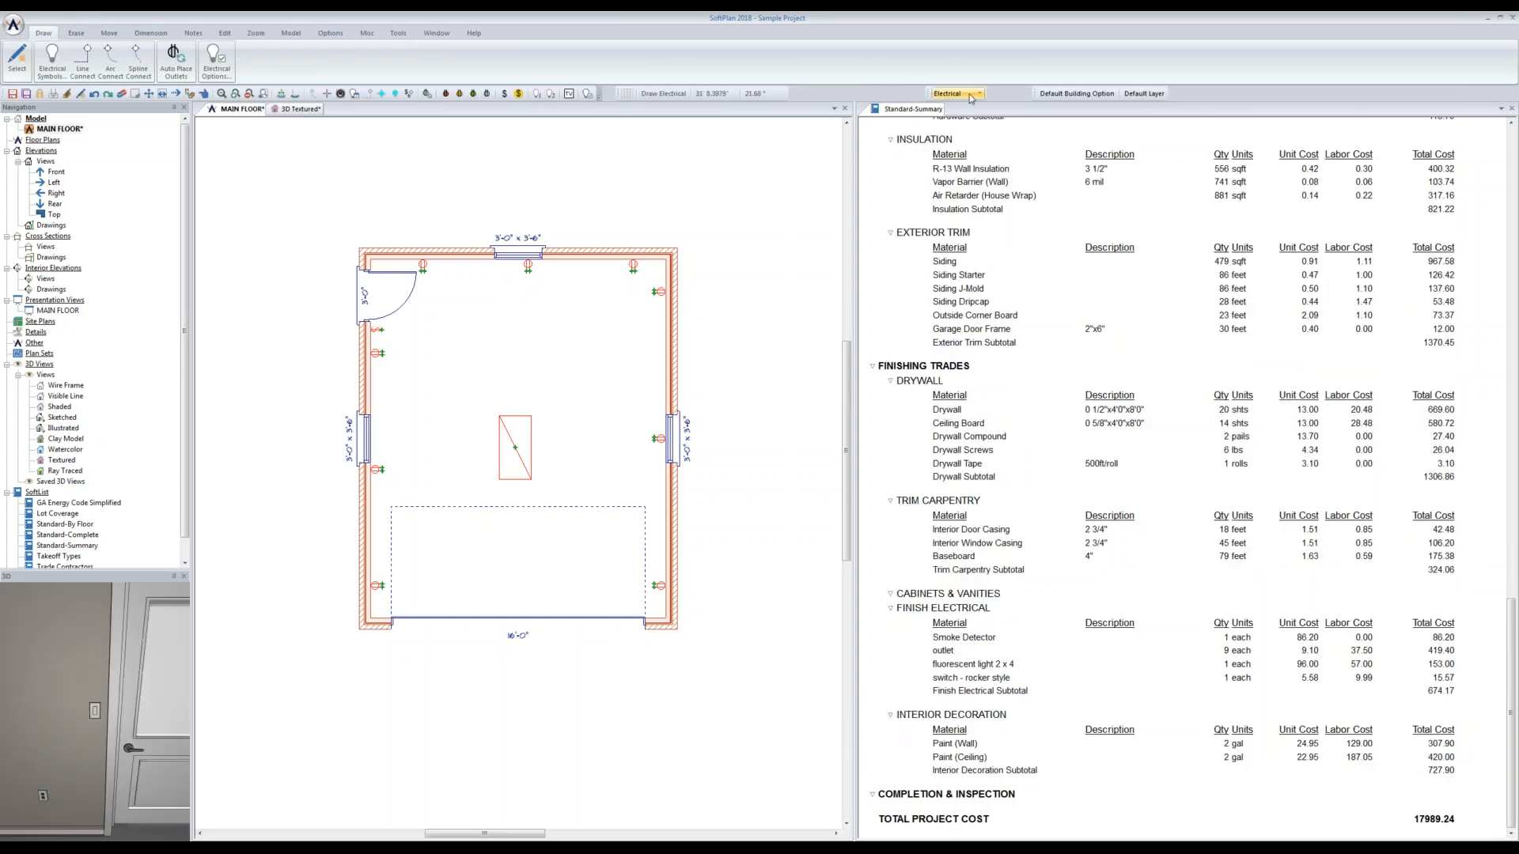
pyautogui.click(972, 95)
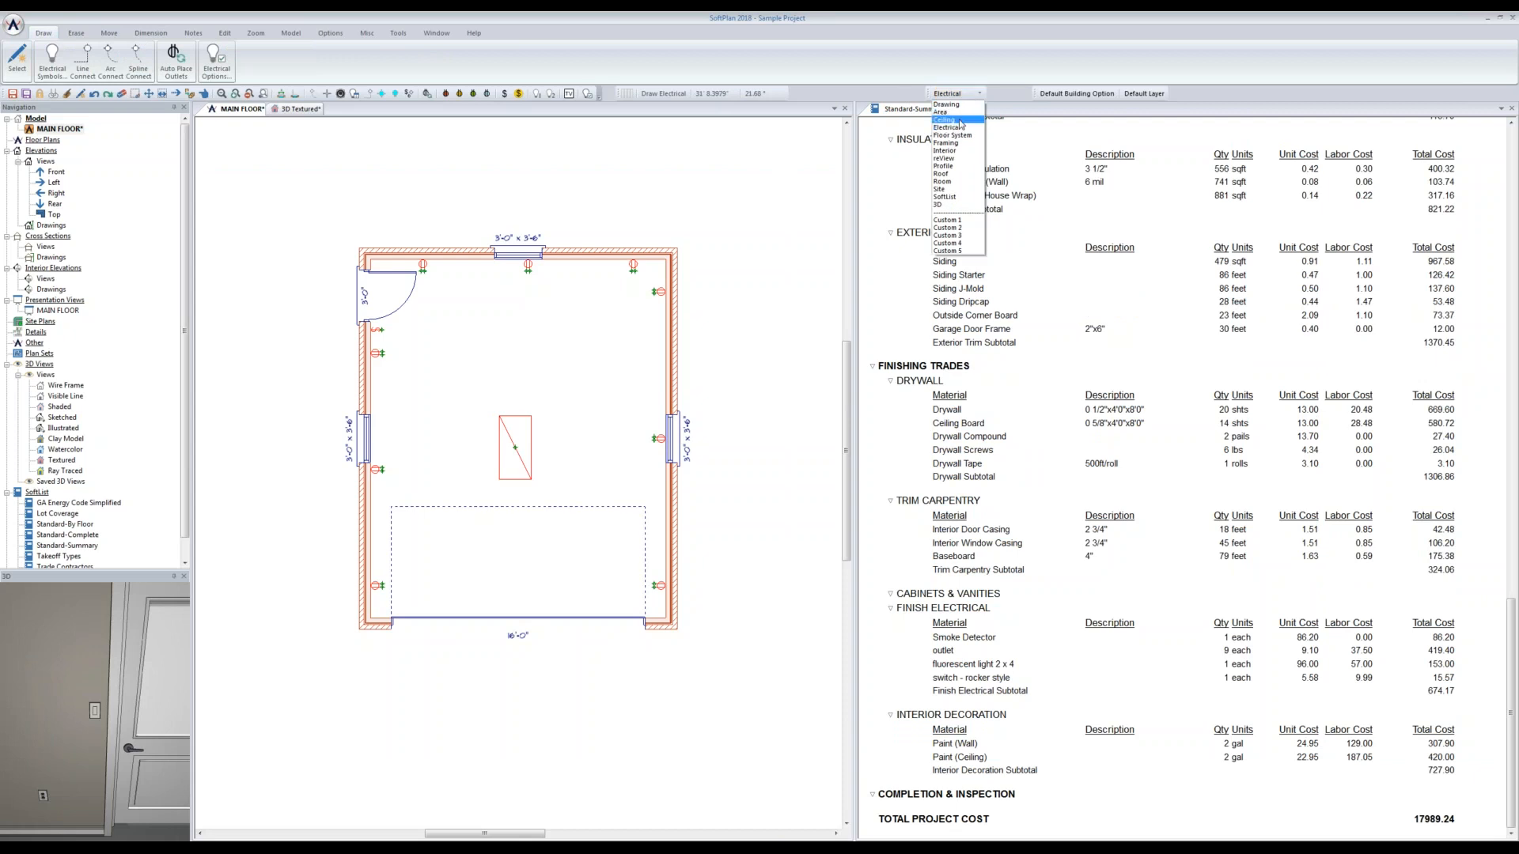
pyautogui.click(959, 120)
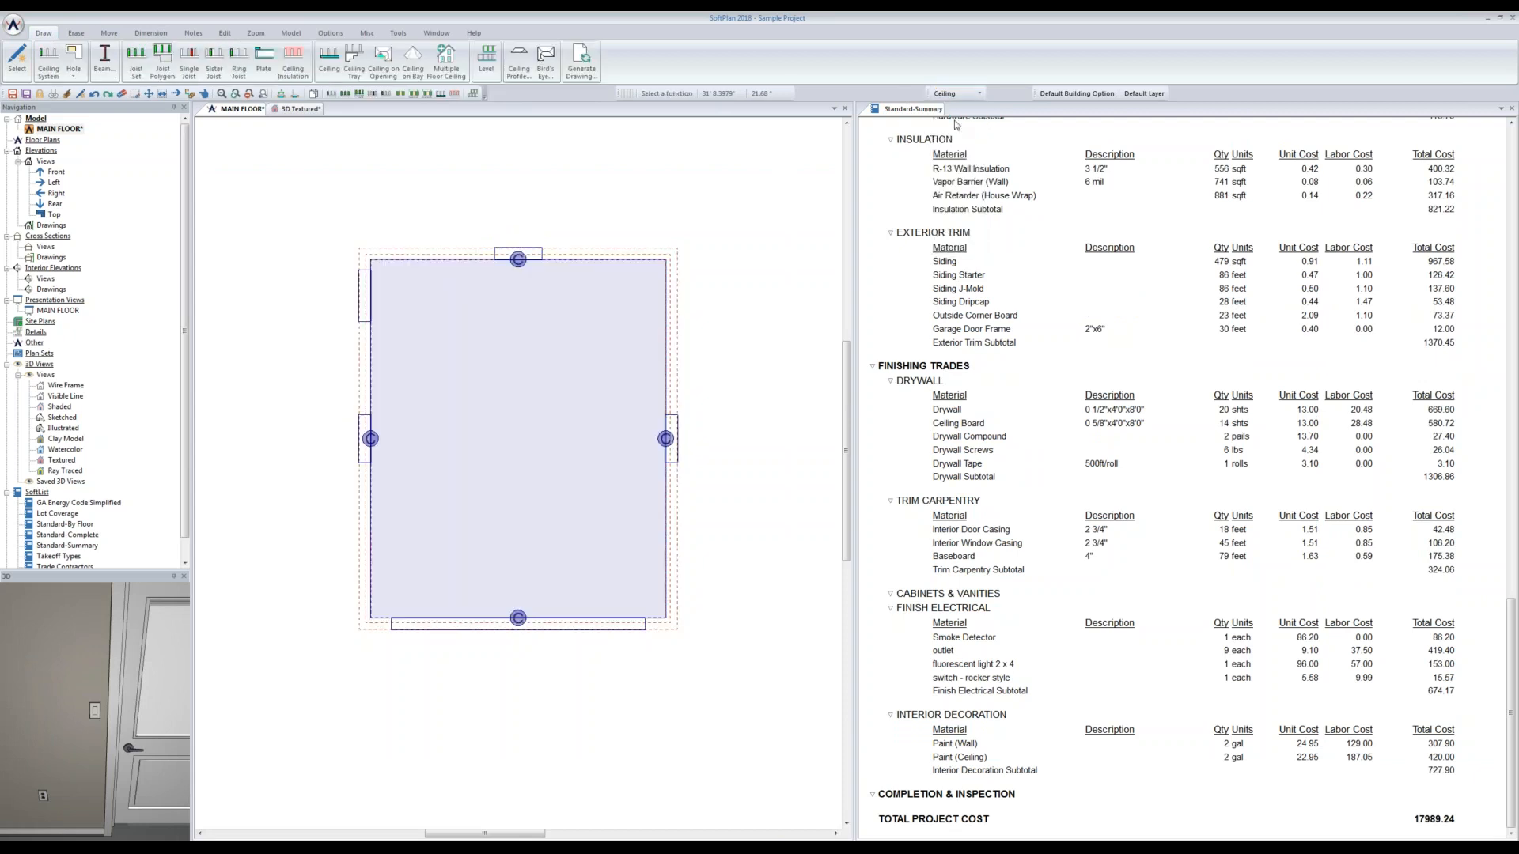
pyautogui.click(286, 76)
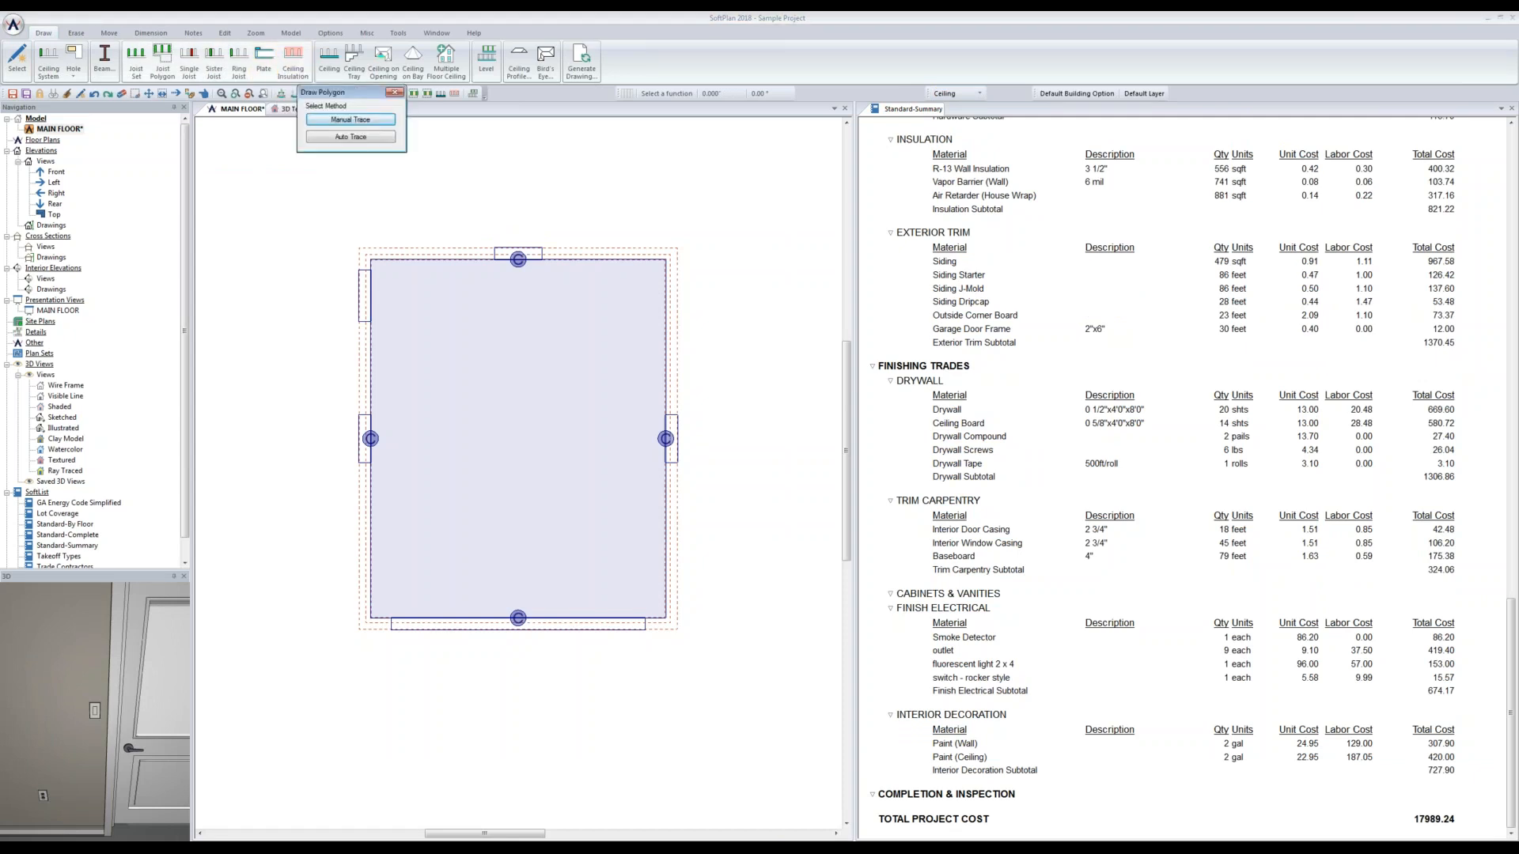
pyautogui.click(348, 136)
pyautogui.click(490, 406)
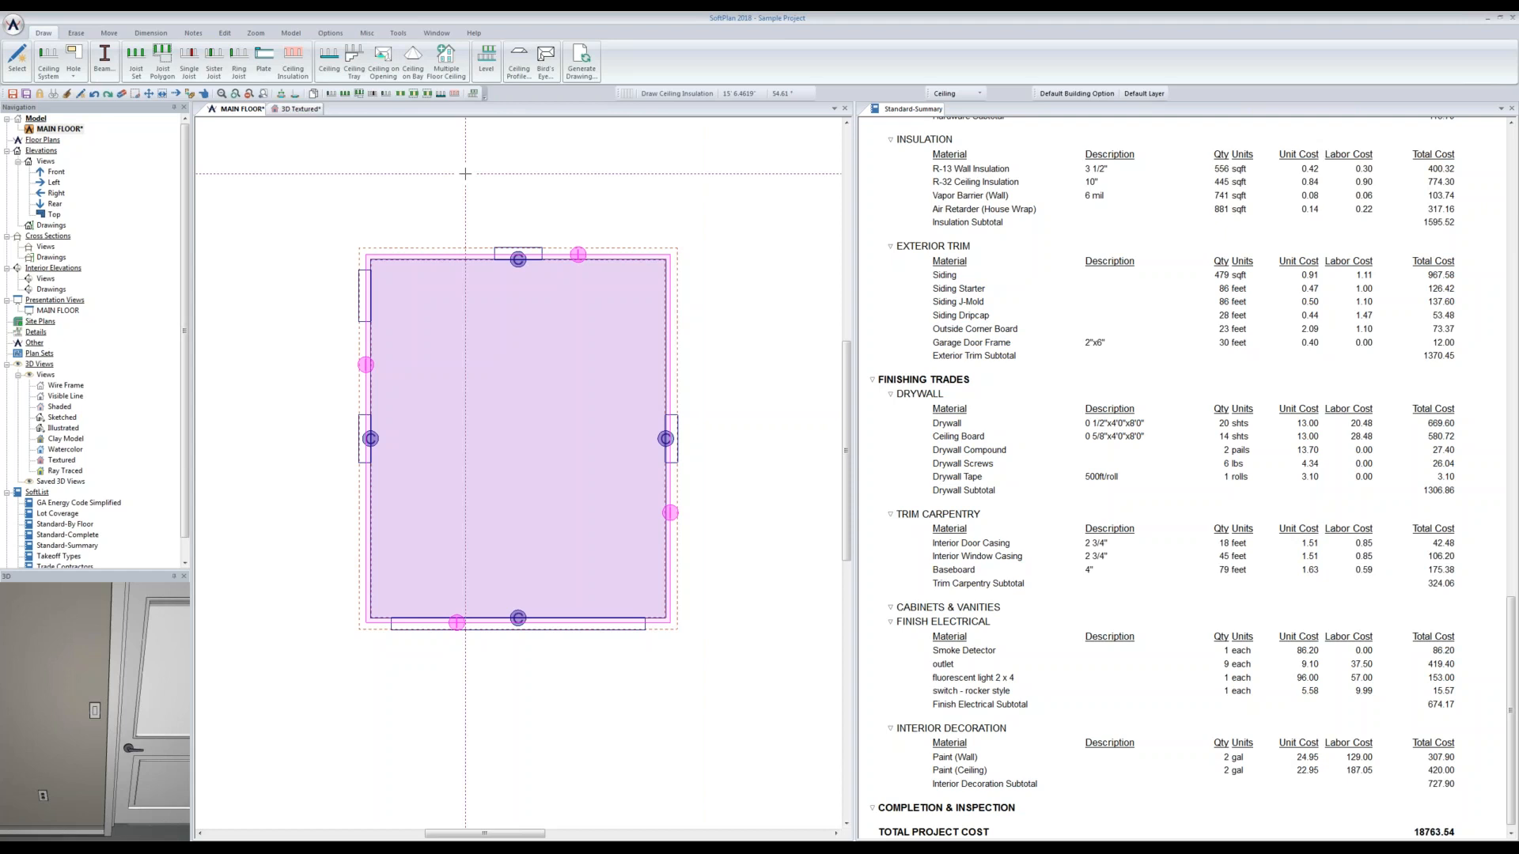
# Step: Return the main floor plan to Drawing mode and go back to the start of the summary report
pyautogui.click(952, 95)
pyautogui.click(947, 103)
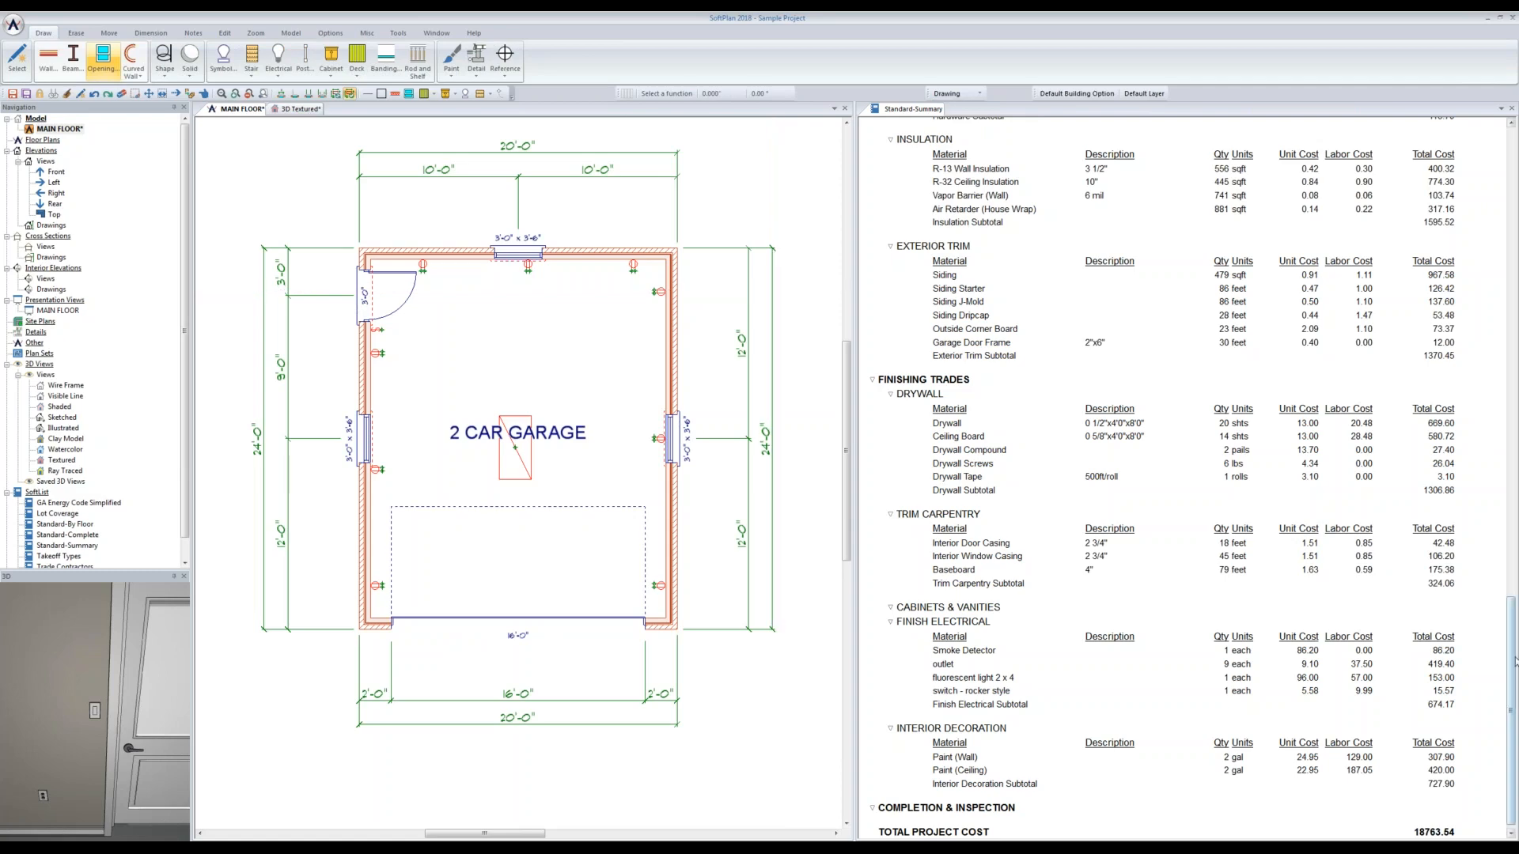
pyautogui.click(1514, 632)
pyautogui.moveTo(1514, 632); pyautogui.dragTo(1510, 244)
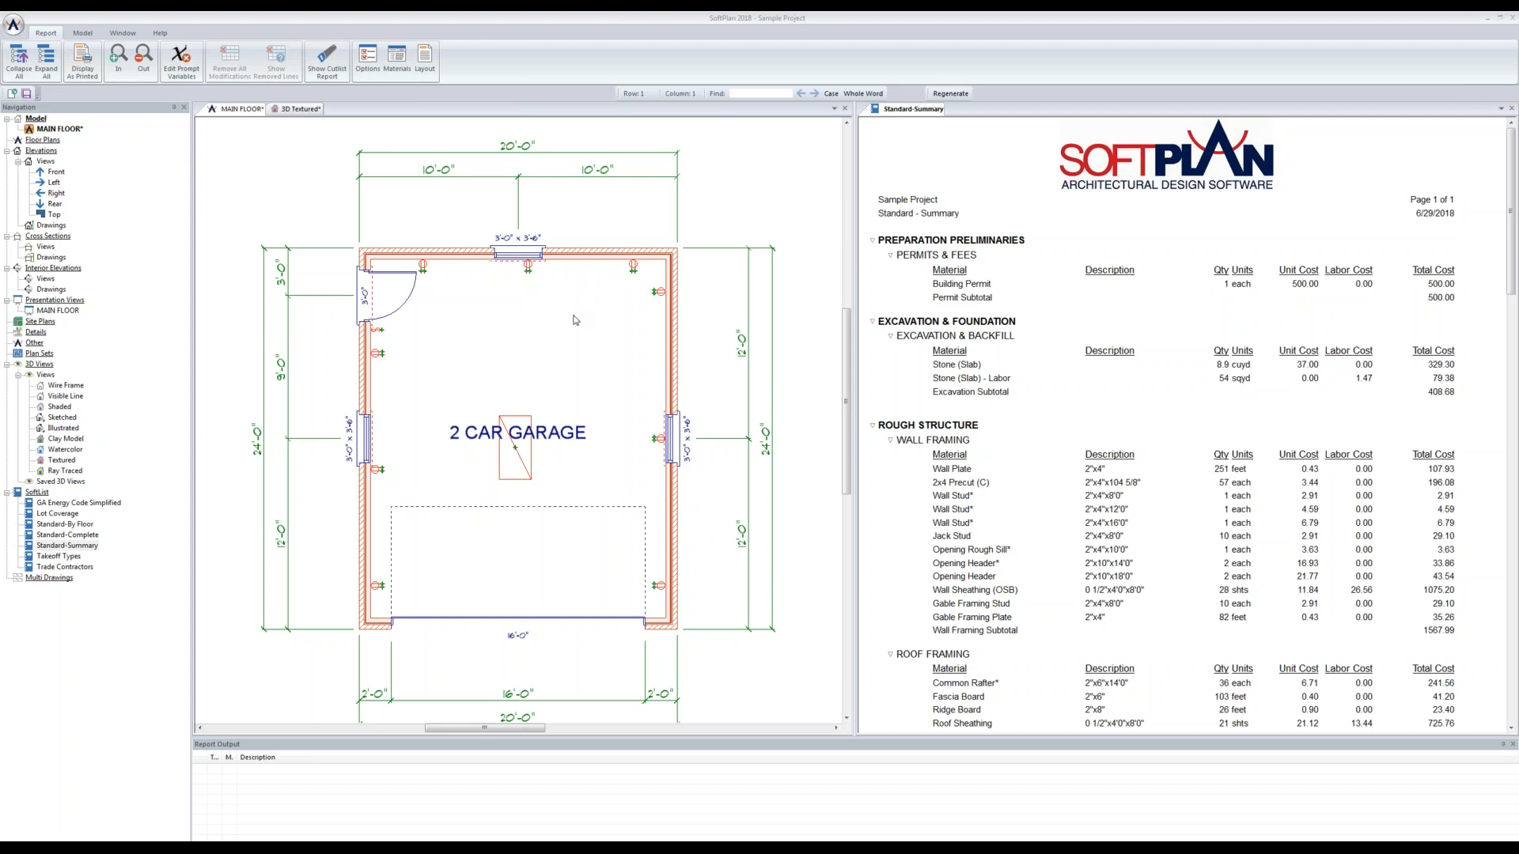
# Step: Edit the rear wall's SoftList selections, overriding the default treated plate property with Yes, and accept the change
pyautogui.click(224, 111)
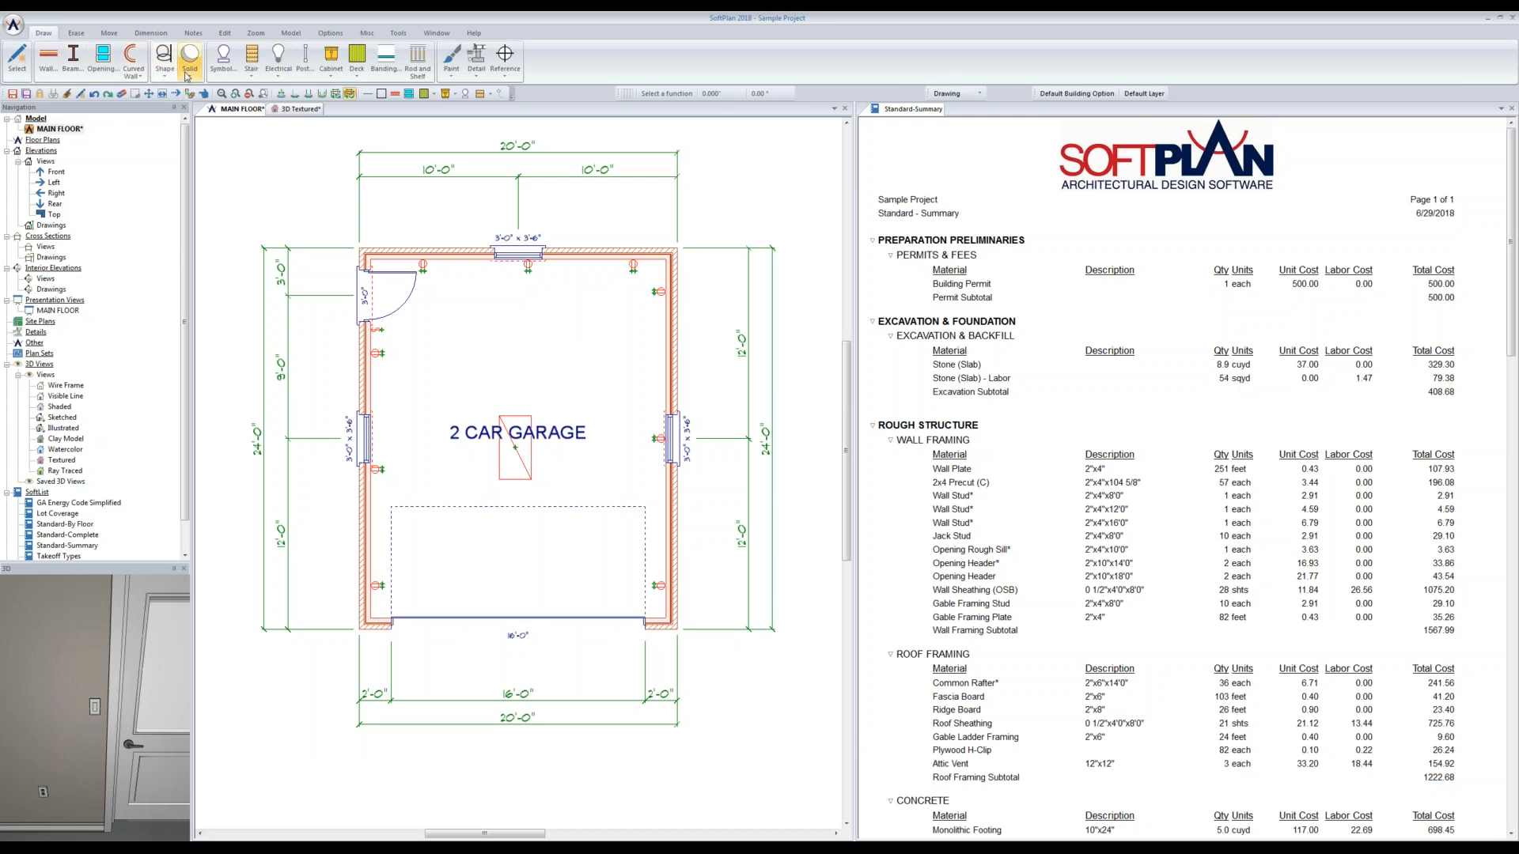
pyautogui.click(203, 93)
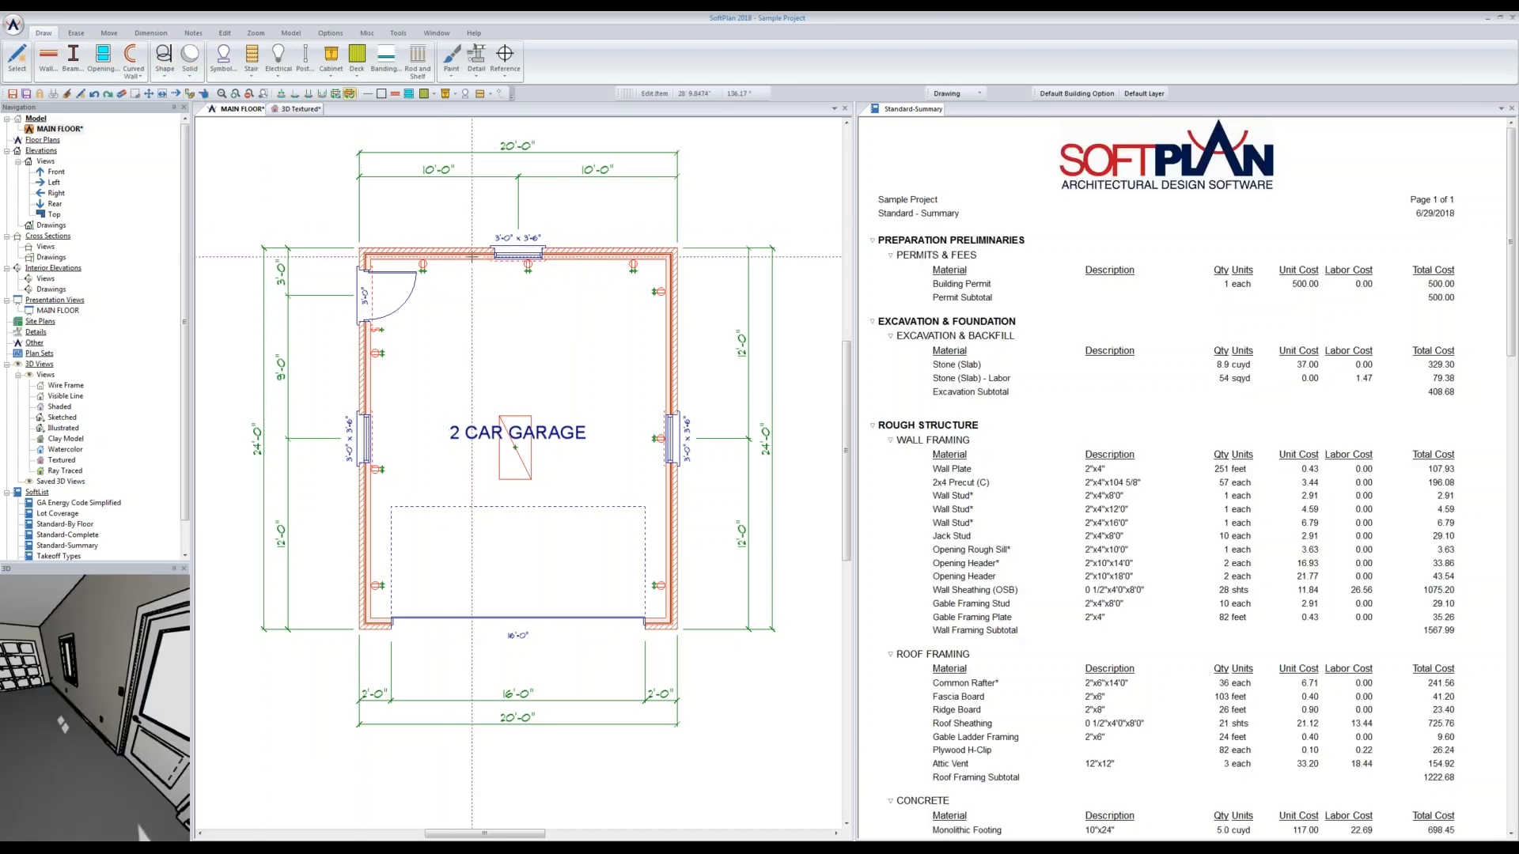
pyautogui.click(449, 252)
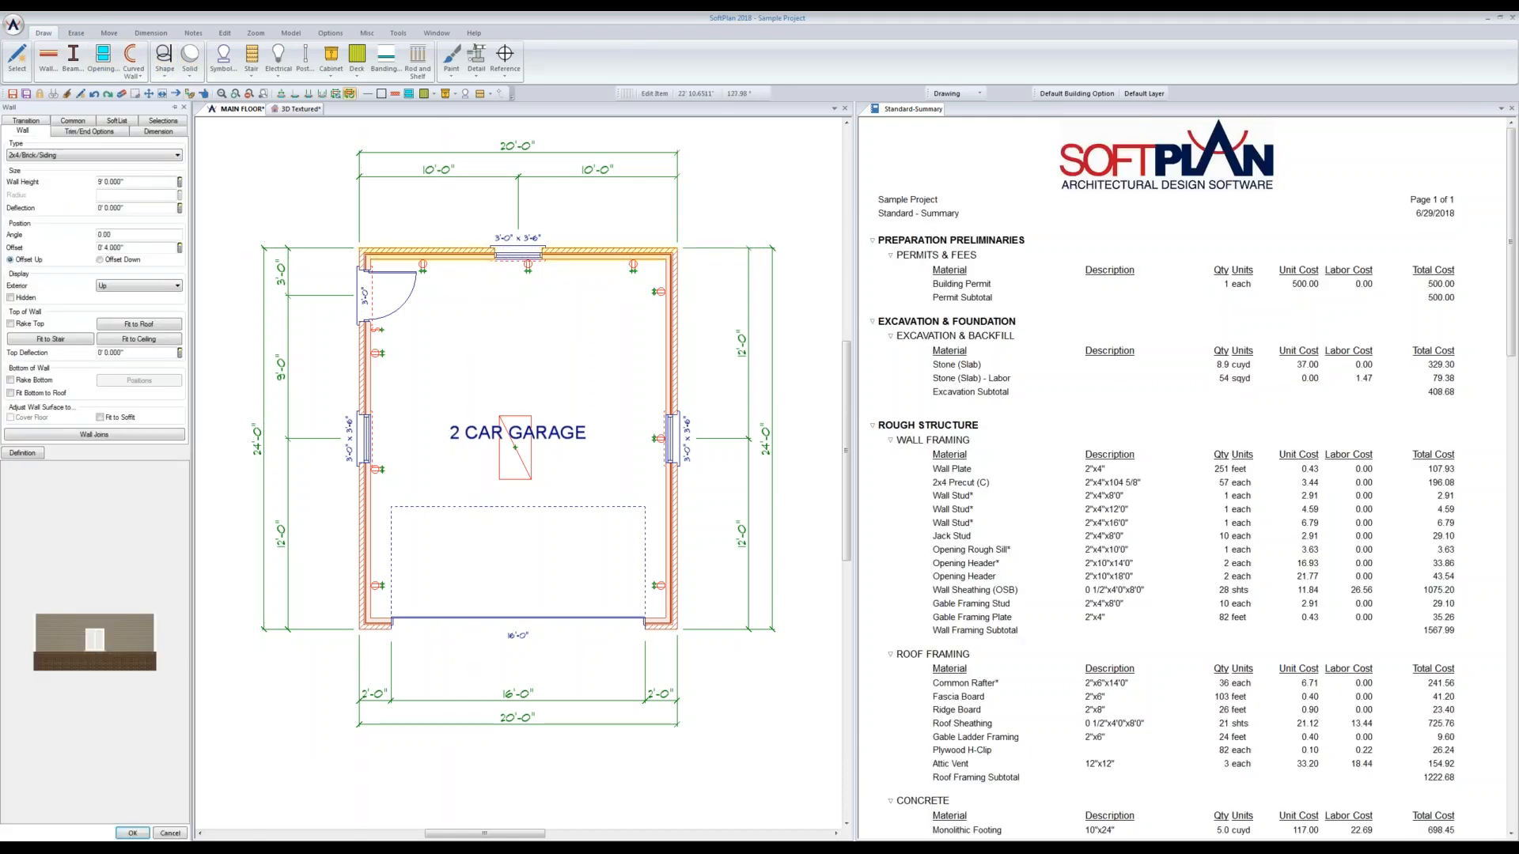
pyautogui.click(159, 121)
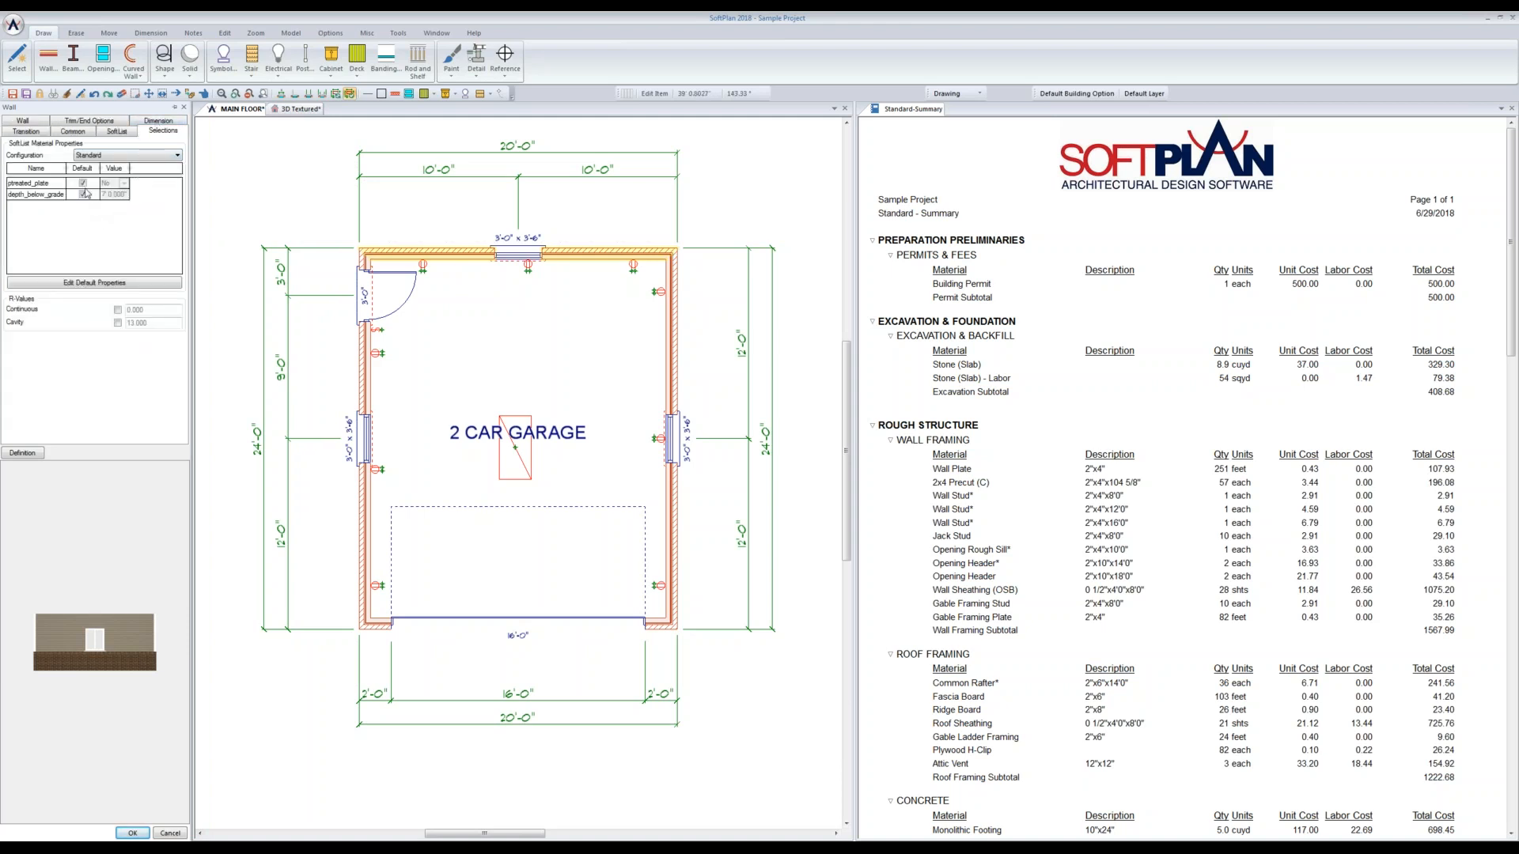
pyautogui.click(83, 182)
pyautogui.click(124, 183)
pyautogui.click(120, 204)
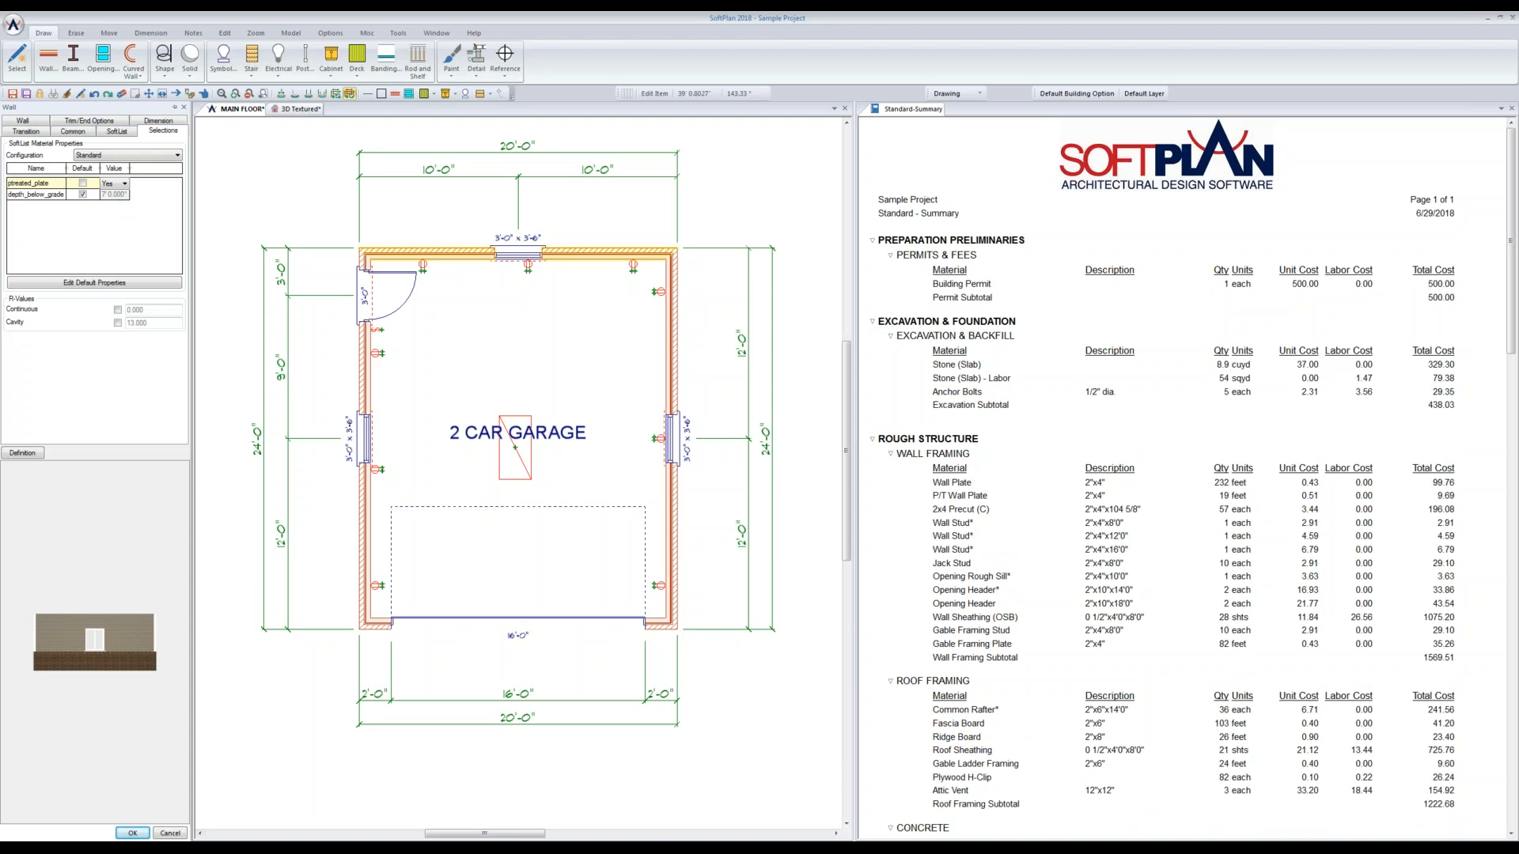
pyautogui.click(129, 834)
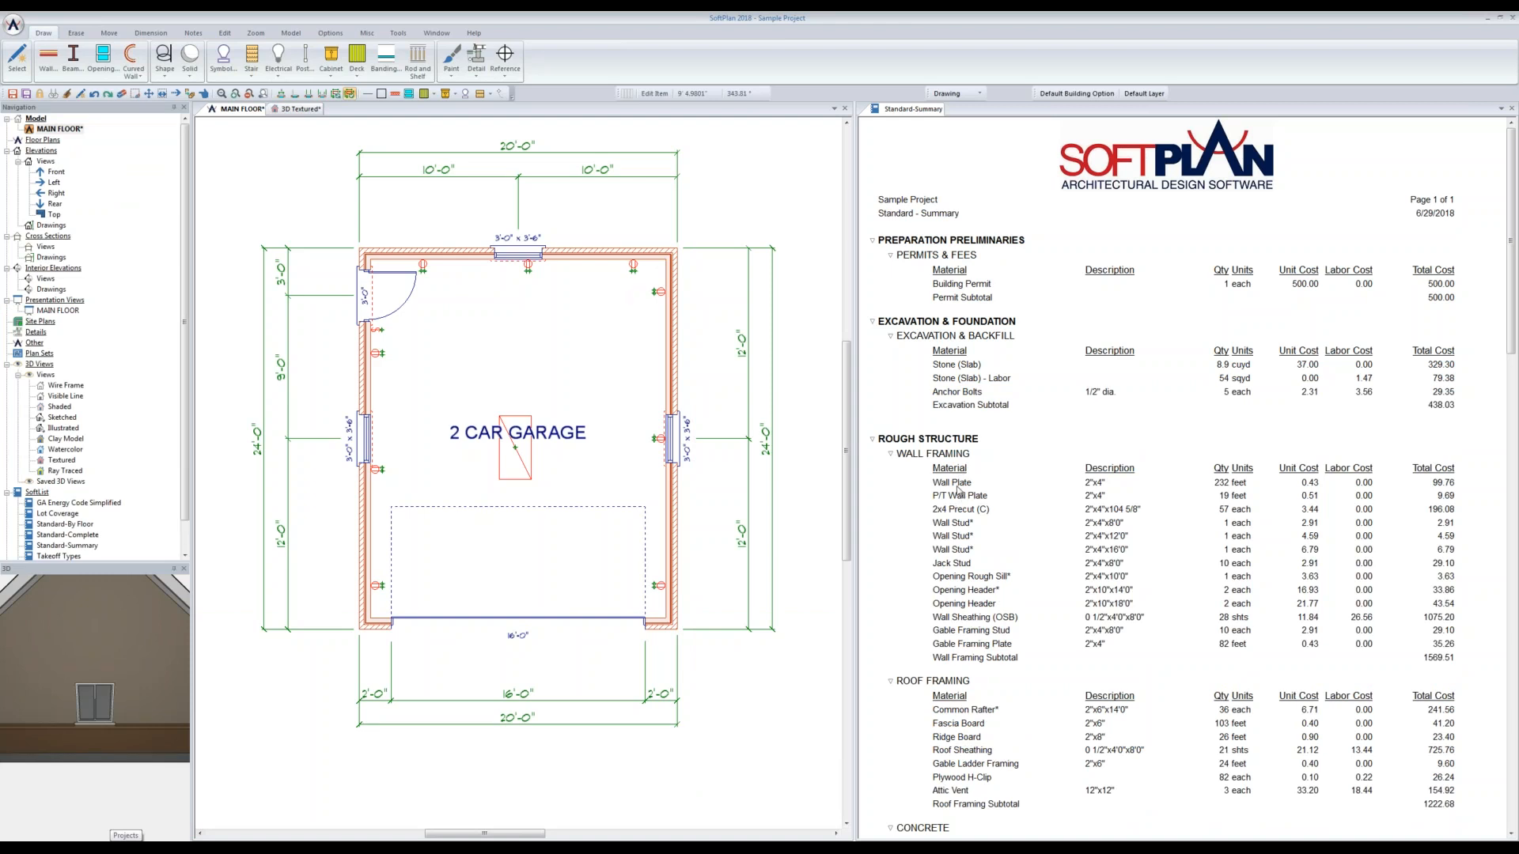
# Step: Repeat the treated plate edit on both side walls and the front wall
pyautogui.rightClick(252, 176)
pyautogui.click(261, 212)
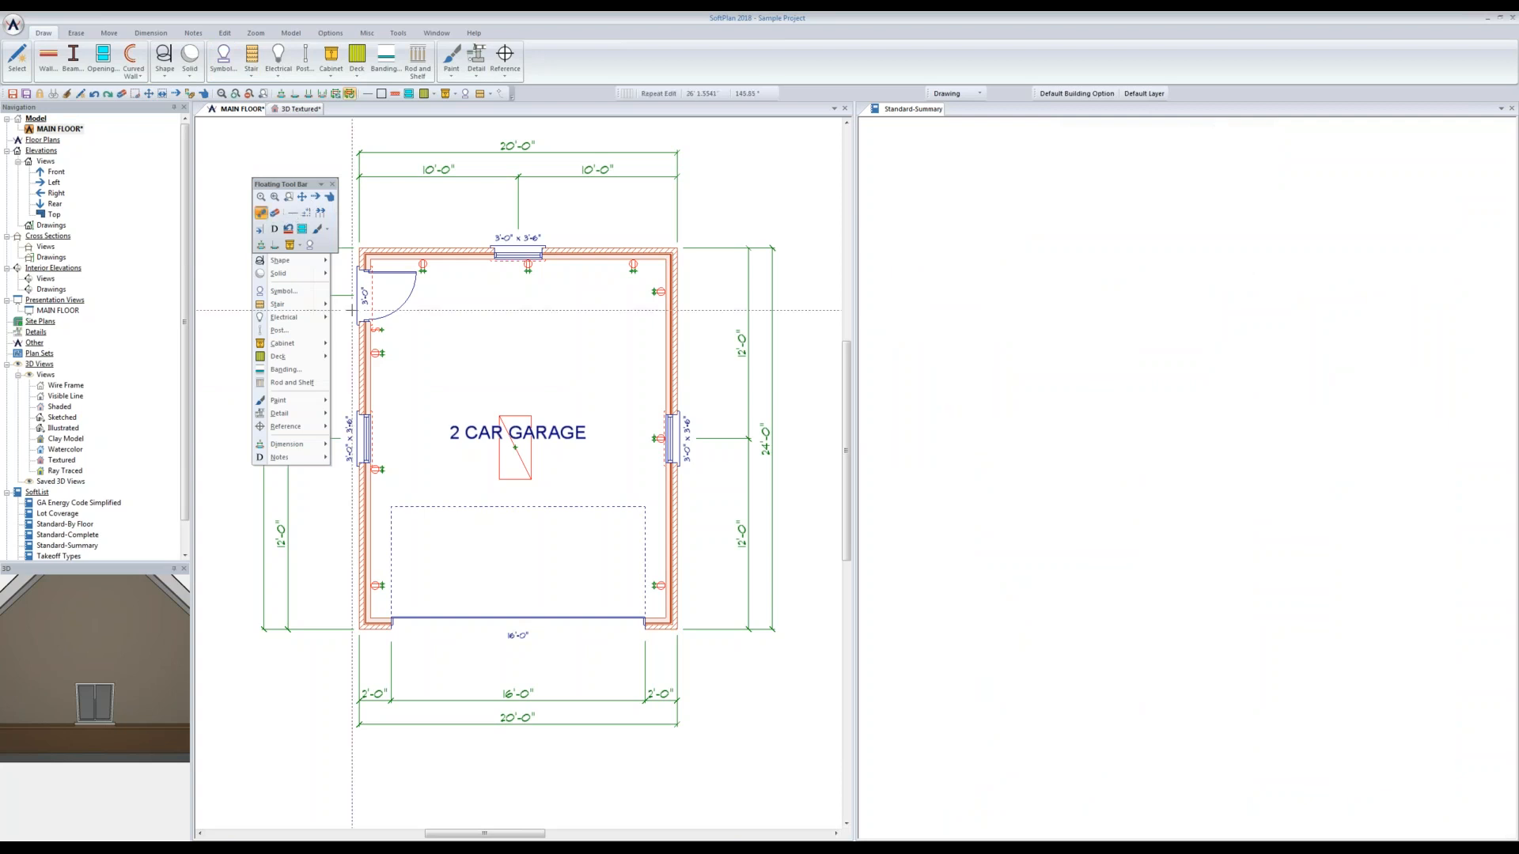
pyautogui.click(669, 384)
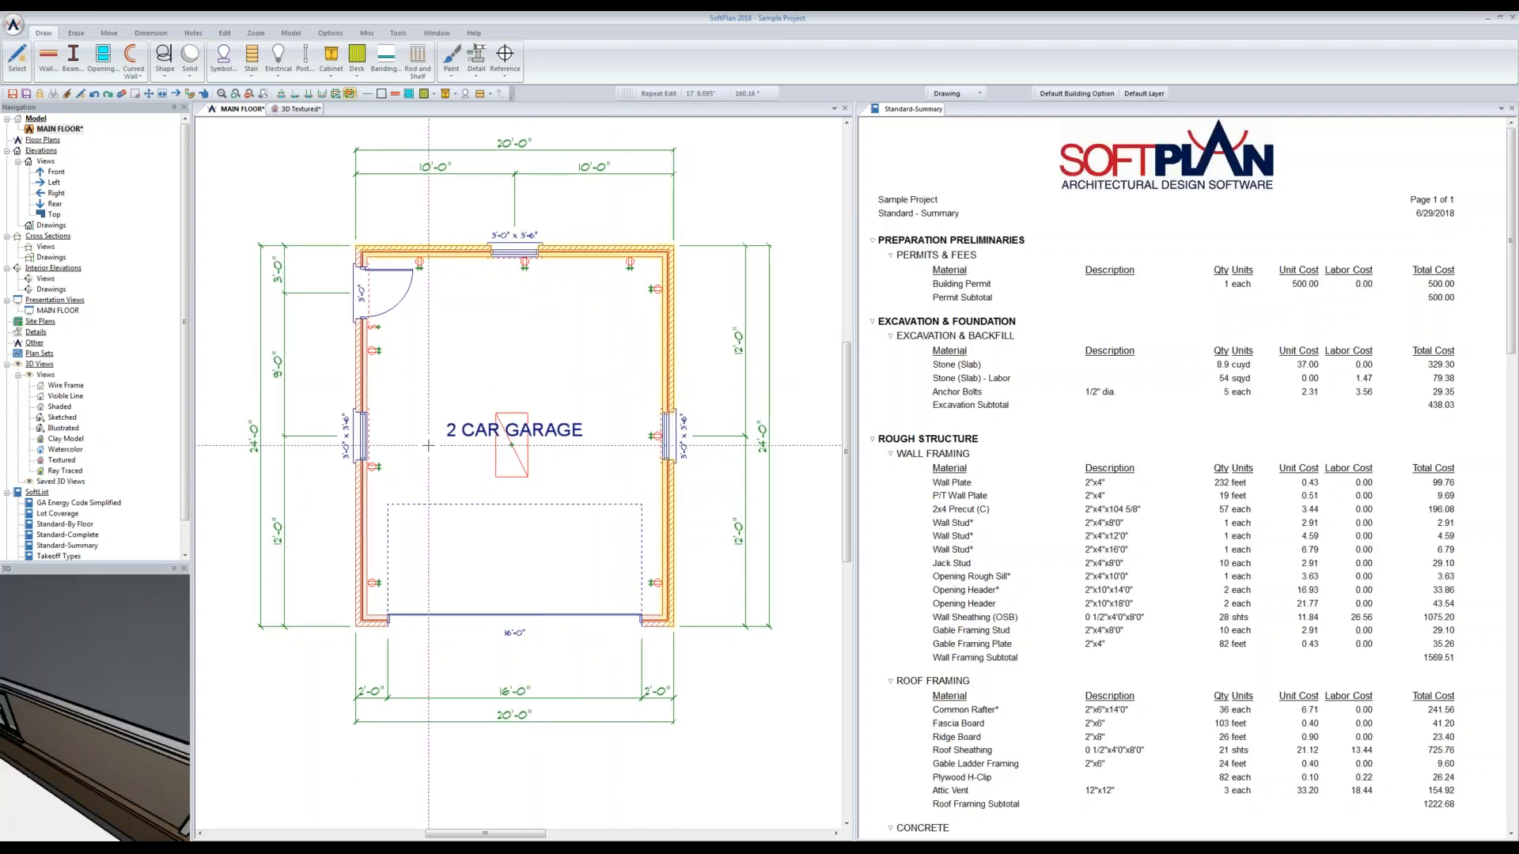
pyautogui.click(360, 538)
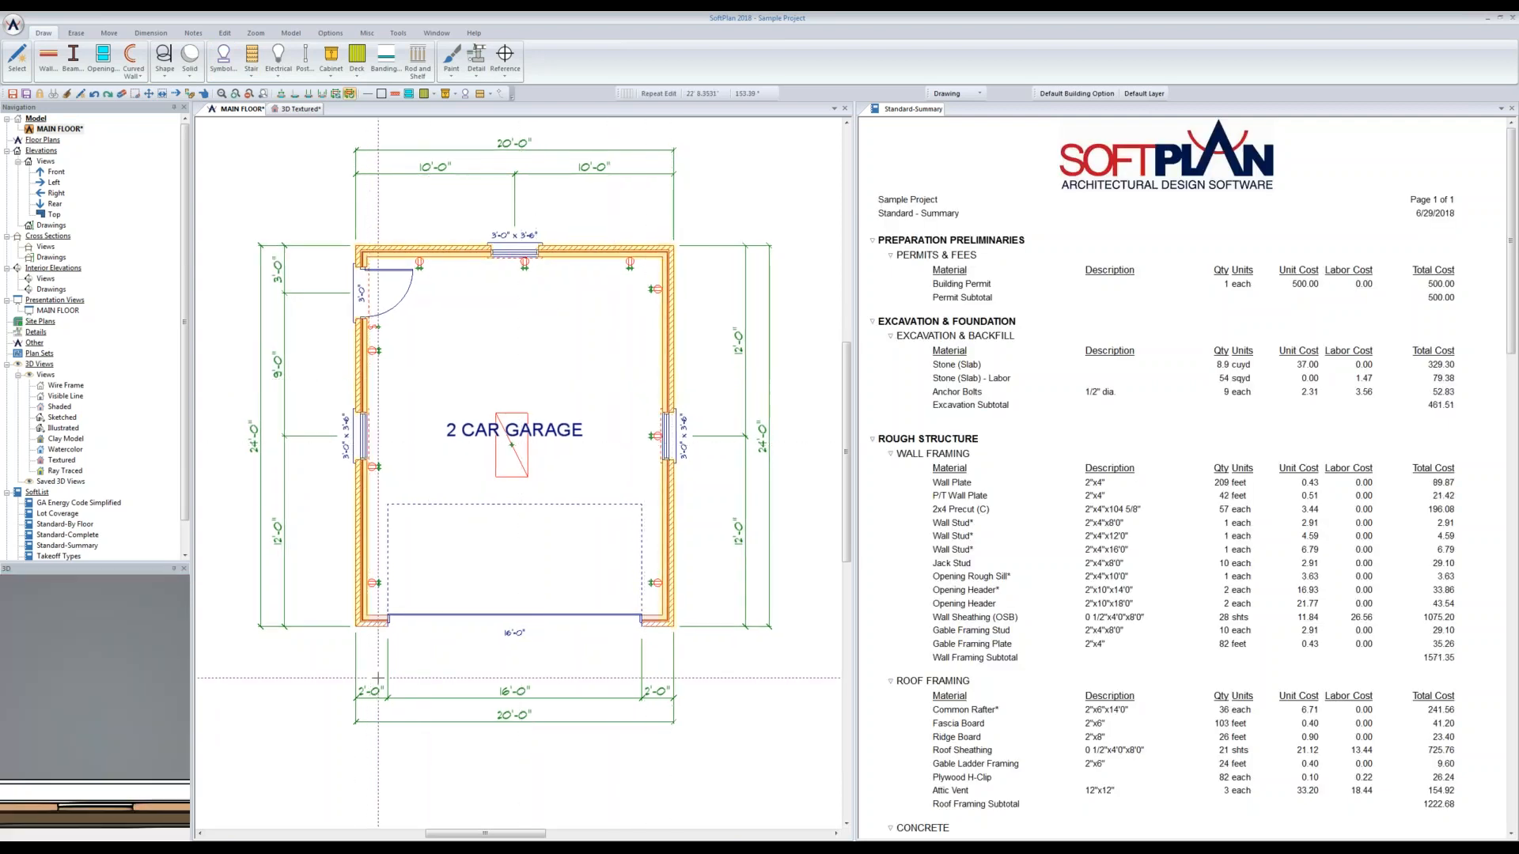
pyautogui.click(384, 619)
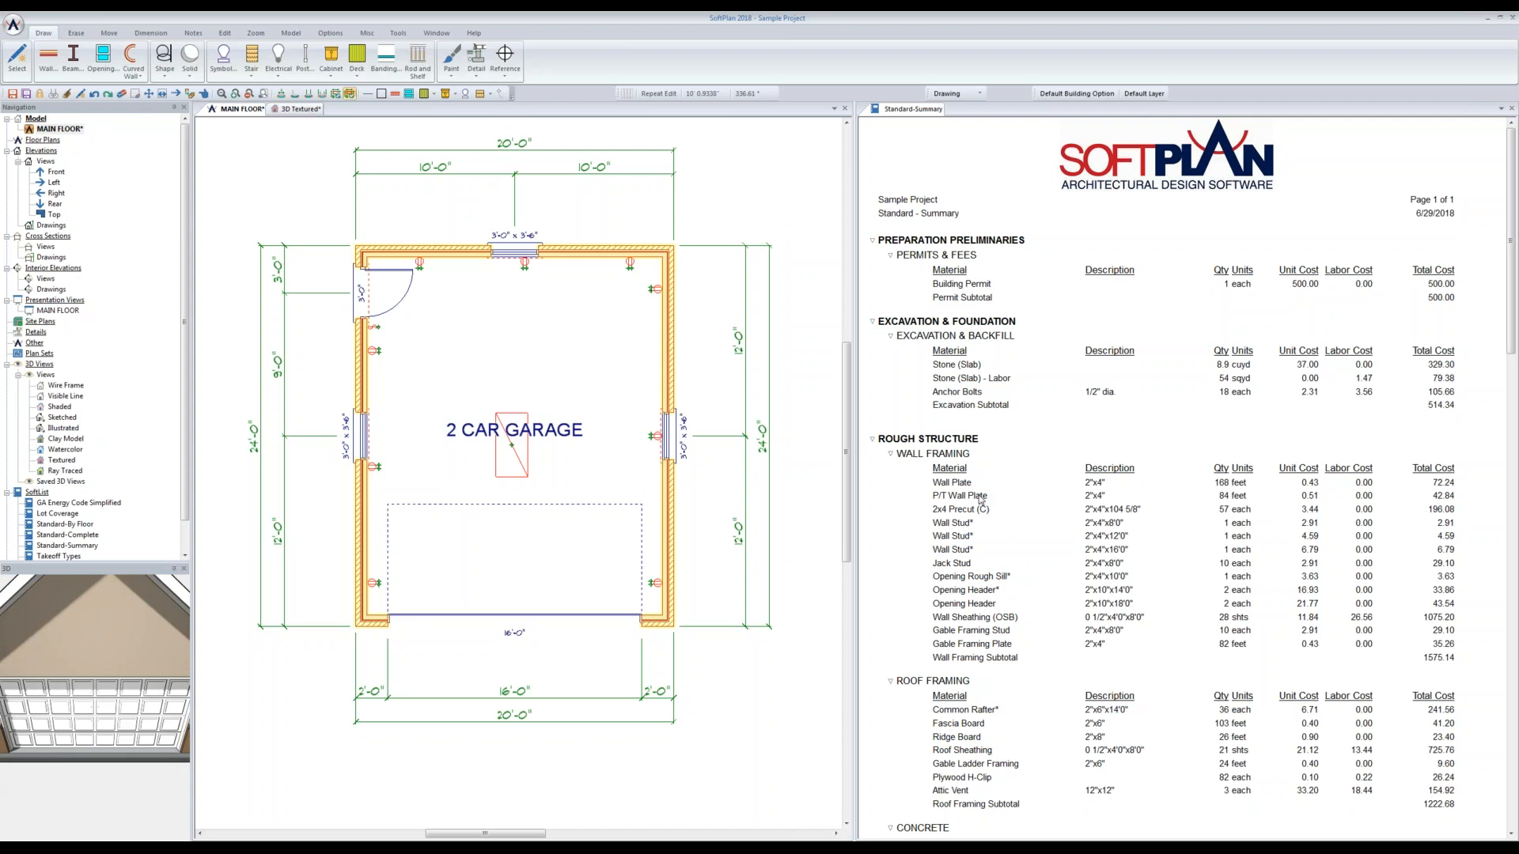
# Step: In the Textured 3D view, turn off the sill for the slider window beside the garage's entry door
pyautogui.click(299, 110)
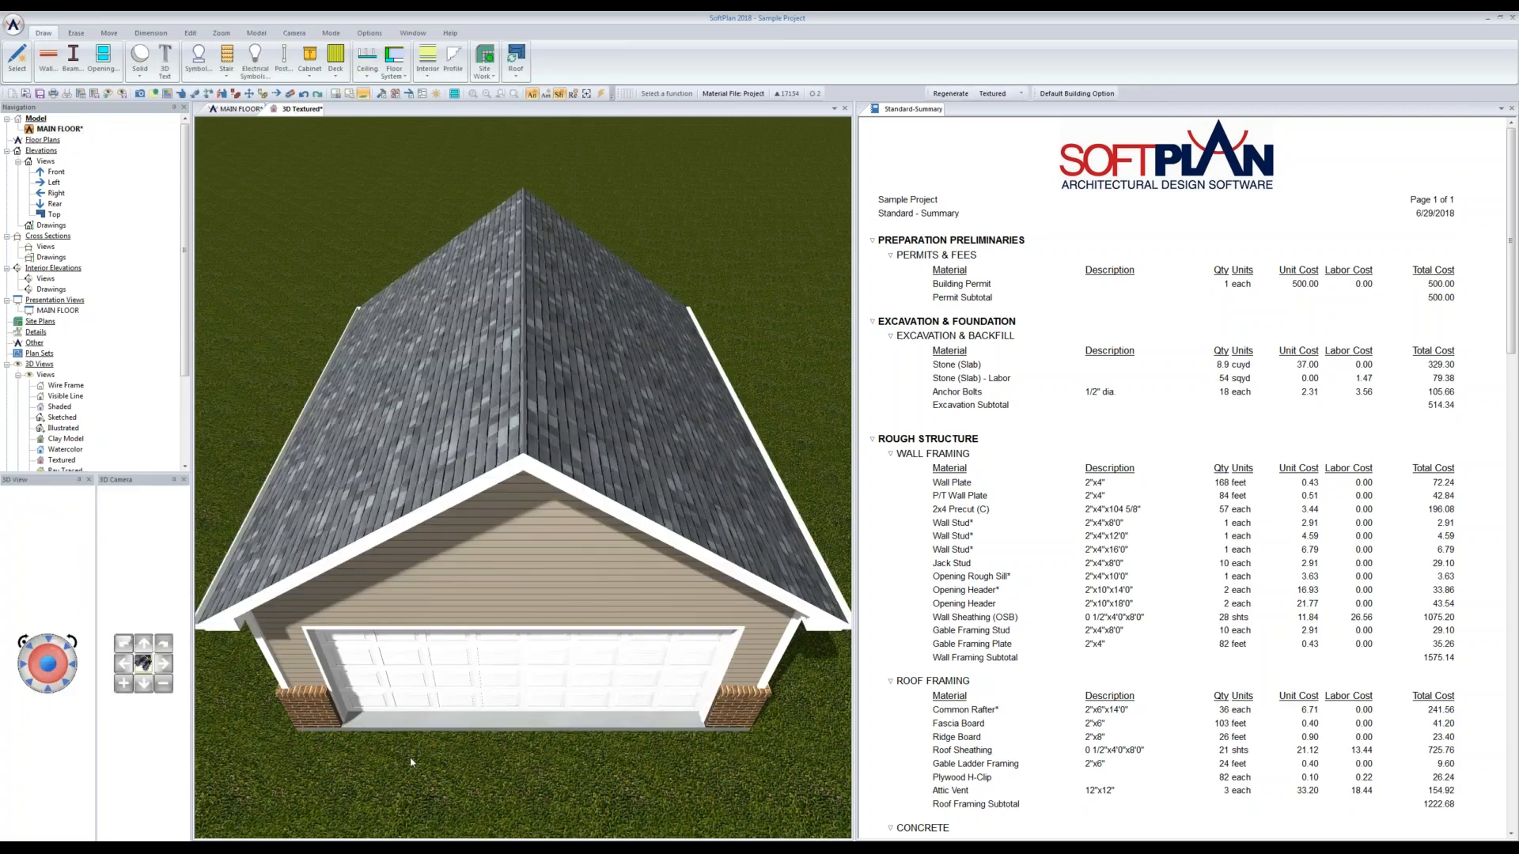
pyautogui.scroll(3, 411, 761)
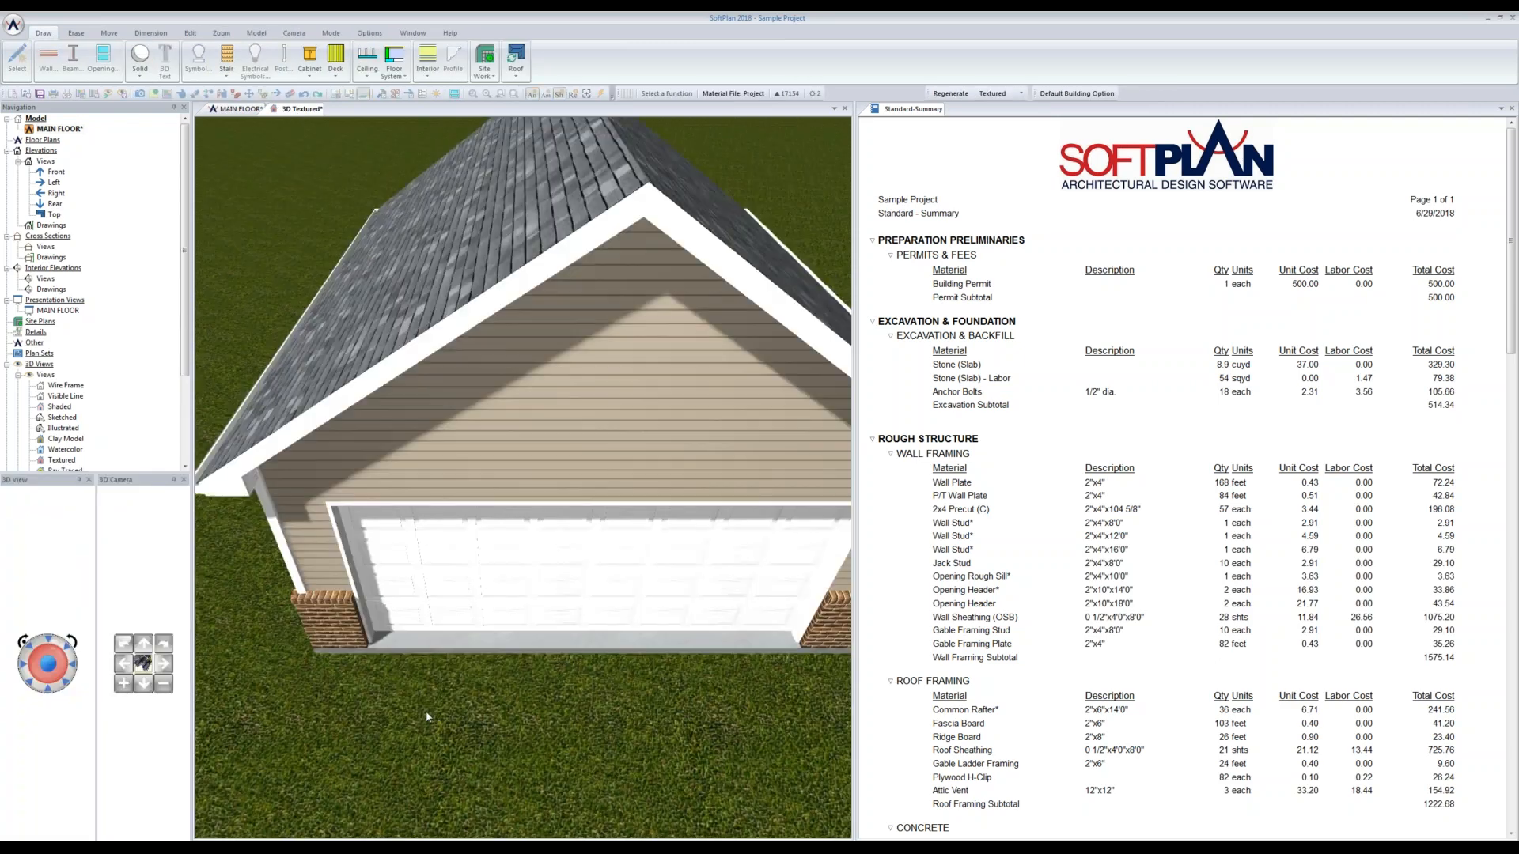
pyautogui.click(182, 95)
pyautogui.moveTo(331, 563); pyautogui.dragTo(475, 577, button='middle')
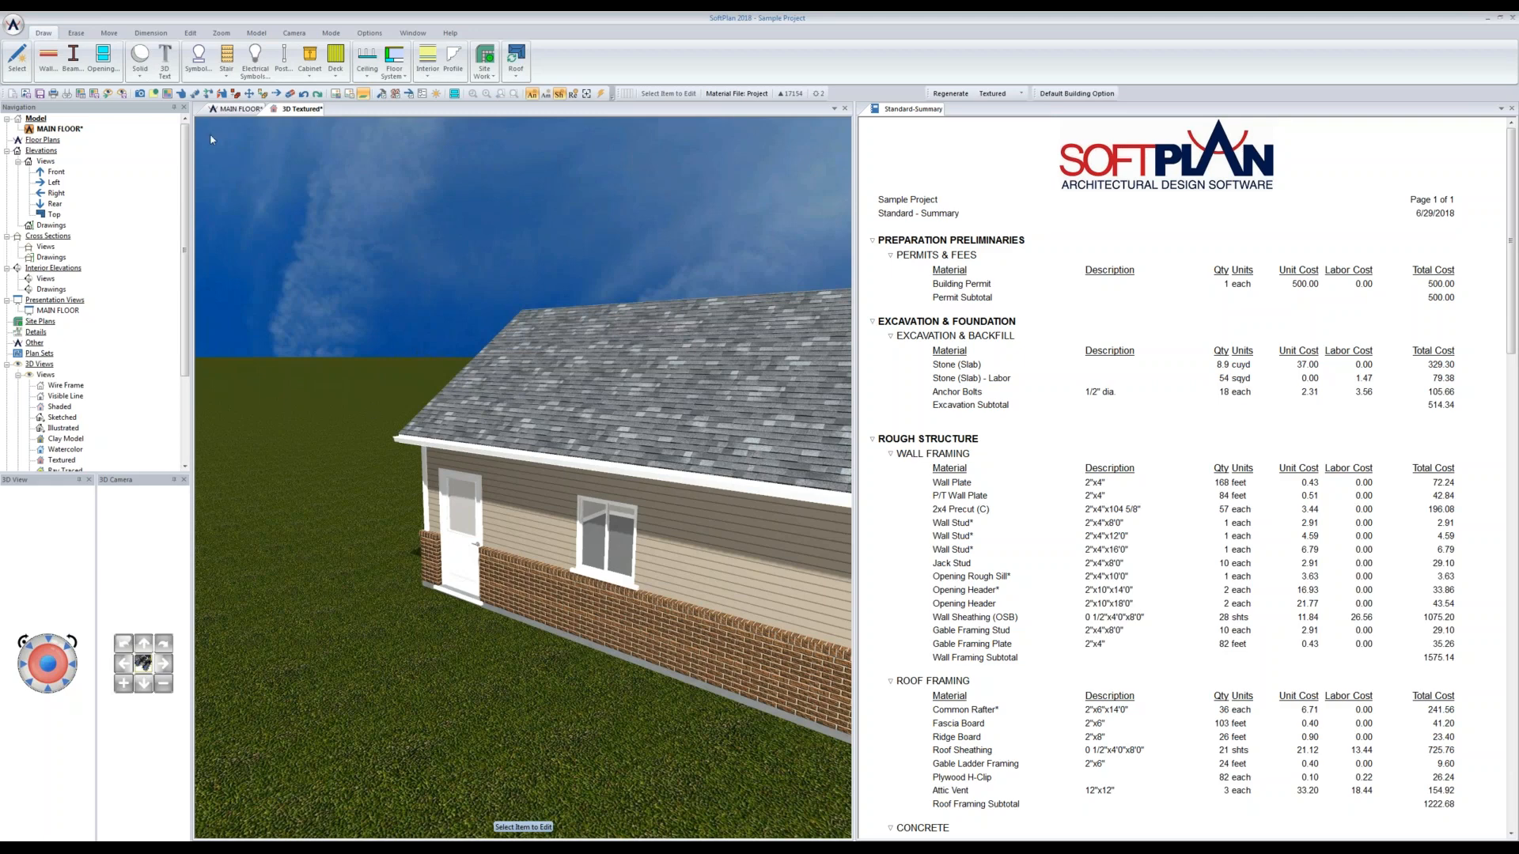
pyautogui.click(624, 553)
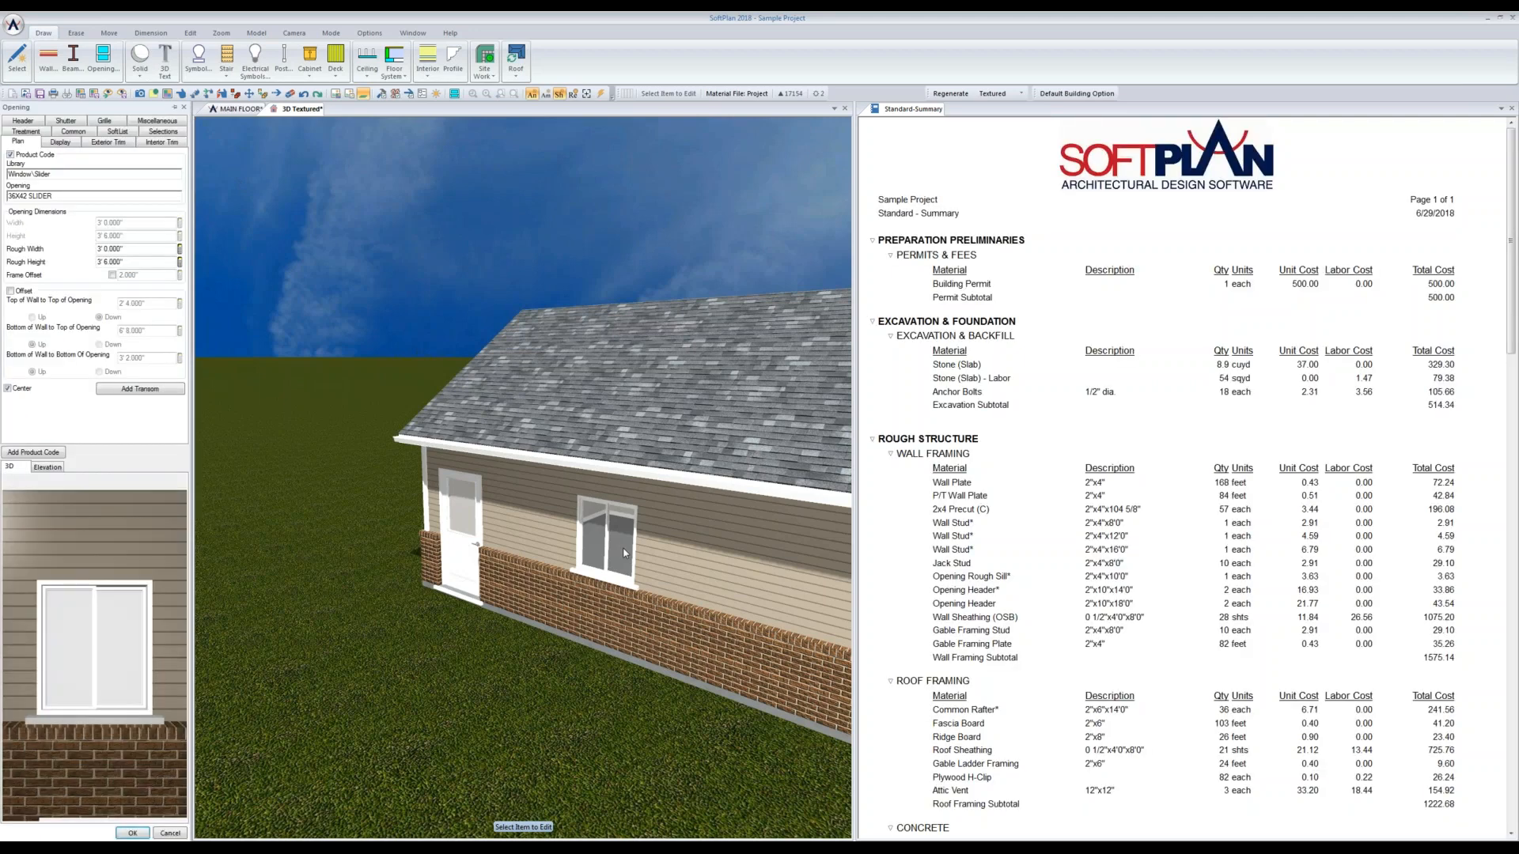
pyautogui.click(70, 141)
pyautogui.click(21, 220)
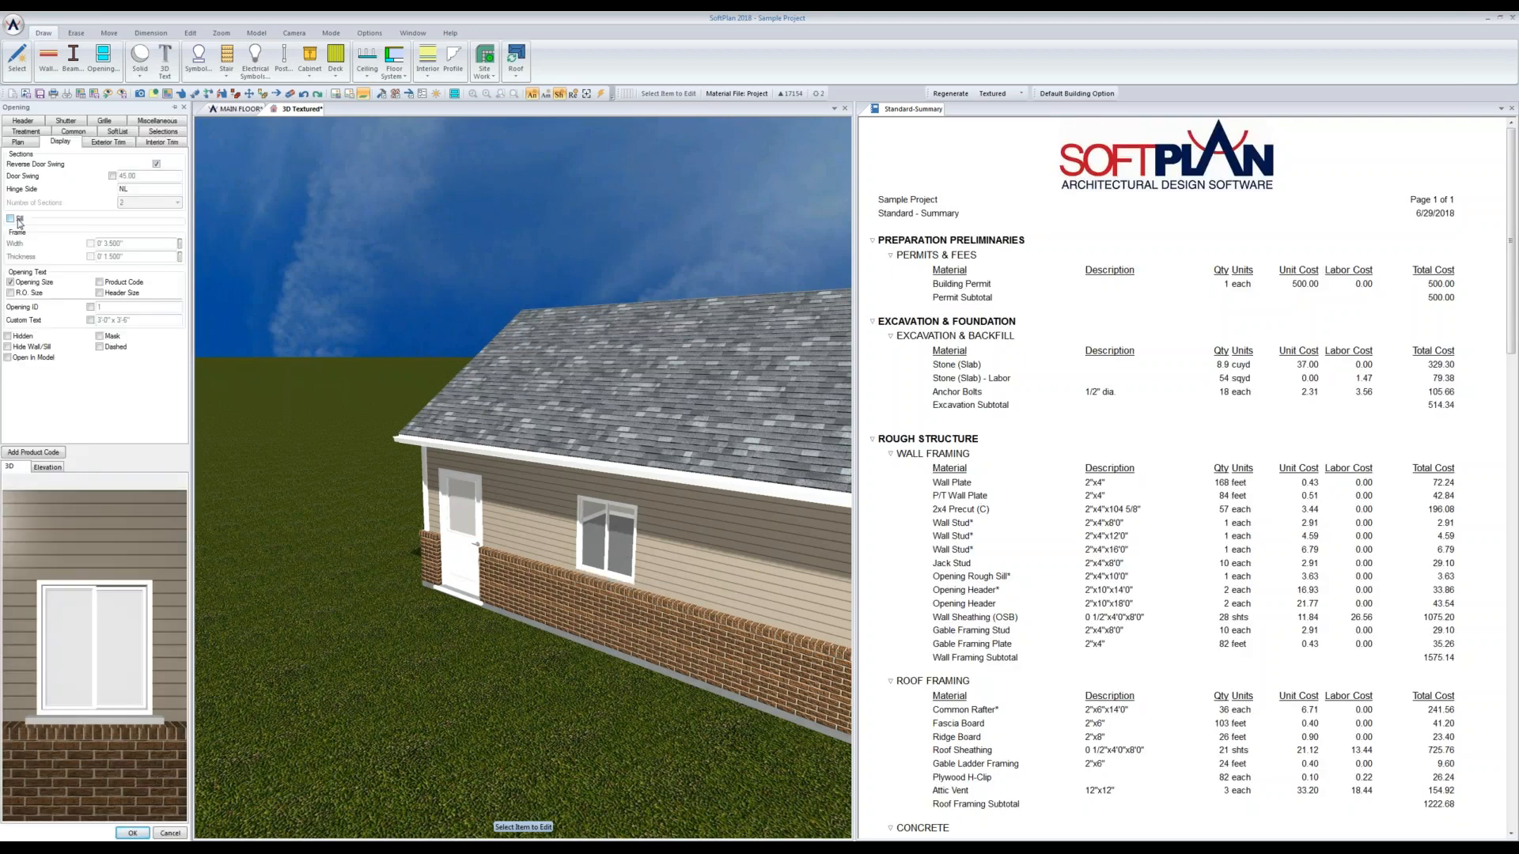
pyautogui.click(184, 107)
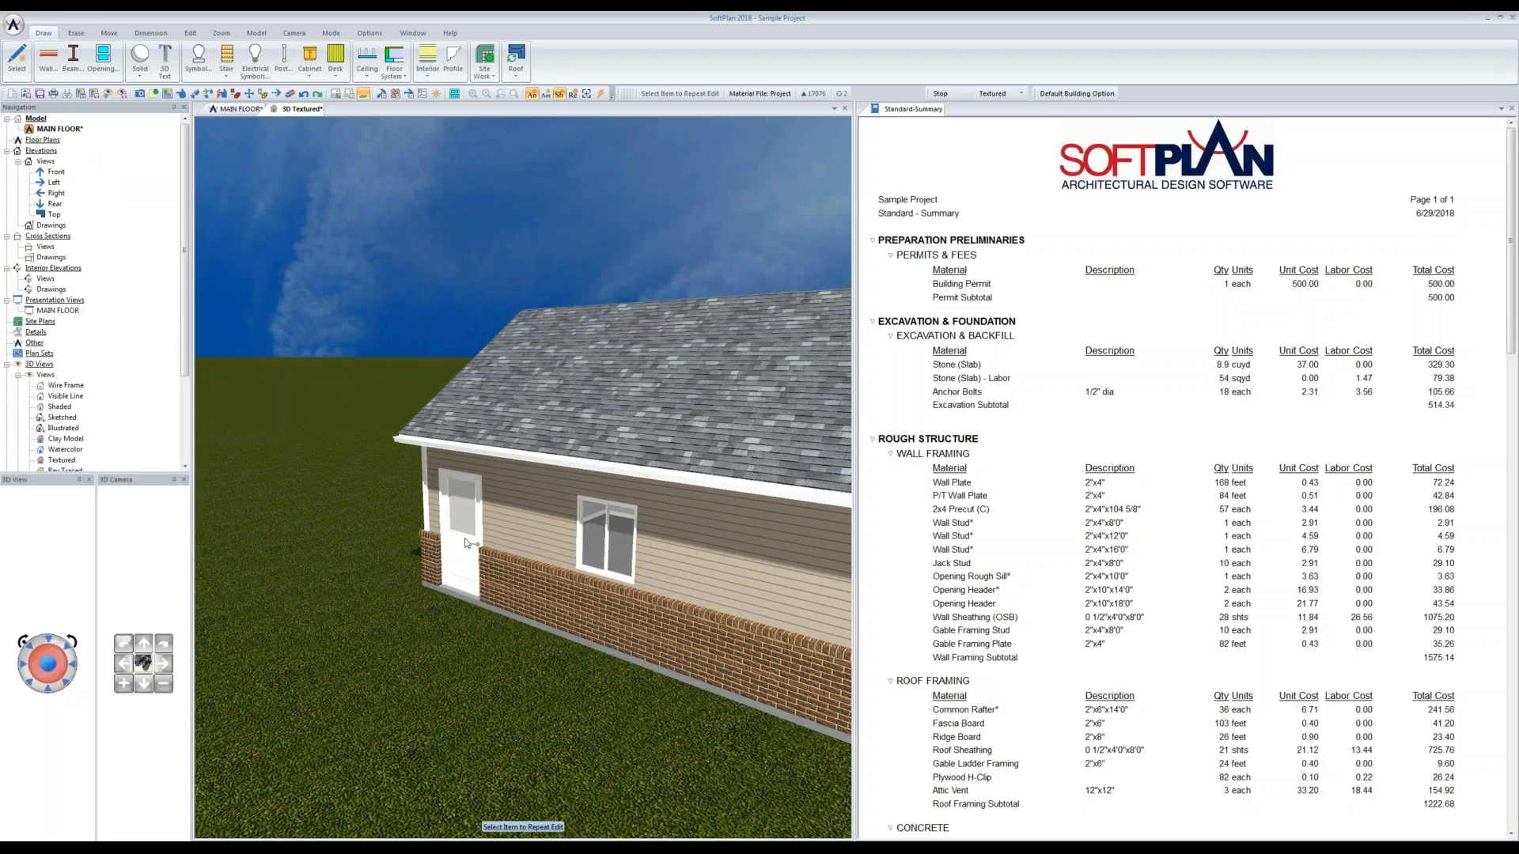
# Step: Repeat the sill edit on the openings of the garage's other sides and bring the front into view
pyautogui.moveTo(458, 578); pyautogui.dragTo(365, 644, button='middle')
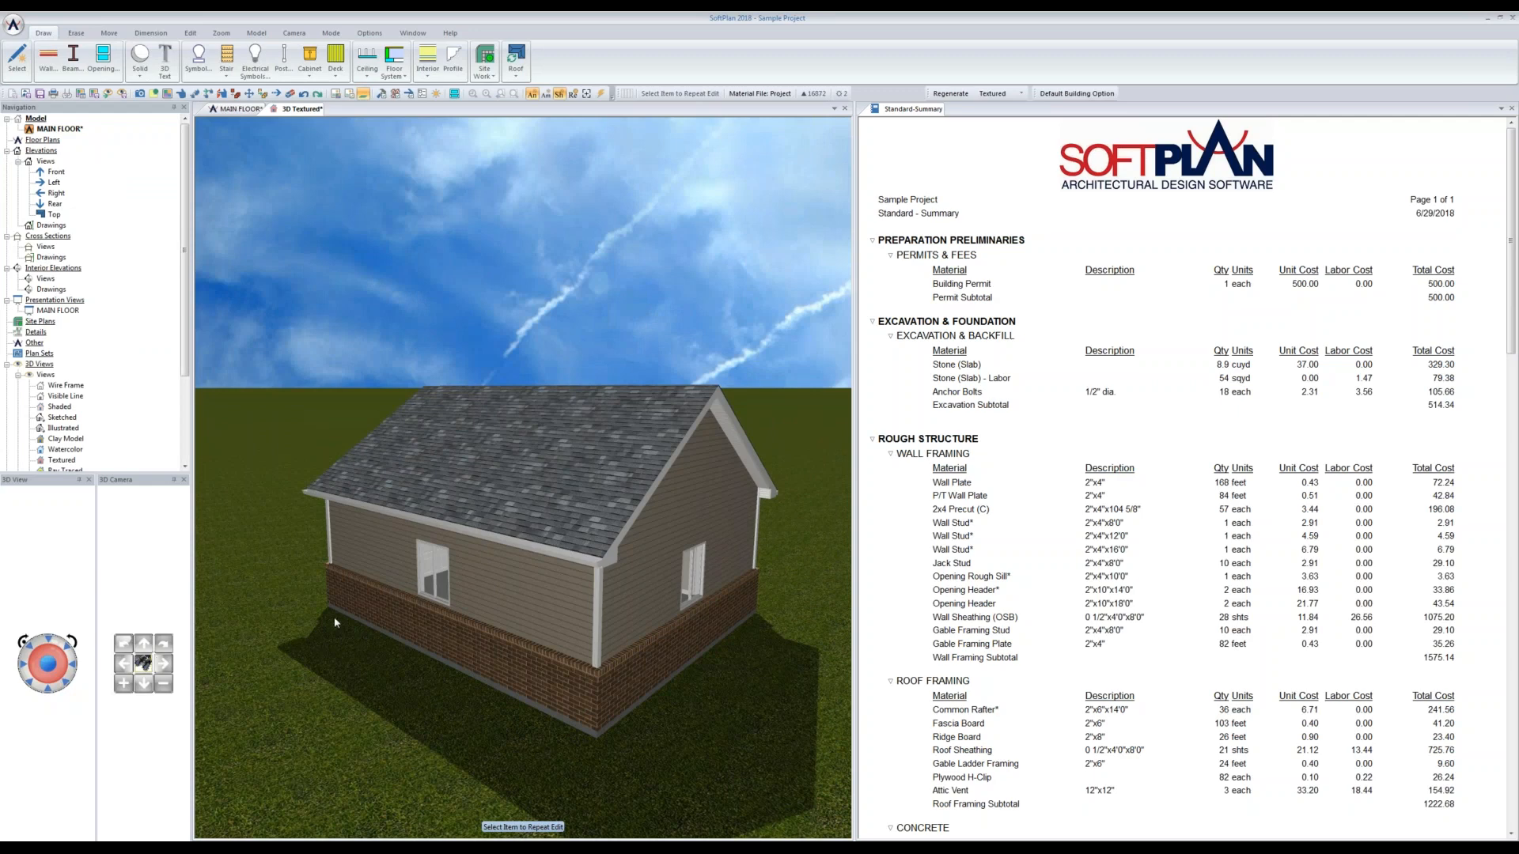
pyautogui.moveTo(338, 671); pyautogui.dragTo(425, 683, button='middle')
pyautogui.click(47, 688)
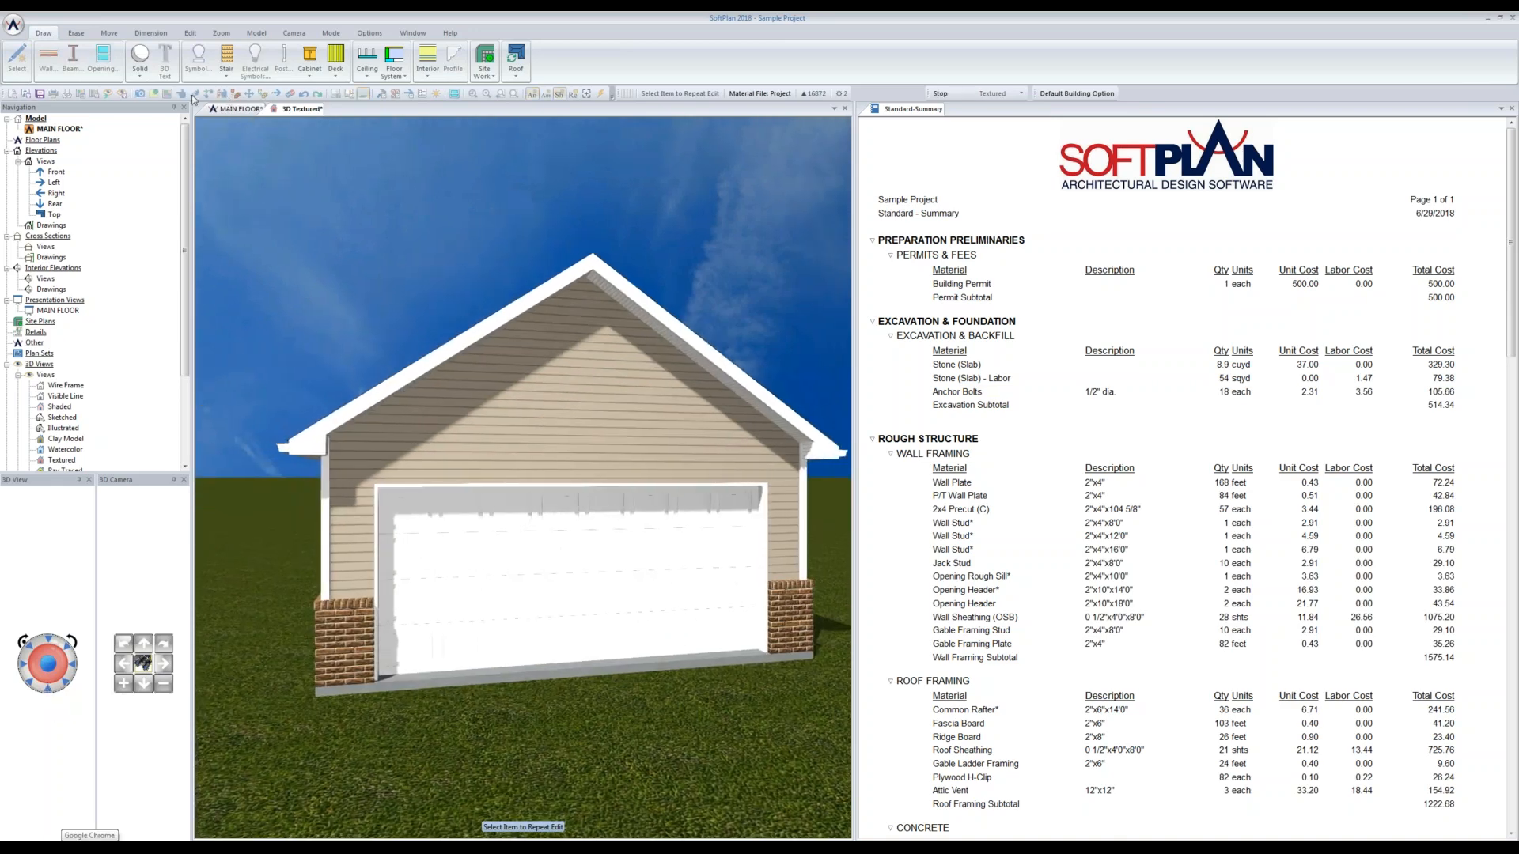
# Step: Enable custom exterior trim on the front garage door with Wood as the trim material
pyautogui.click(510, 610)
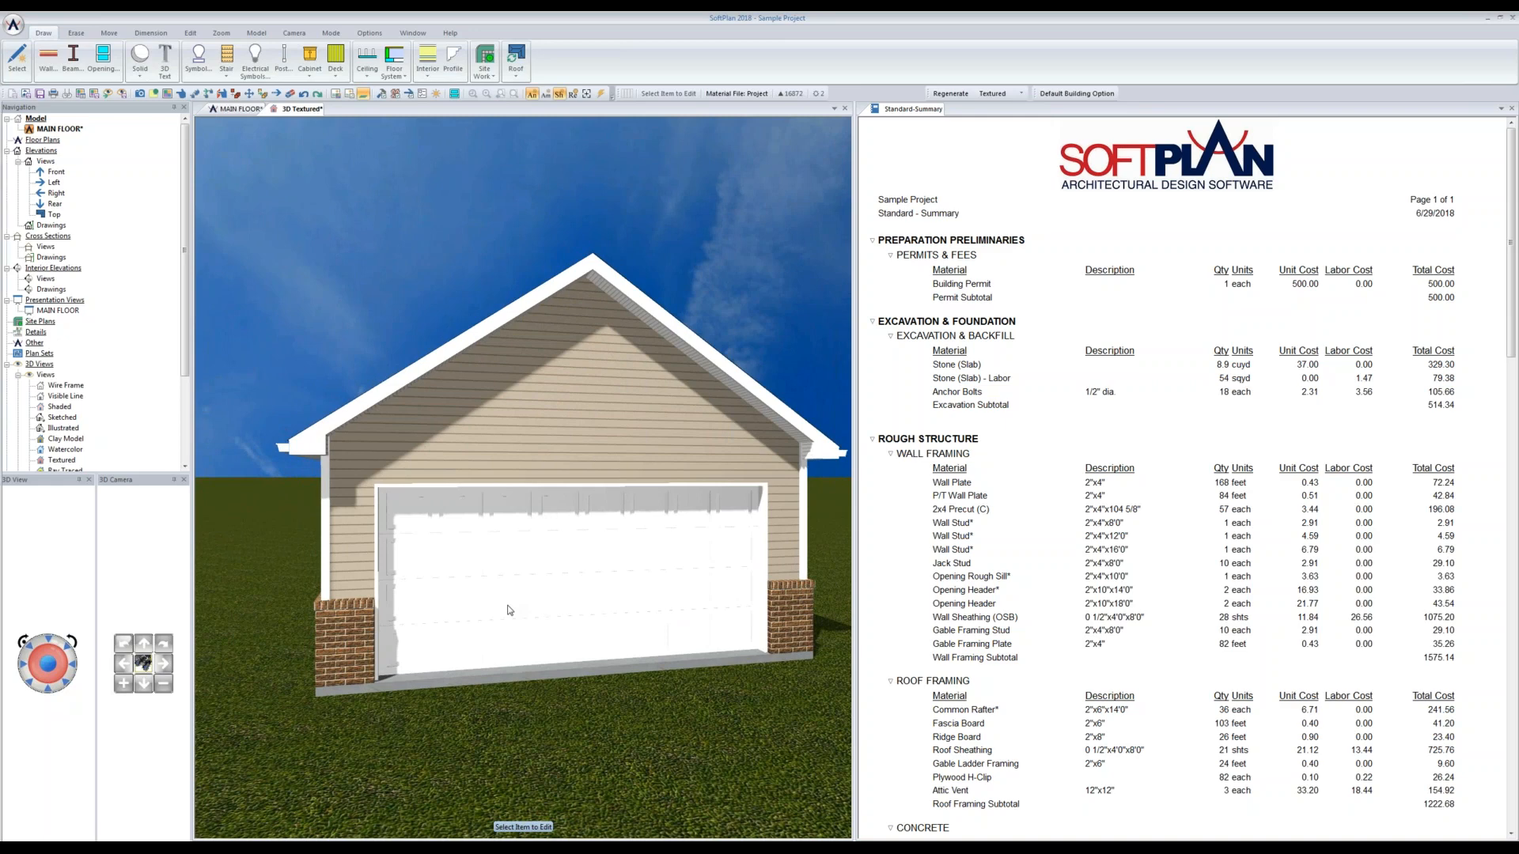
pyautogui.click(125, 144)
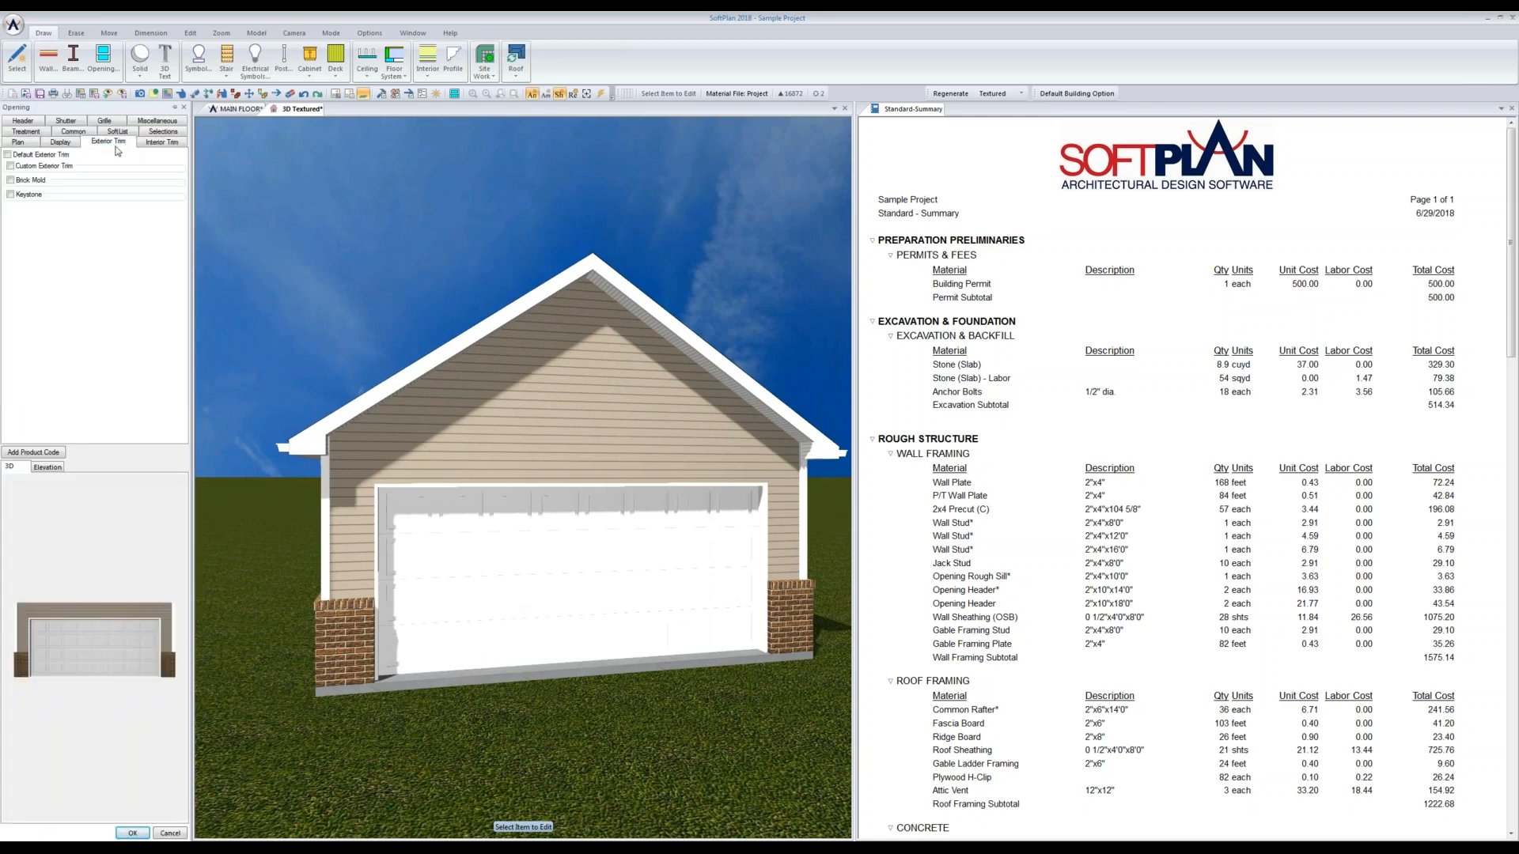
pyautogui.click(43, 167)
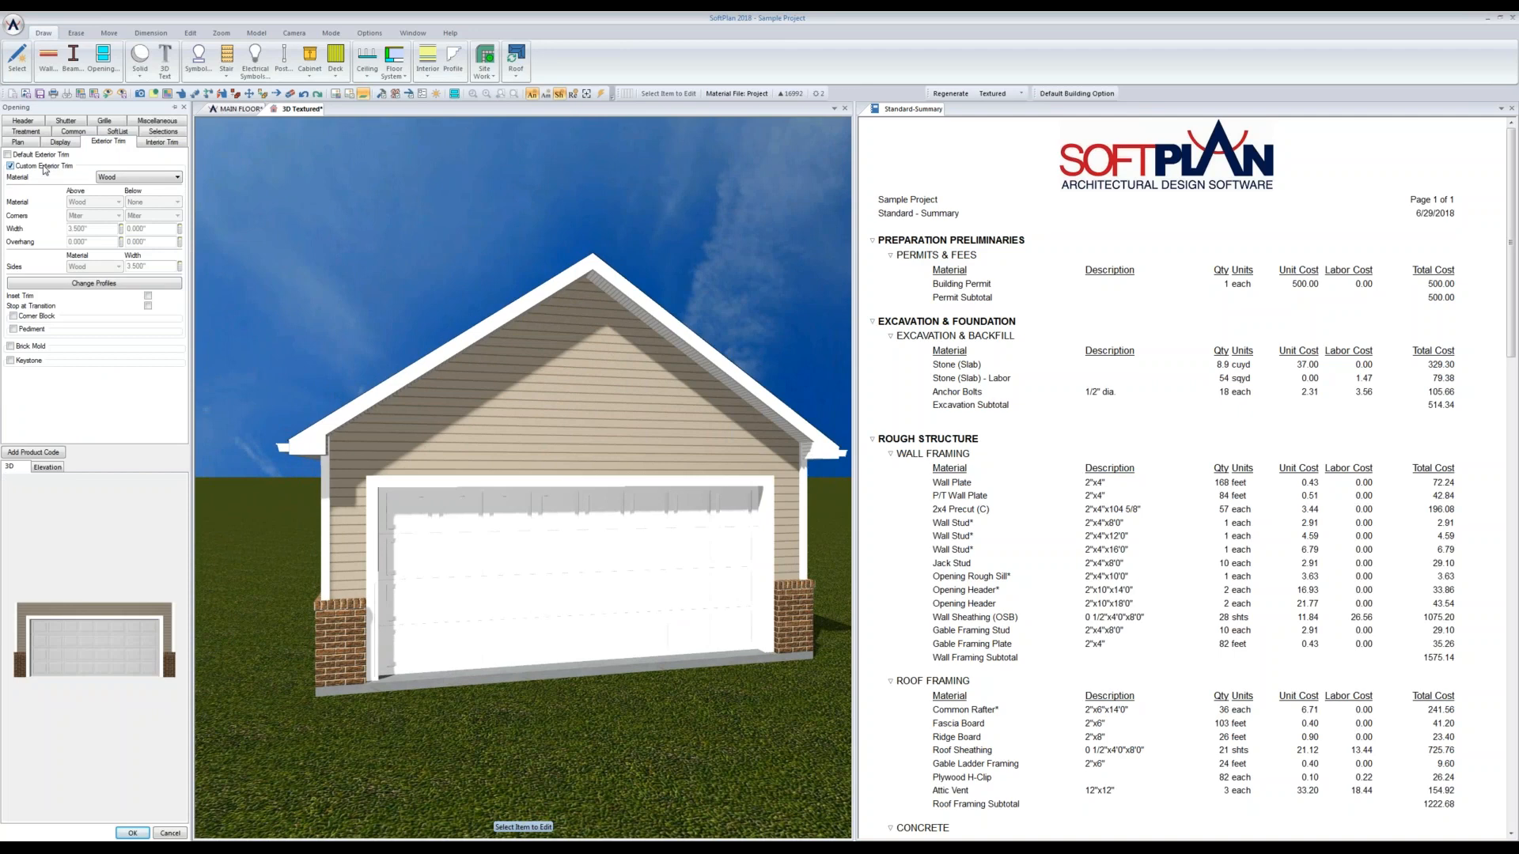
pyautogui.click(132, 833)
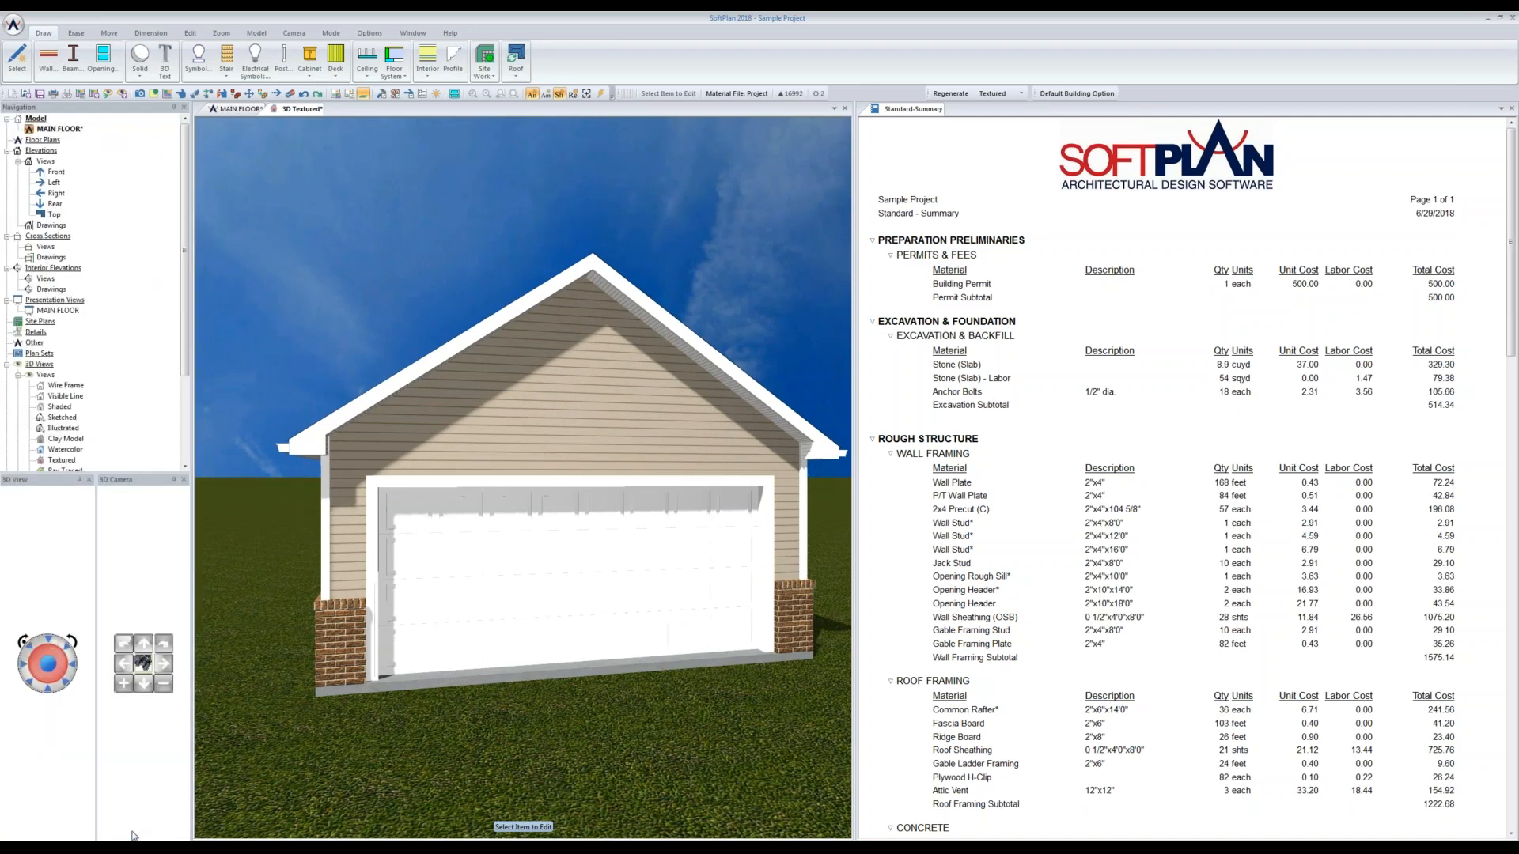
# Step: Repeat the custom exterior trim on the openings of the garage's other sides and check the Exterior Trim section of the summary report
pyautogui.moveTo(260, 374); pyautogui.dragTo(415, 381, button='middle')
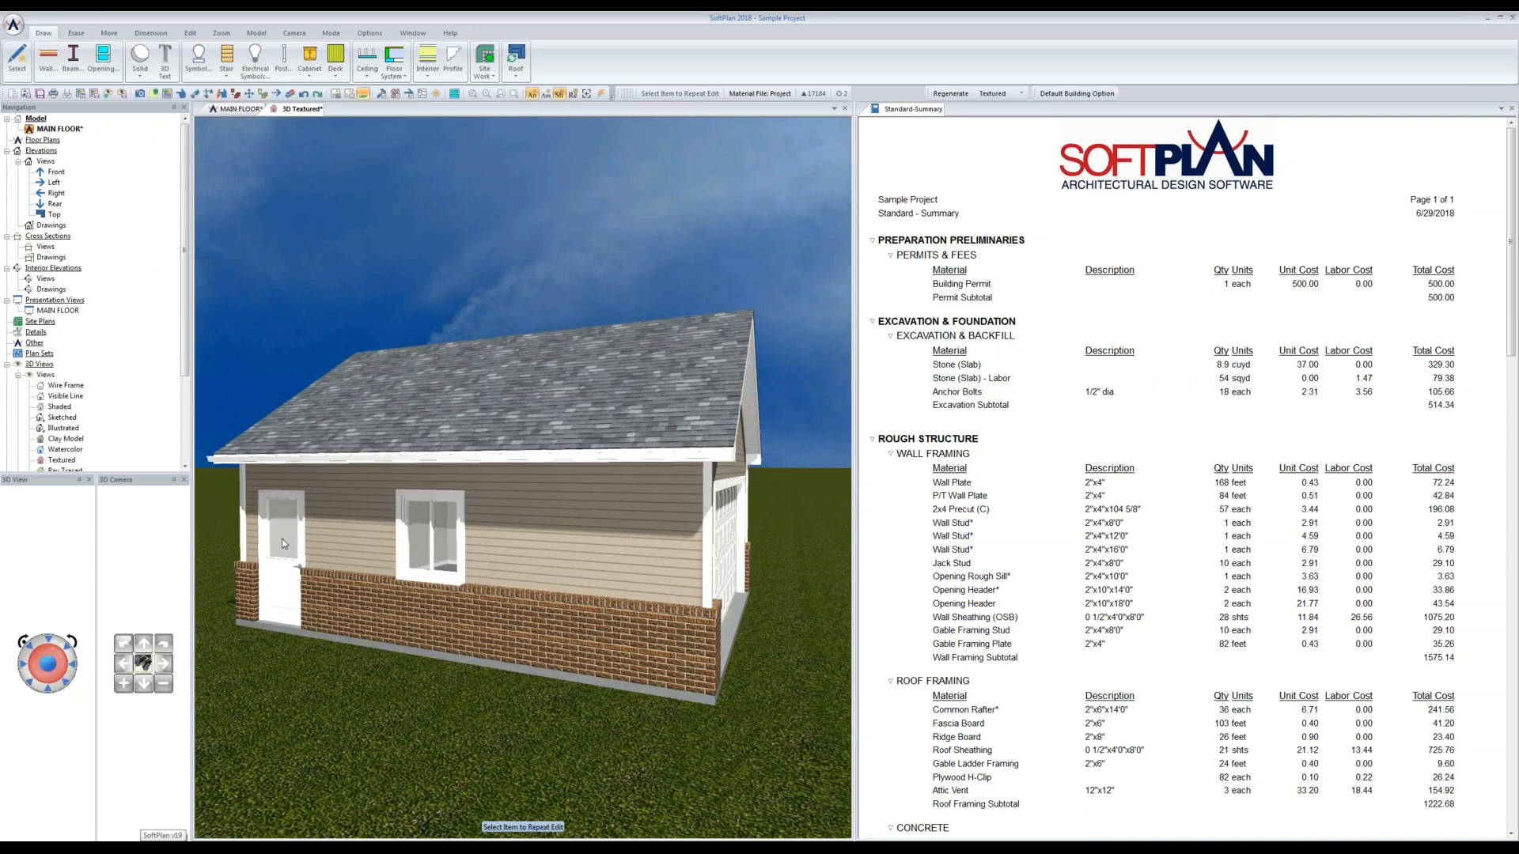
pyautogui.moveTo(255, 700); pyautogui.dragTo(438, 611, button='middle')
pyautogui.moveTo(322, 749); pyautogui.dragTo(394, 743, button='middle')
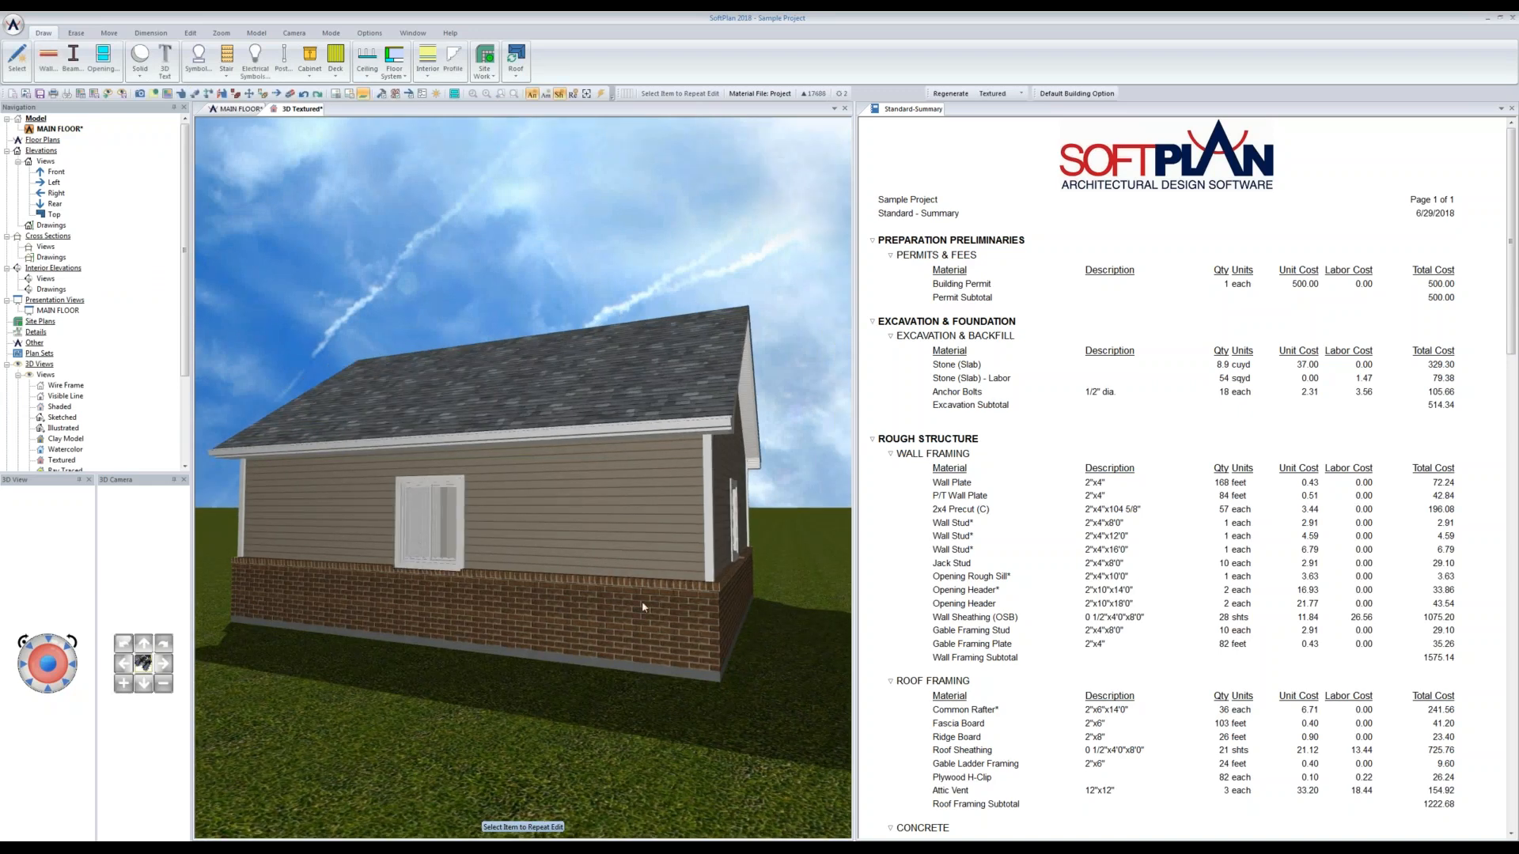
pyautogui.click(984, 697)
pyautogui.scroll(-12, 984, 697)
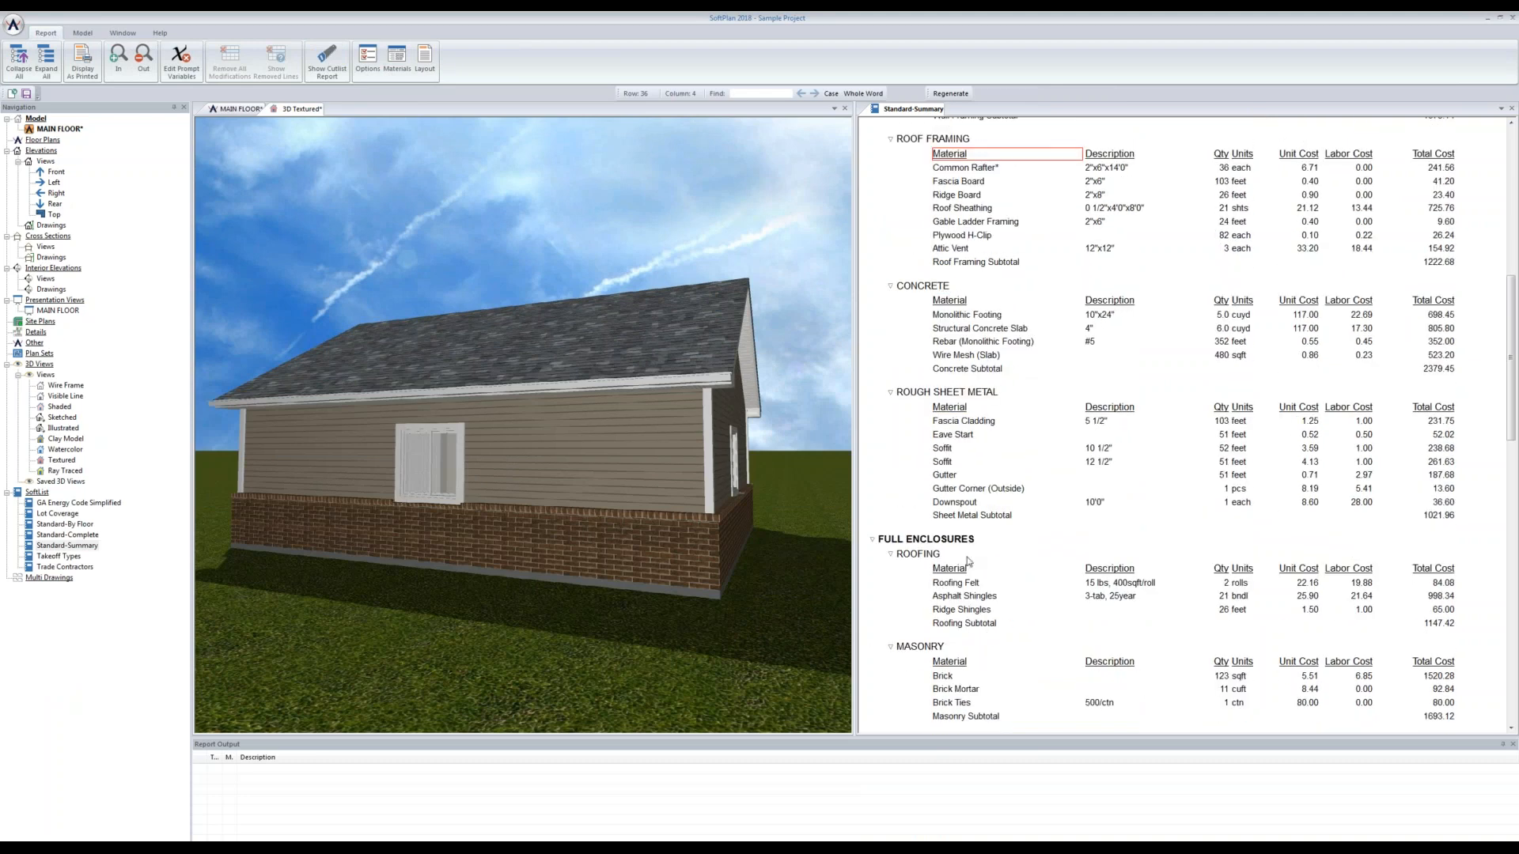
pyautogui.scroll(-8, 967, 561)
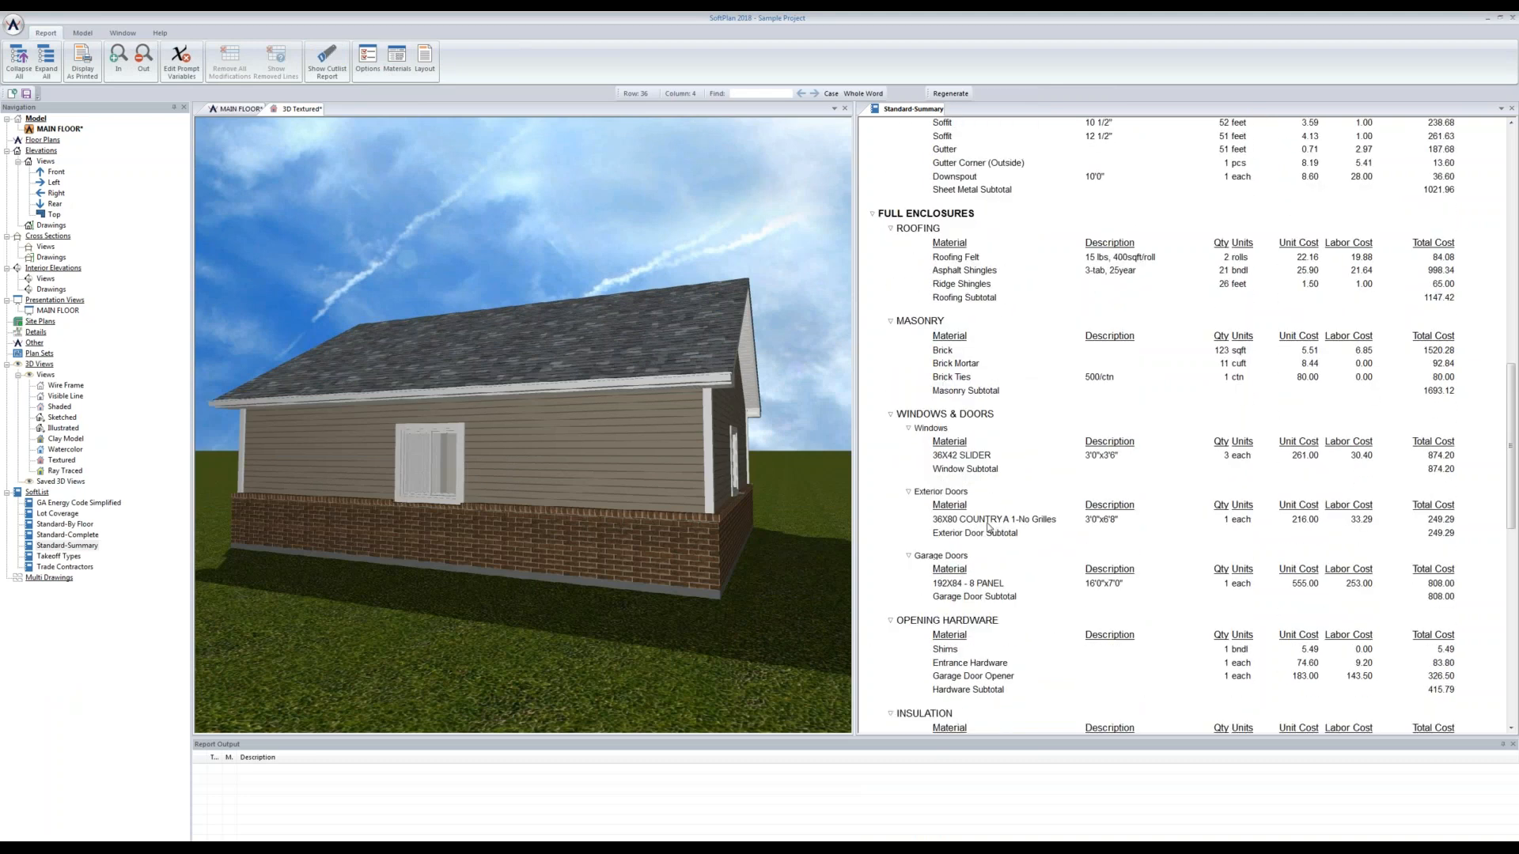
pyautogui.scroll(-10, 987, 526)
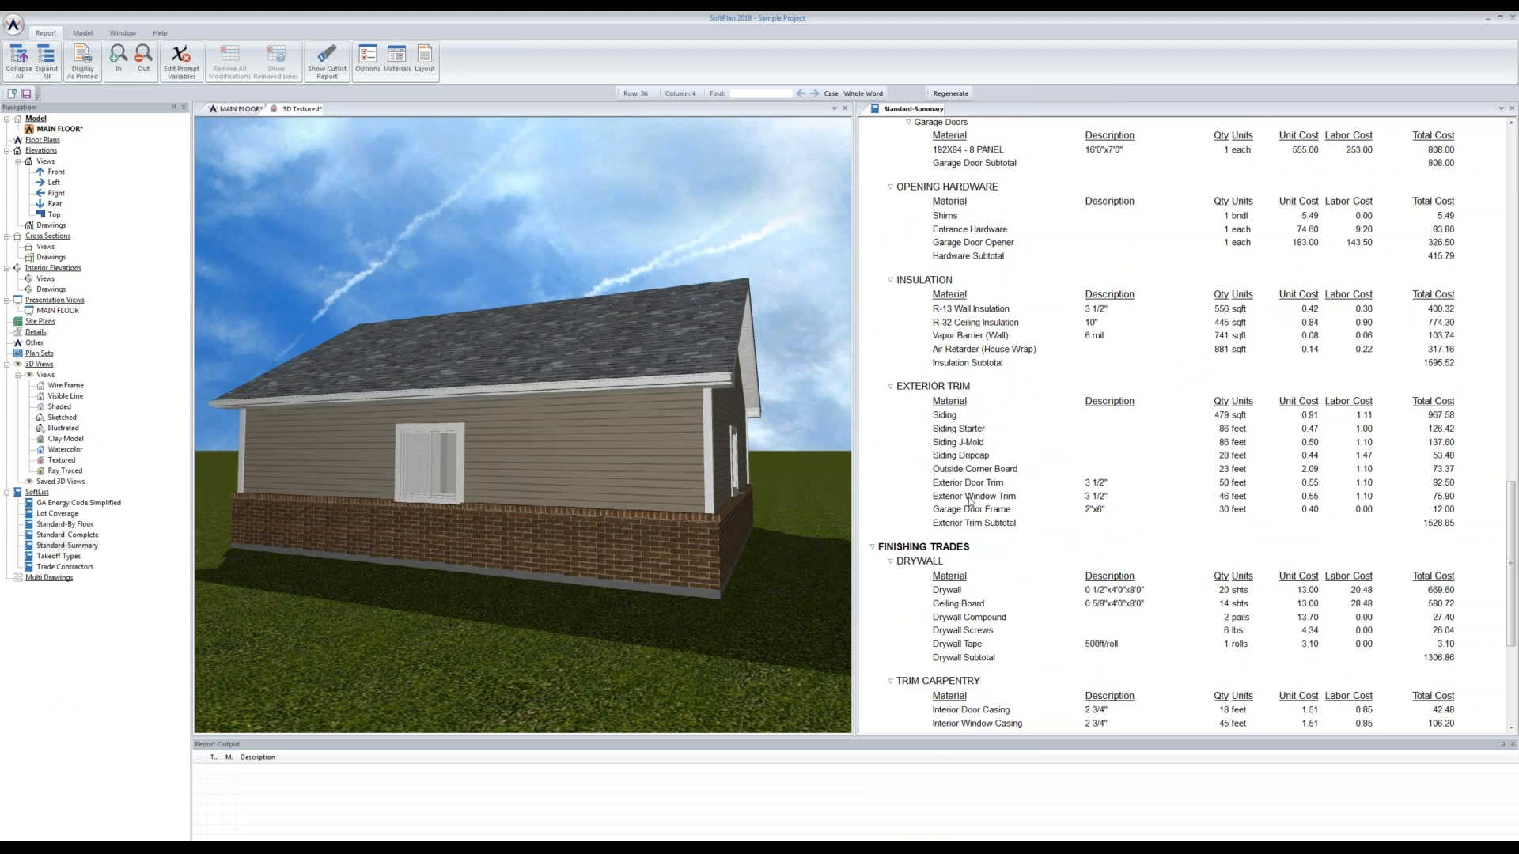
# Step: Set the transition material height of the wall with the slider window to 2'10" and repeat the edit on the other garage walls
pyautogui.click(603, 618)
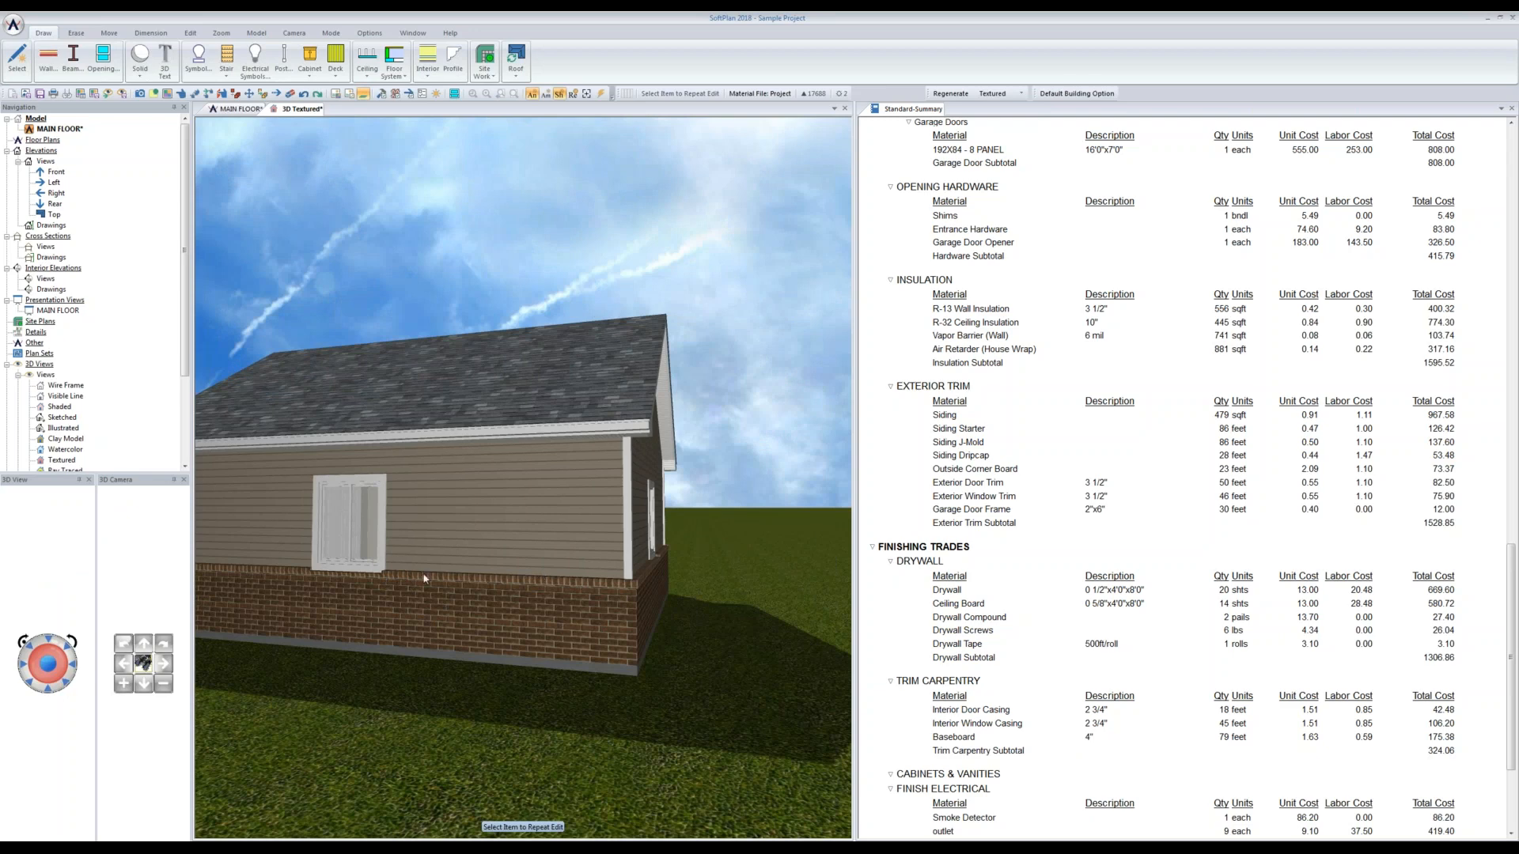
pyautogui.click(187, 97)
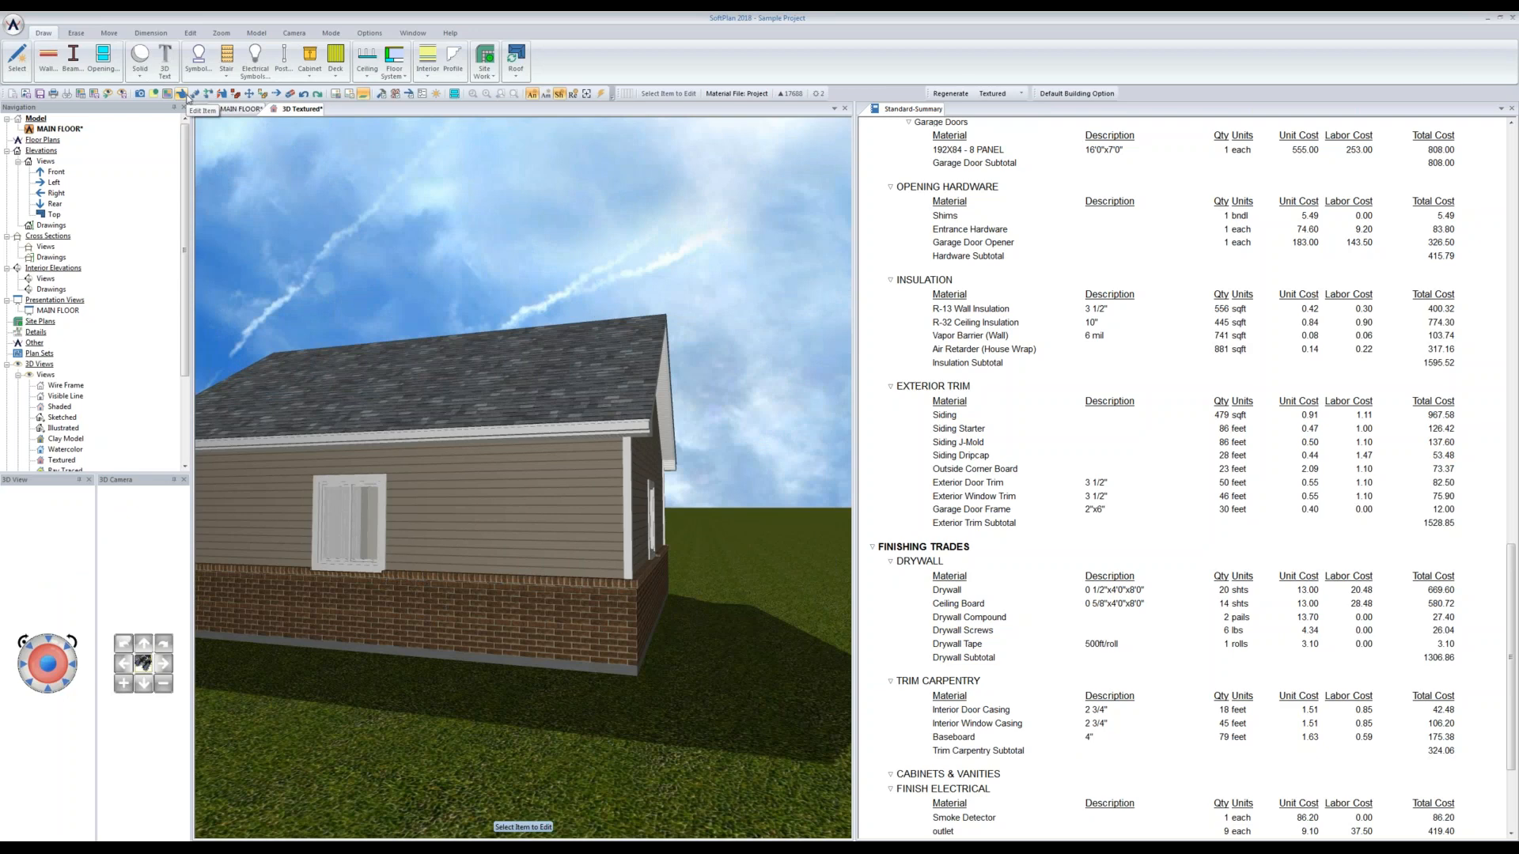
pyautogui.click(464, 605)
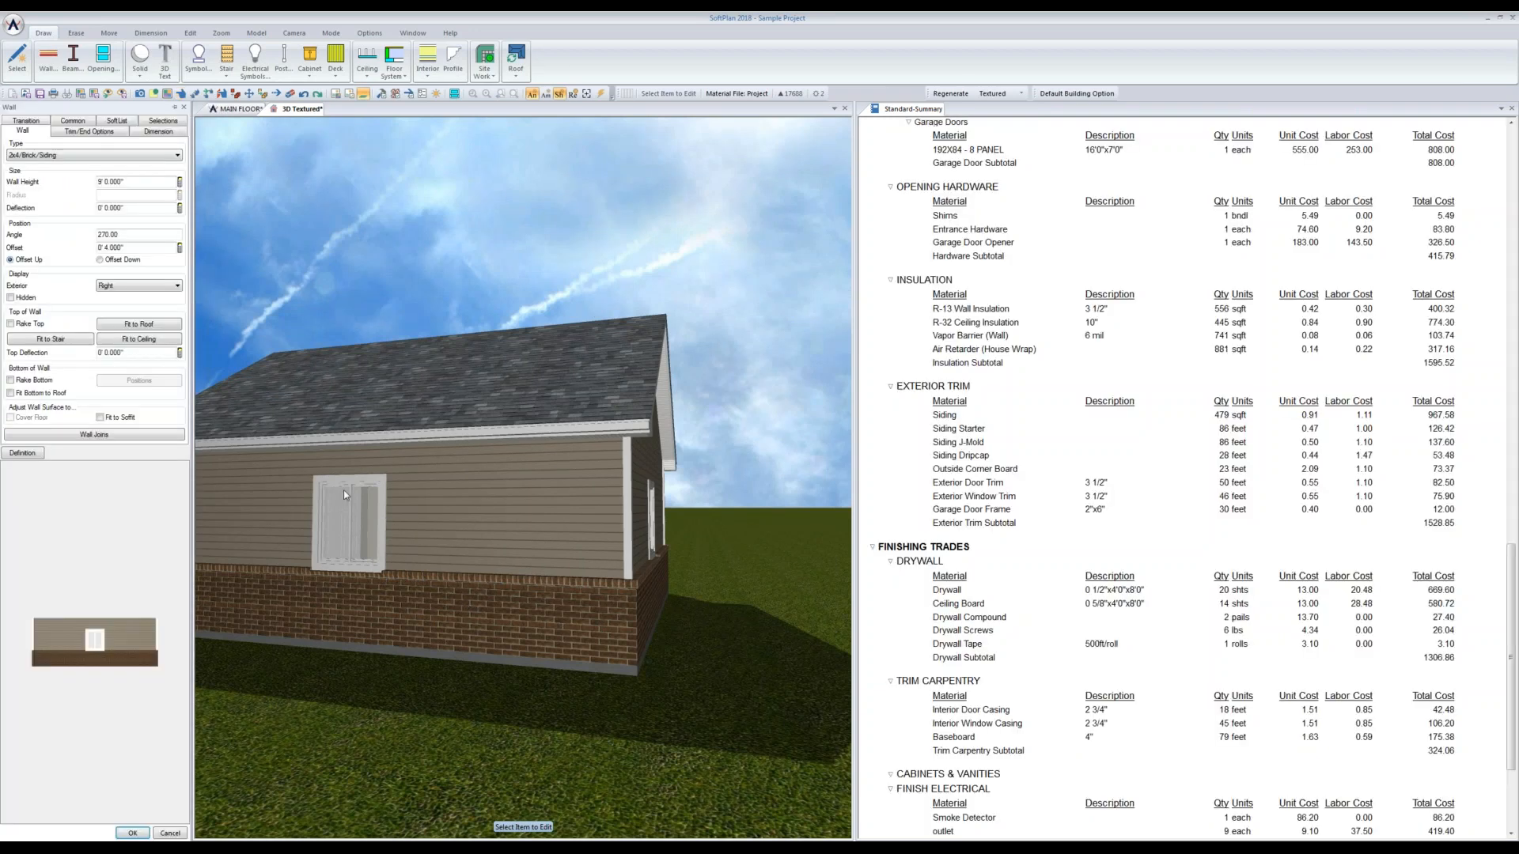
pyautogui.click(27, 121)
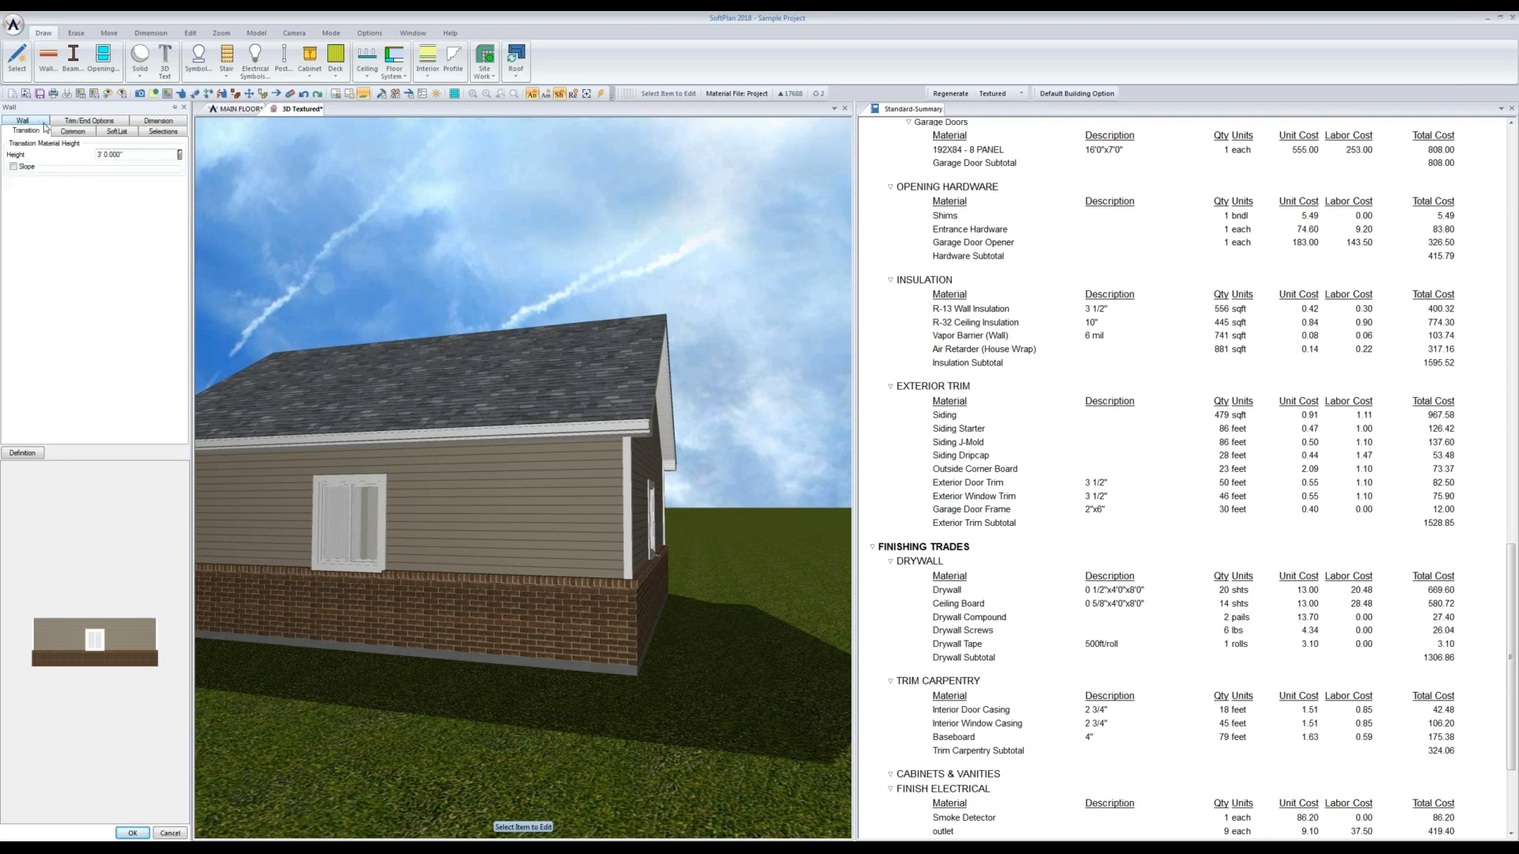
pyautogui.click(148, 154)
pyautogui.write("2'10")
pyautogui.press('Return')
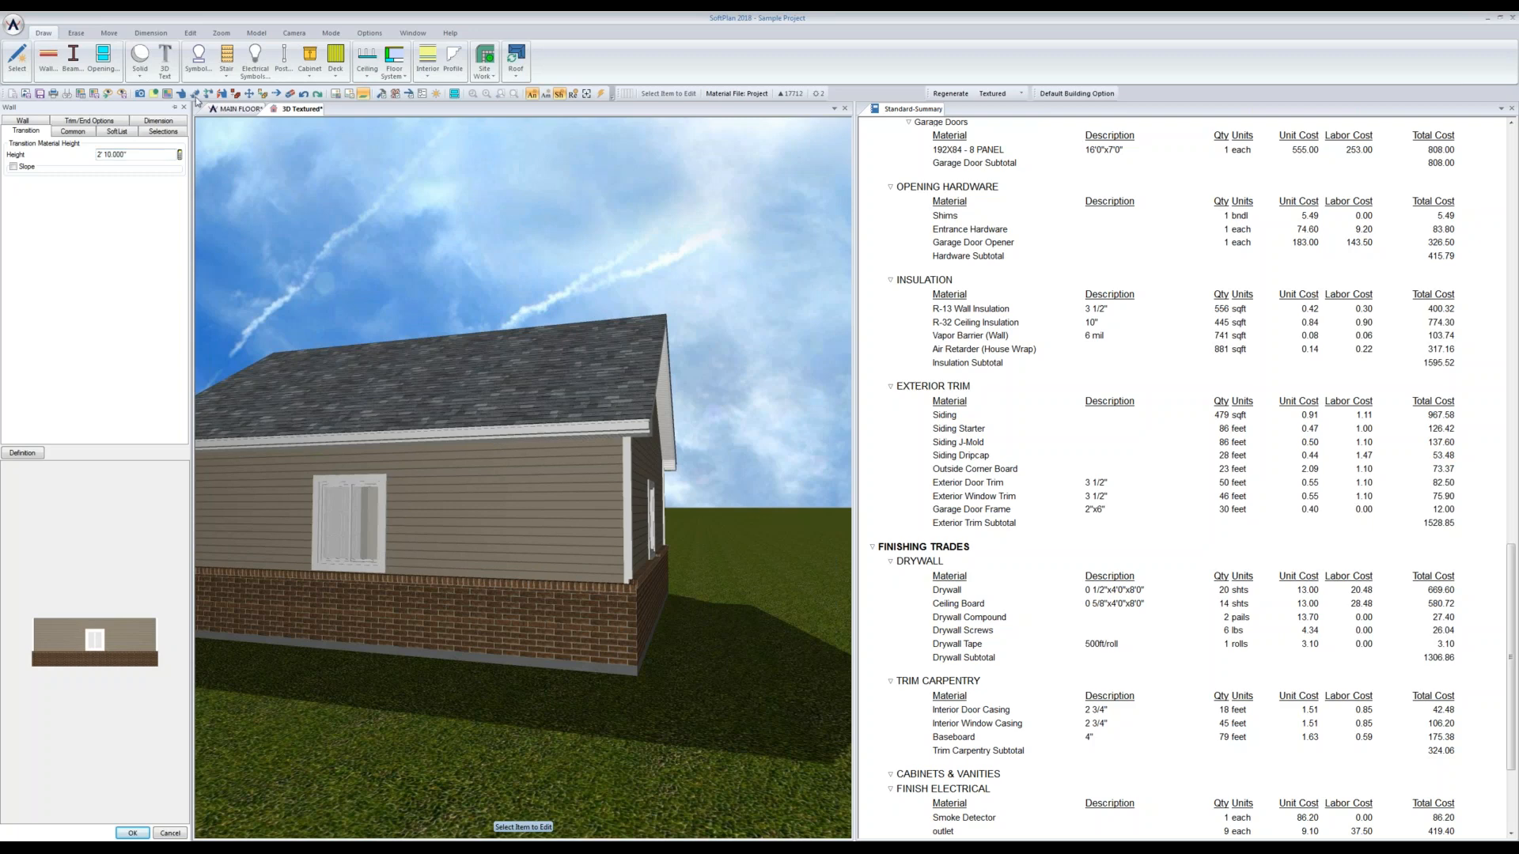
pyautogui.moveTo(750, 530); pyautogui.dragTo(684, 537, button='middle')
pyautogui.moveTo(715, 686); pyautogui.dragTo(497, 533, button='middle')
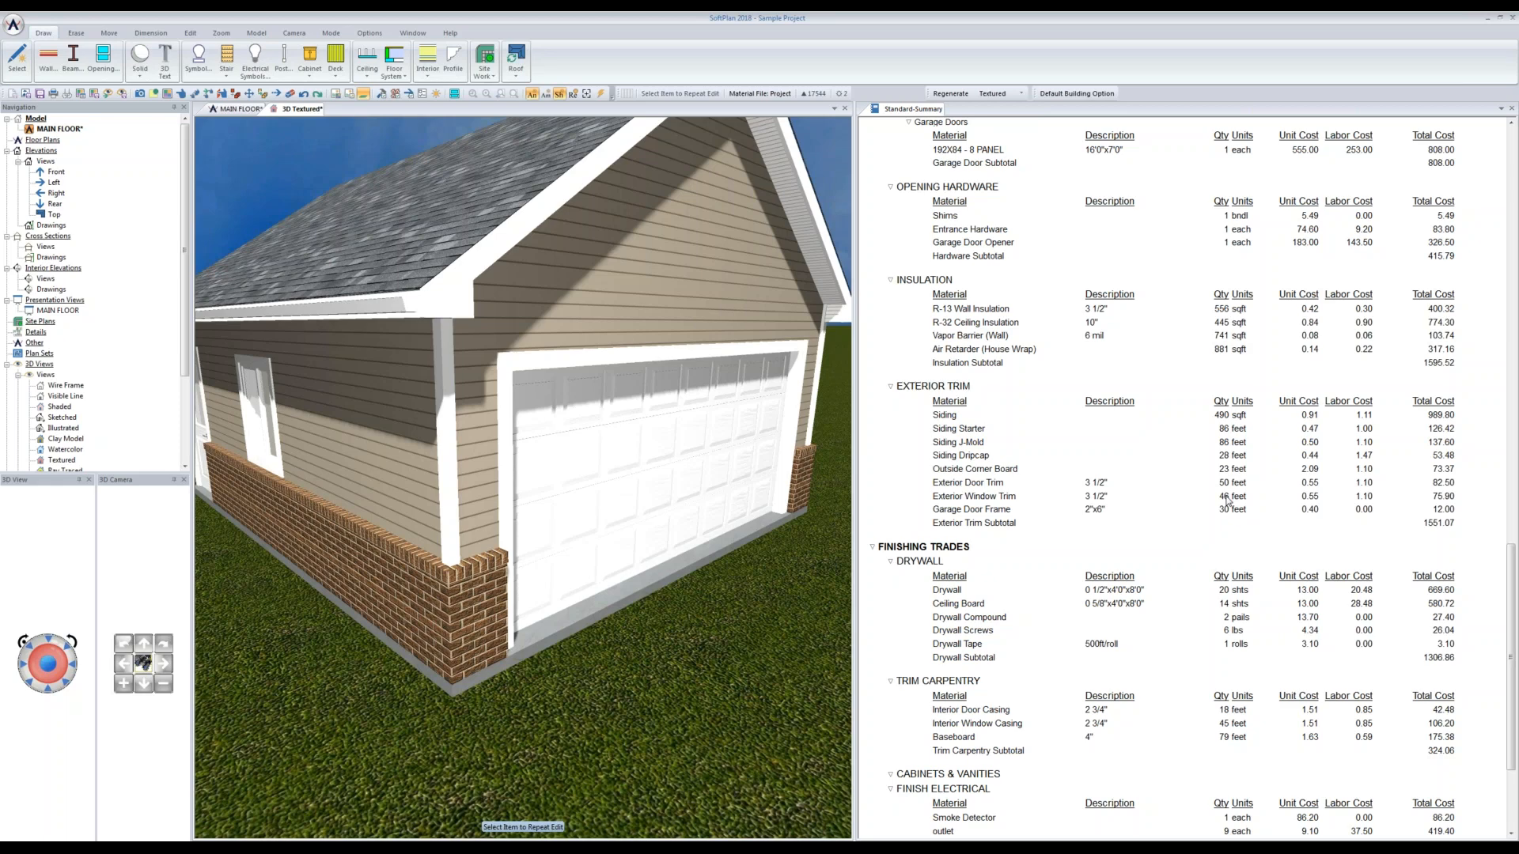
# Step: Open the materials list behind the Standard-Summary report and open the Exterior Door Trim material for editing
pyautogui.click(1108, 504)
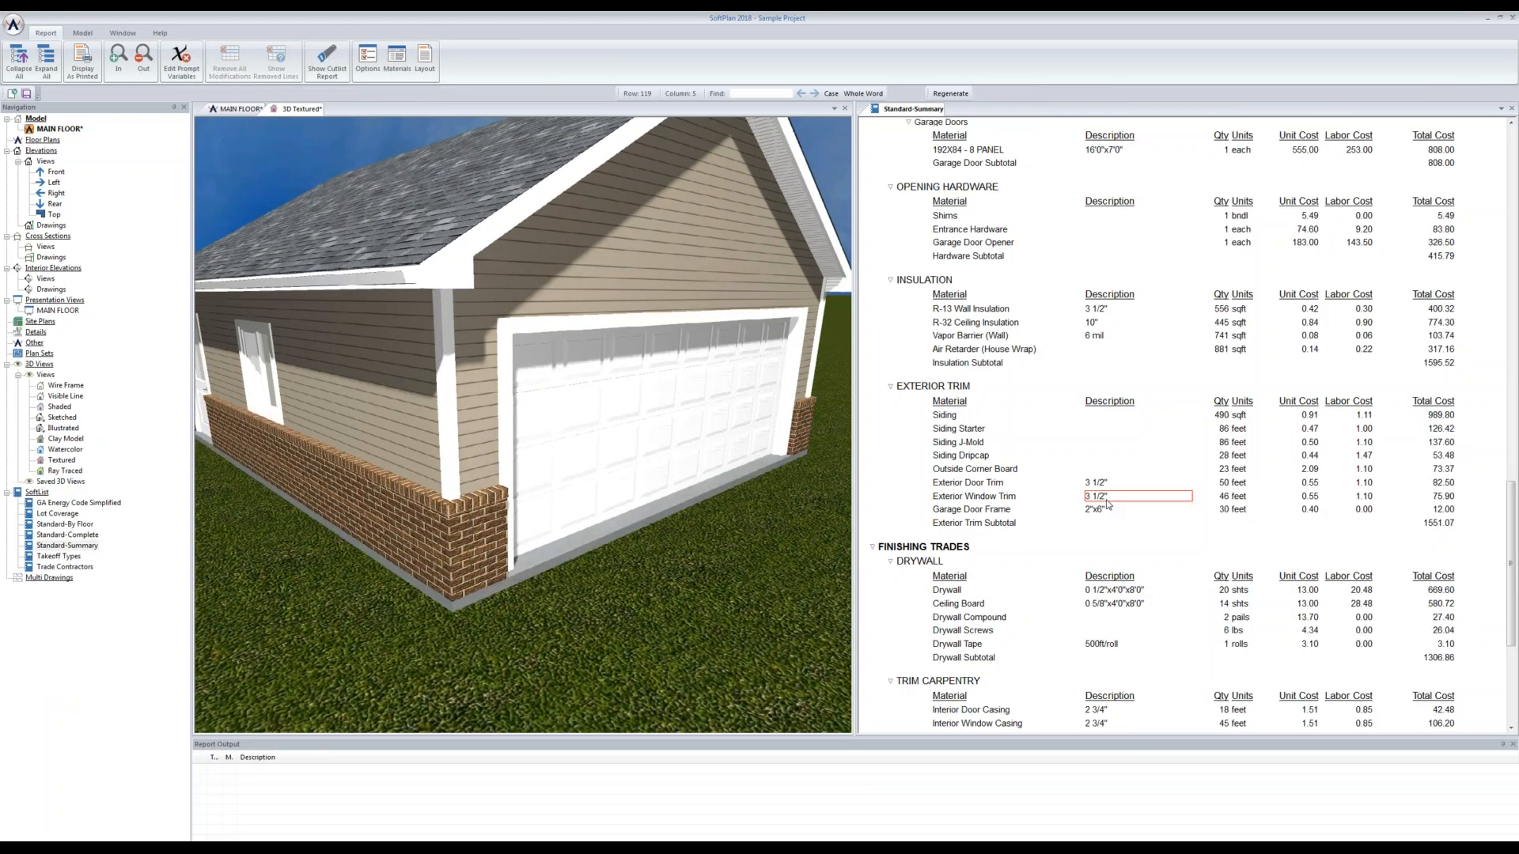
pyautogui.click(394, 69)
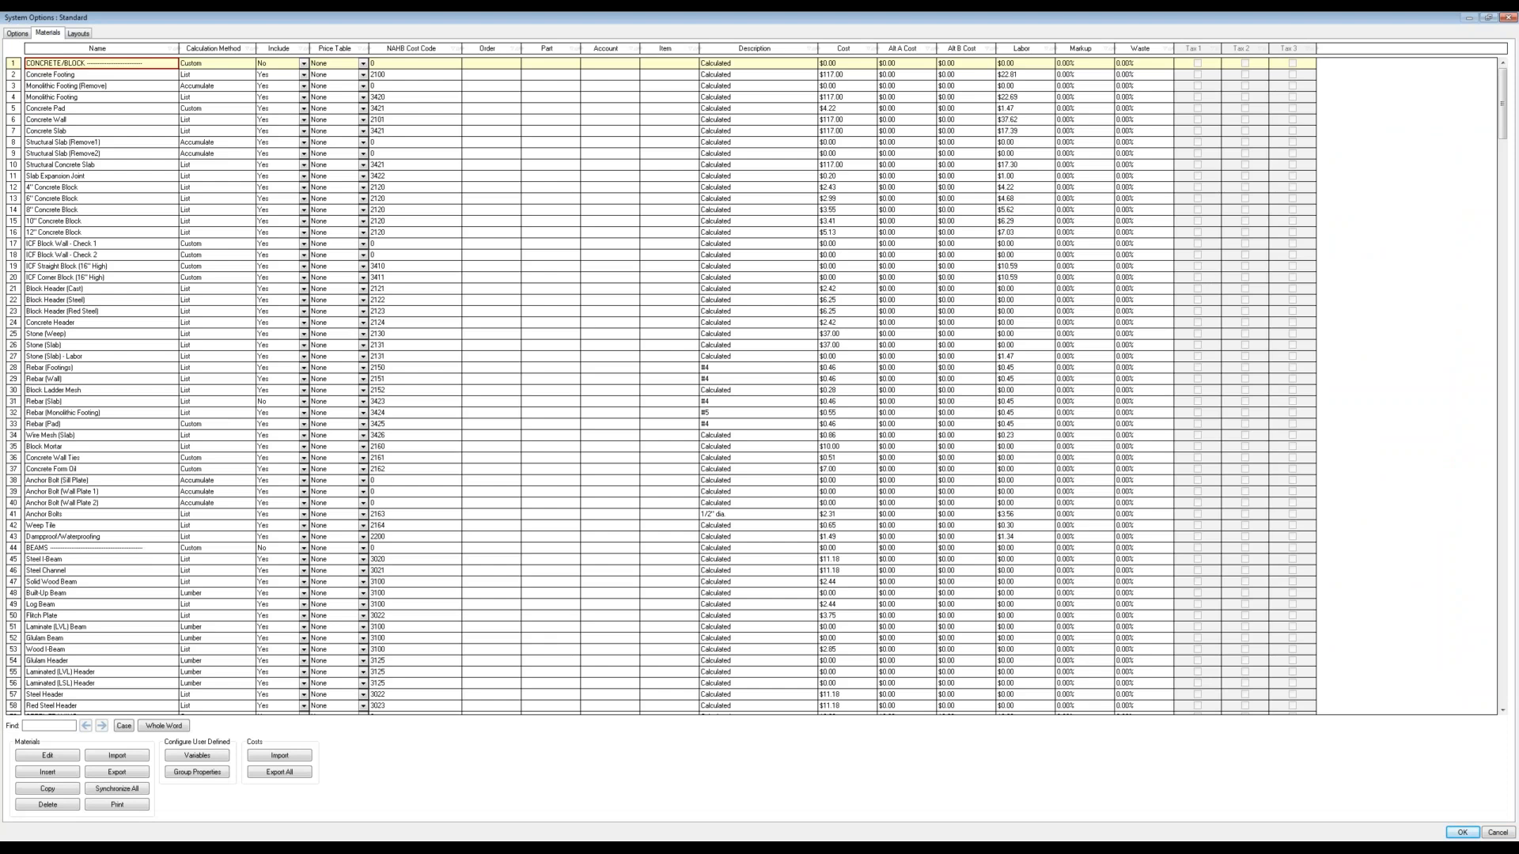
pyautogui.click(190, 638)
pyautogui.scroll(-6, 188, 645)
pyautogui.scroll(-20, 188, 645)
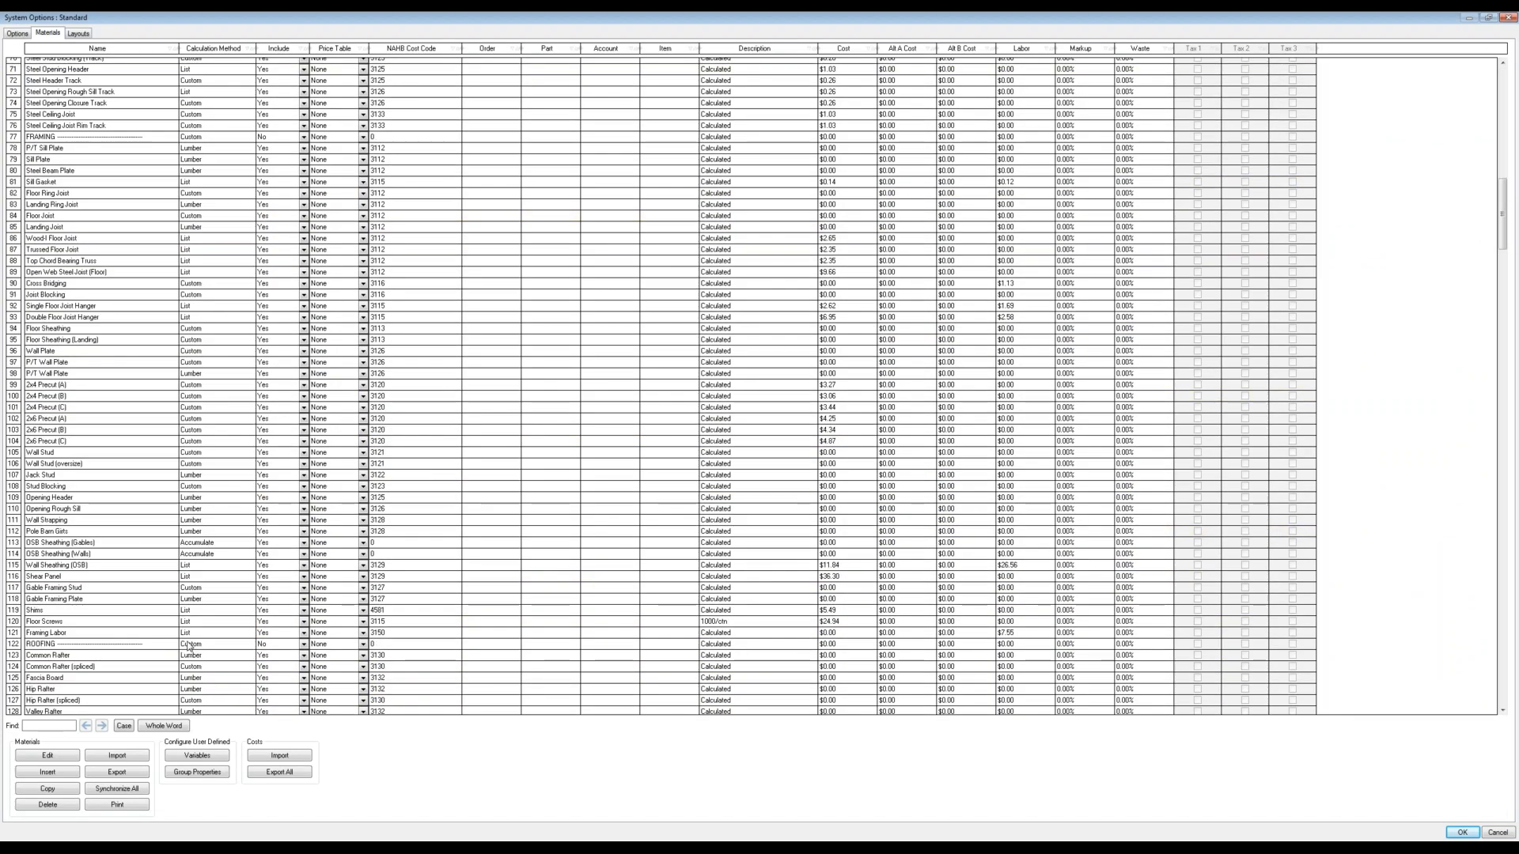
pyautogui.scroll(-18, 190, 646)
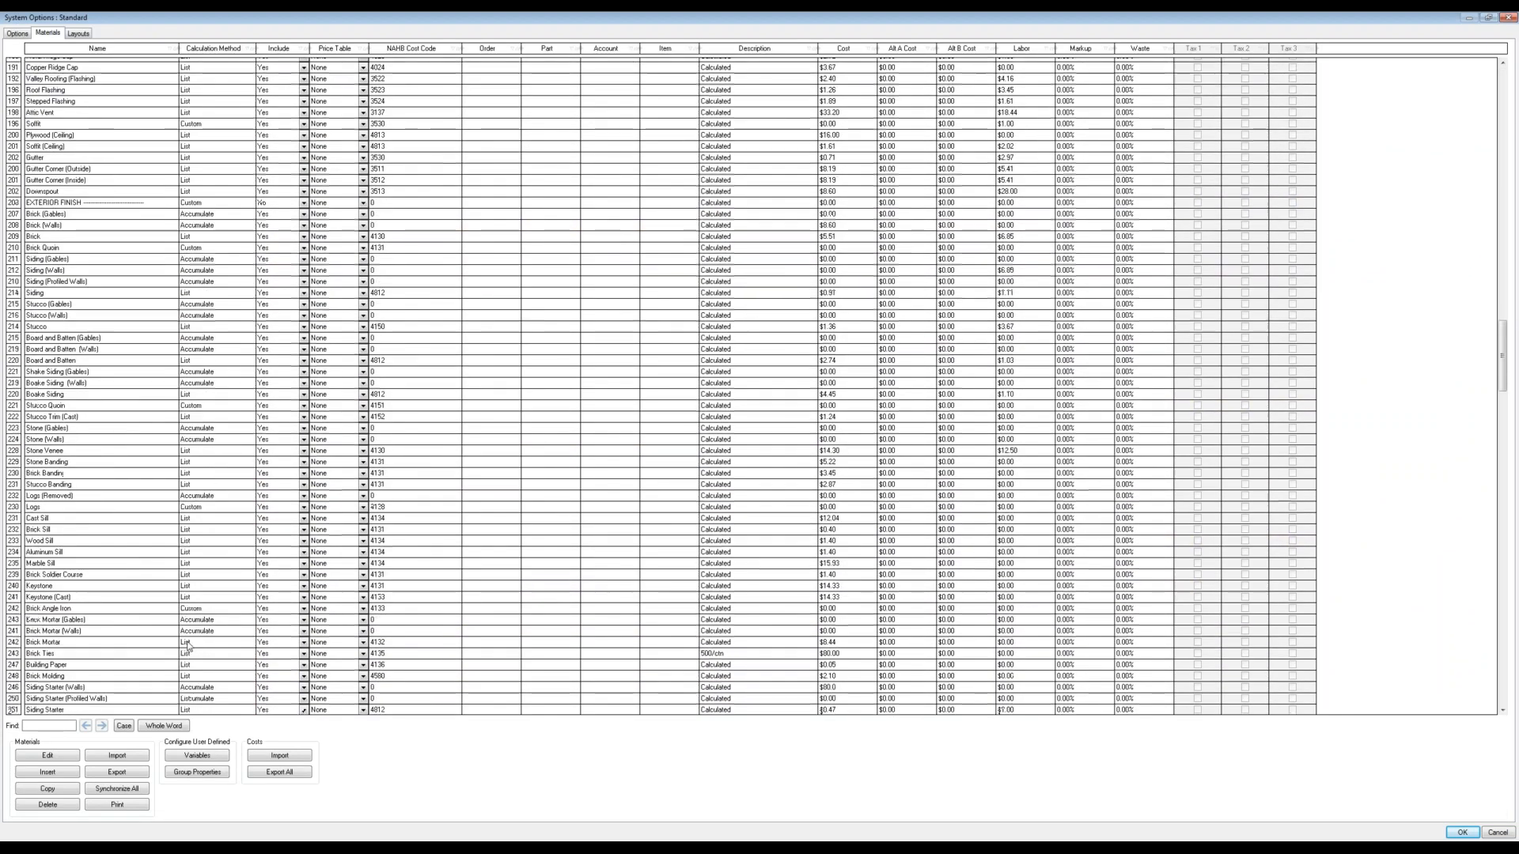
pyautogui.scroll(-8, 190, 647)
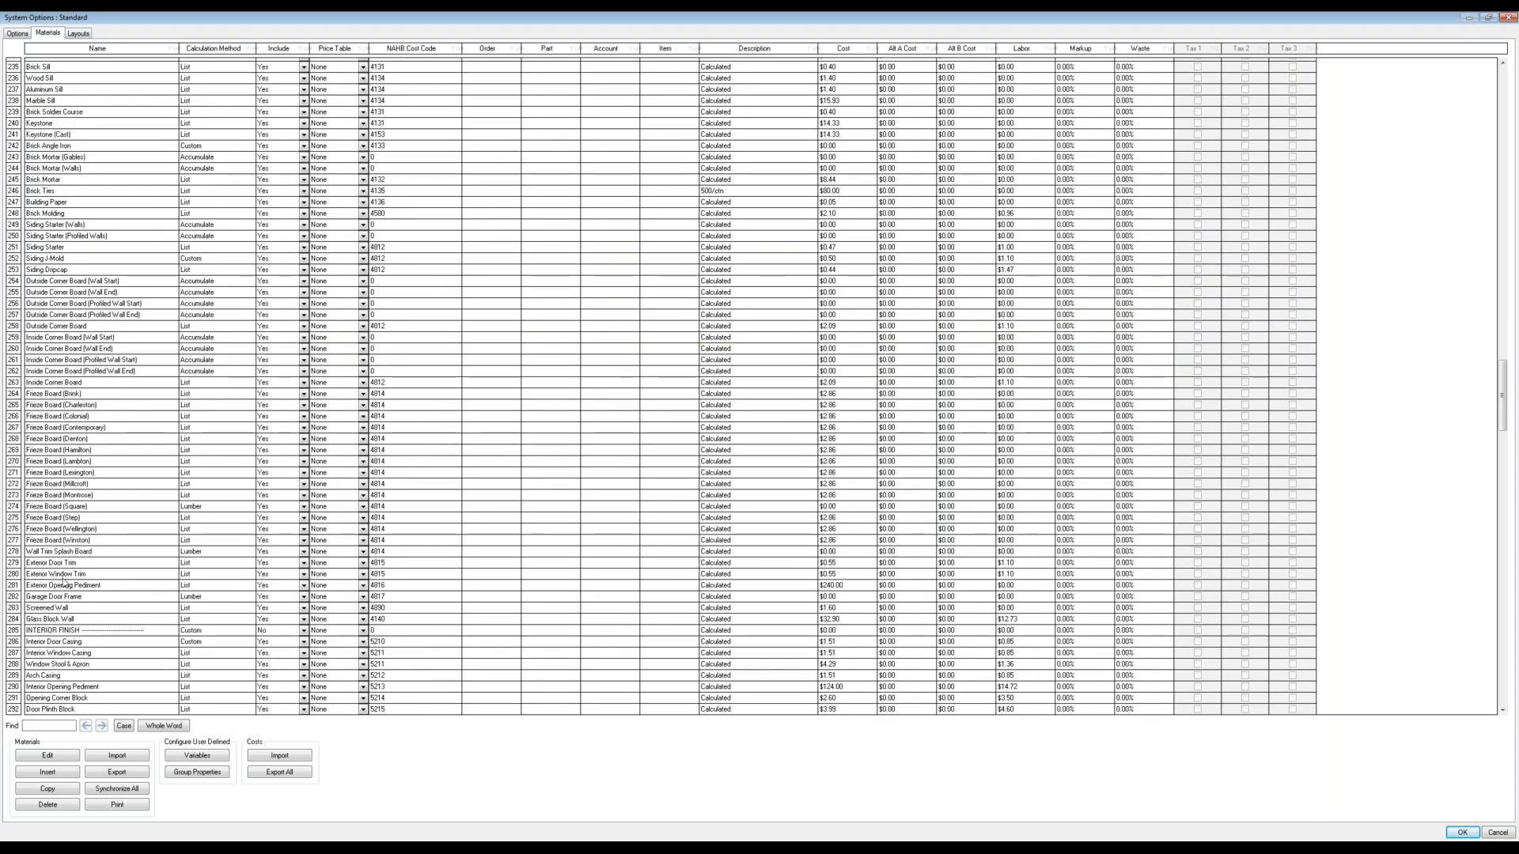
pyautogui.click(62, 576)
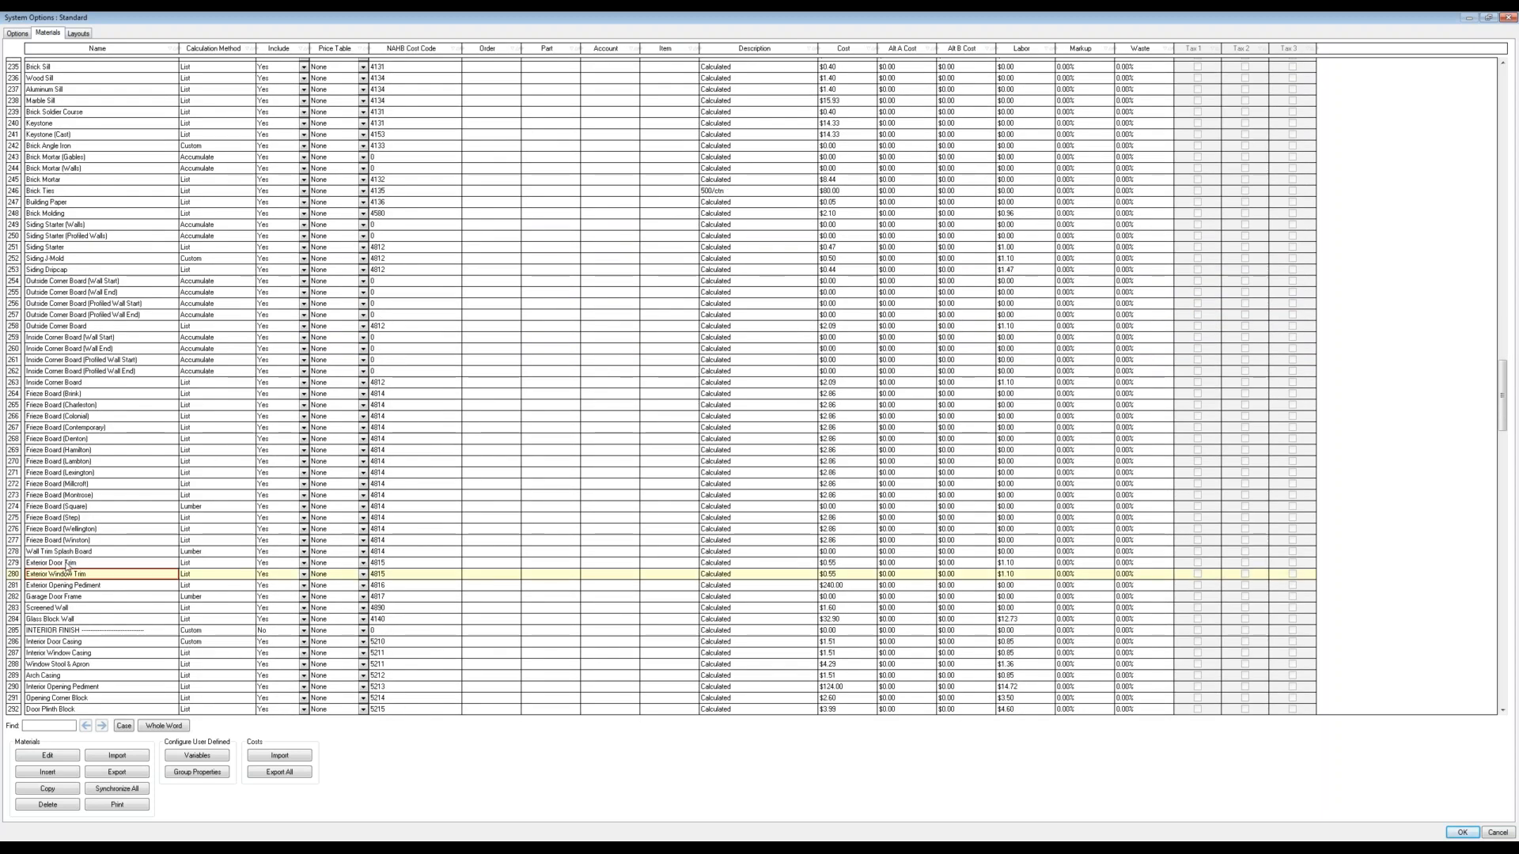
pyautogui.click(68, 563)
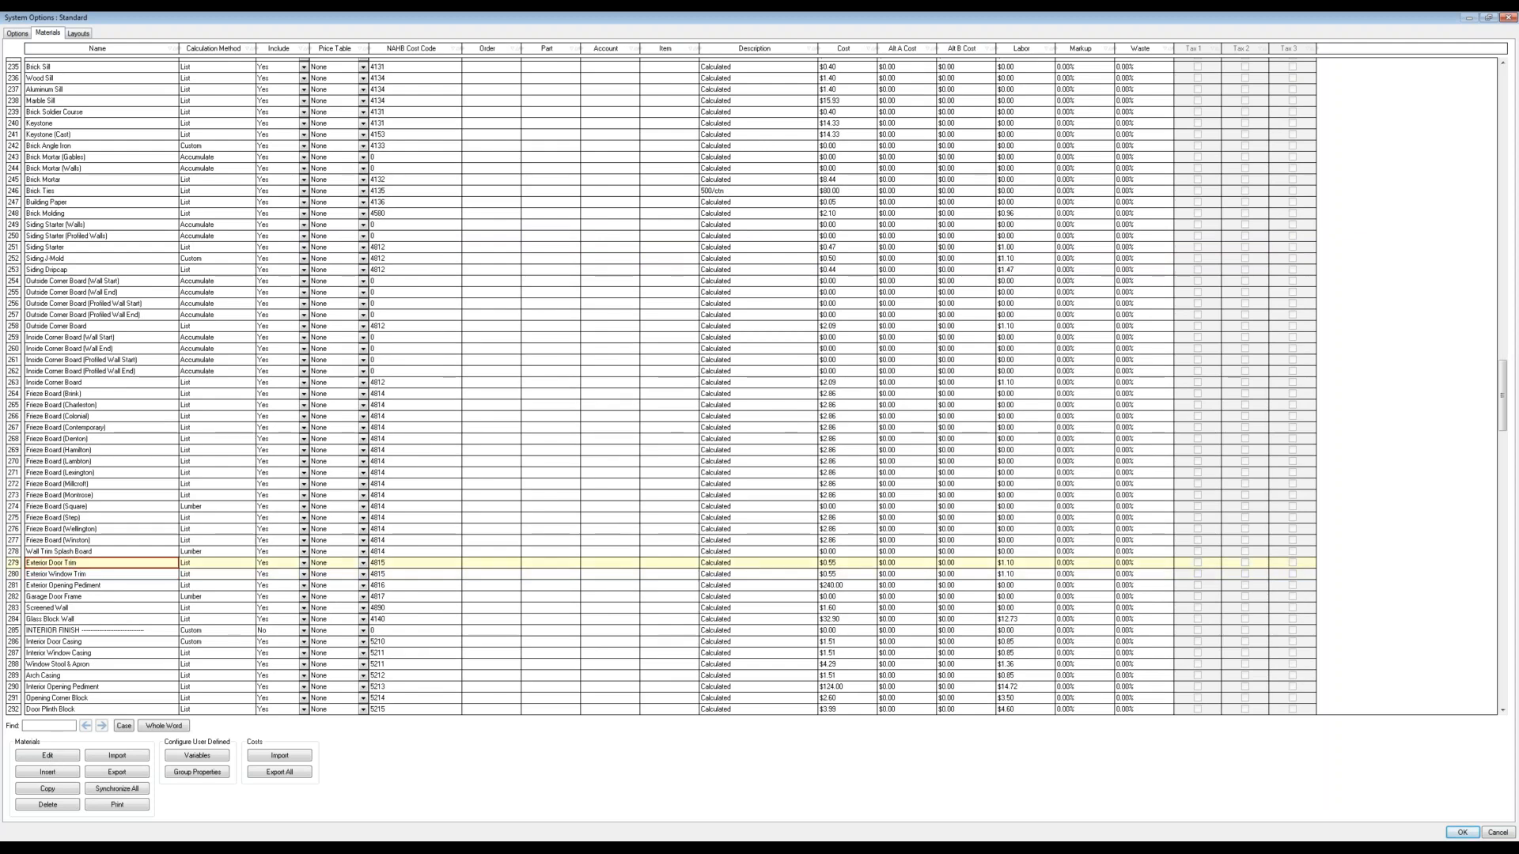
pyautogui.click(48, 756)
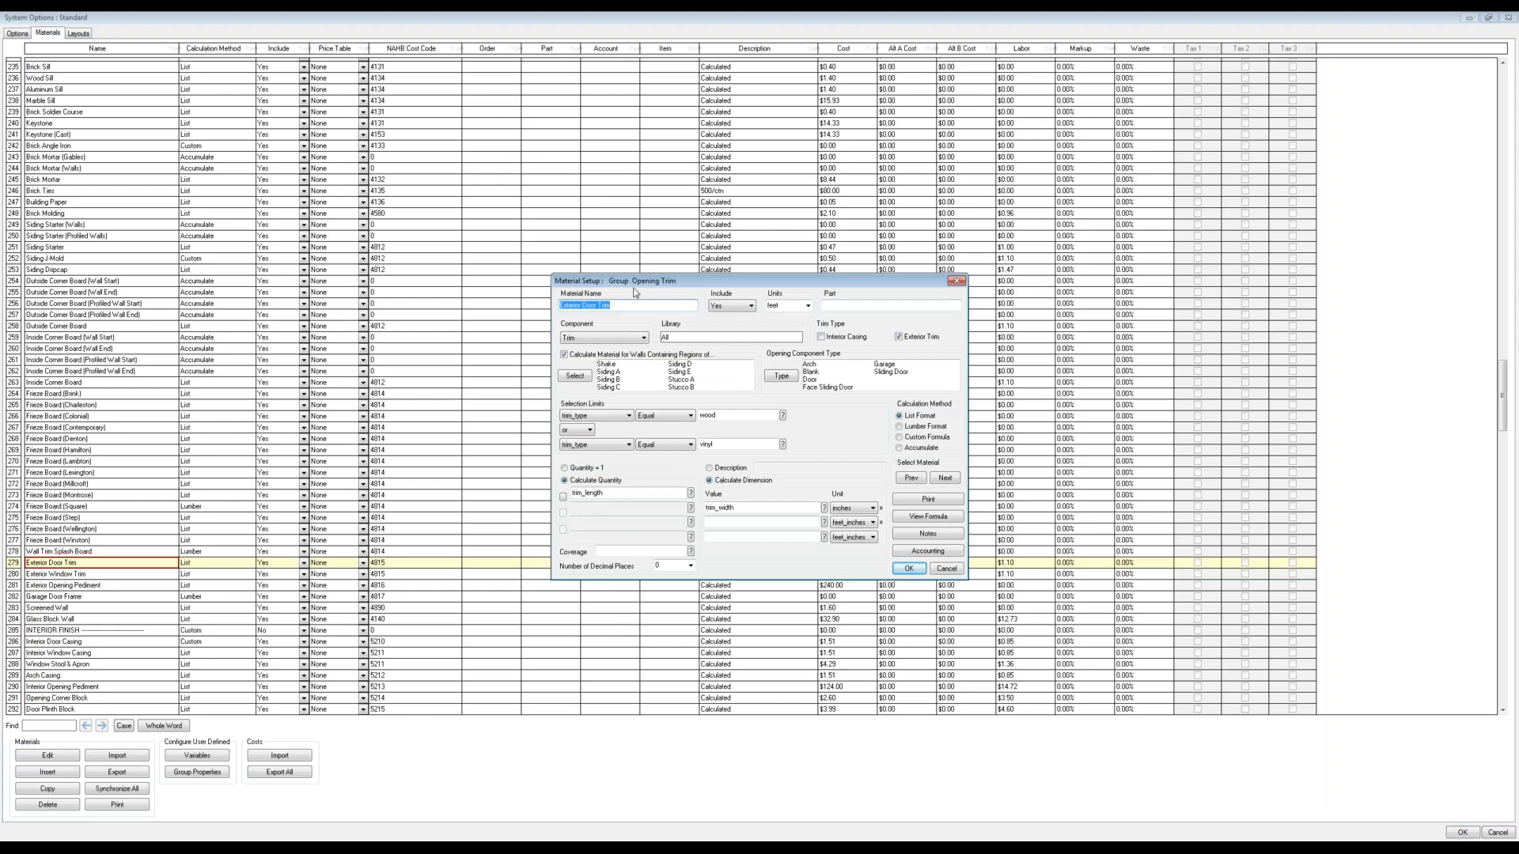
# Step: Keep Trim as the Exterior Door Trim component, set its units to each and coverage to 10', and add a 10' second dimension value
pyautogui.click(621, 337)
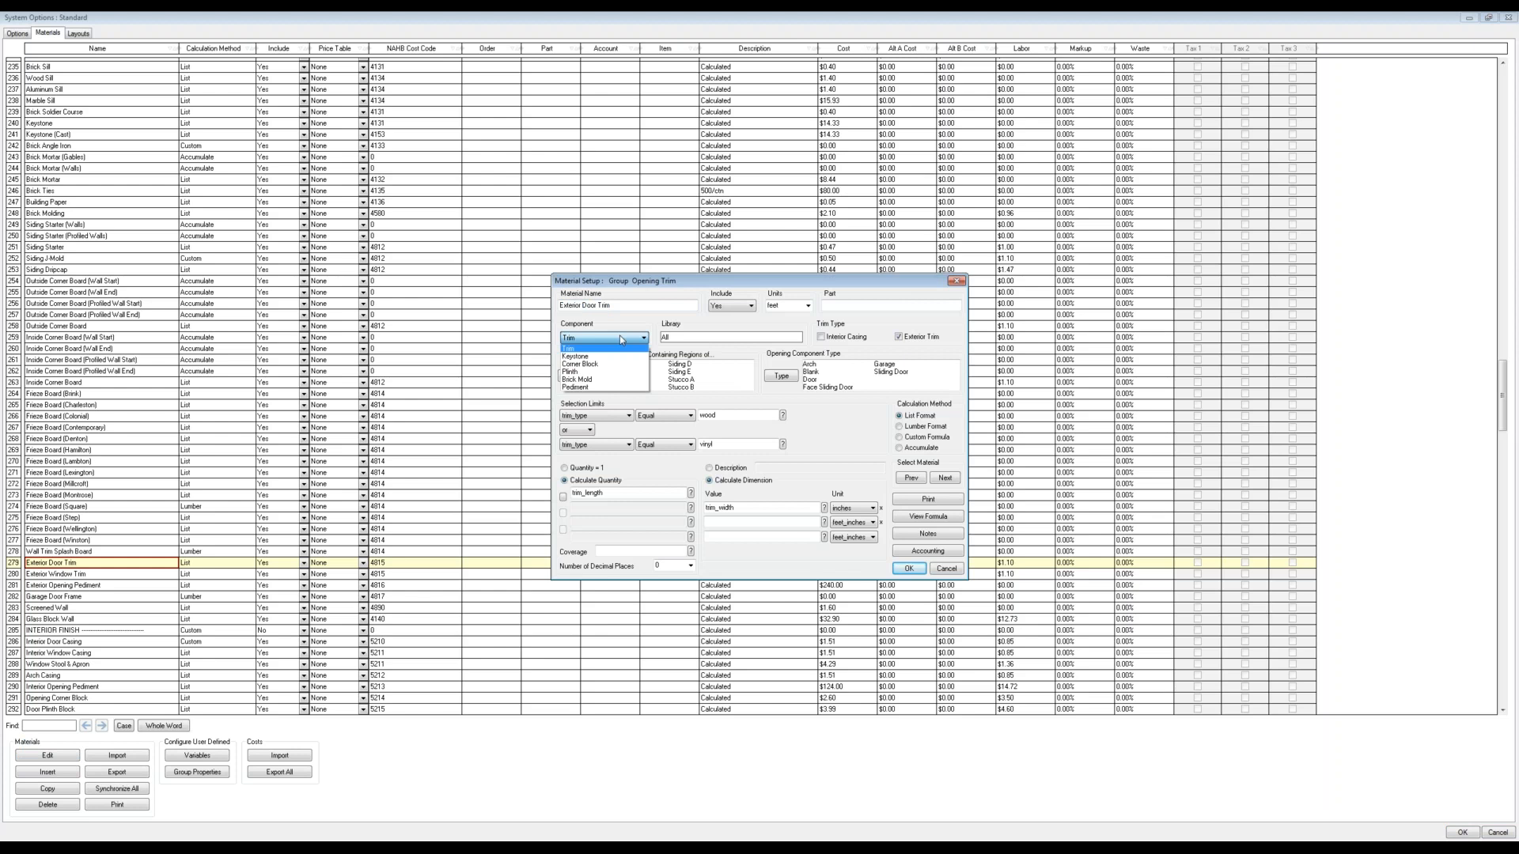
pyautogui.click(585, 350)
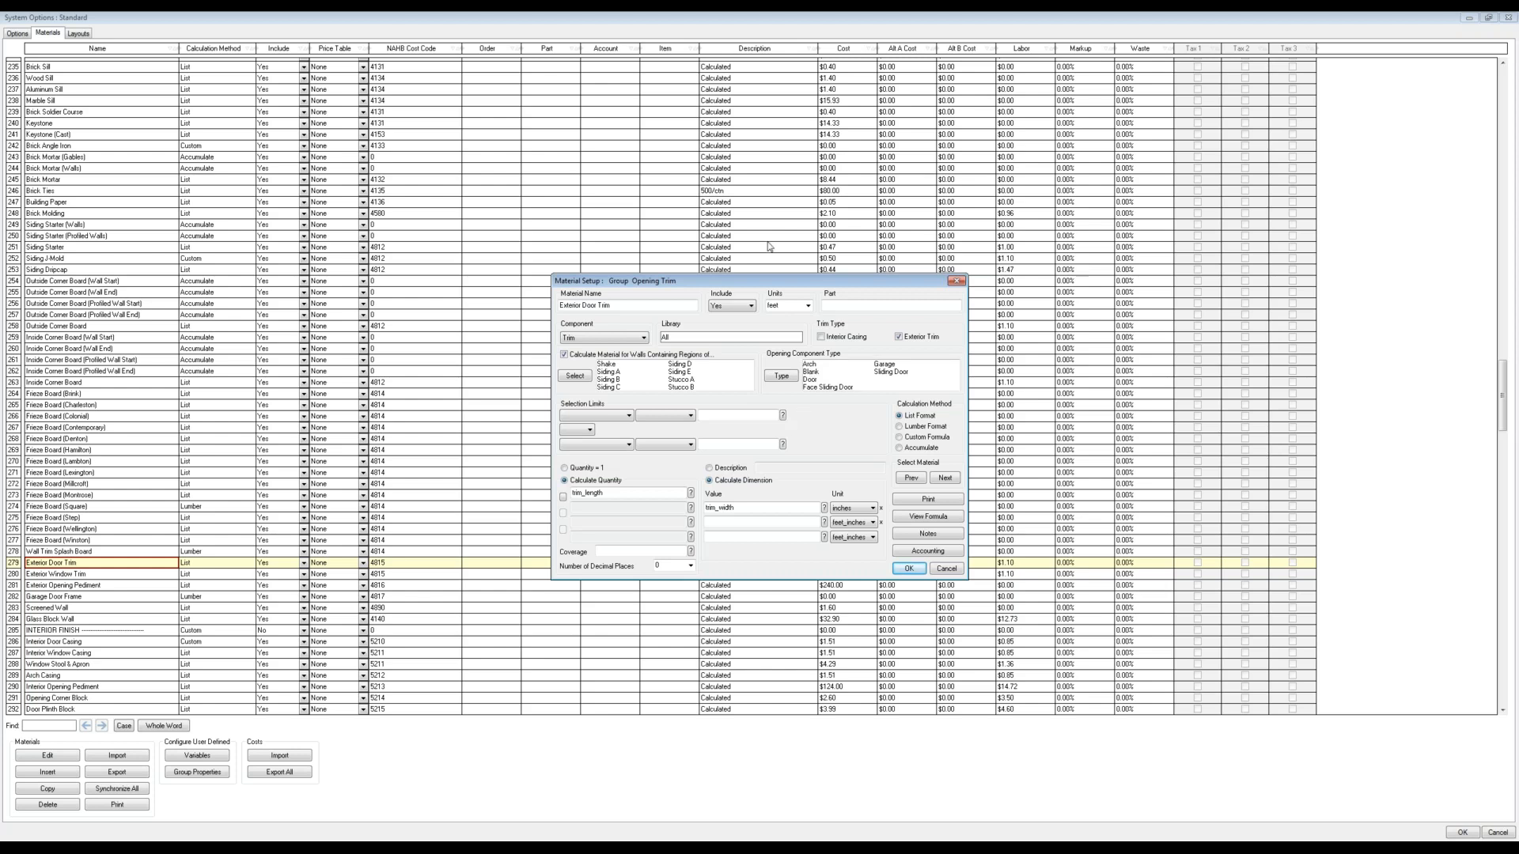
pyautogui.click(808, 306)
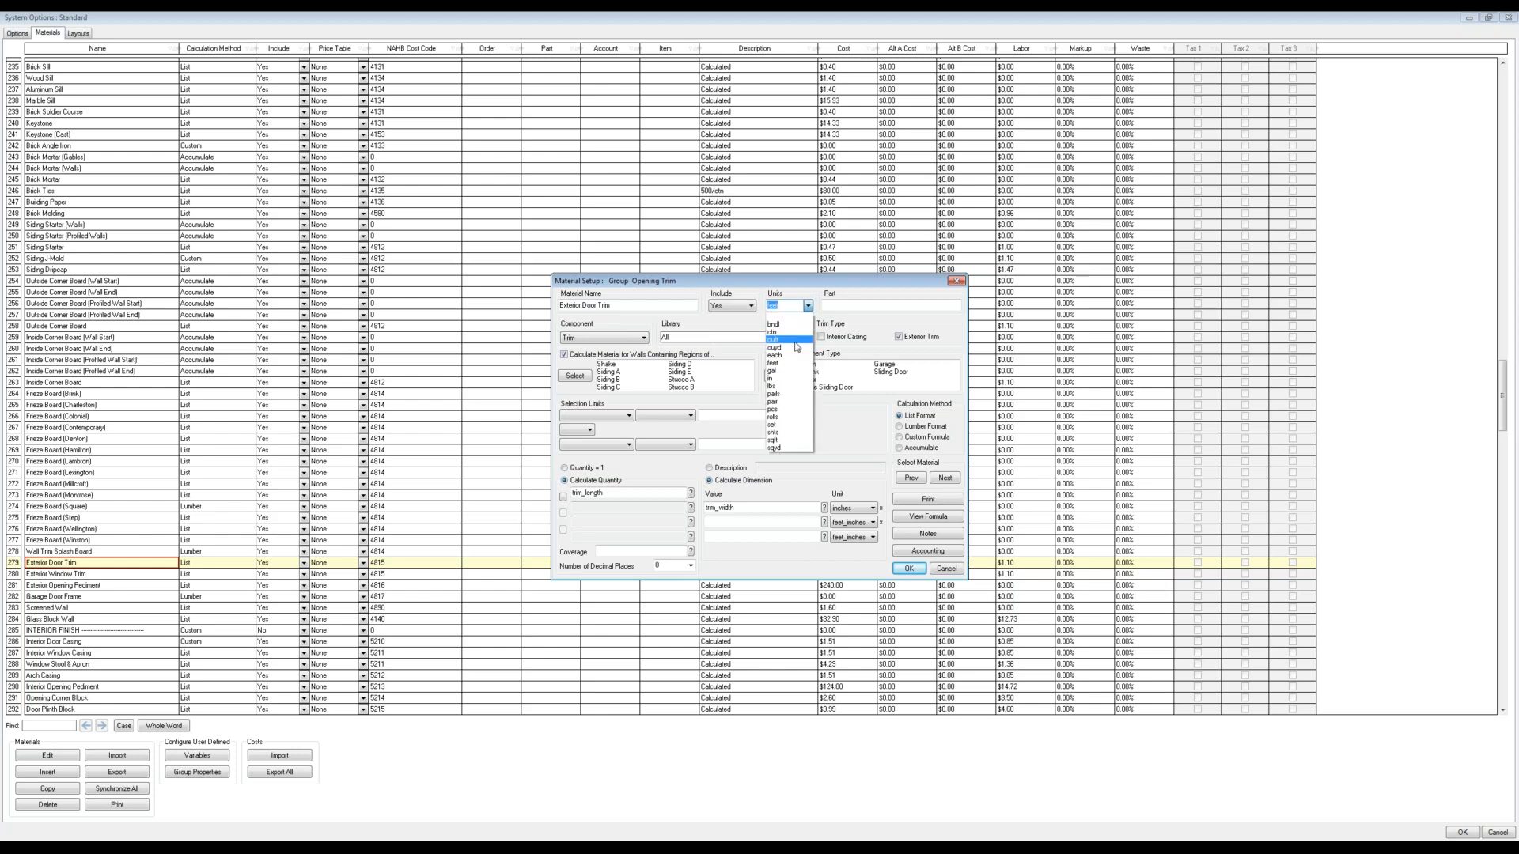
pyautogui.click(791, 356)
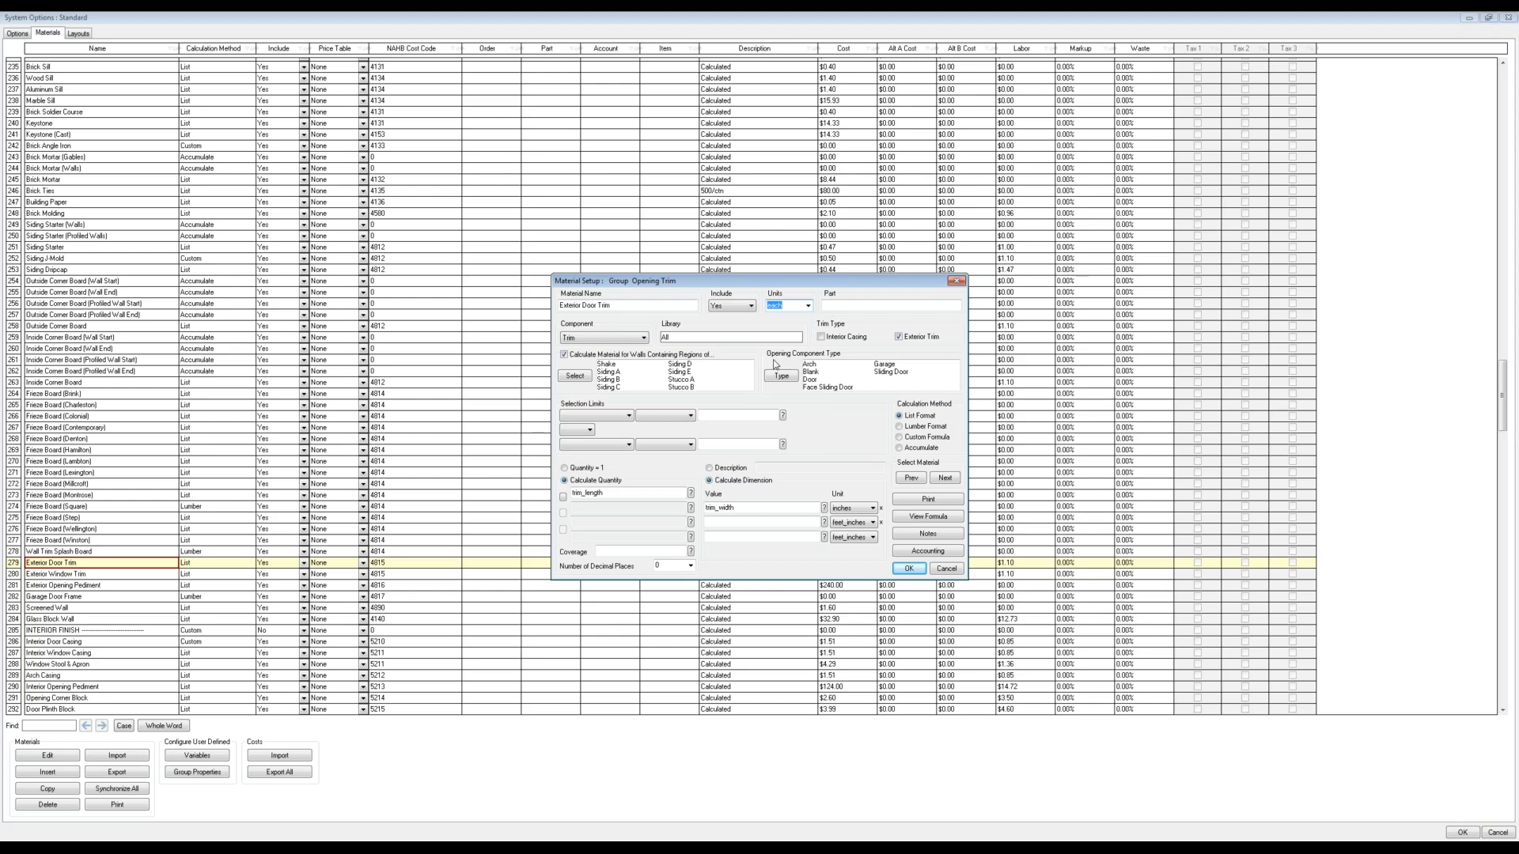
pyautogui.click(634, 553)
pyautogui.click(741, 521)
pyautogui.write("10'")
# Step: Set the Exterior Door Trim's accounting cost to $5.50 and labor to $11.00, and save the material changes
pyautogui.click(942, 551)
pyautogui.doubleClick(787, 341)
pyautogui.write('5.50')
pyautogui.press('Return')
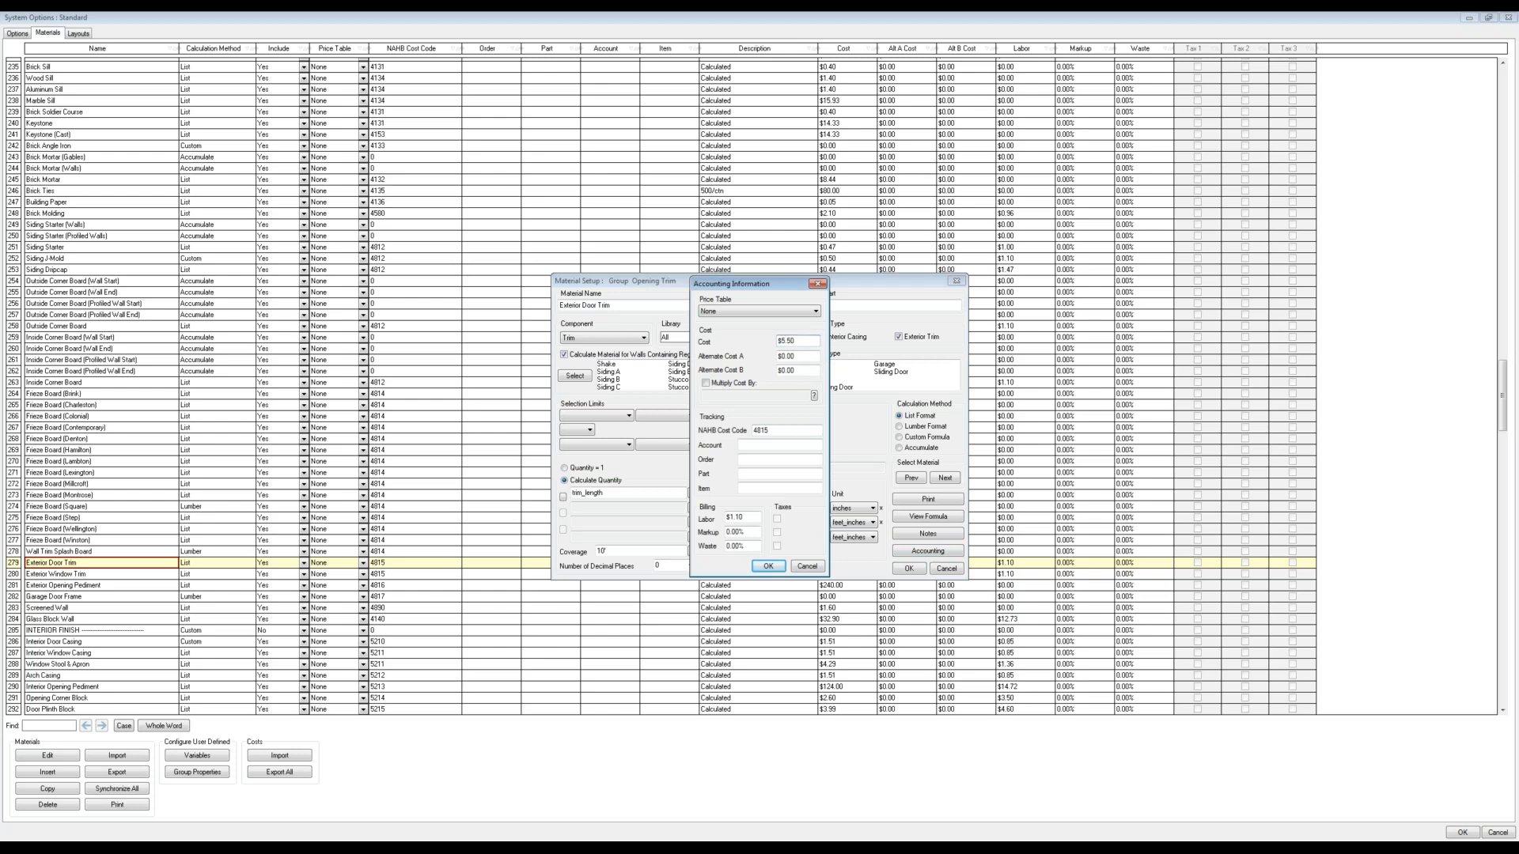
pyautogui.doubleClick(740, 518)
pyautogui.write('11')
pyautogui.press('Return')
pyautogui.click(761, 566)
pyautogui.click(906, 570)
pyautogui.click(715, 477)
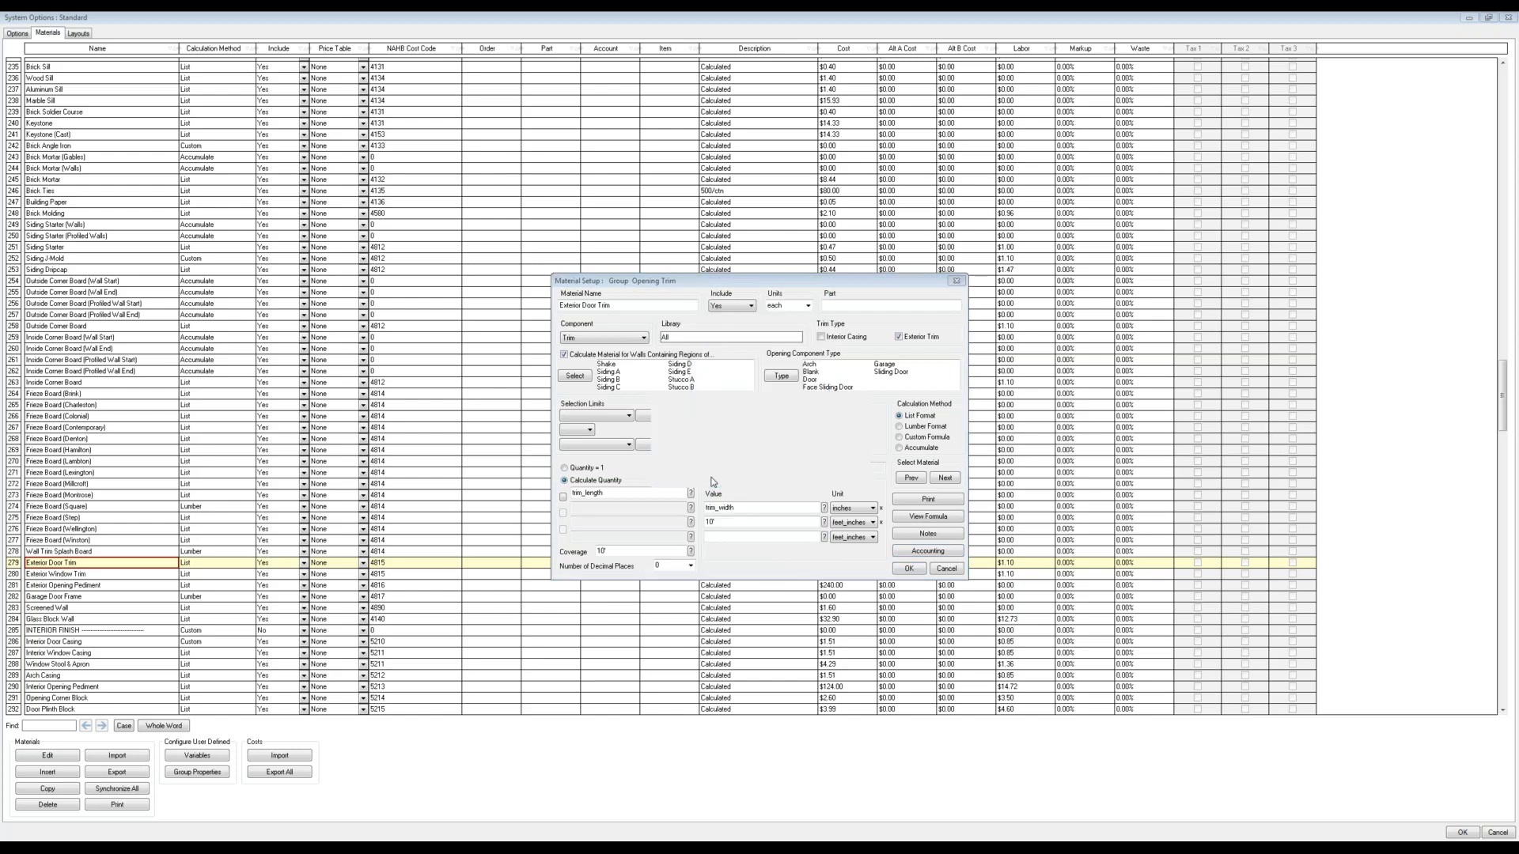
# Step: Open the Exterior Window Trim material, set its units to each and coverage to 10', and add a 10' second dimension value
pyautogui.click(100, 577)
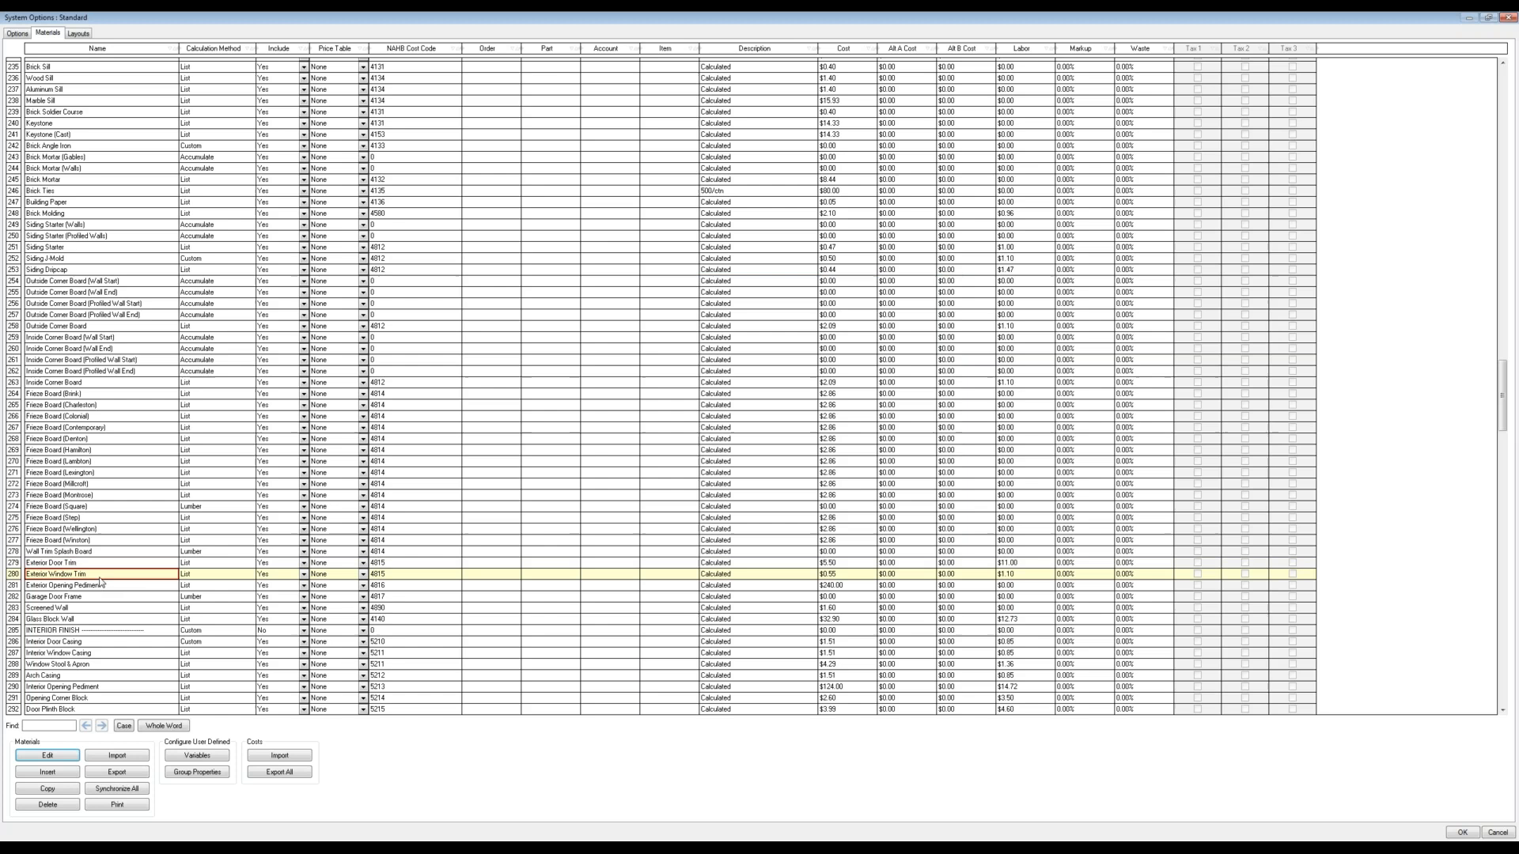
pyautogui.doubleClick(101, 583)
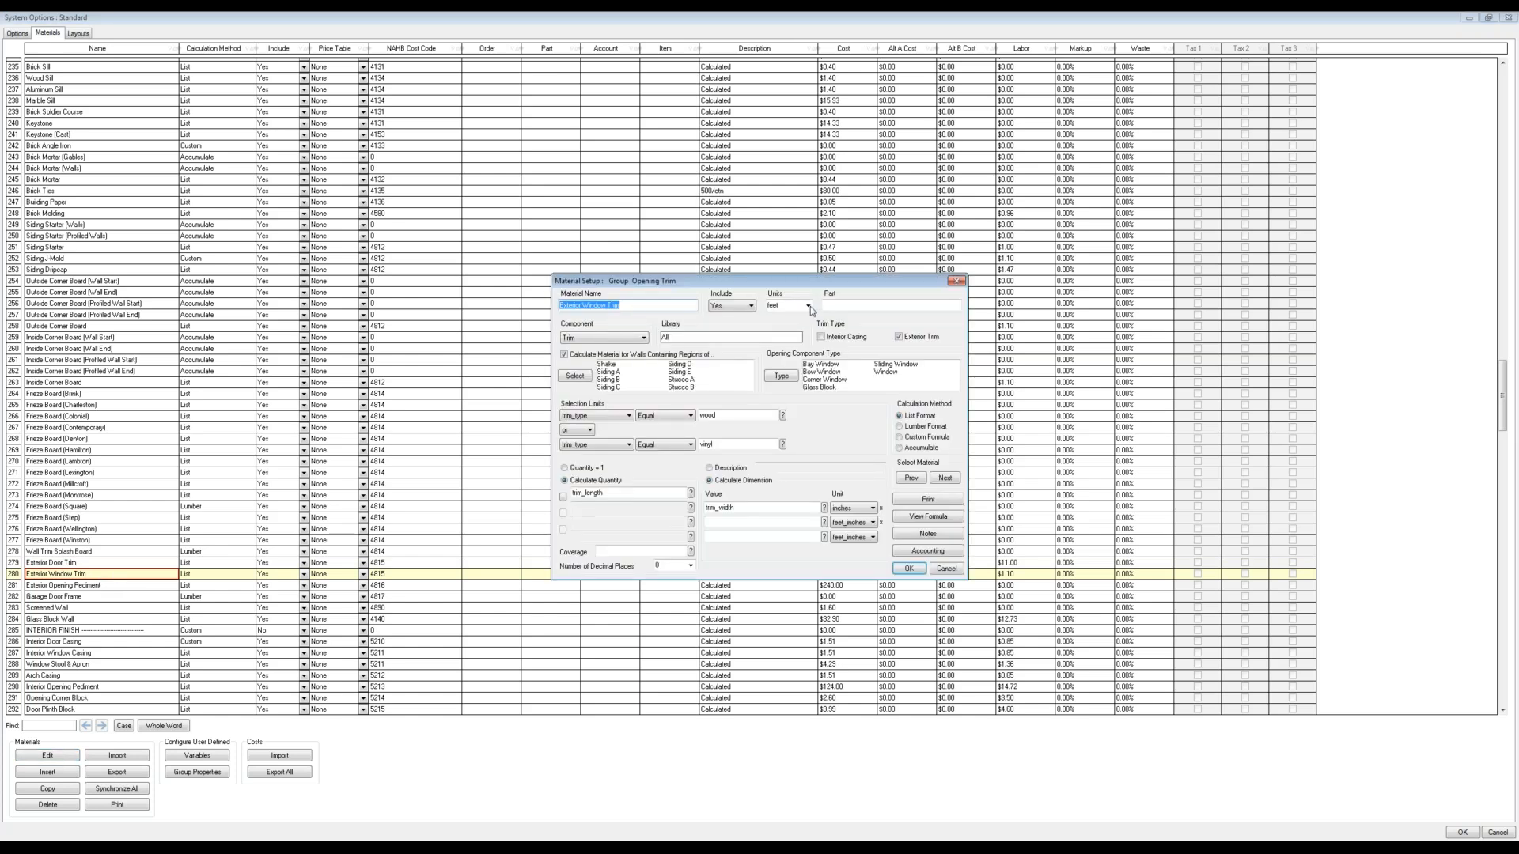
pyautogui.click(807, 307)
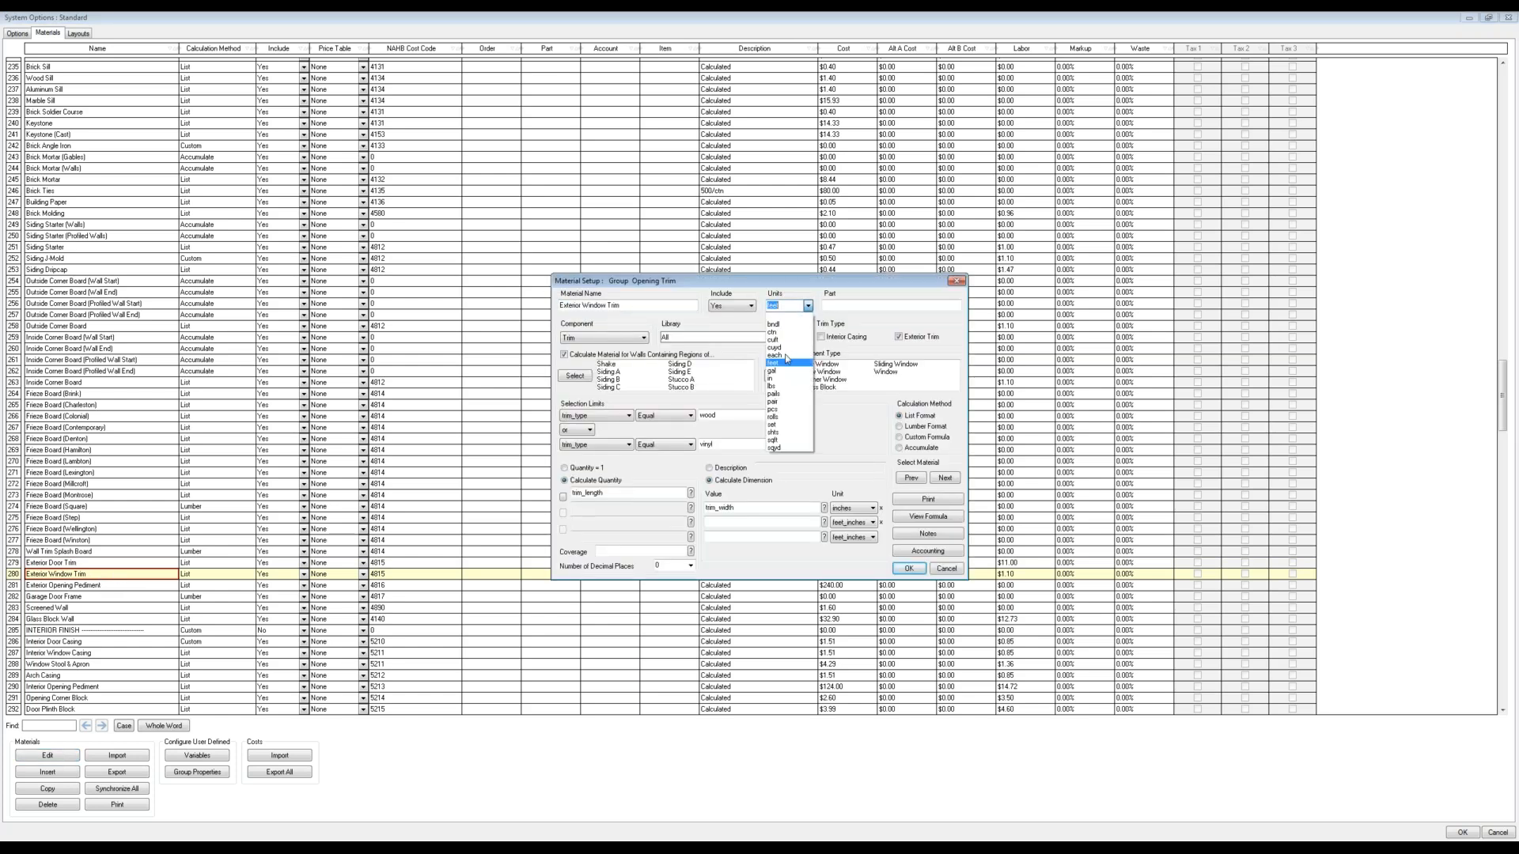
pyautogui.click(788, 359)
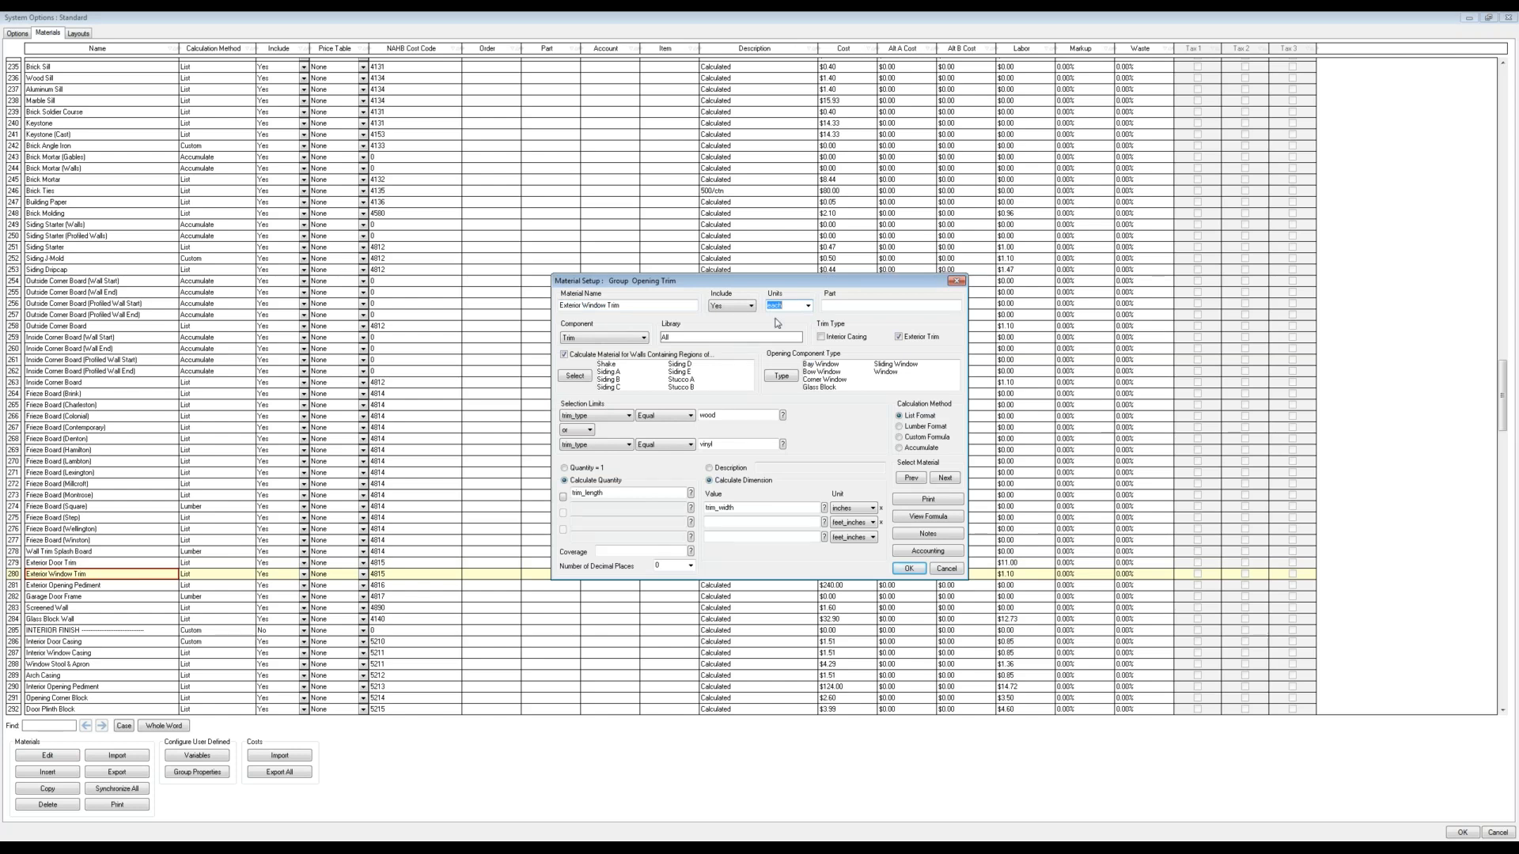
pyautogui.click(630, 555)
pyautogui.click(723, 522)
# Step: Set the Exterior Window Trim's accounting cost to $5.50 and labor to $11.00, save the material, and close the materials list
pyautogui.click(927, 551)
pyautogui.doubleClick(787, 341)
pyautogui.write('5.50')
pyautogui.press('Tab')
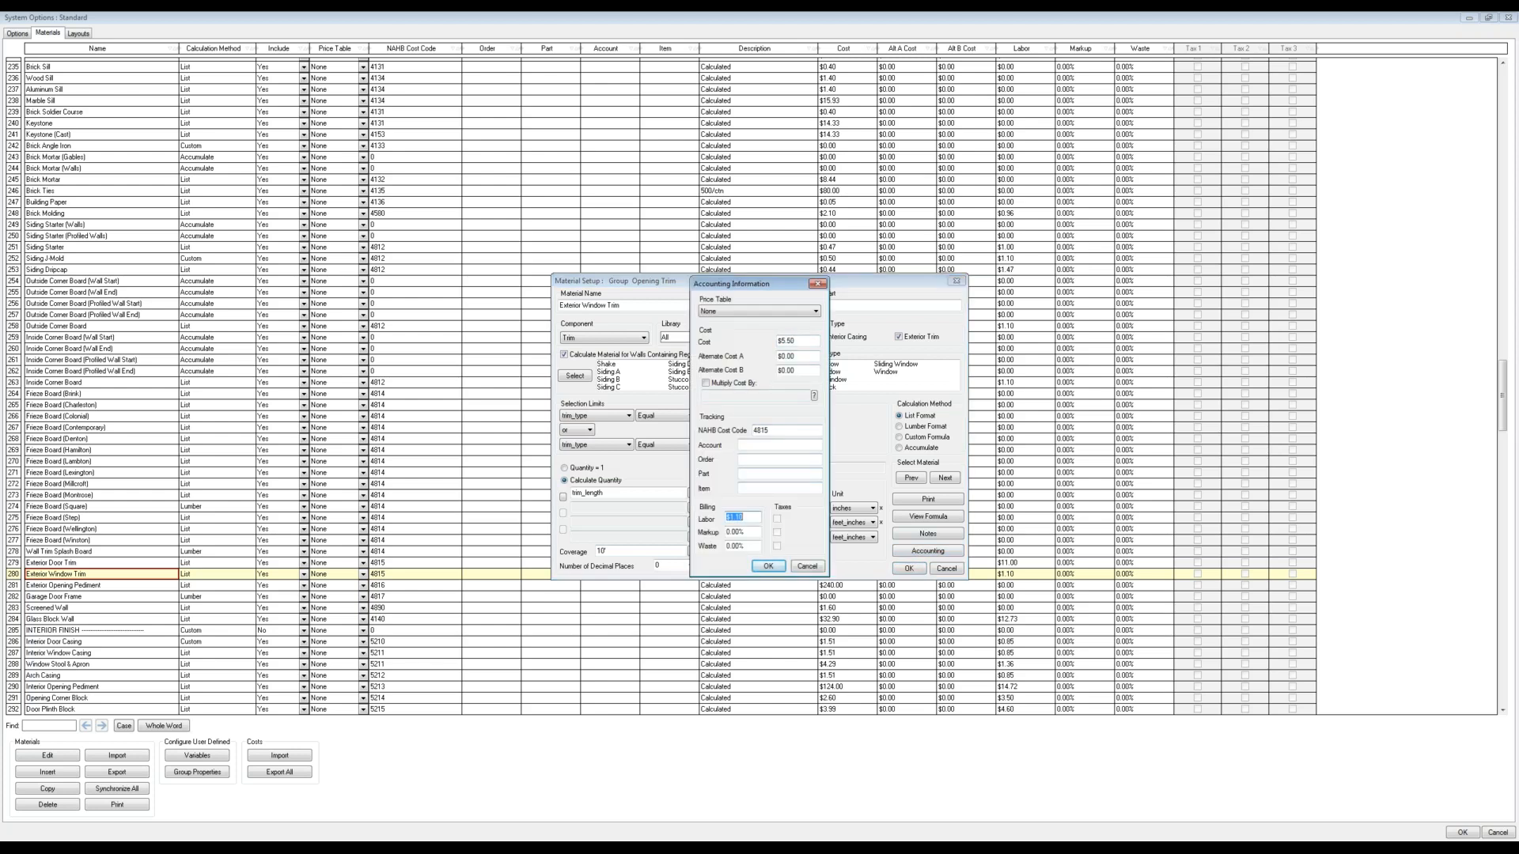
pyautogui.write('11')
pyautogui.click(765, 567)
pyautogui.click(908, 570)
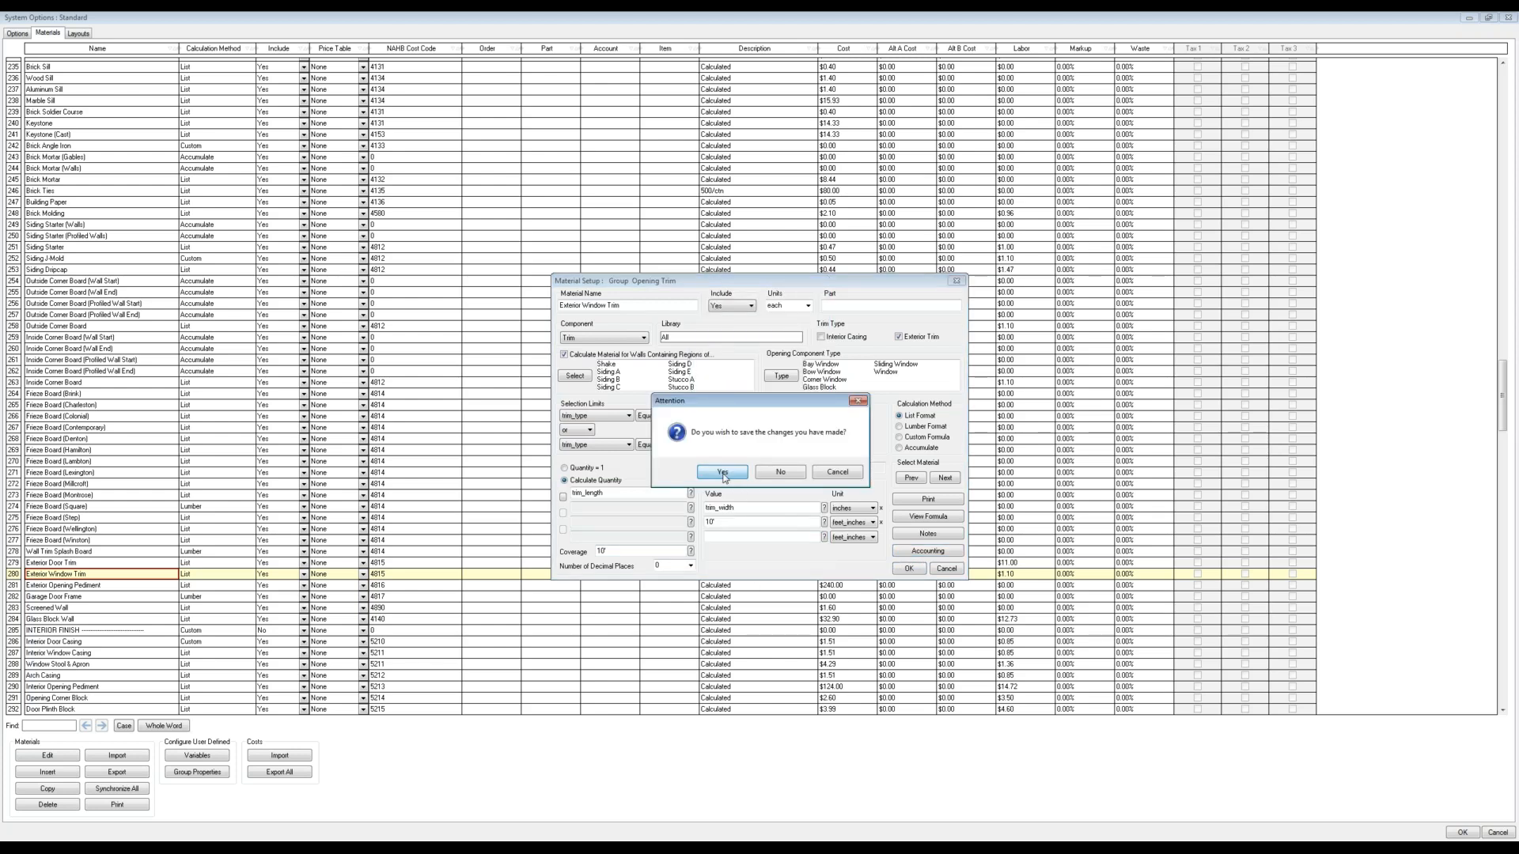
pyautogui.click(729, 481)
pyautogui.click(1462, 832)
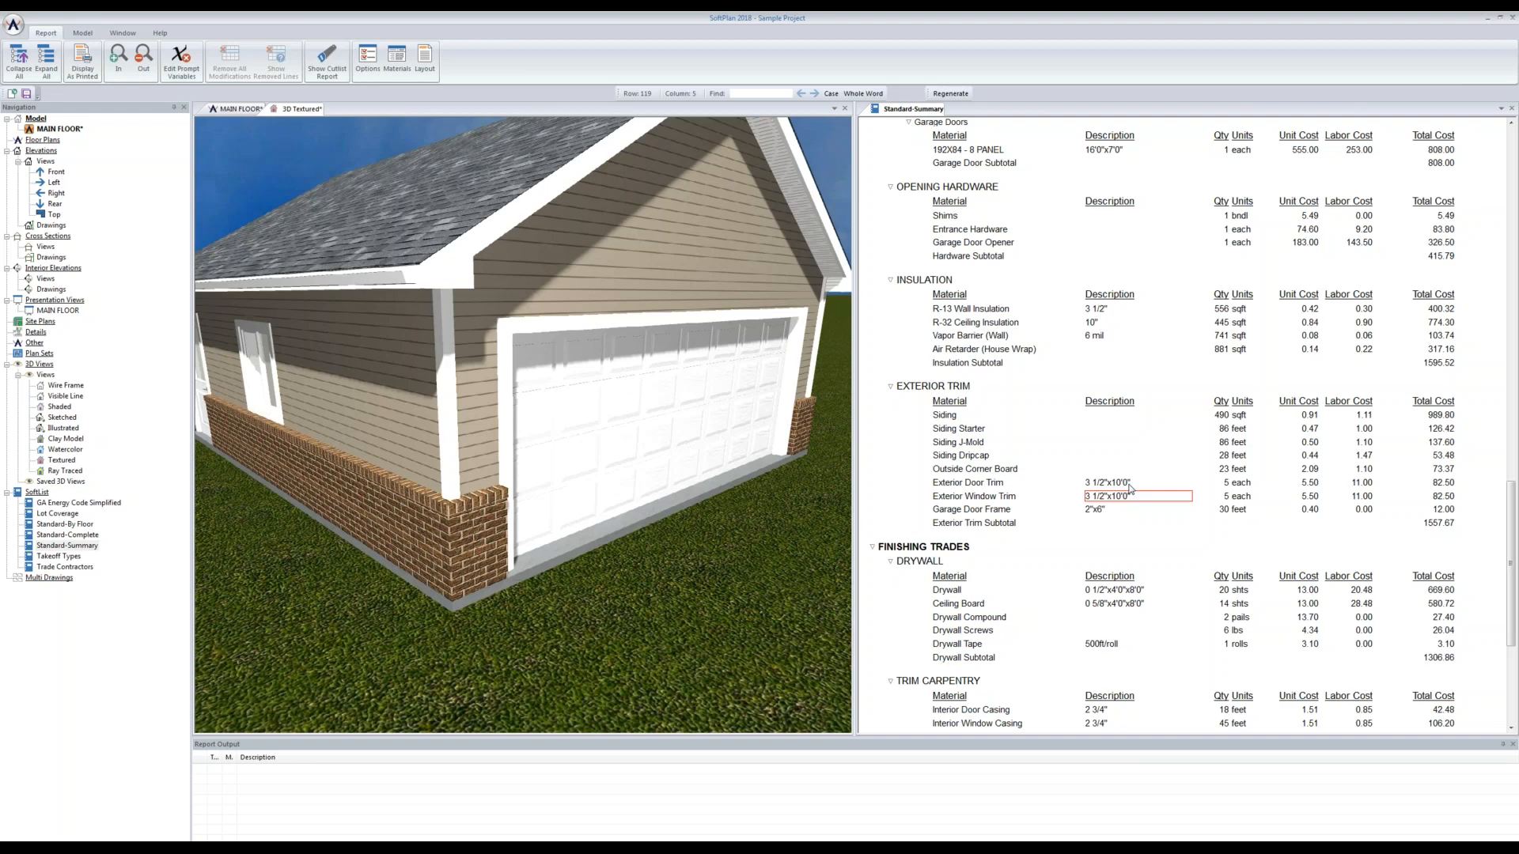
# Step: Reopen the materials list from the Standard-Summary report and search it for "brick" to locate the brick materials
pyautogui.scroll(10, 1056, 434)
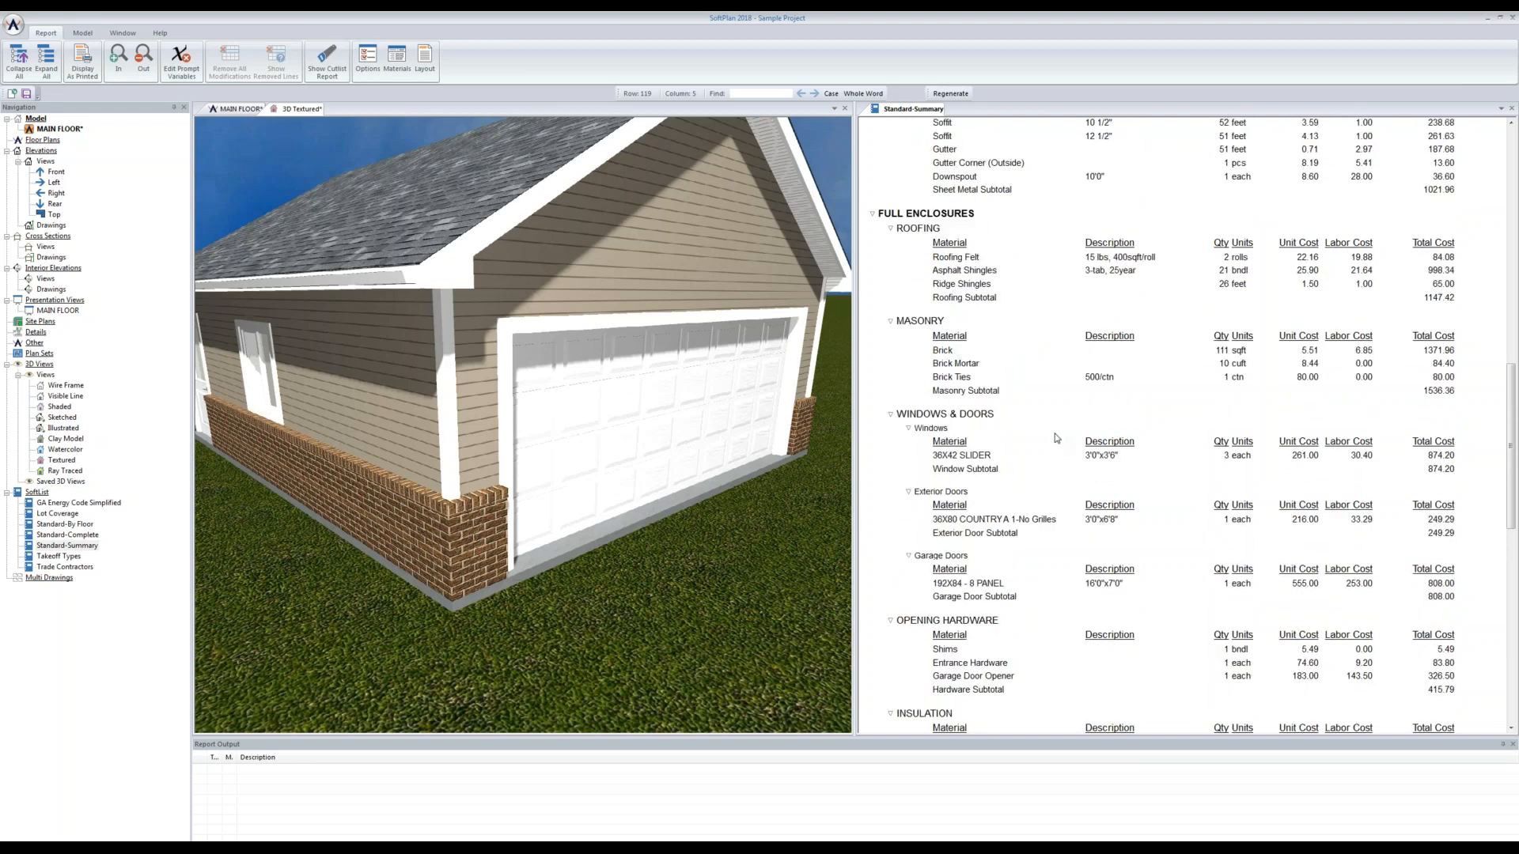
pyautogui.scroll(5, 1056, 437)
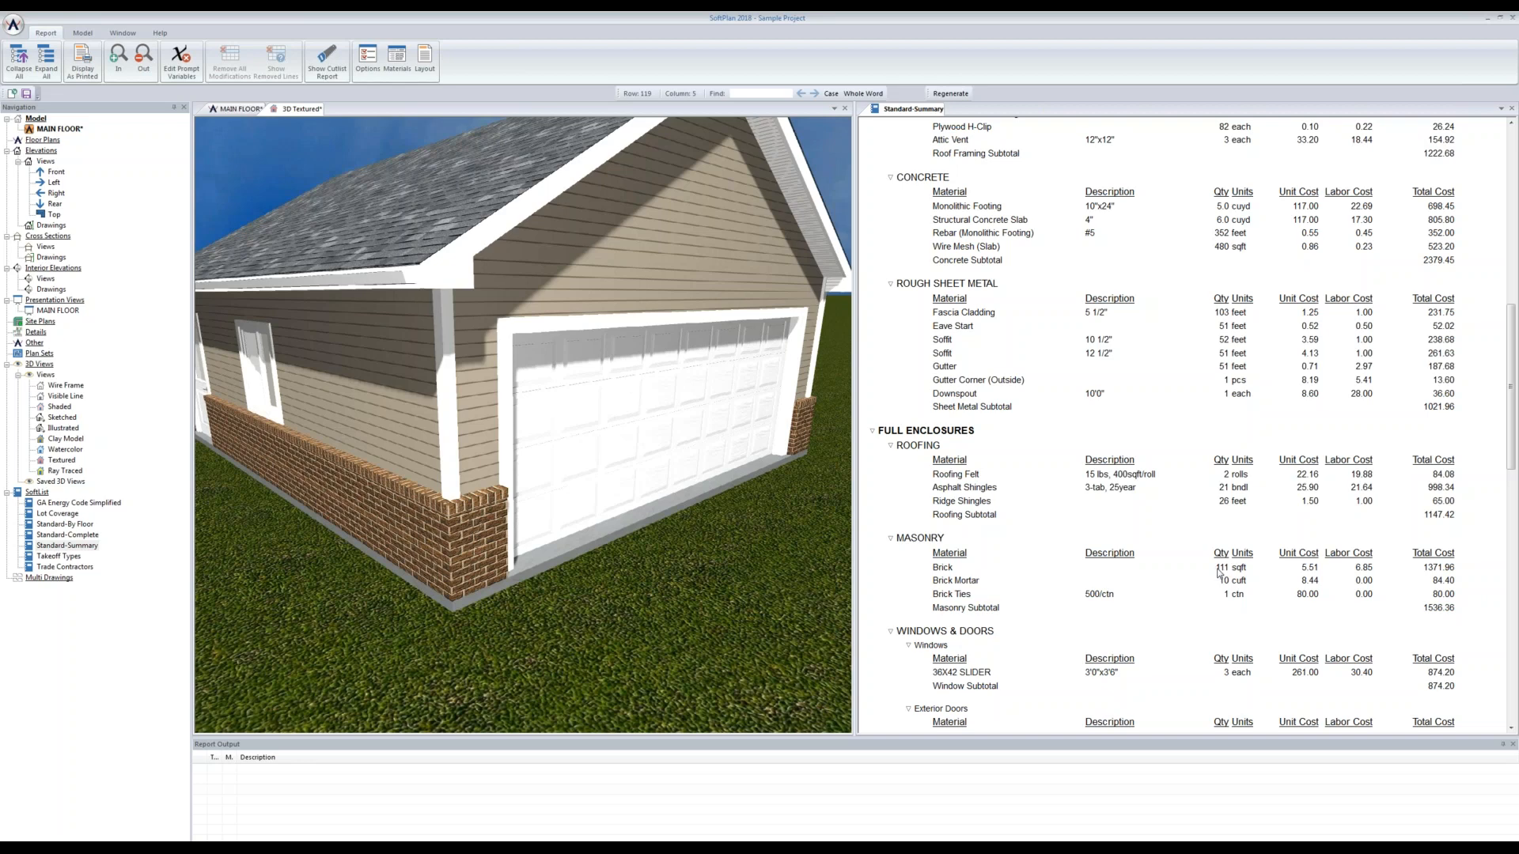
pyautogui.click(398, 57)
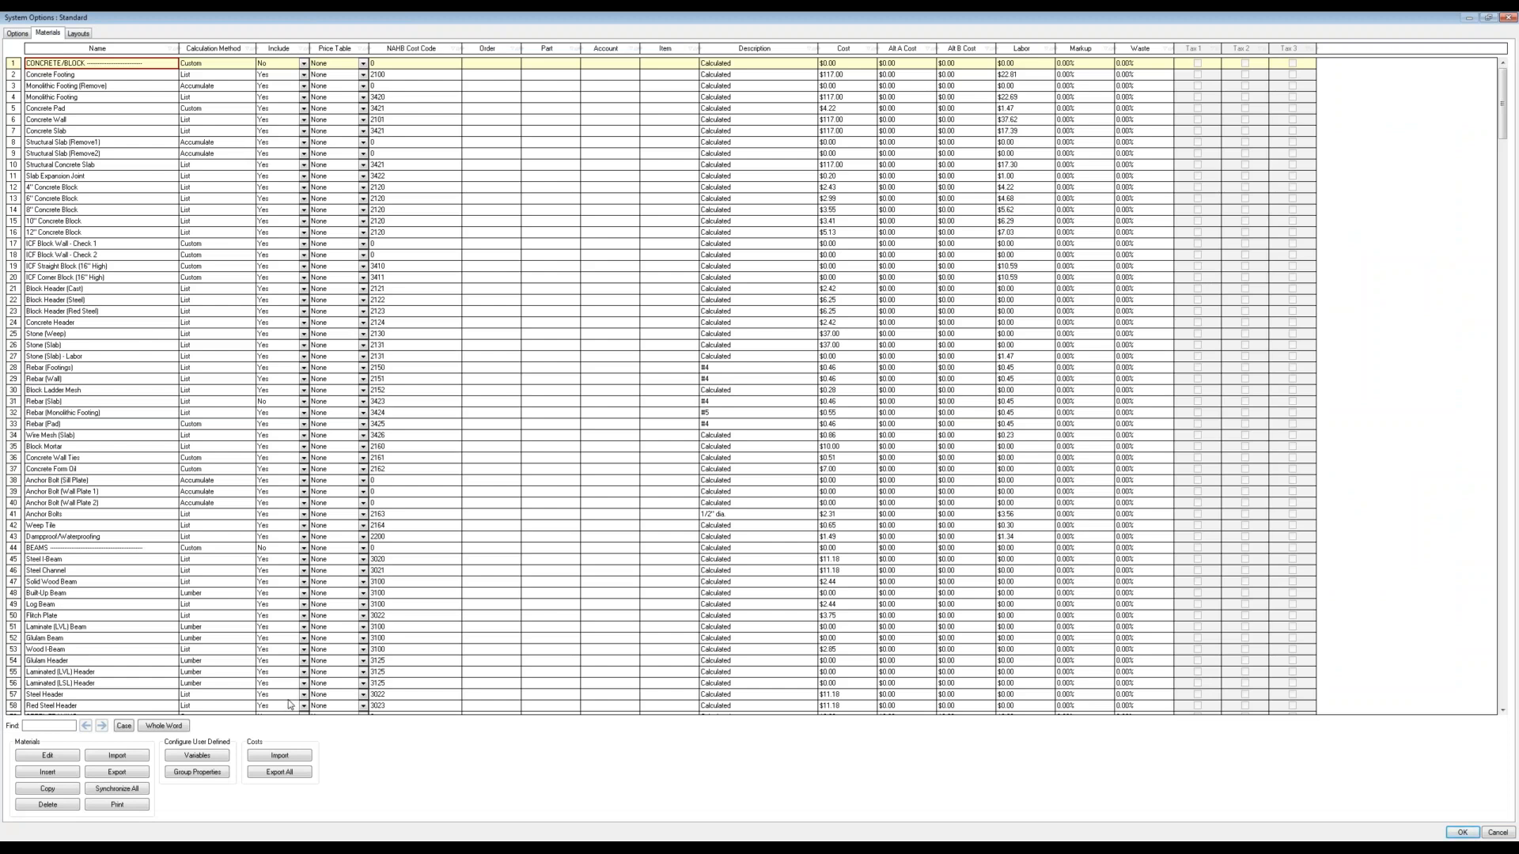
pyautogui.write('bri')
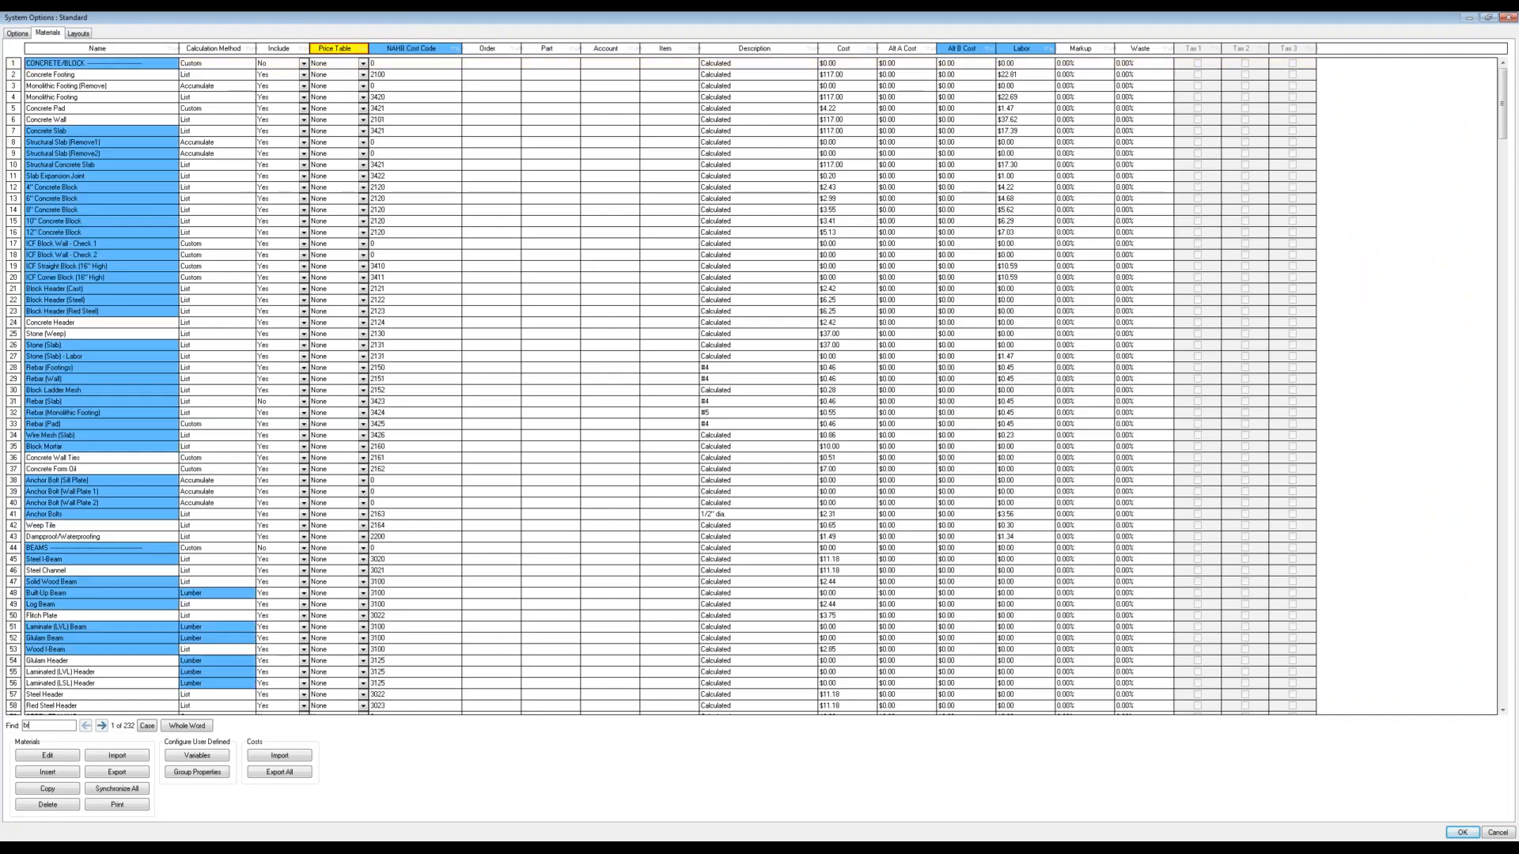
pyautogui.write('ck')
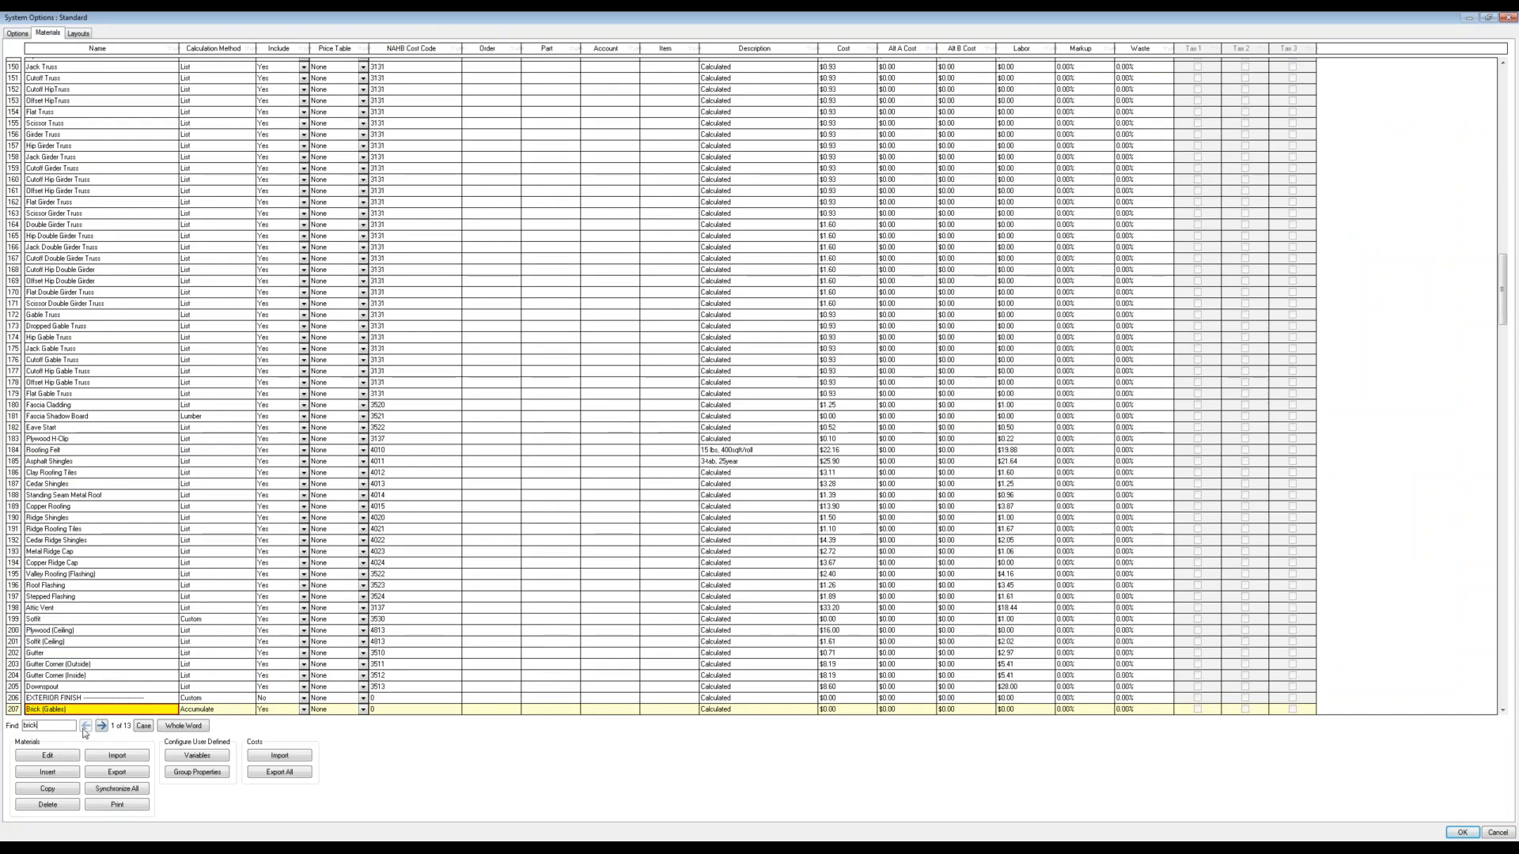
pyautogui.doubleClick(22, 726)
pyautogui.press('BackSpace')
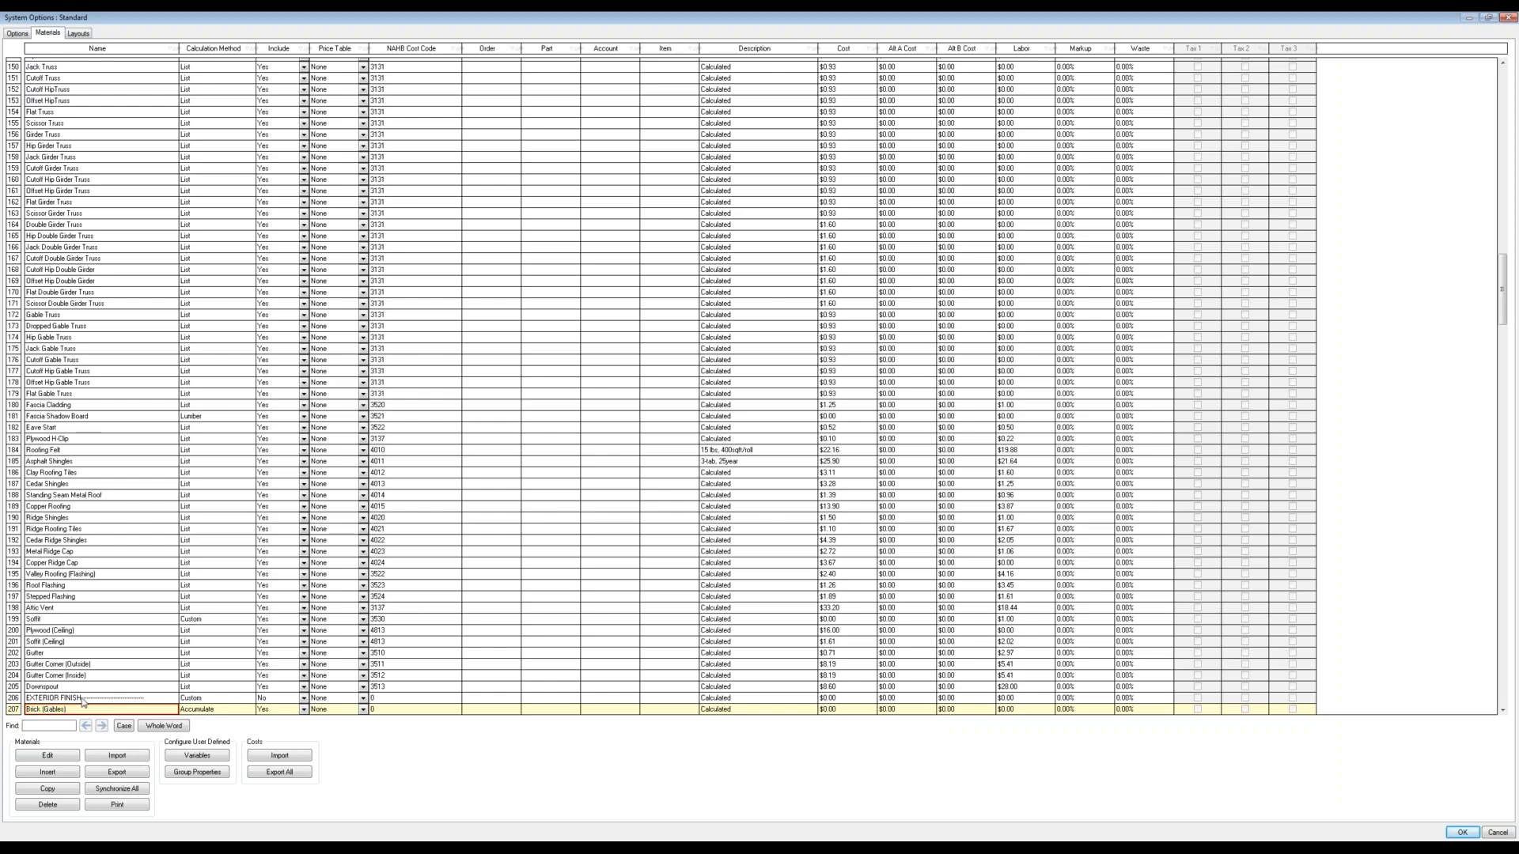
pyautogui.scroll(-4, 80, 711)
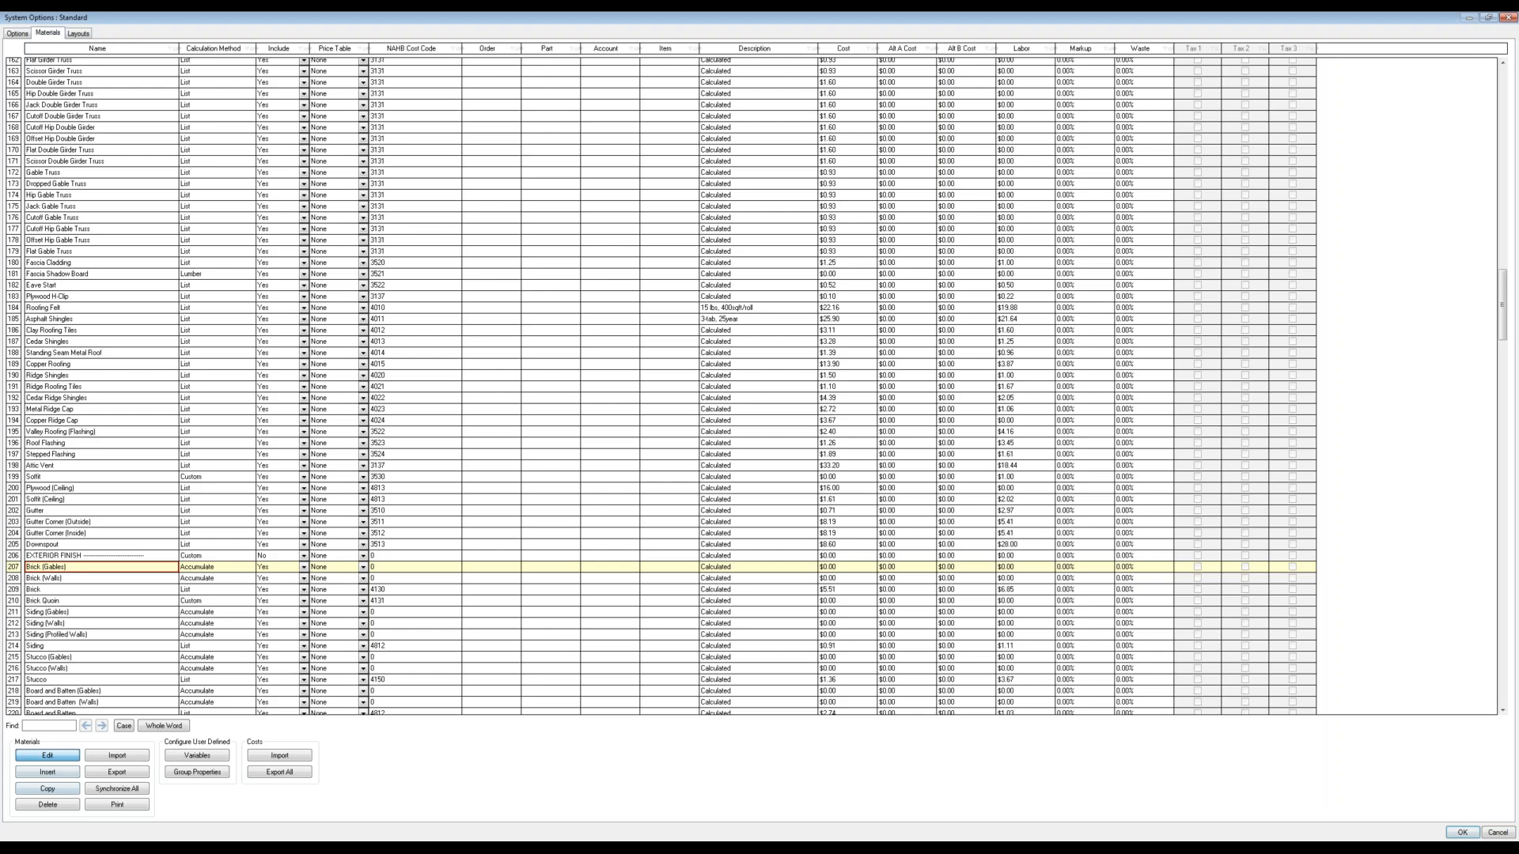
# Step: Set the coverage of the Brick (Gables) material to 0.1666 and save the change
pyautogui.click(48, 755)
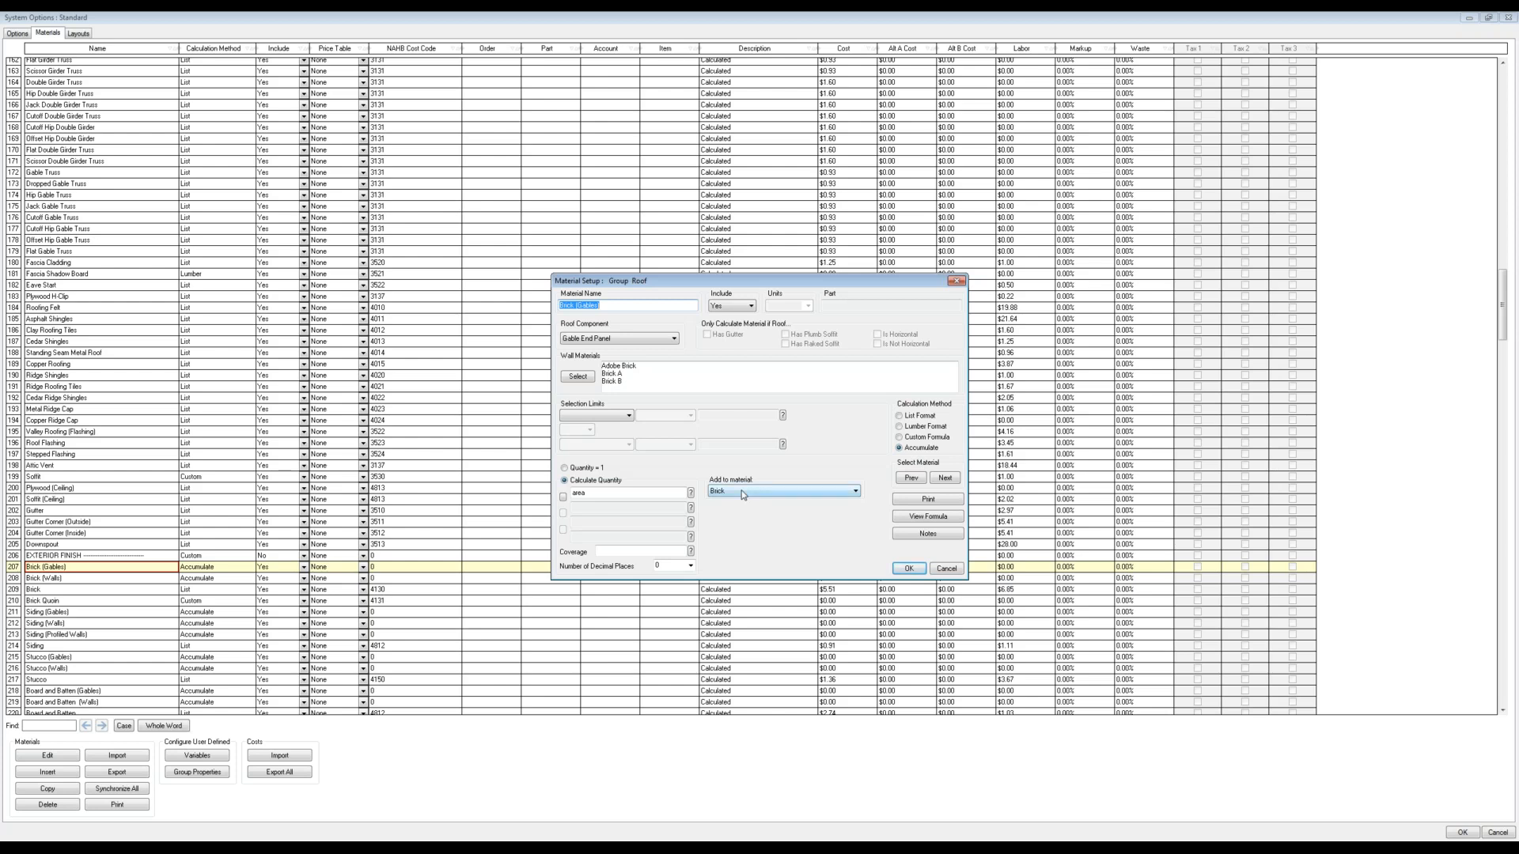
pyautogui.click(624, 553)
pyautogui.click(624, 552)
pyautogui.write('0.1666')
pyautogui.click(909, 568)
pyautogui.click(723, 475)
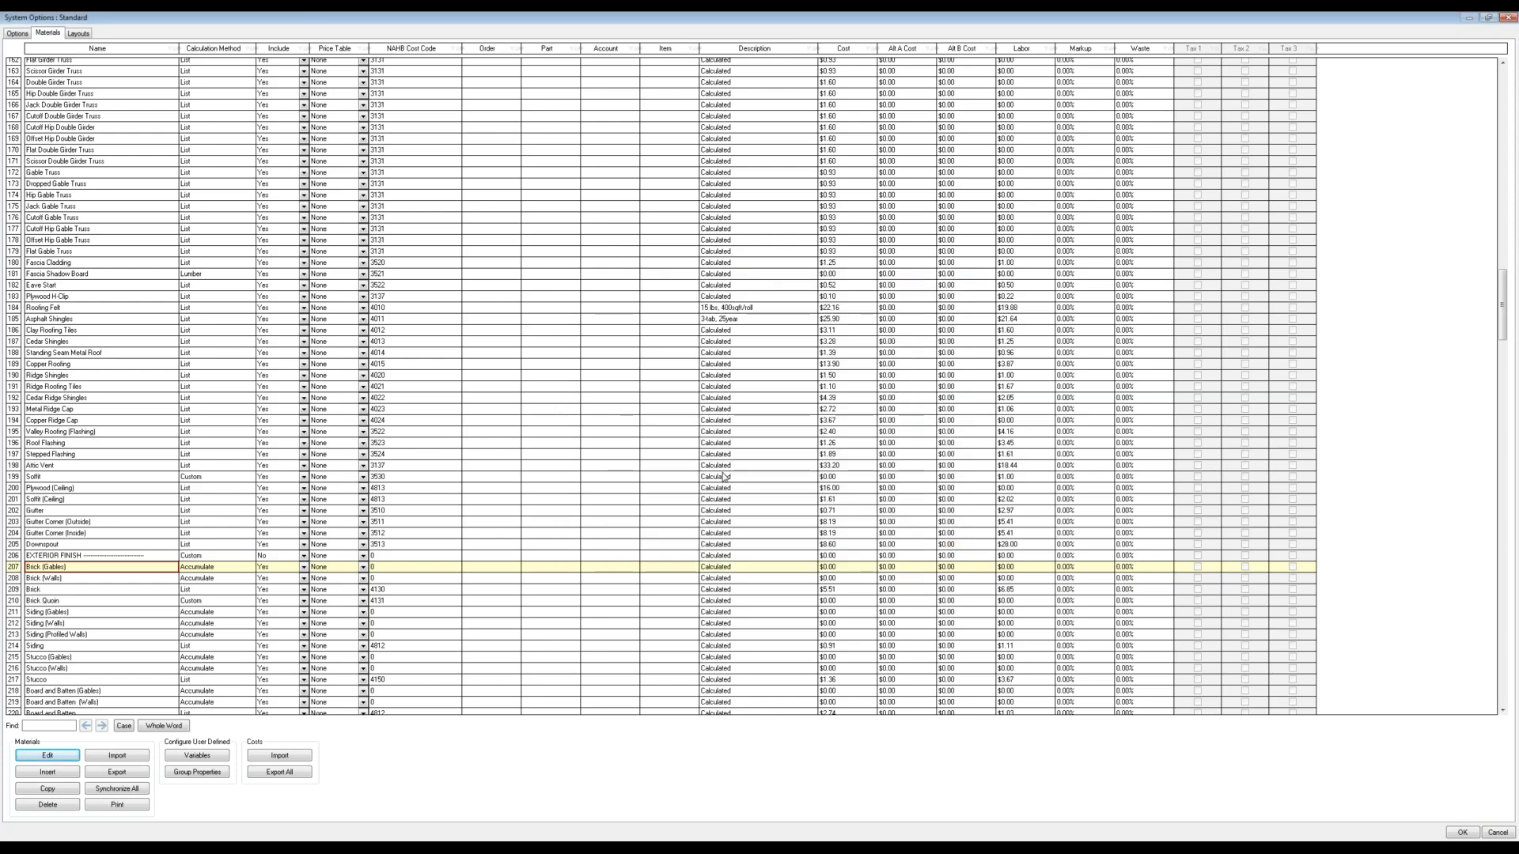
# Step: Set the coverage of the Brick (Walls) material to 0.1666 and save the change
pyautogui.click(45, 577)
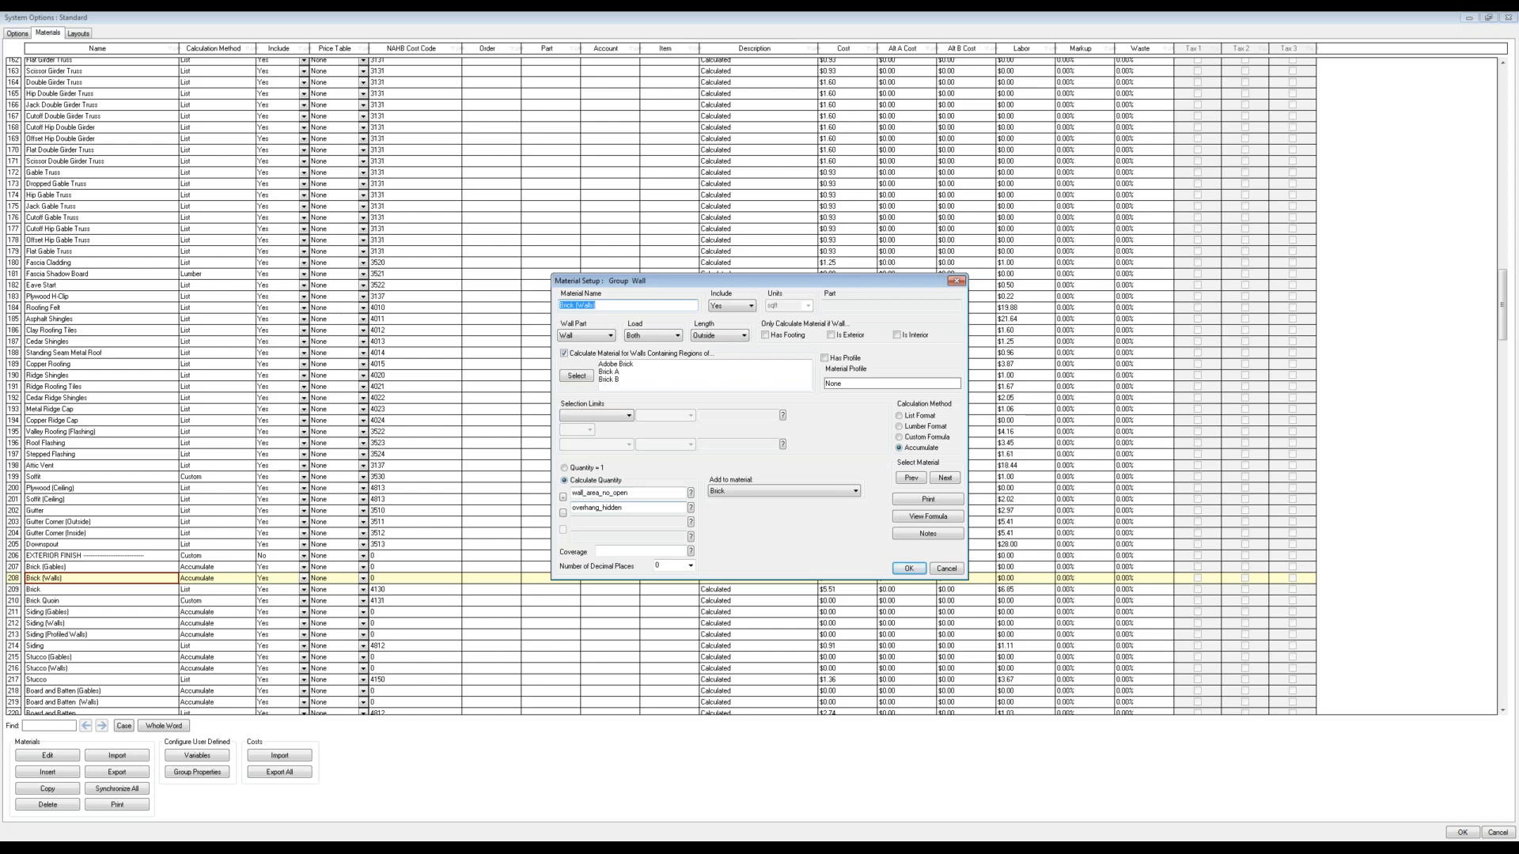
pyautogui.click(621, 552)
pyautogui.write('0.1666')
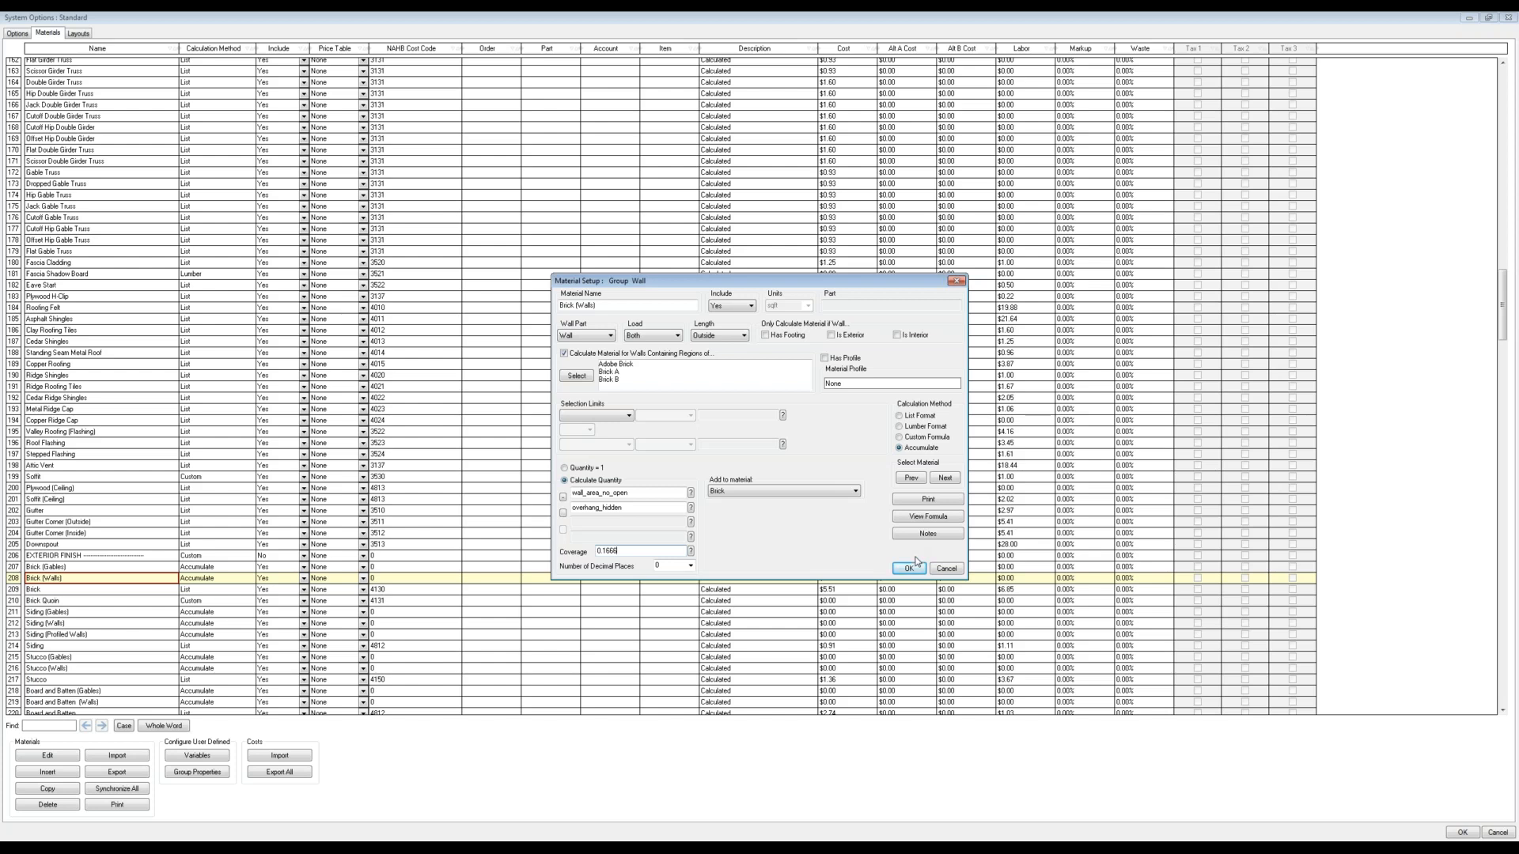
pyautogui.click(910, 571)
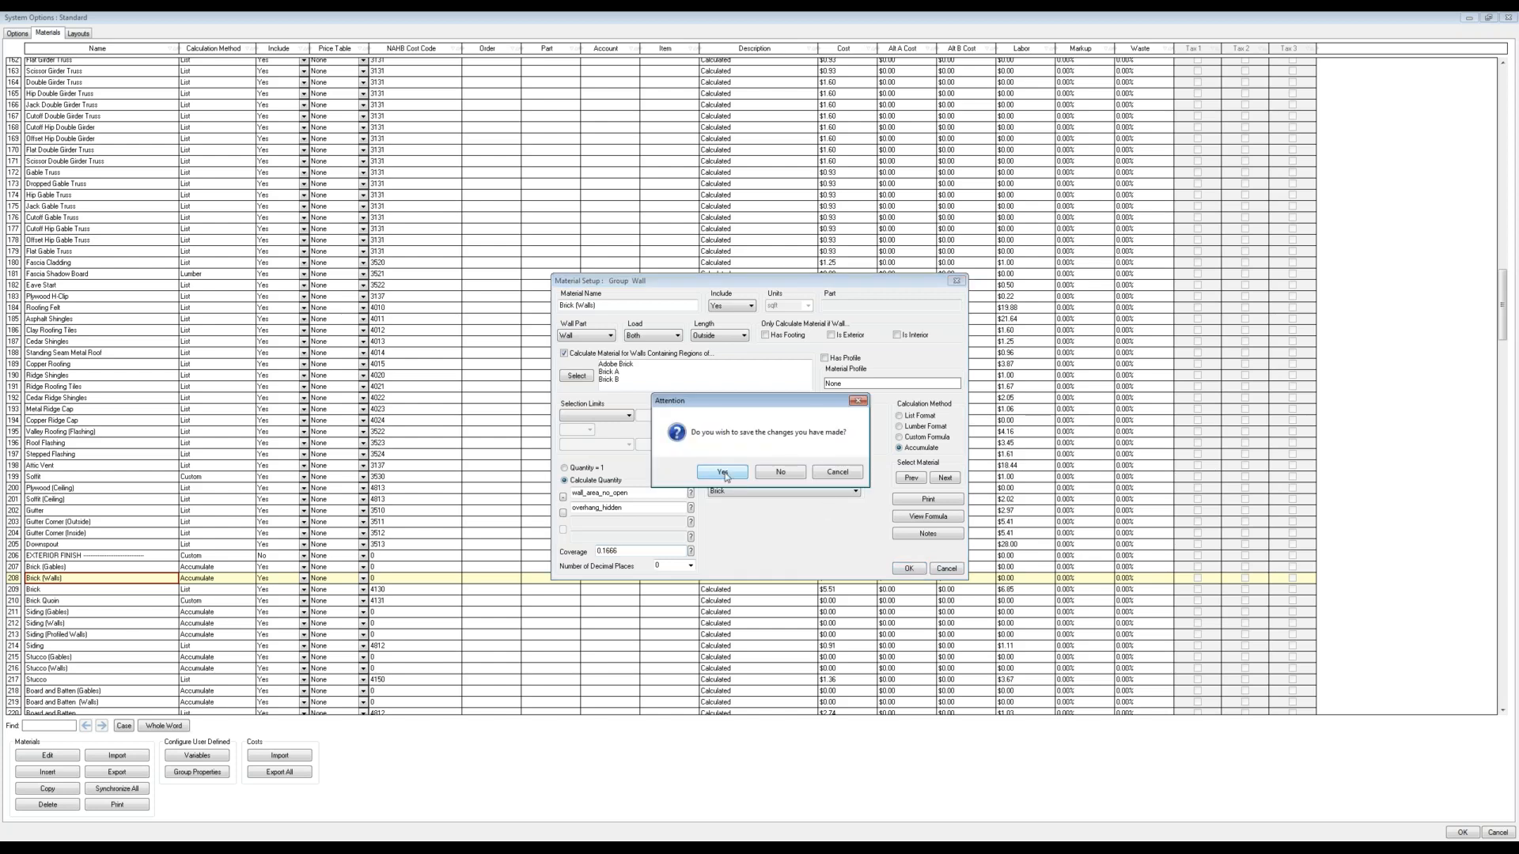
pyautogui.click(722, 472)
# Step: Open the Brick material for editing and set its units to each
pyautogui.click(46, 590)
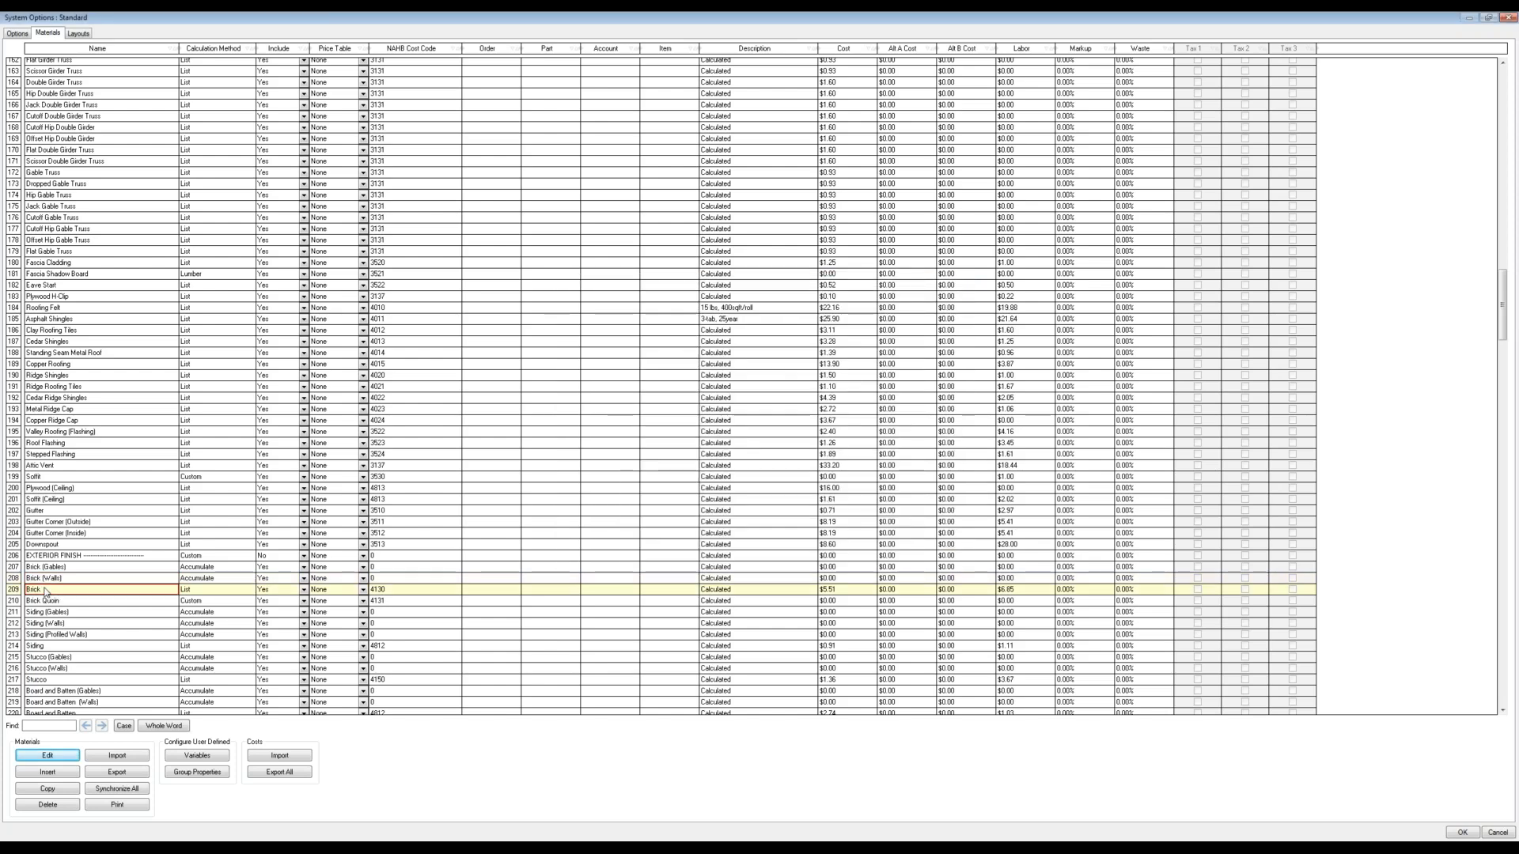
pyautogui.doubleClick(46, 590)
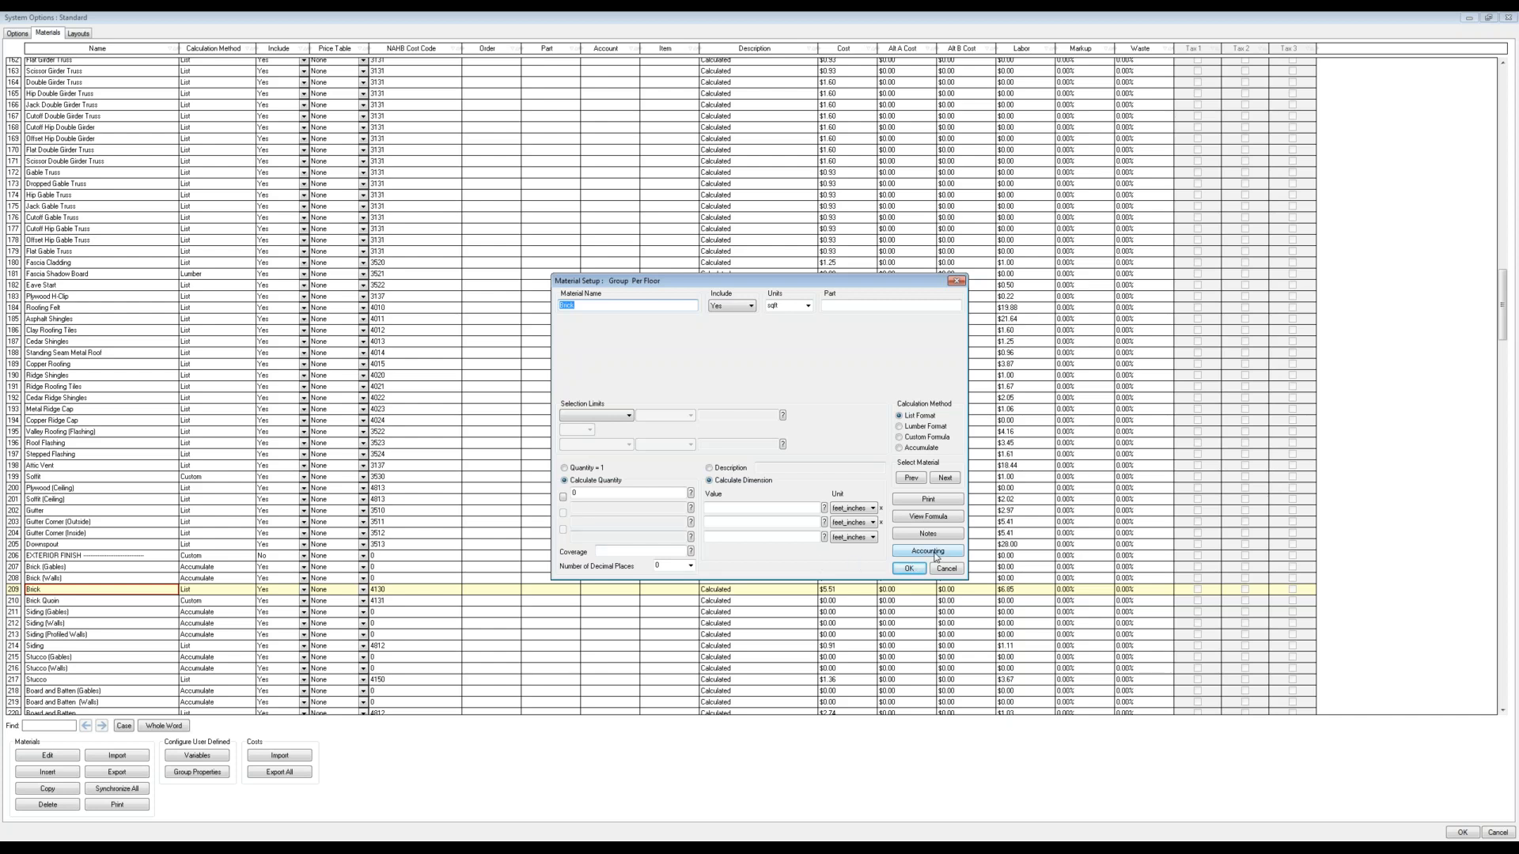
pyautogui.click(808, 305)
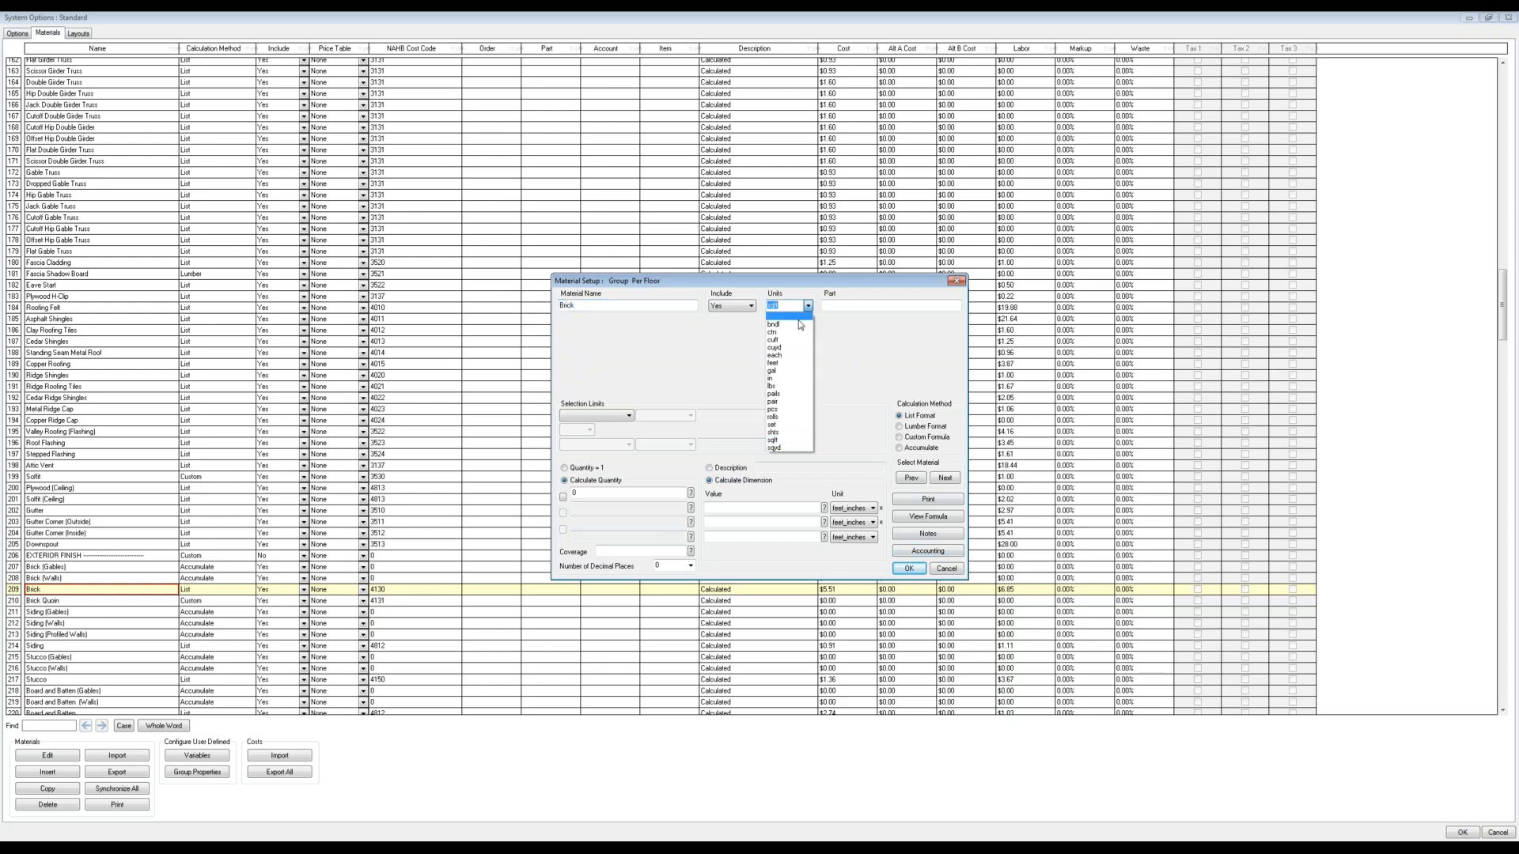
pyautogui.click(791, 356)
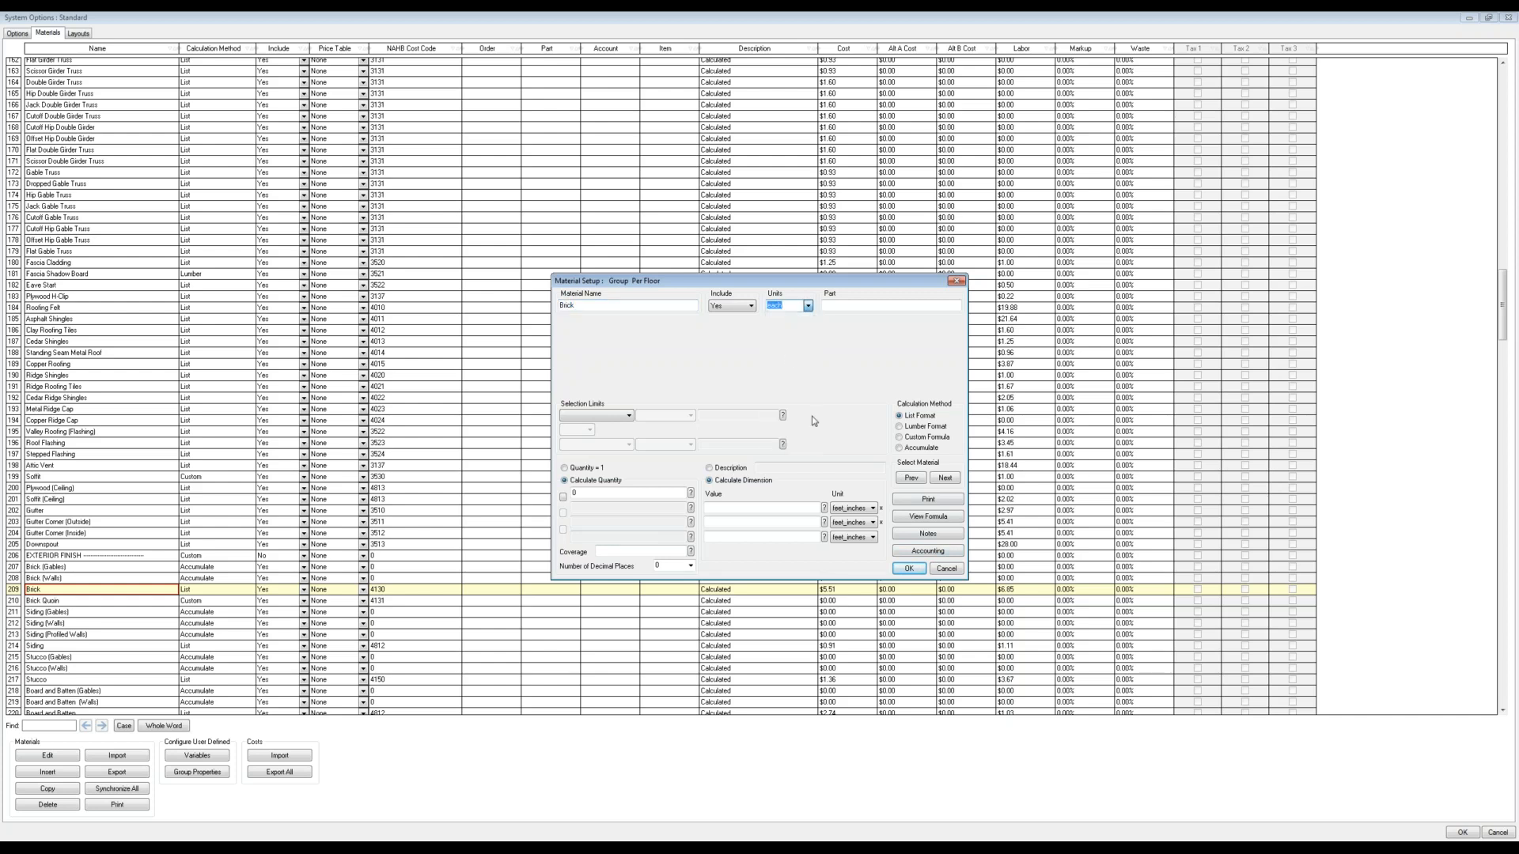
# Step: Set the Brick material's accounting cost to $0.92 and labor to $1.14, save it, and close the materials list
pyautogui.click(909, 553)
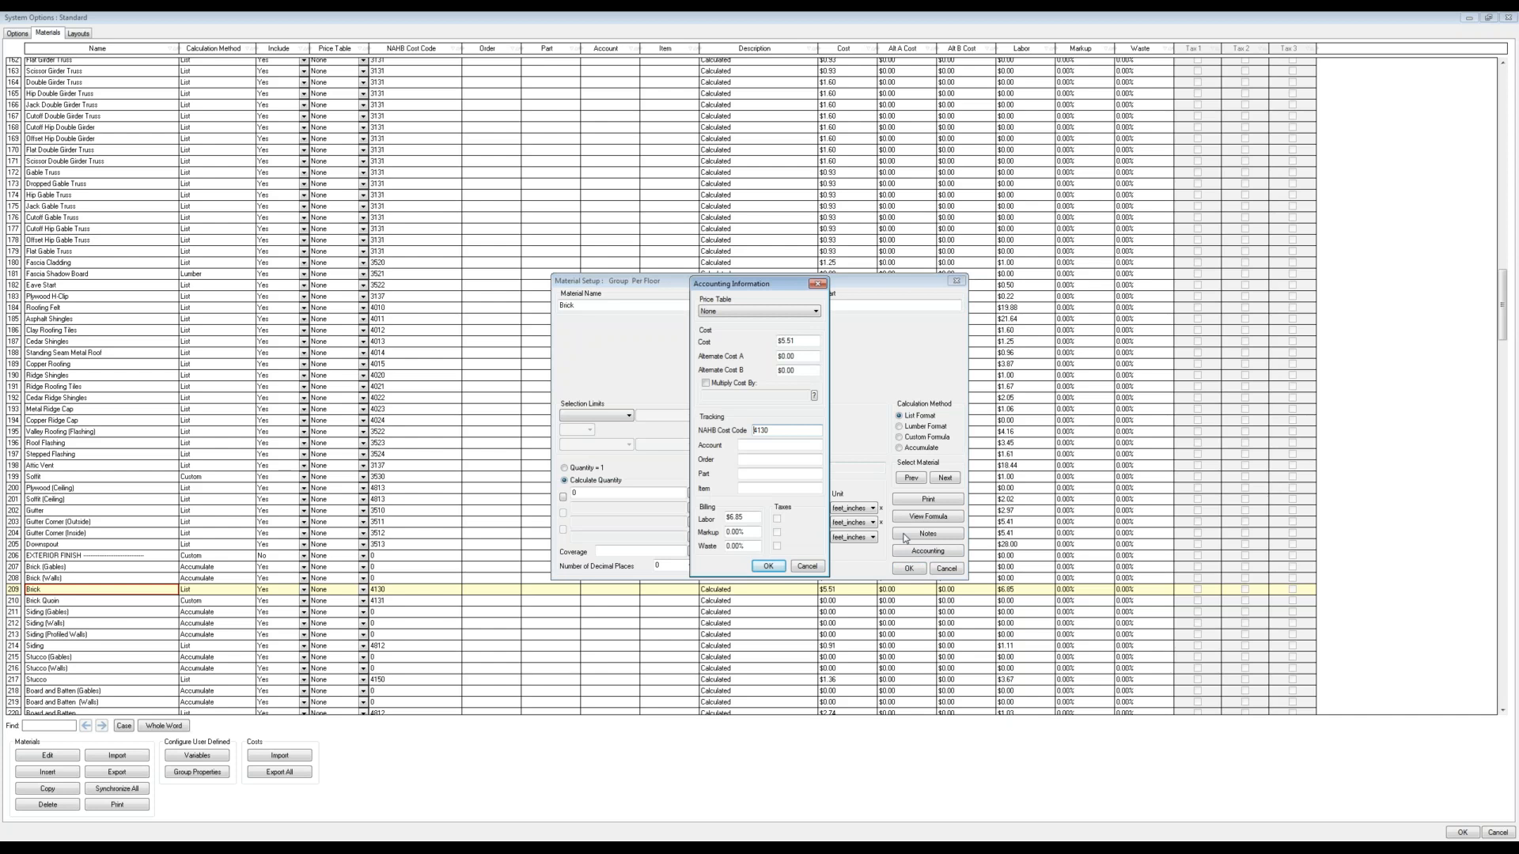
pyautogui.doubleClick(803, 340)
pyautogui.write('0.92')
pyautogui.doubleClick(745, 519)
pyautogui.write('$1.14')
pyautogui.click(767, 566)
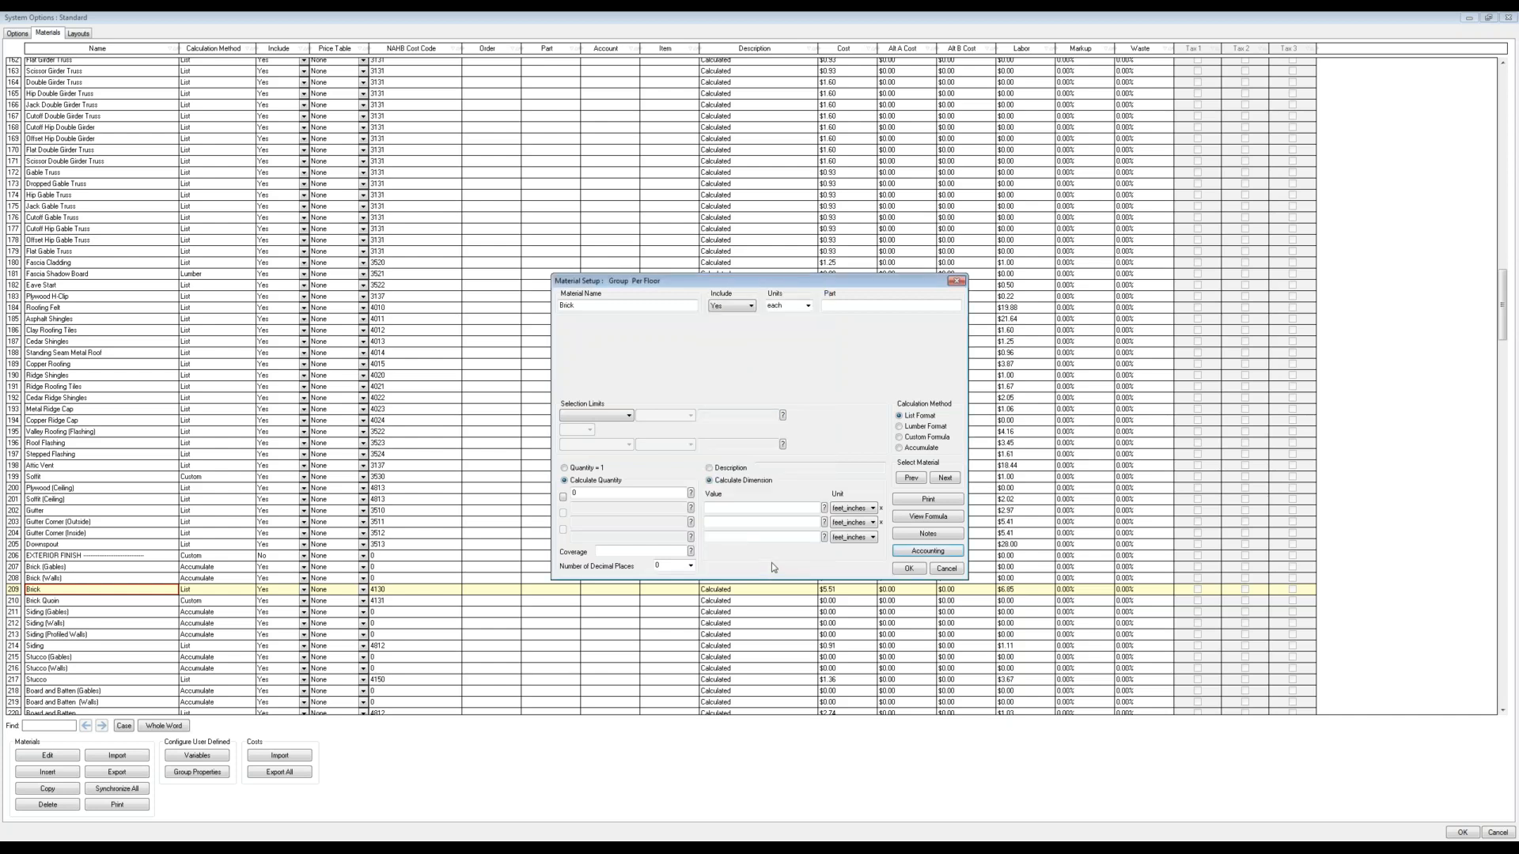
pyautogui.click(909, 568)
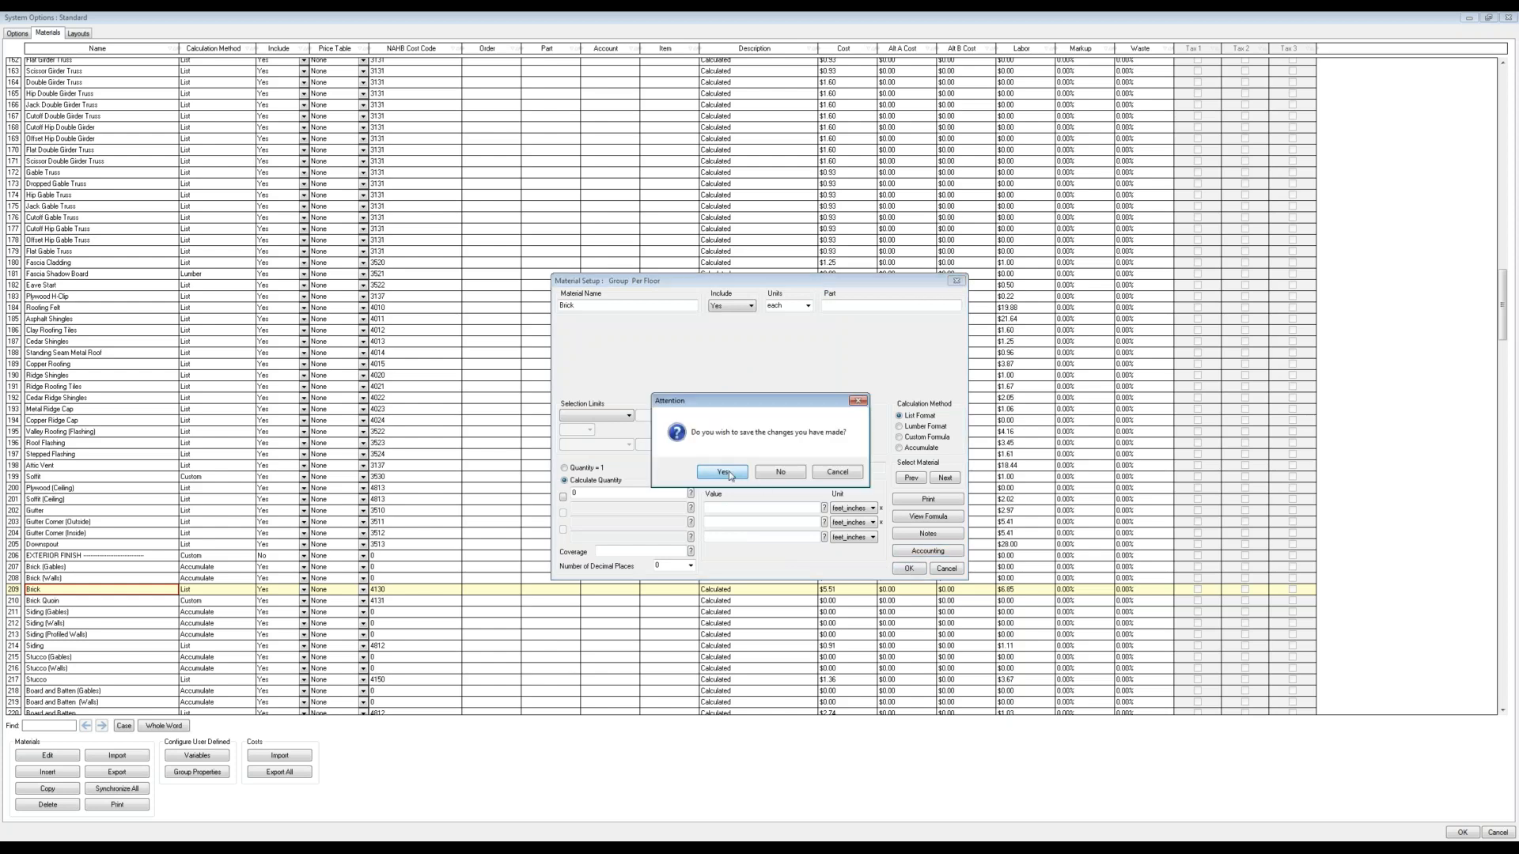
pyautogui.click(731, 474)
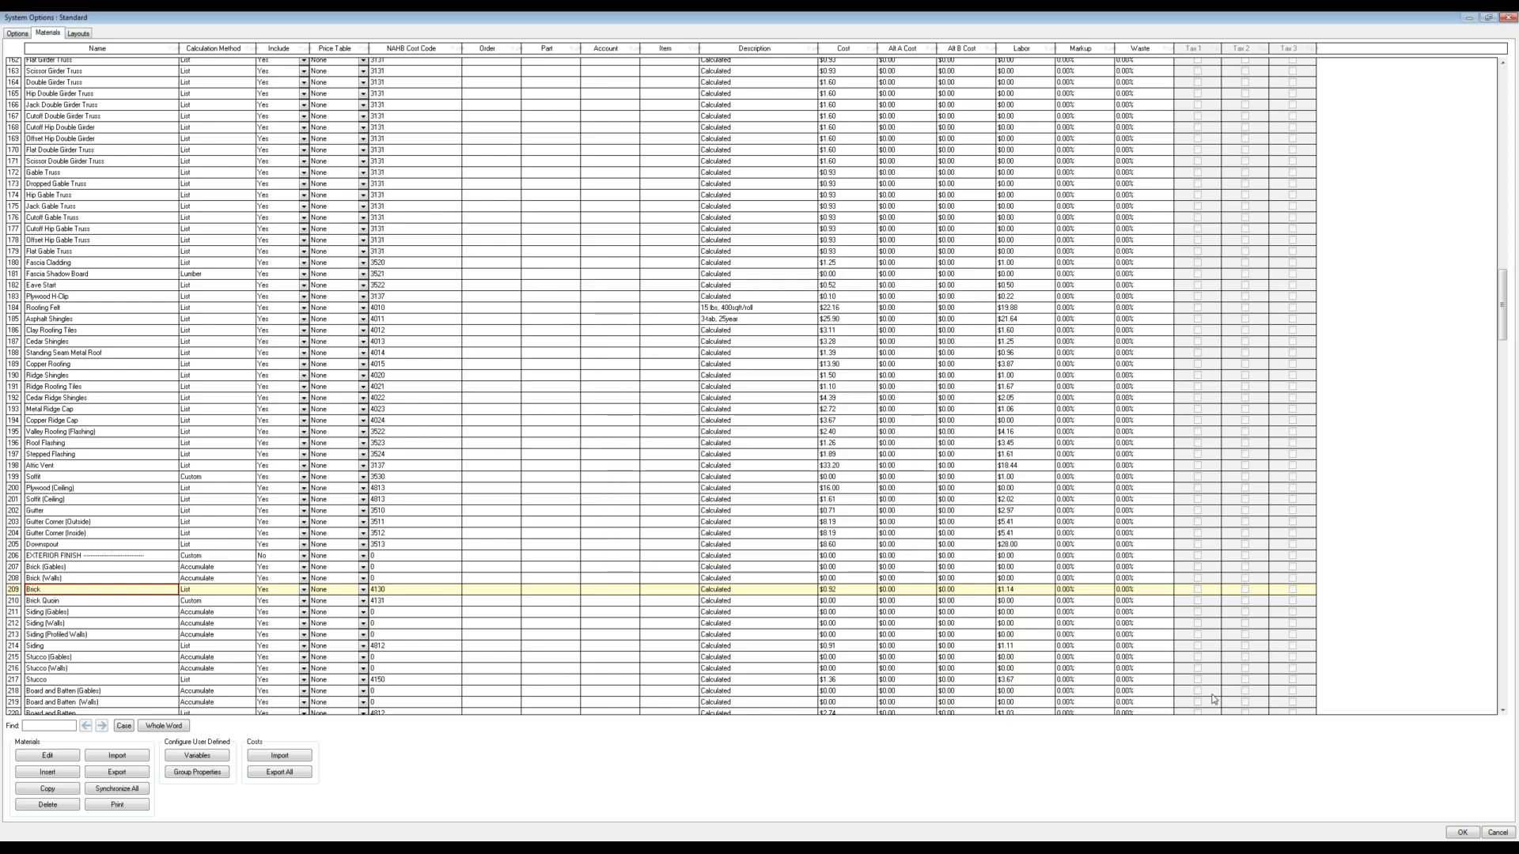
pyautogui.click(1462, 832)
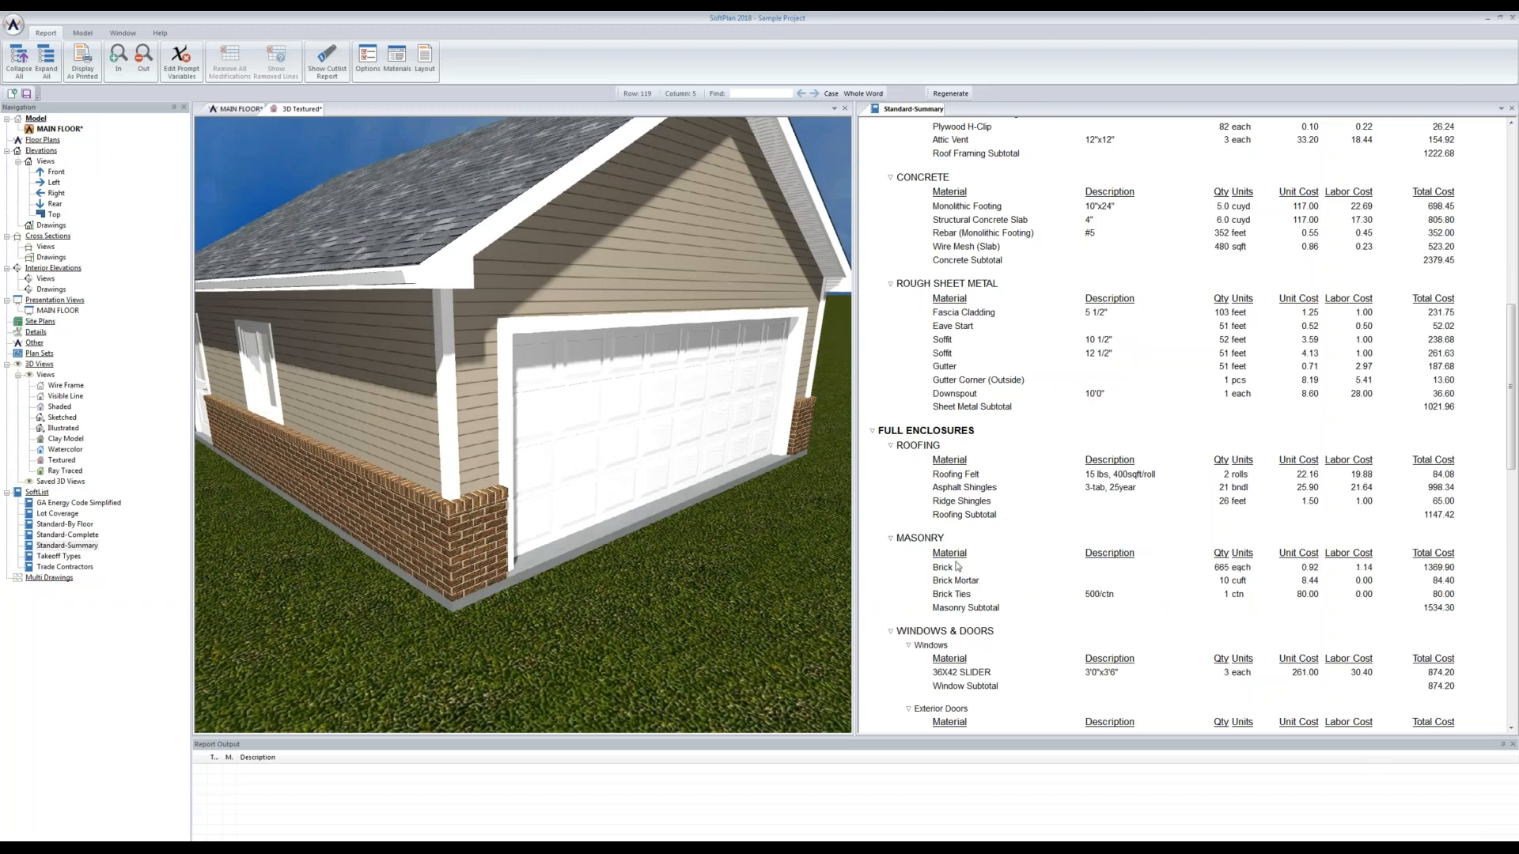
# Step: Check the Brick and Attic Vent rows in the report, and locate Attic Vent in the materials list by searching for "attic v"
pyautogui.click(1227, 565)
pyautogui.click(959, 141)
pyautogui.scroll(5, 1024, 337)
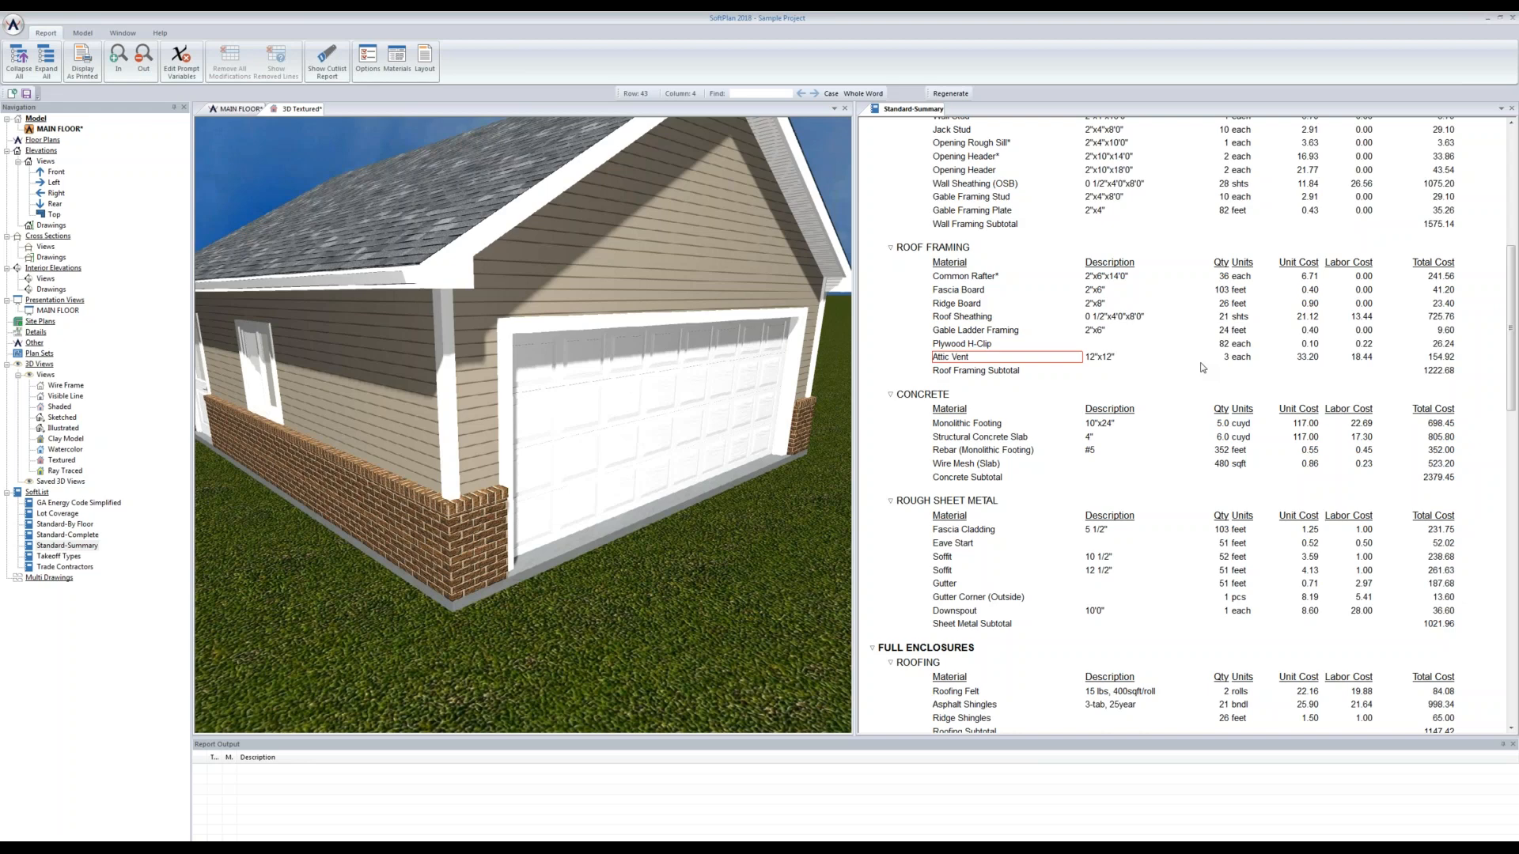
pyautogui.click(397, 61)
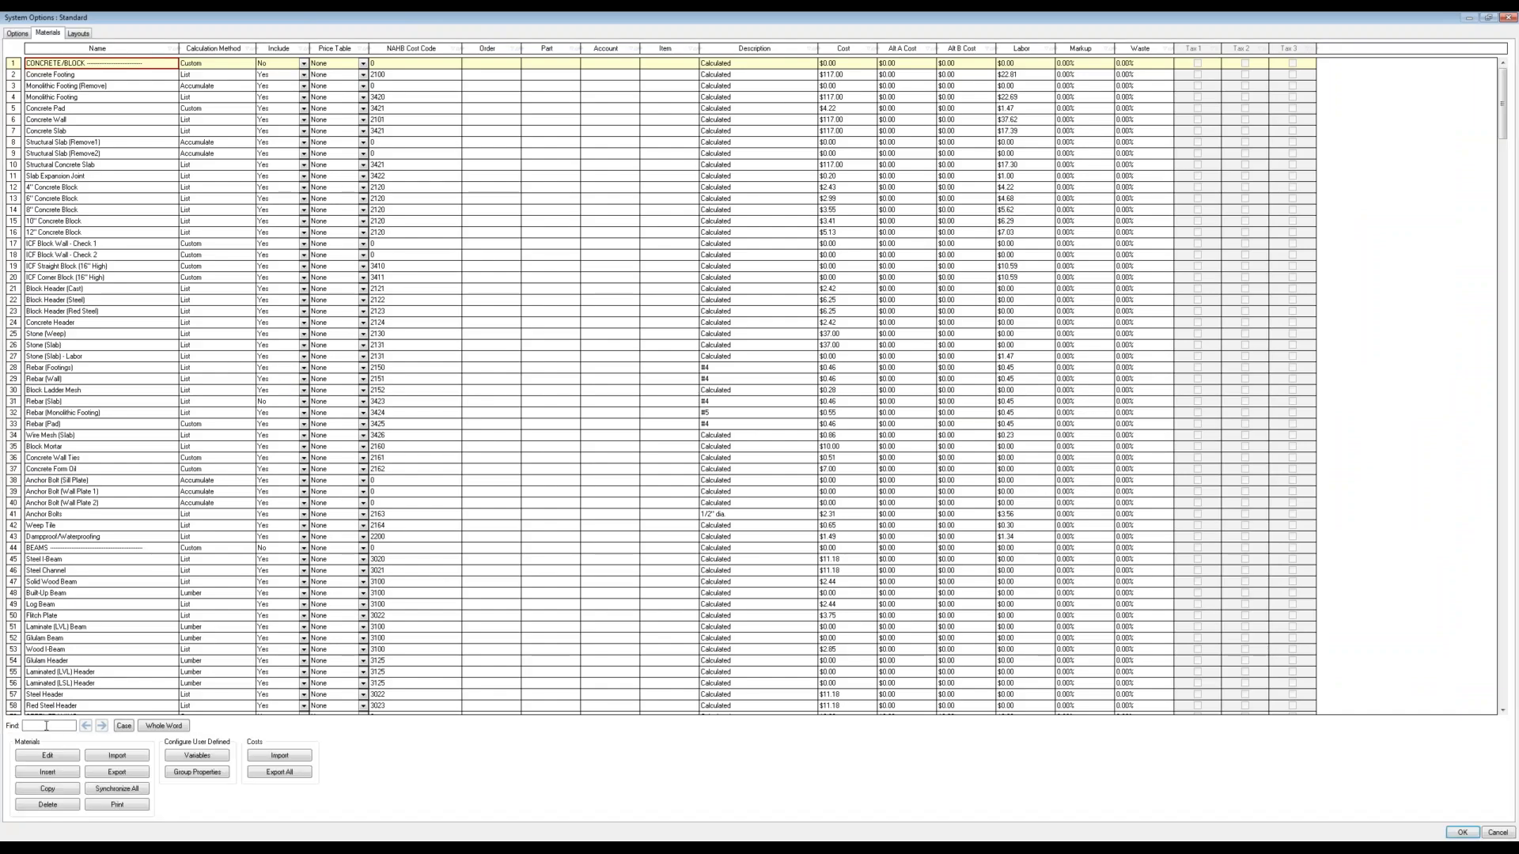
pyautogui.write('at')
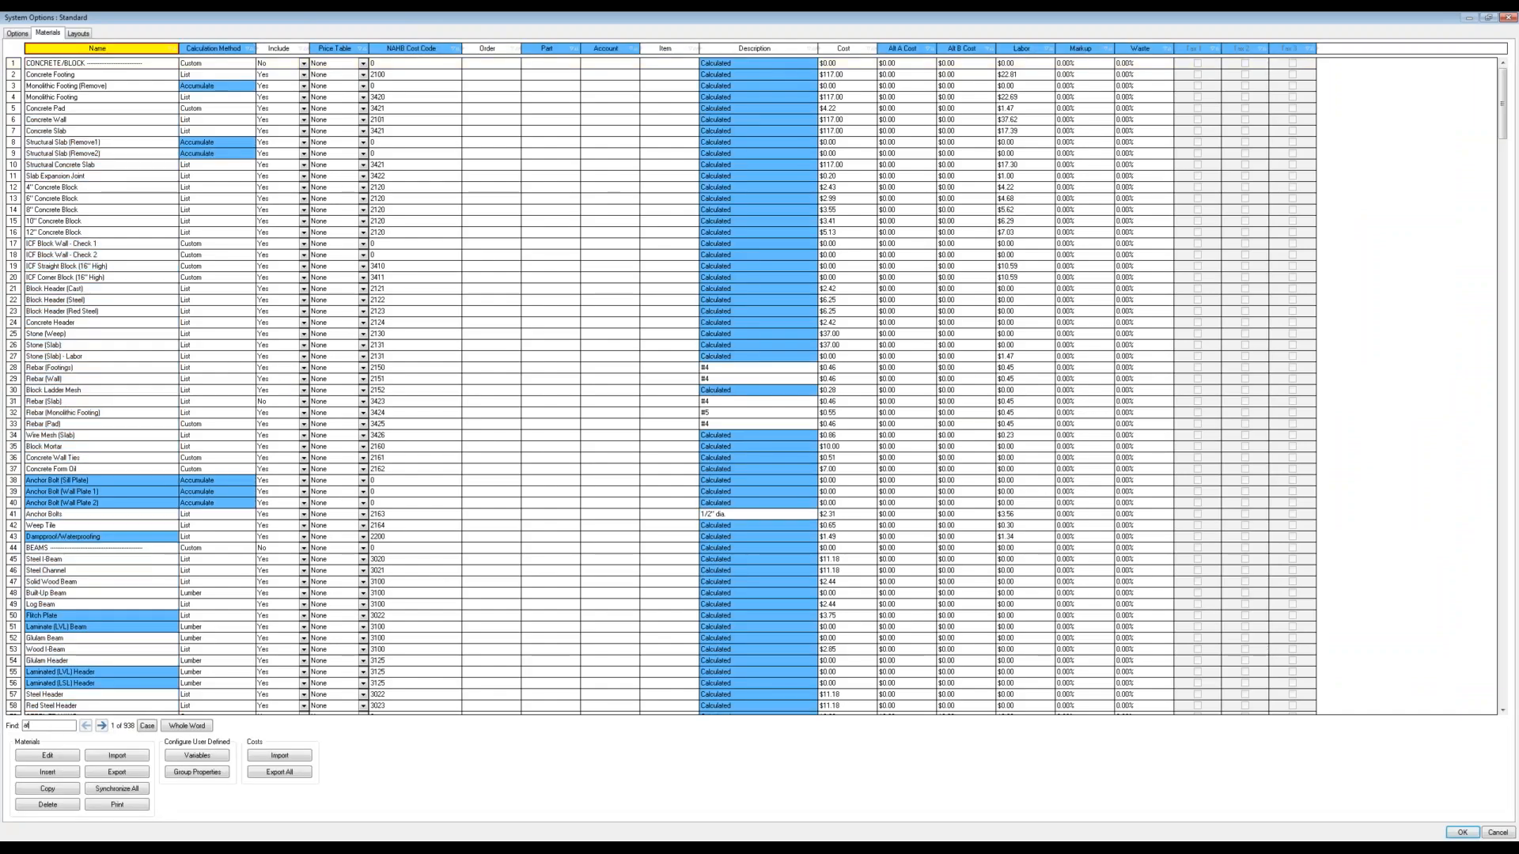
pyautogui.write('tic v')
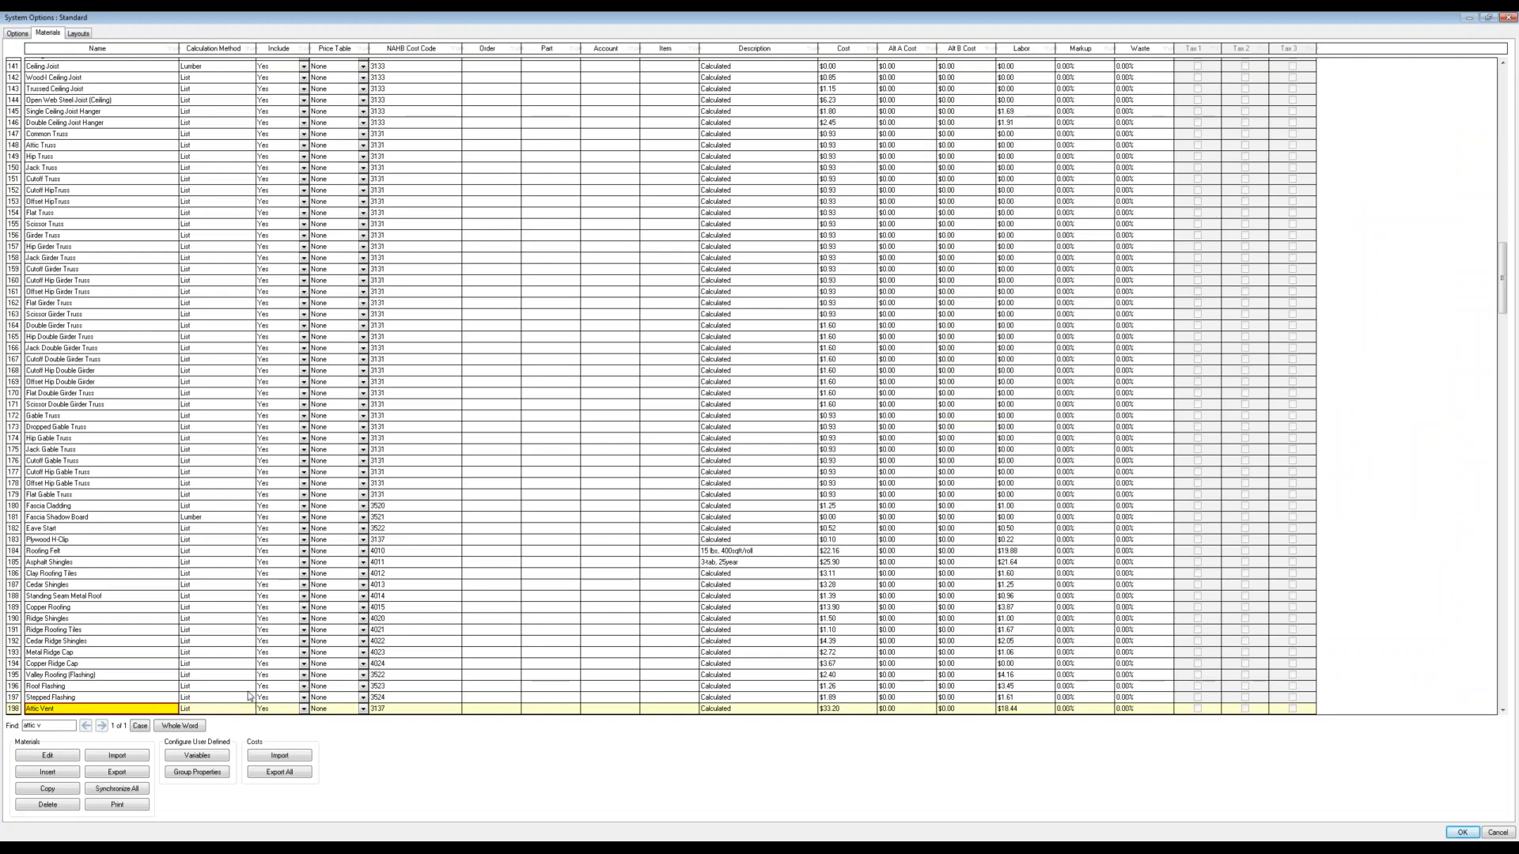
pyautogui.click(151, 704)
pyautogui.scroll(-1, 151, 703)
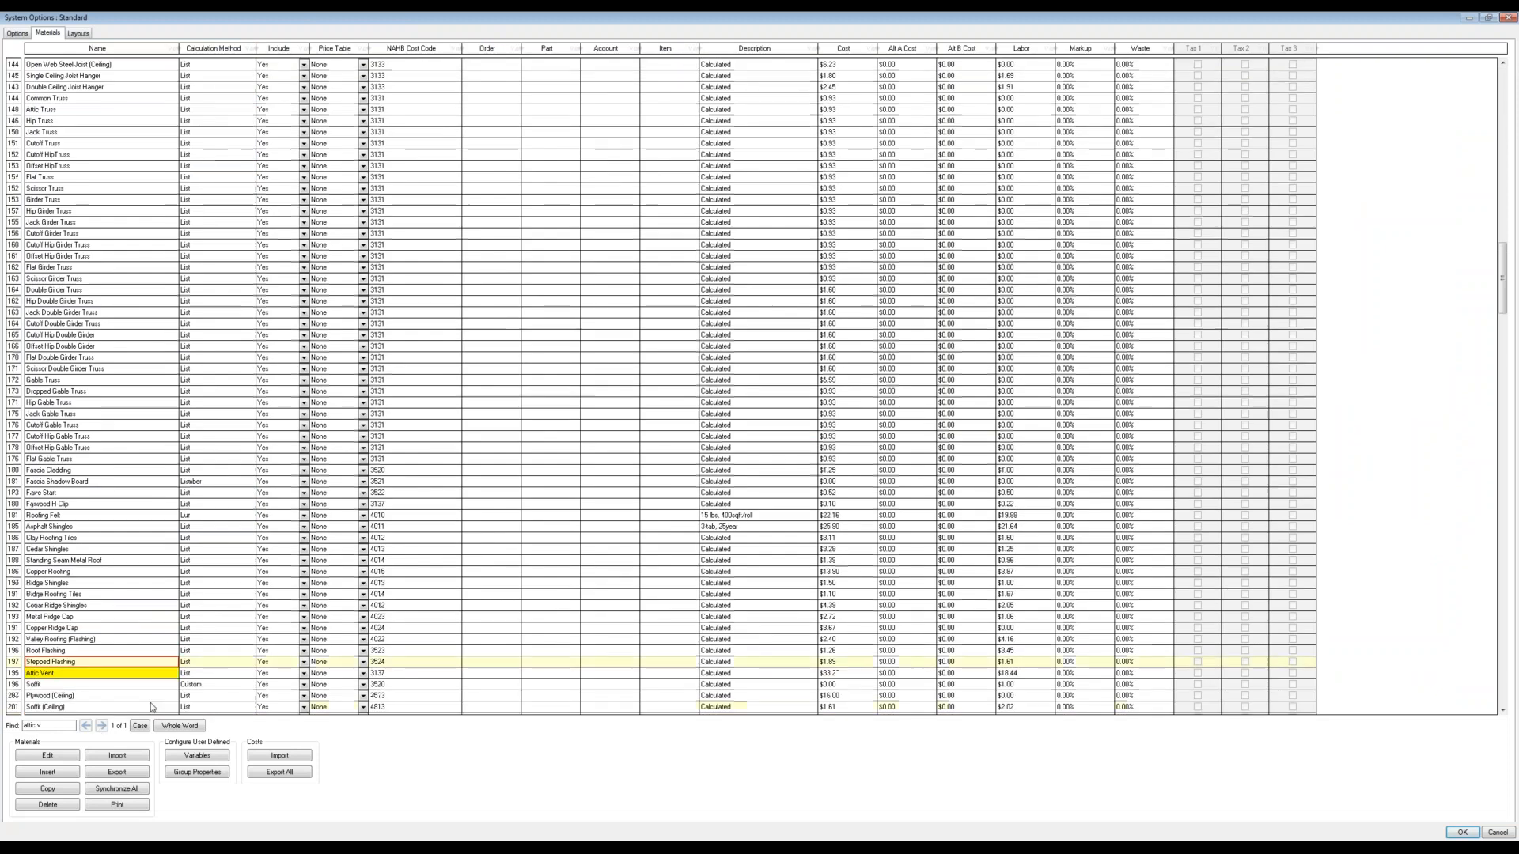
pyautogui.moveTo(44, 726); pyautogui.dragTo(4, 731)
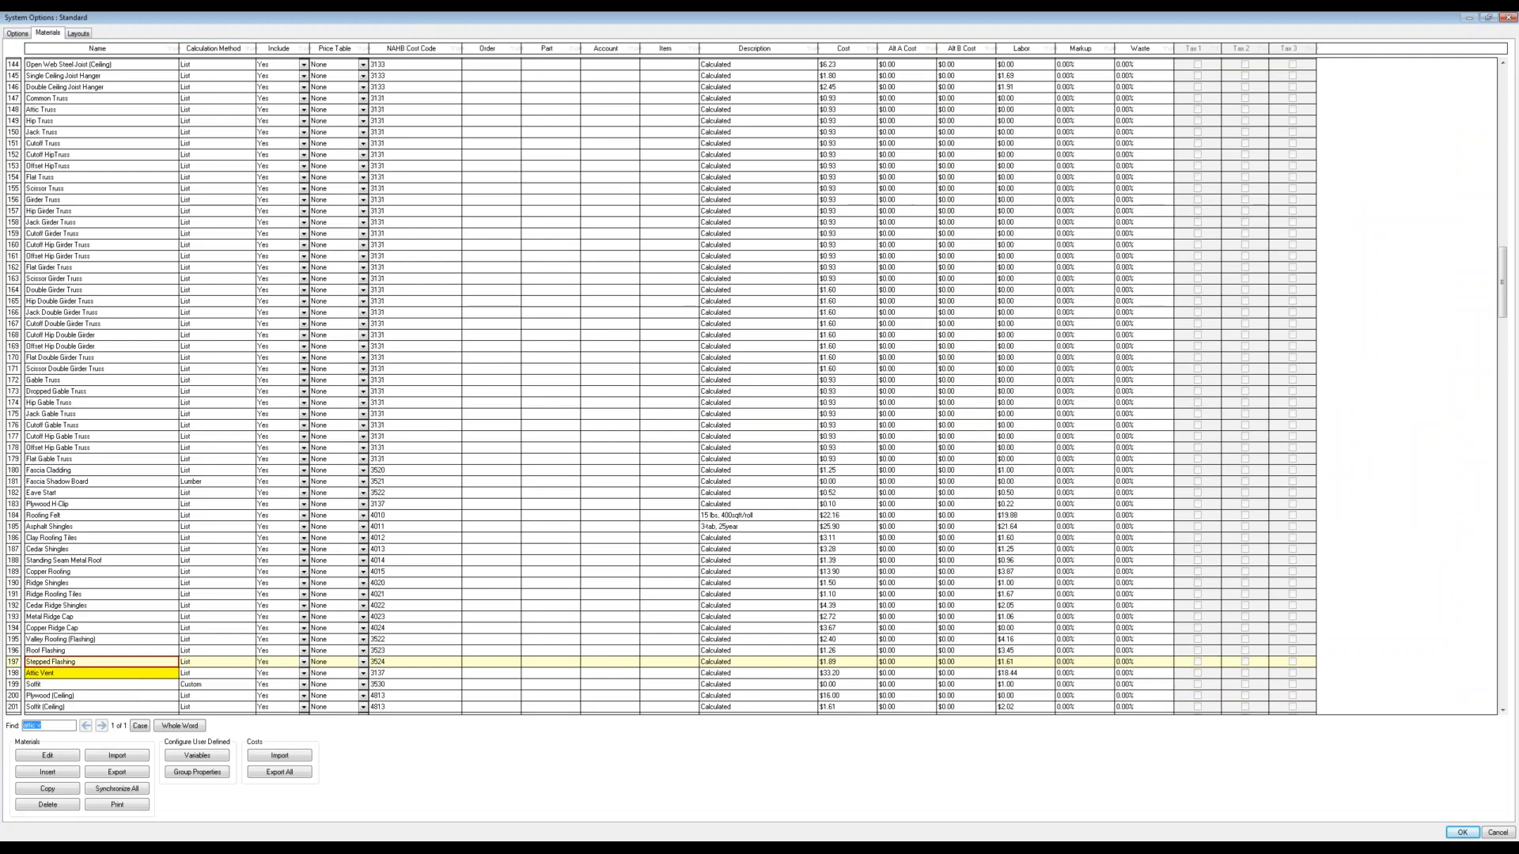
pyautogui.press('BackSpace')
# Step: Exclude the Attic Vent material from the report by setting its Include option to No
pyautogui.click(60, 675)
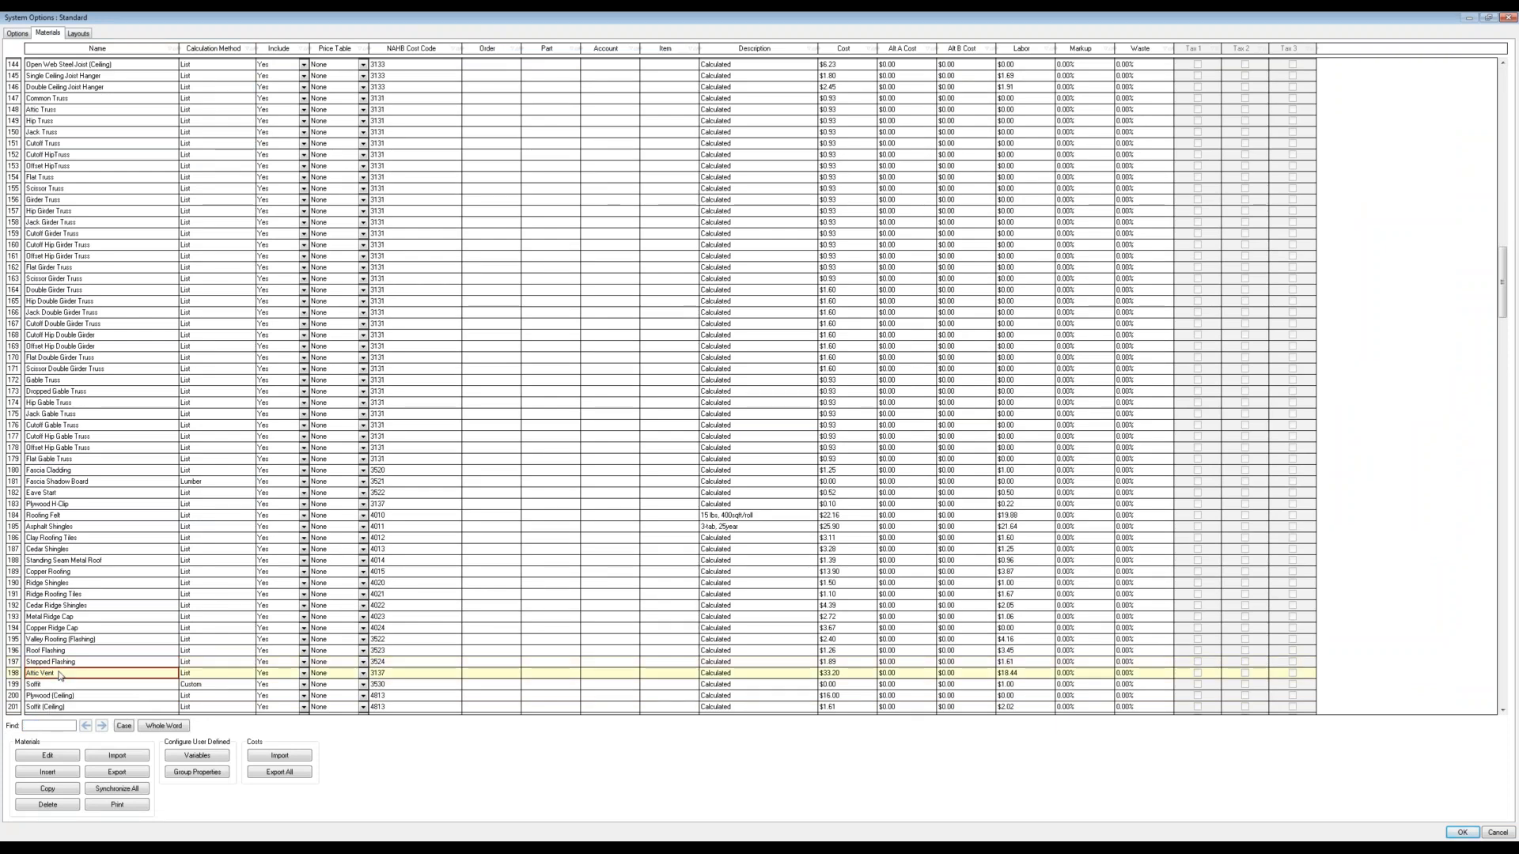
pyautogui.click(303, 674)
pyautogui.click(278, 693)
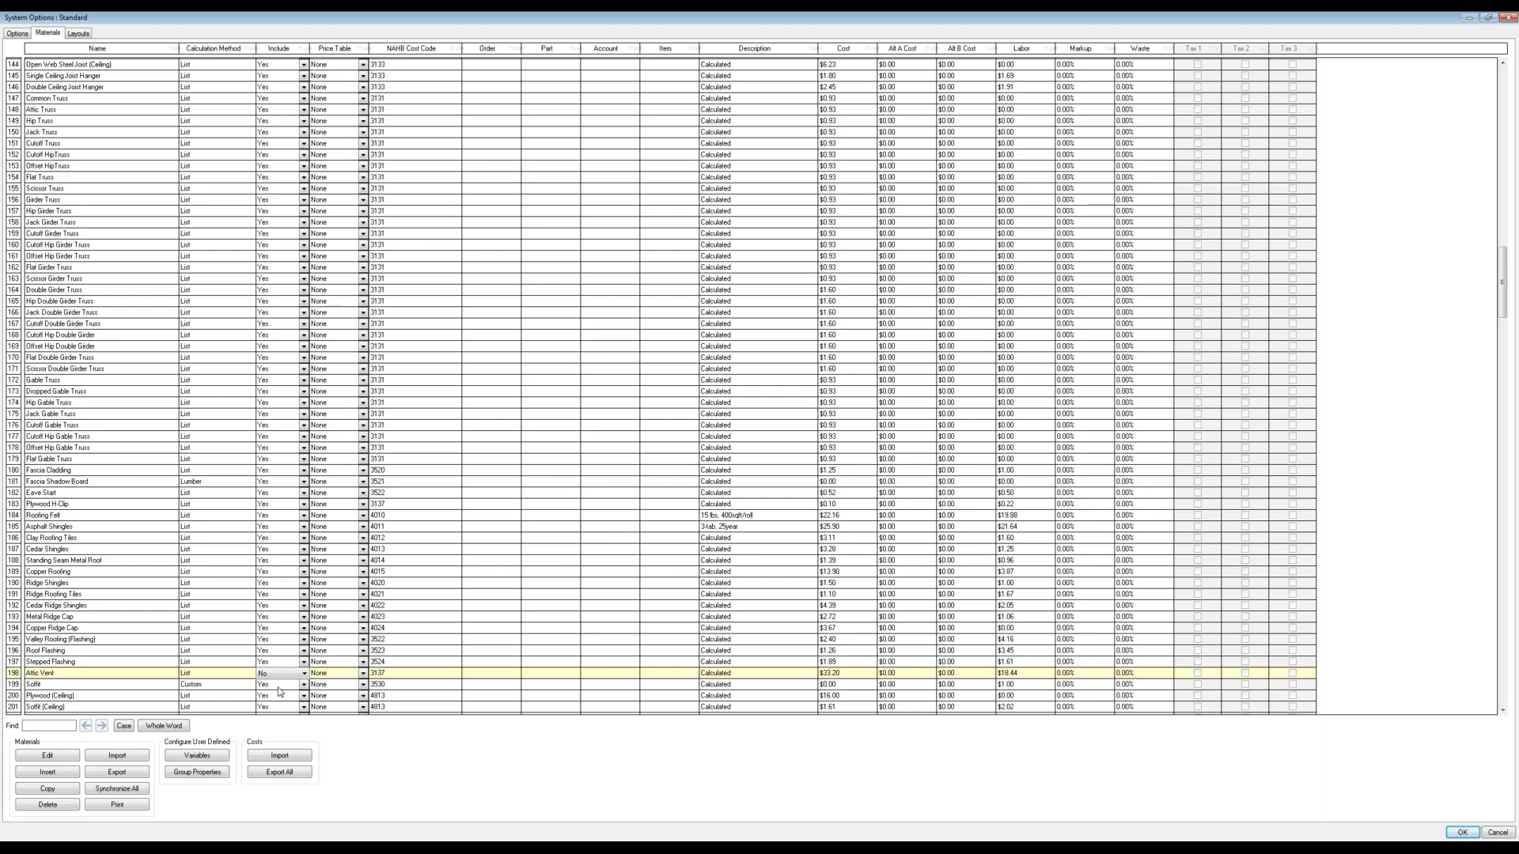
# Step: Insert a new material belonging to the Roof group directly below Attic Vent
pyautogui.click(58, 777)
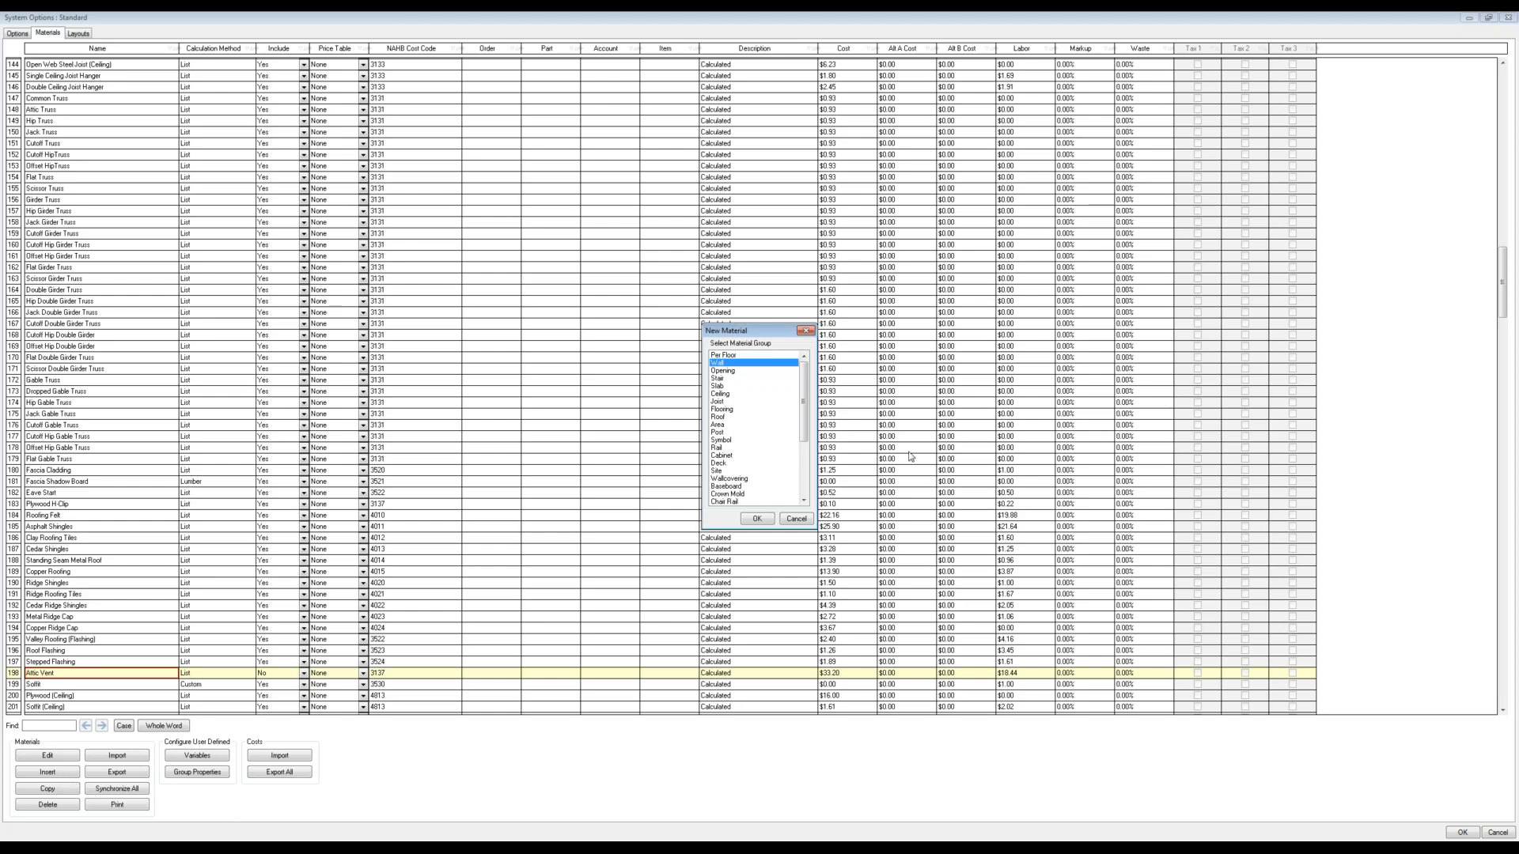
pyautogui.click(725, 417)
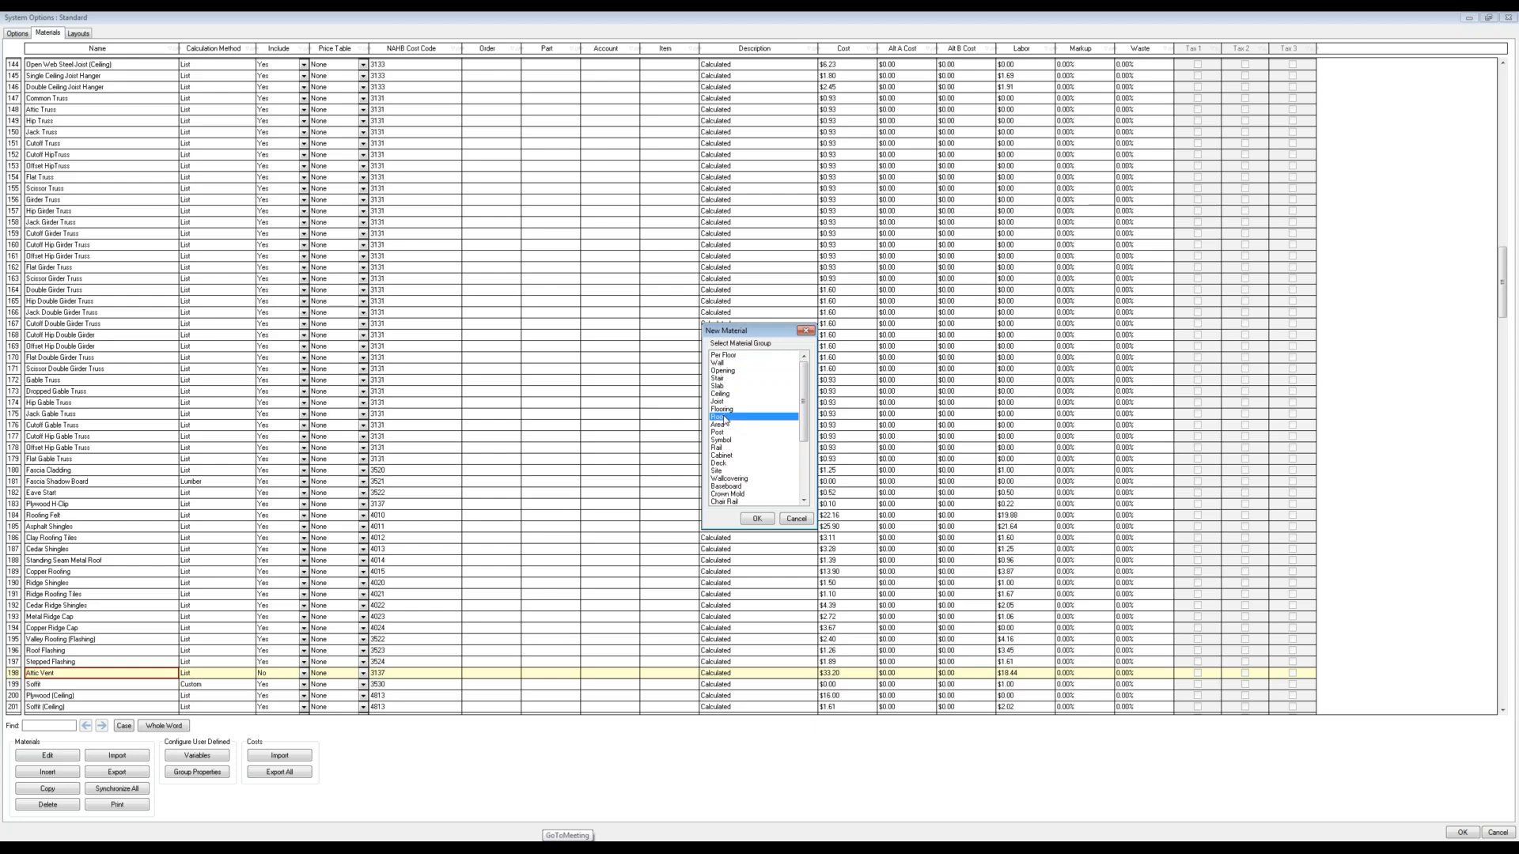
pyautogui.click(762, 519)
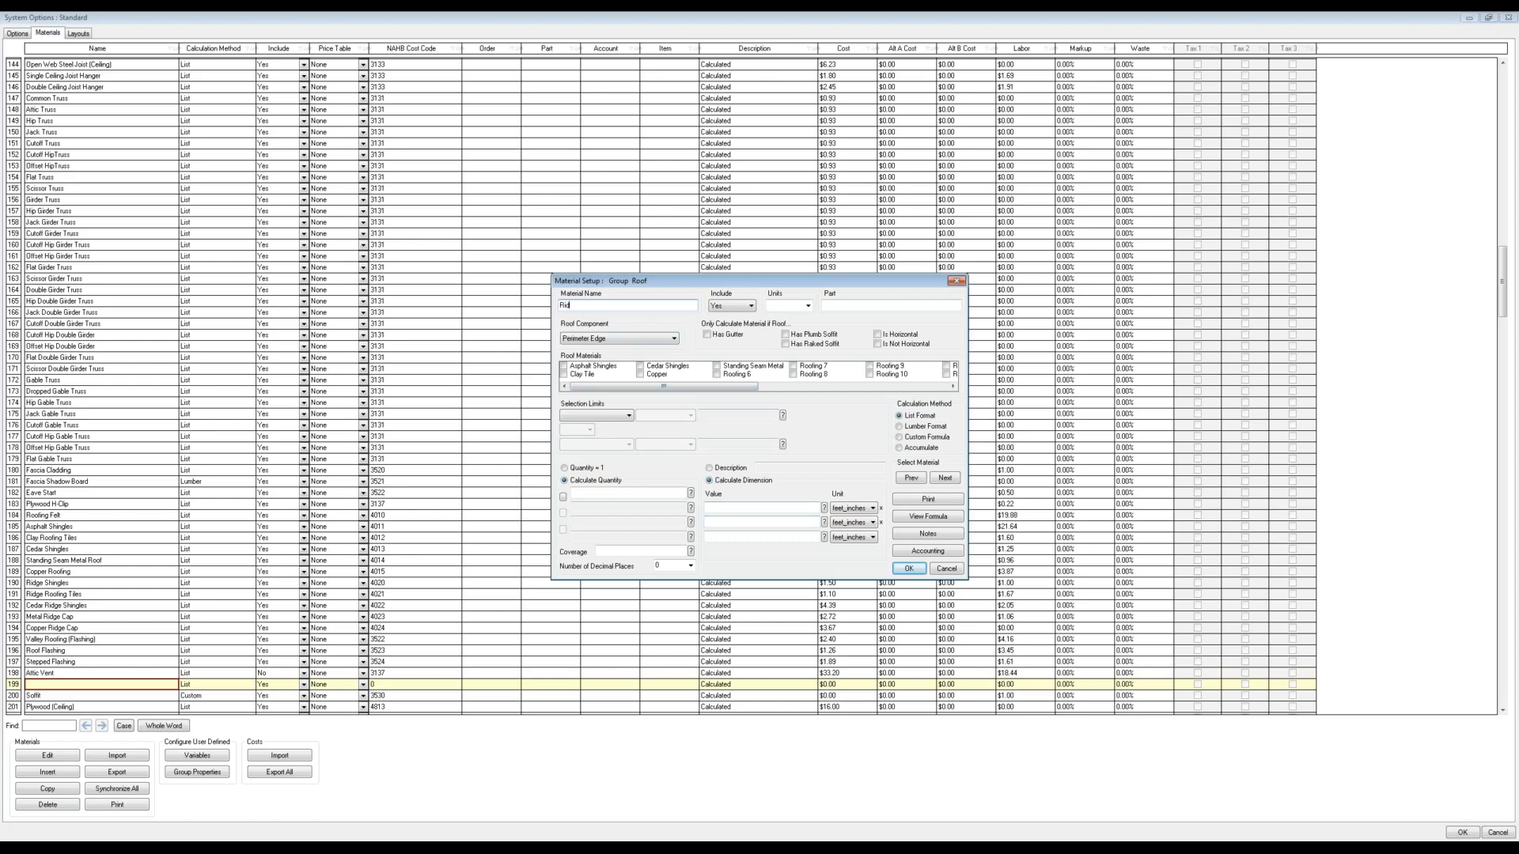
# Step: Name the new material Ridge Vent, with feet as units, Ridge as roof component and Asphalt Shingles as roof material
pyautogui.write('Ridge Vent')
pyautogui.click(808, 306)
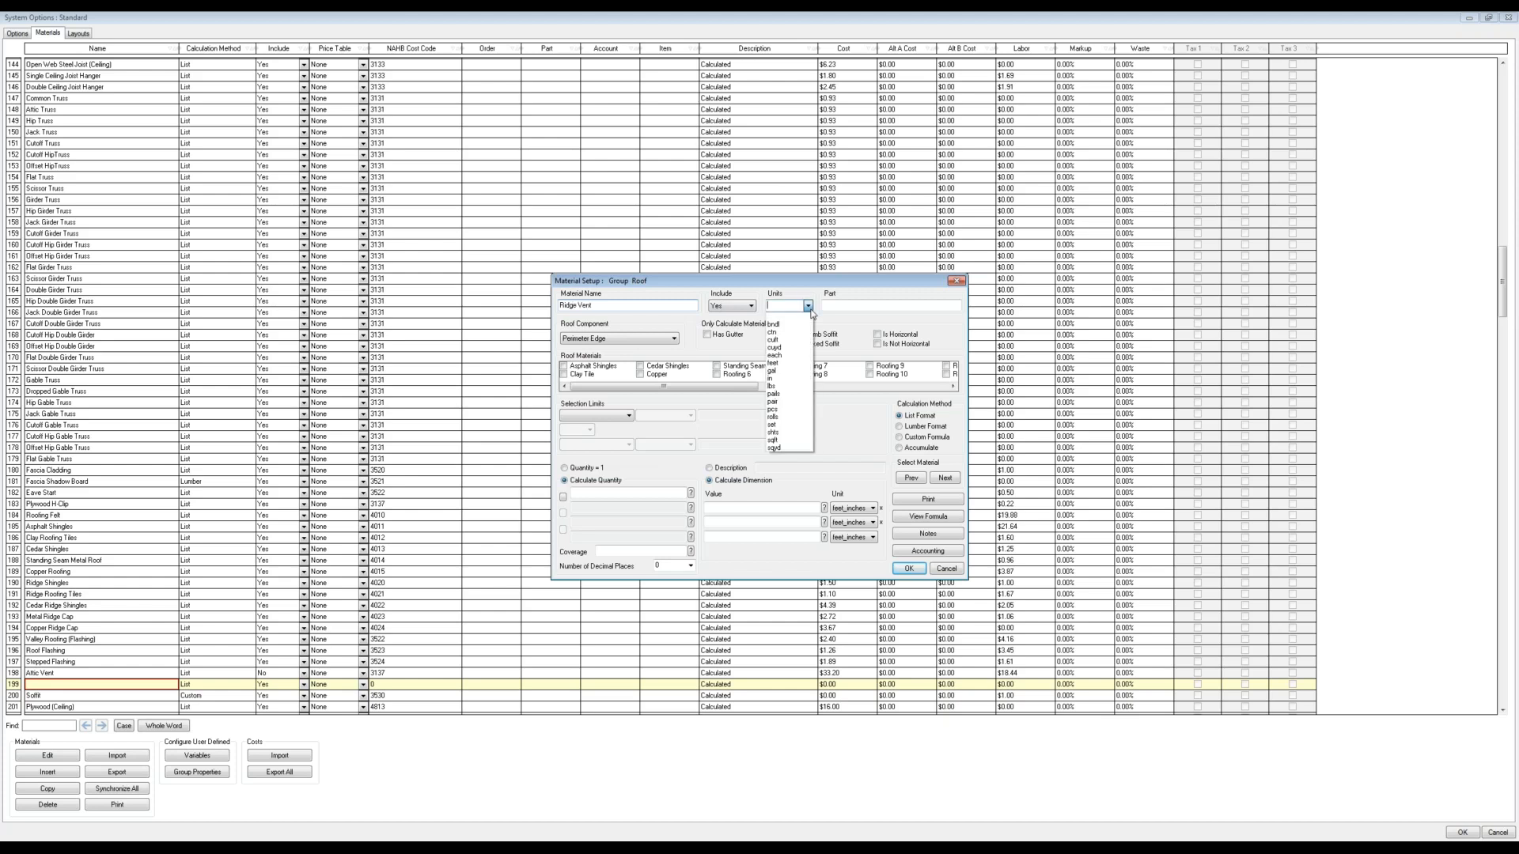
pyautogui.click(799, 363)
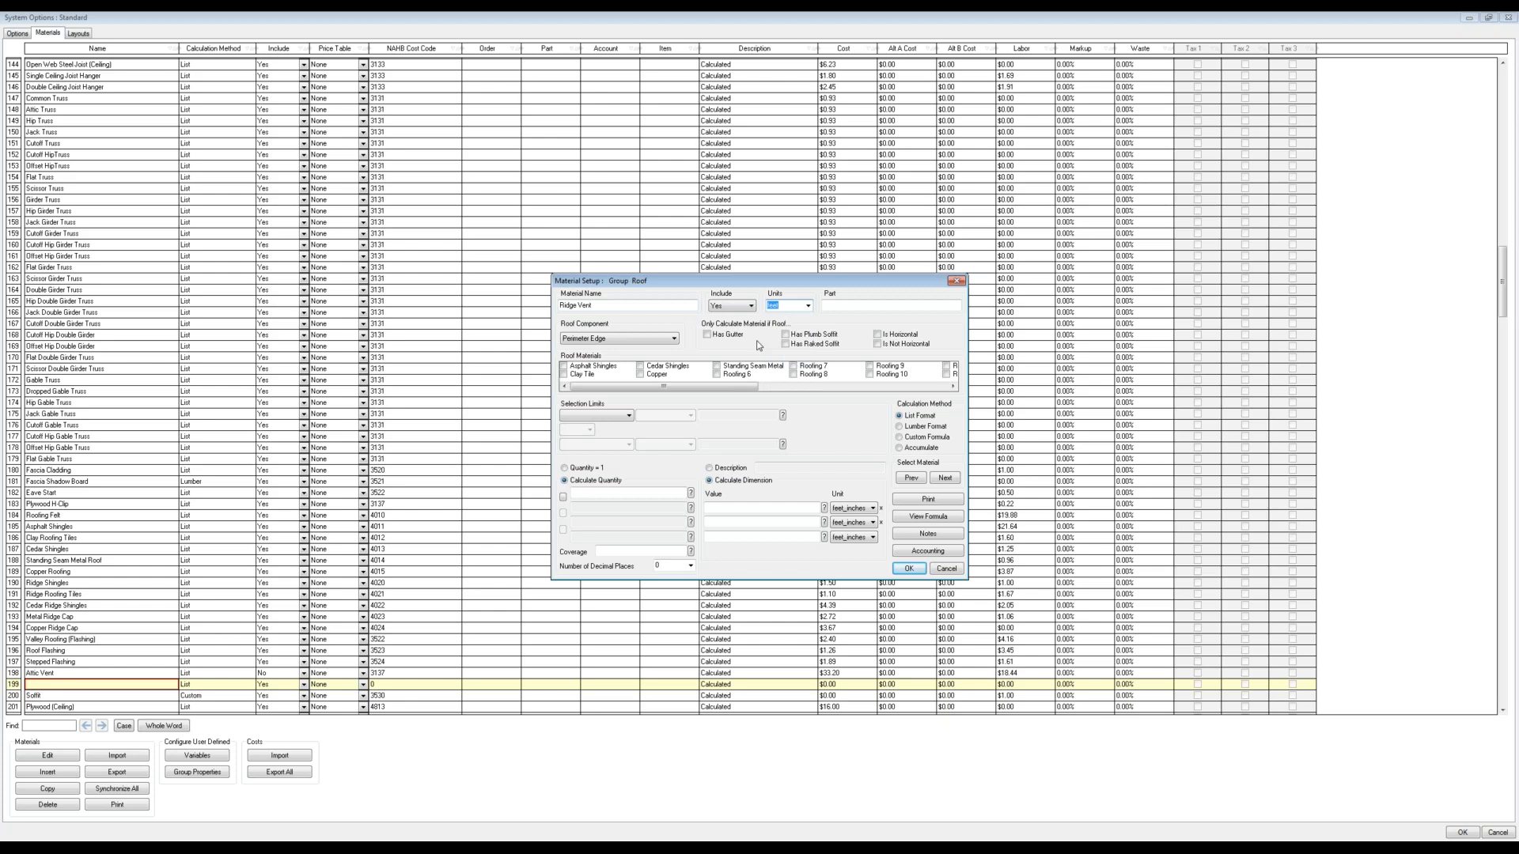
pyautogui.click(623, 339)
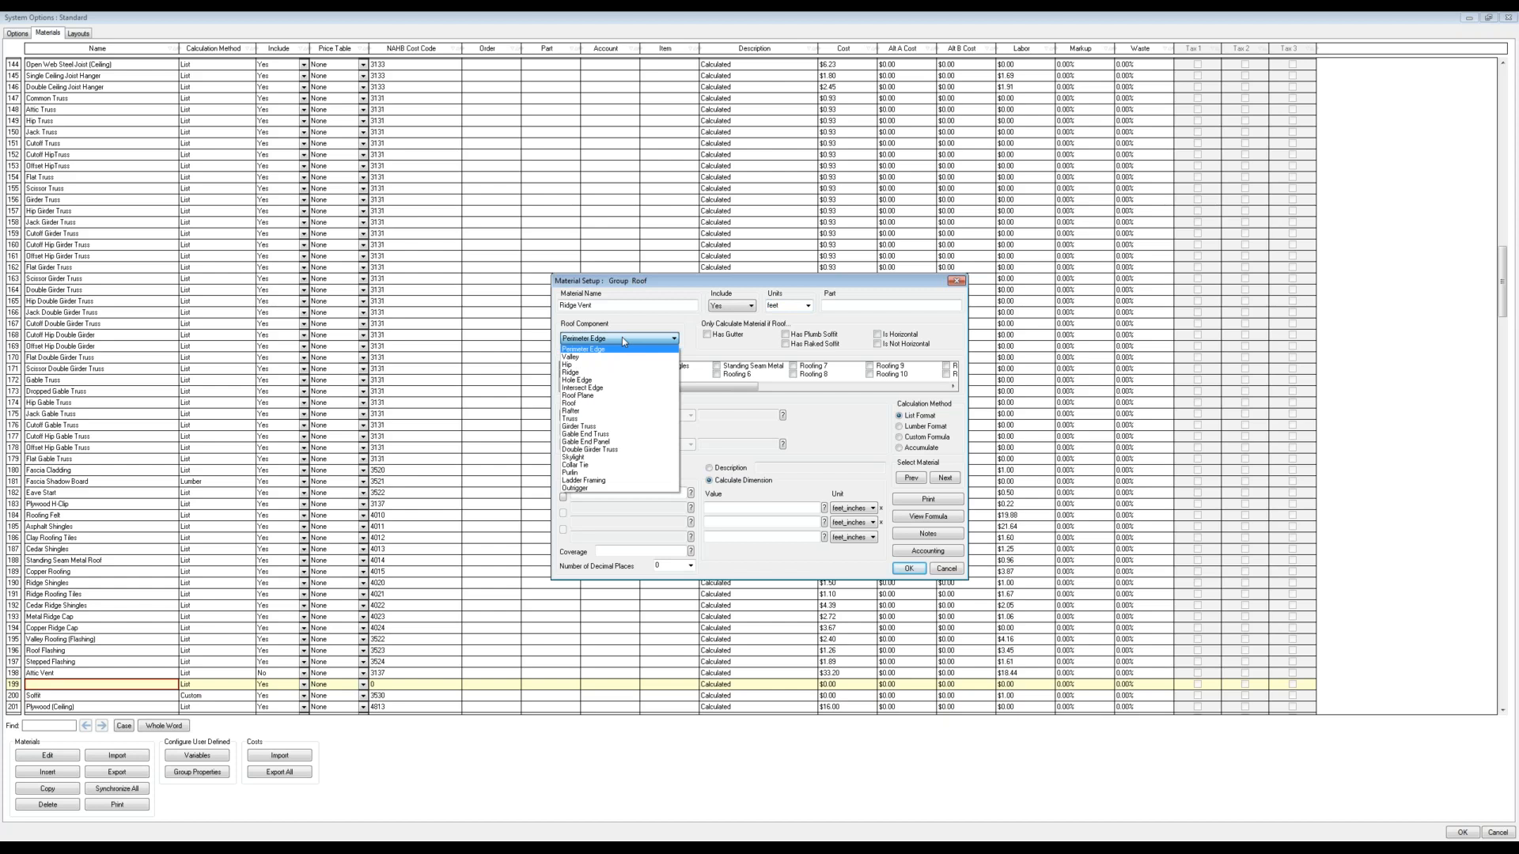
pyautogui.click(573, 373)
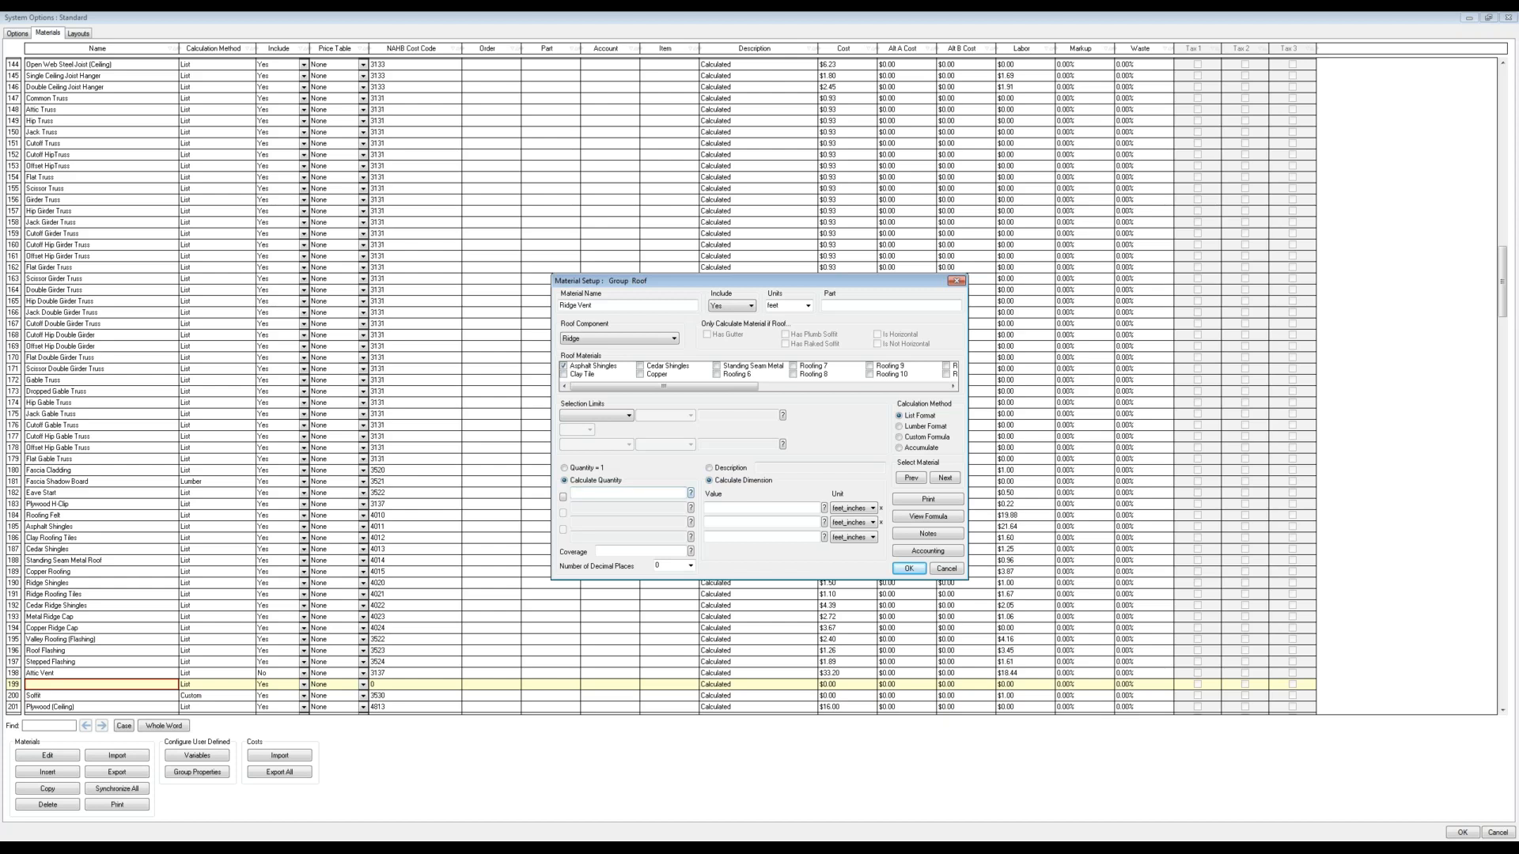
# Step: Set Ridge Vent's calculated quantity formula to the component variable ridge_length
pyautogui.click(690, 494)
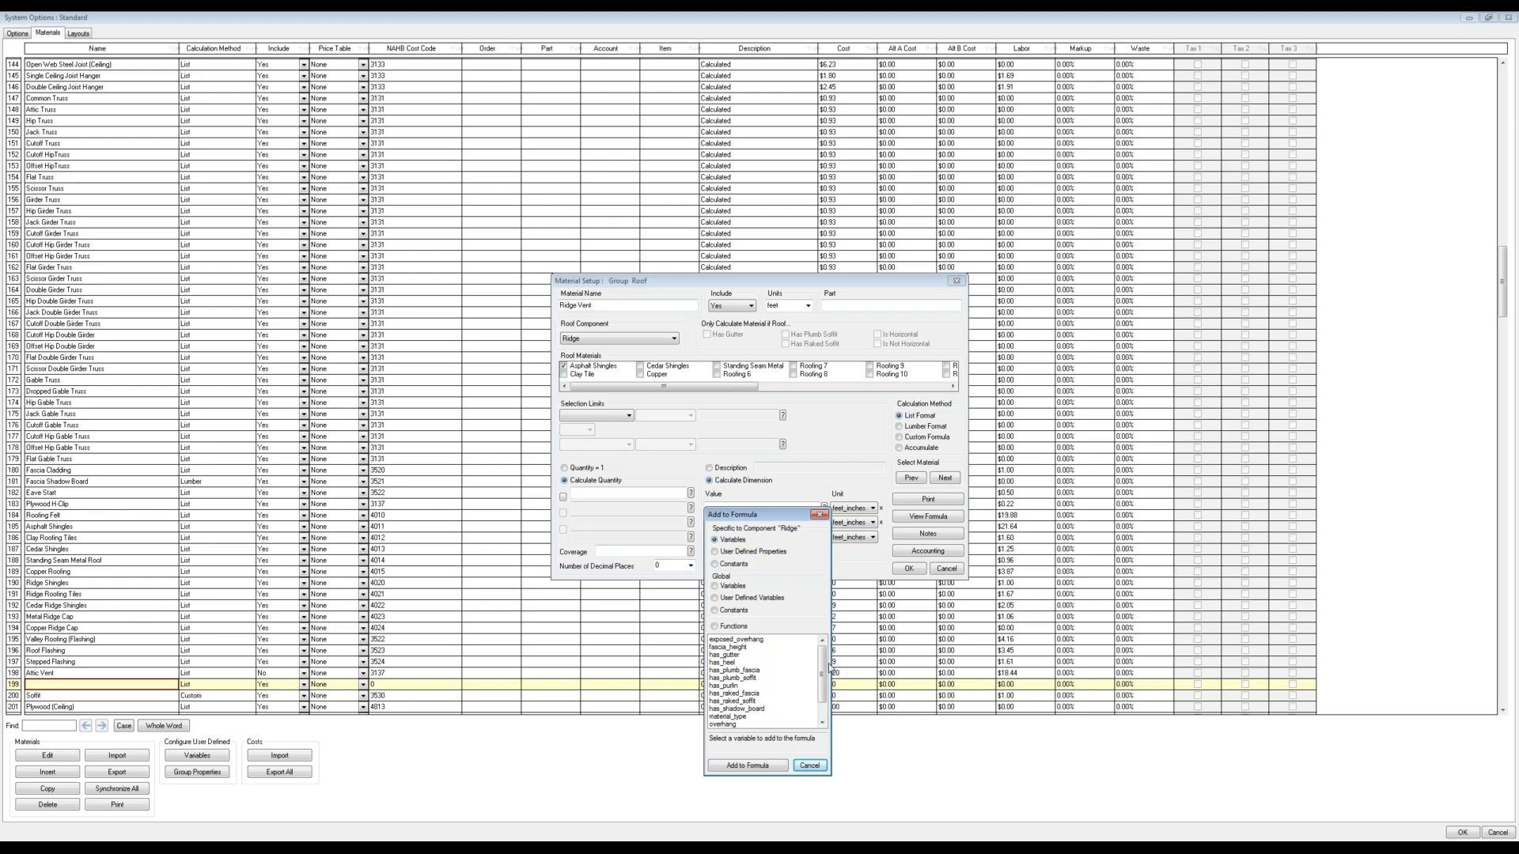
pyautogui.moveTo(823, 665); pyautogui.dragTo(824, 688)
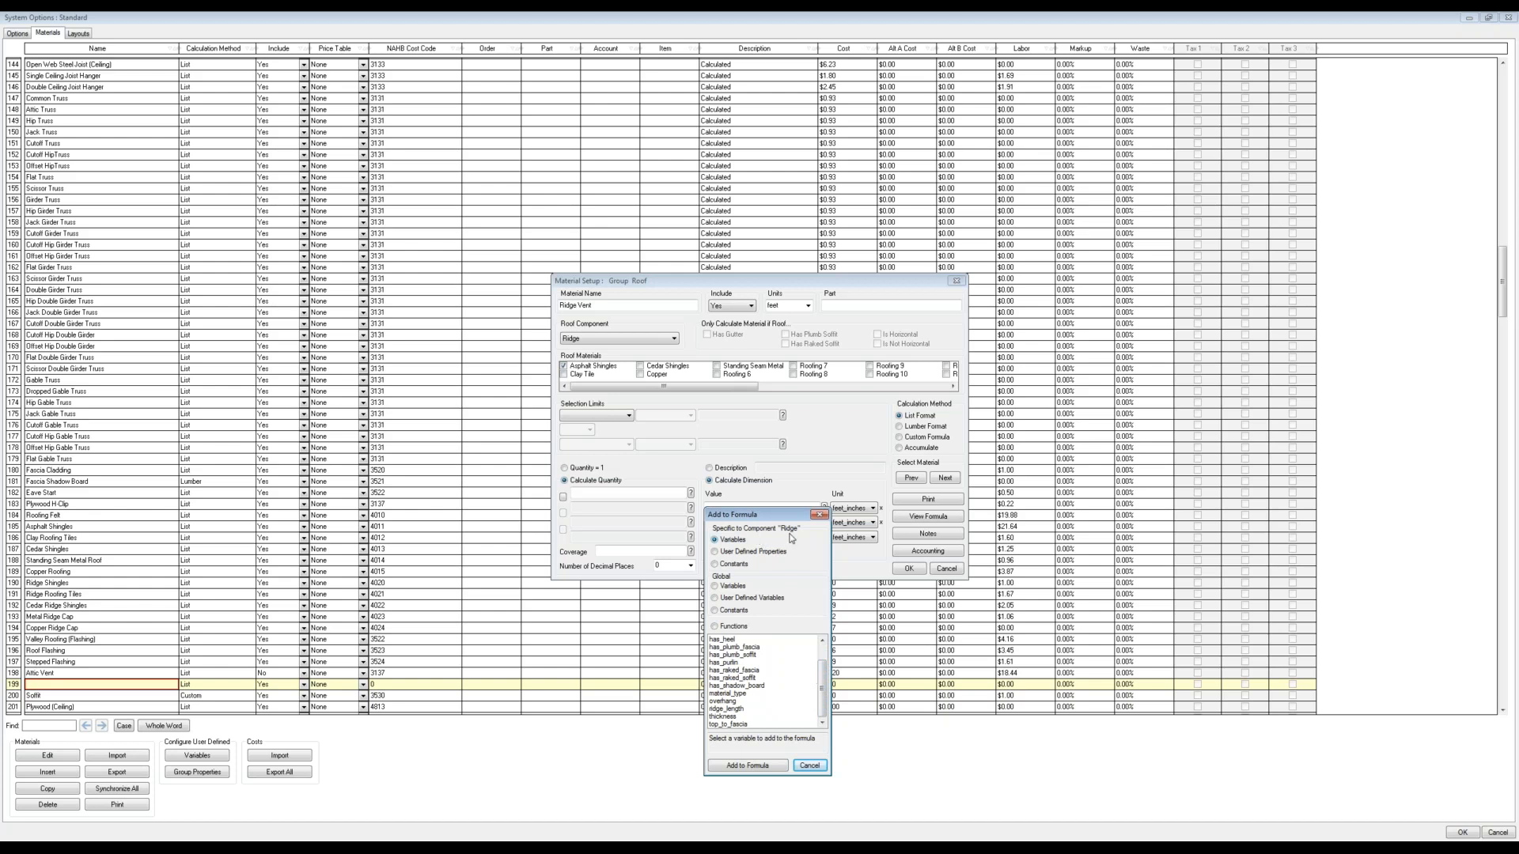
pyautogui.click(737, 715)
pyautogui.click(739, 710)
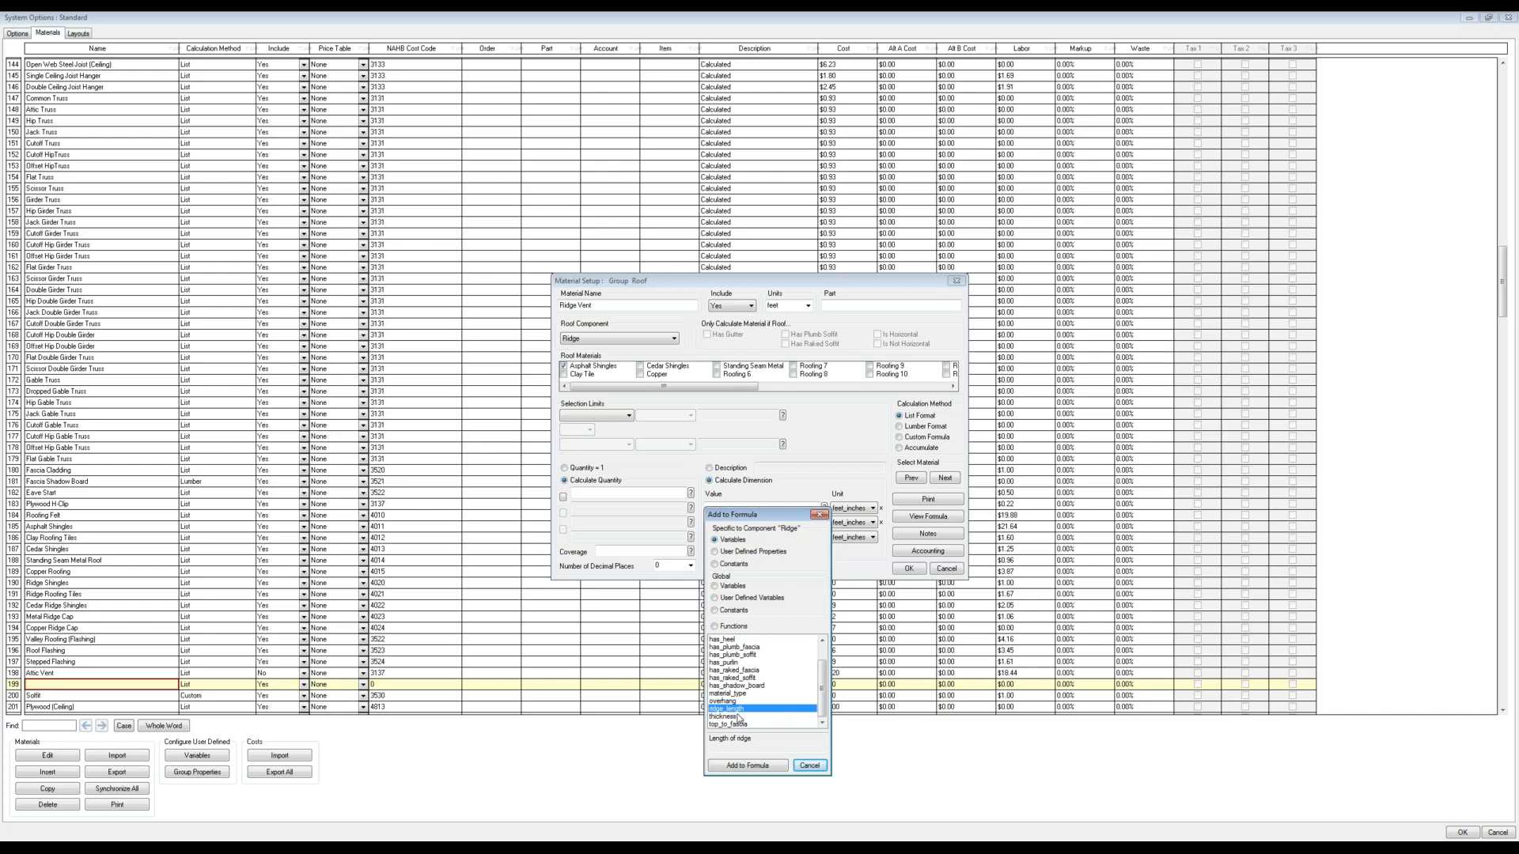
pyautogui.click(747, 766)
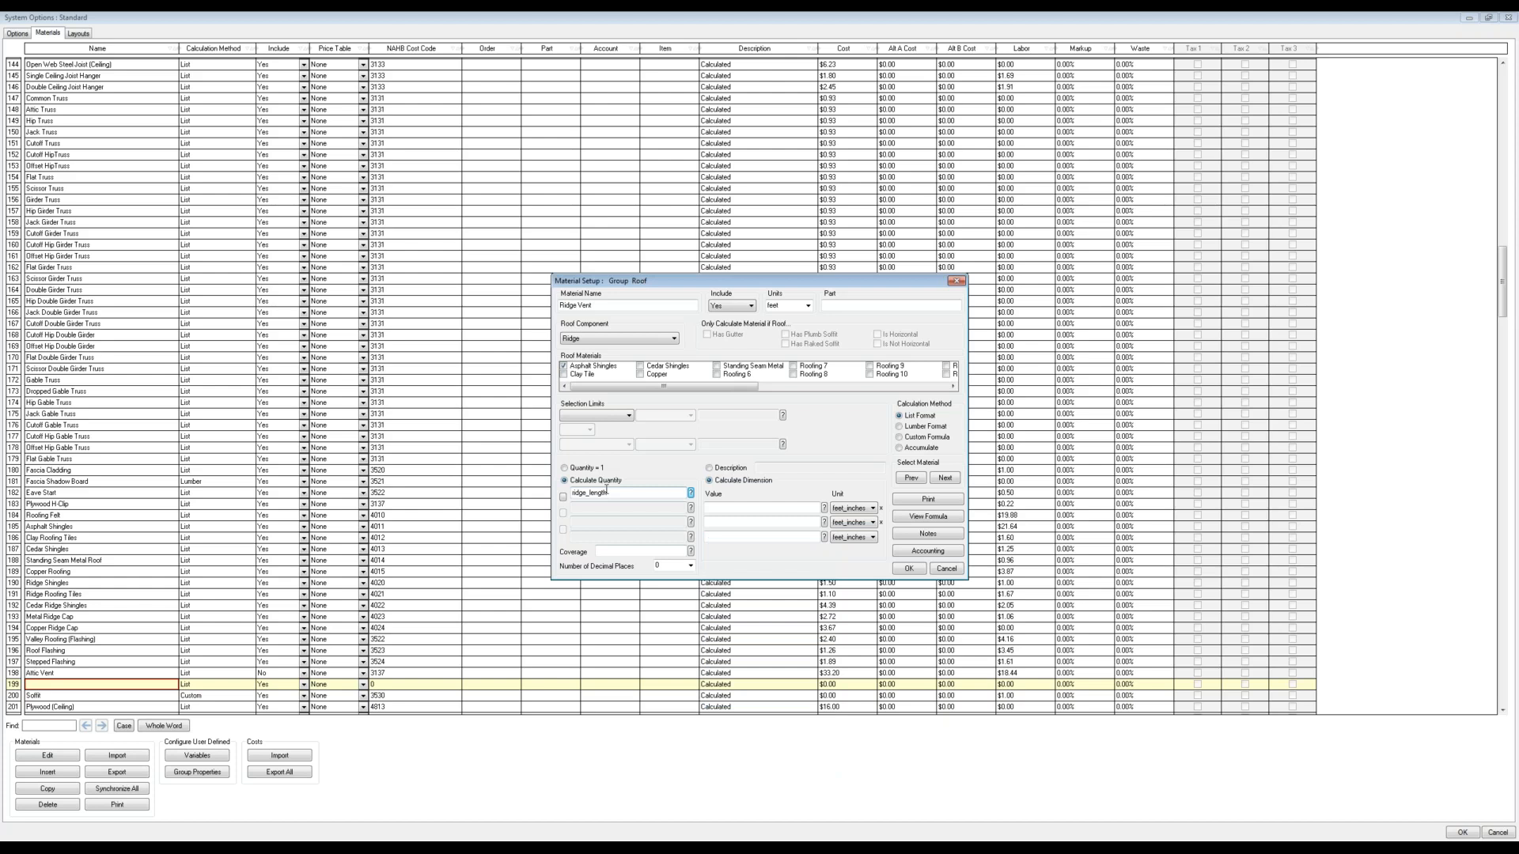
# Step: Set Ridge Vent's accounting cost to $2.00 and its billing labor to $0.50
pyautogui.click(943, 554)
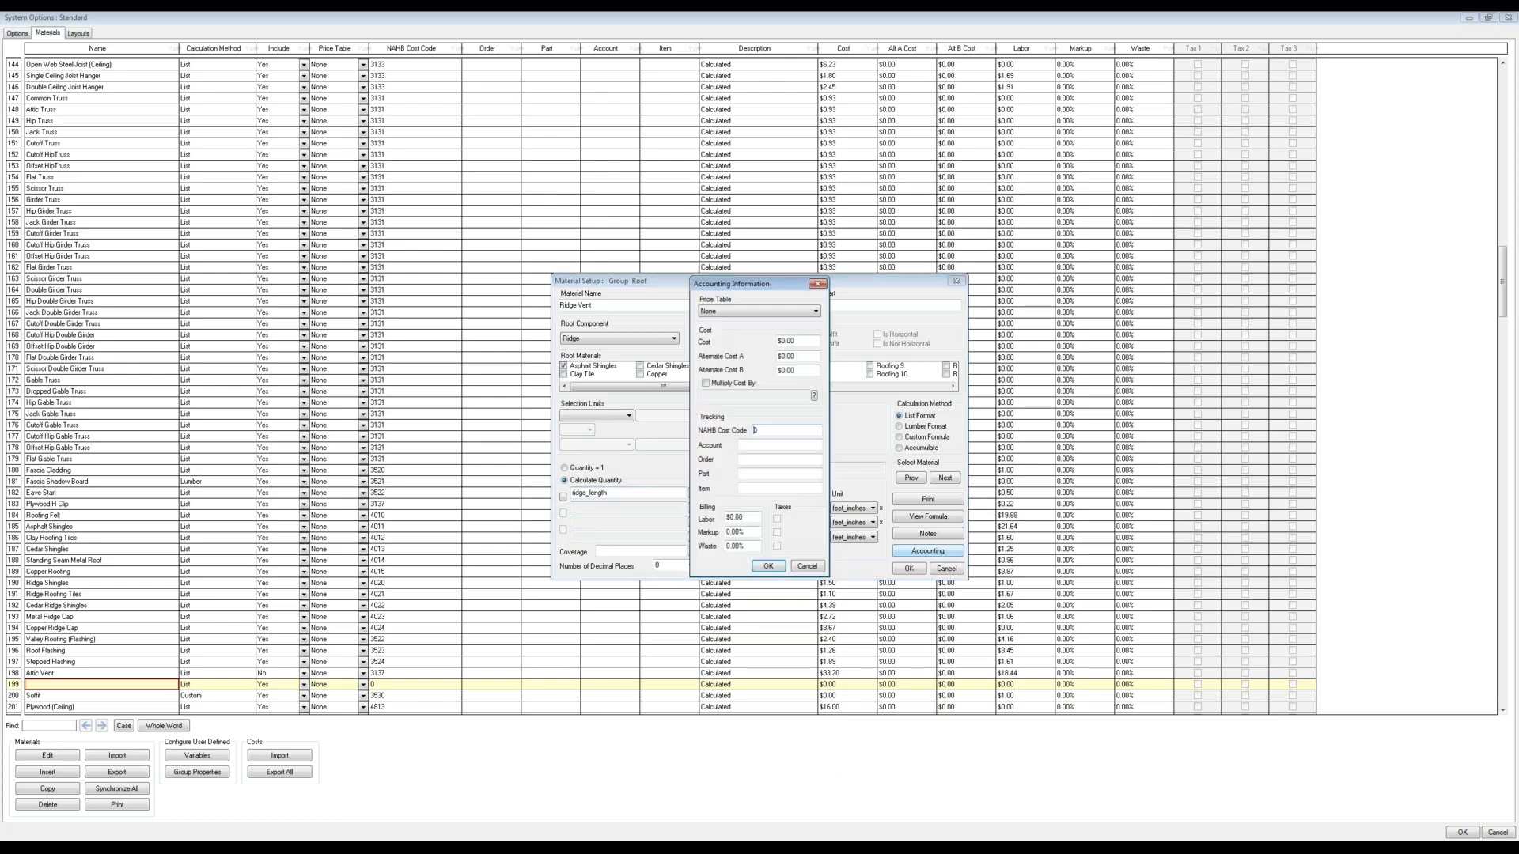
pyautogui.click(804, 342)
pyautogui.write('2')
pyautogui.click(750, 517)
pyautogui.write('.5')
pyautogui.click(768, 566)
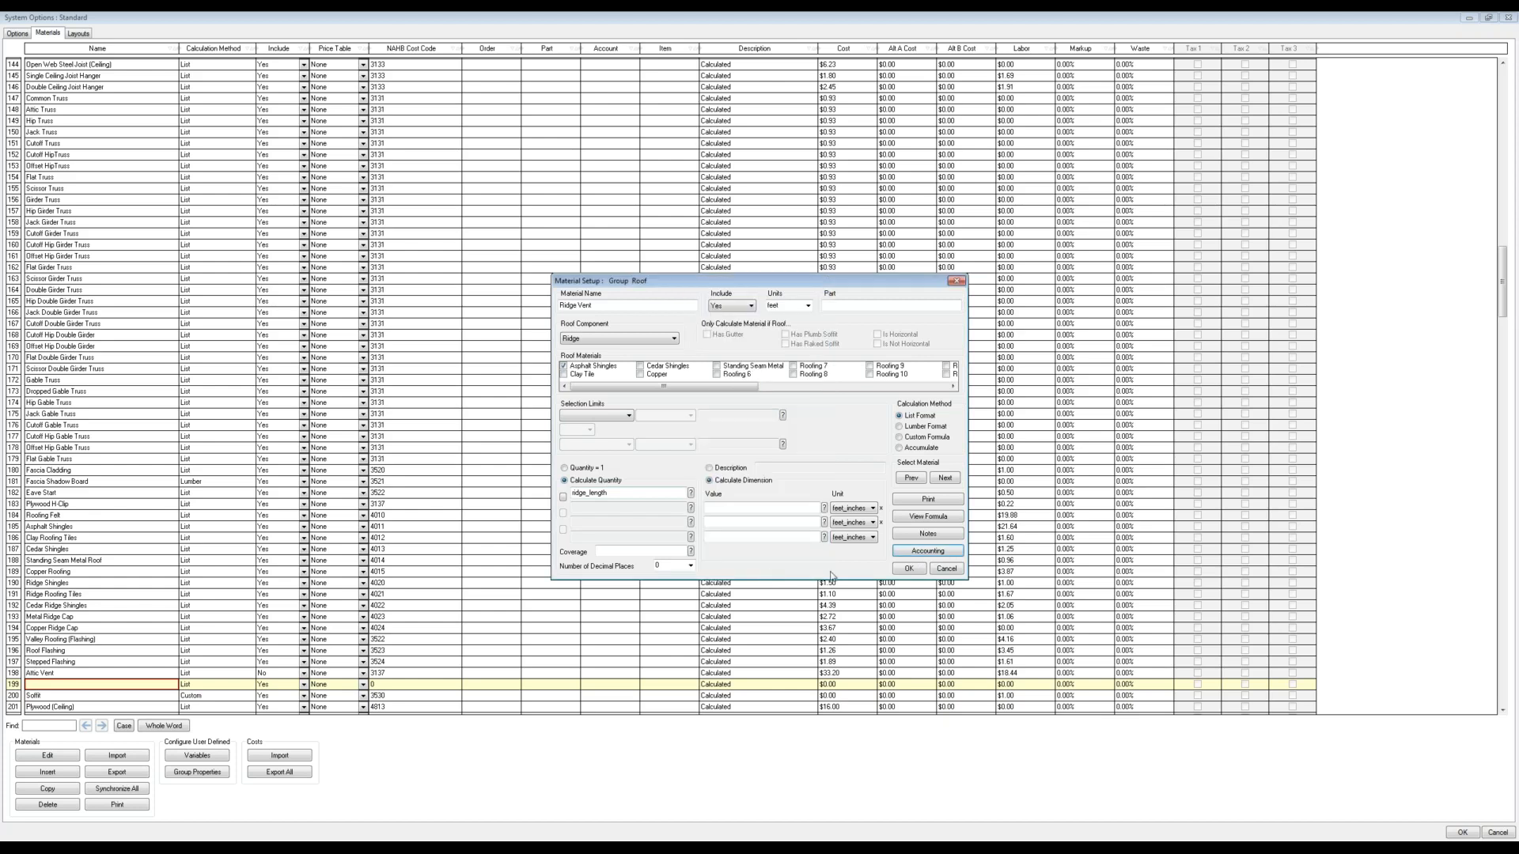
# Step: Save the Ridge Vent material setup and accept the materials list to return to the report
pyautogui.click(906, 569)
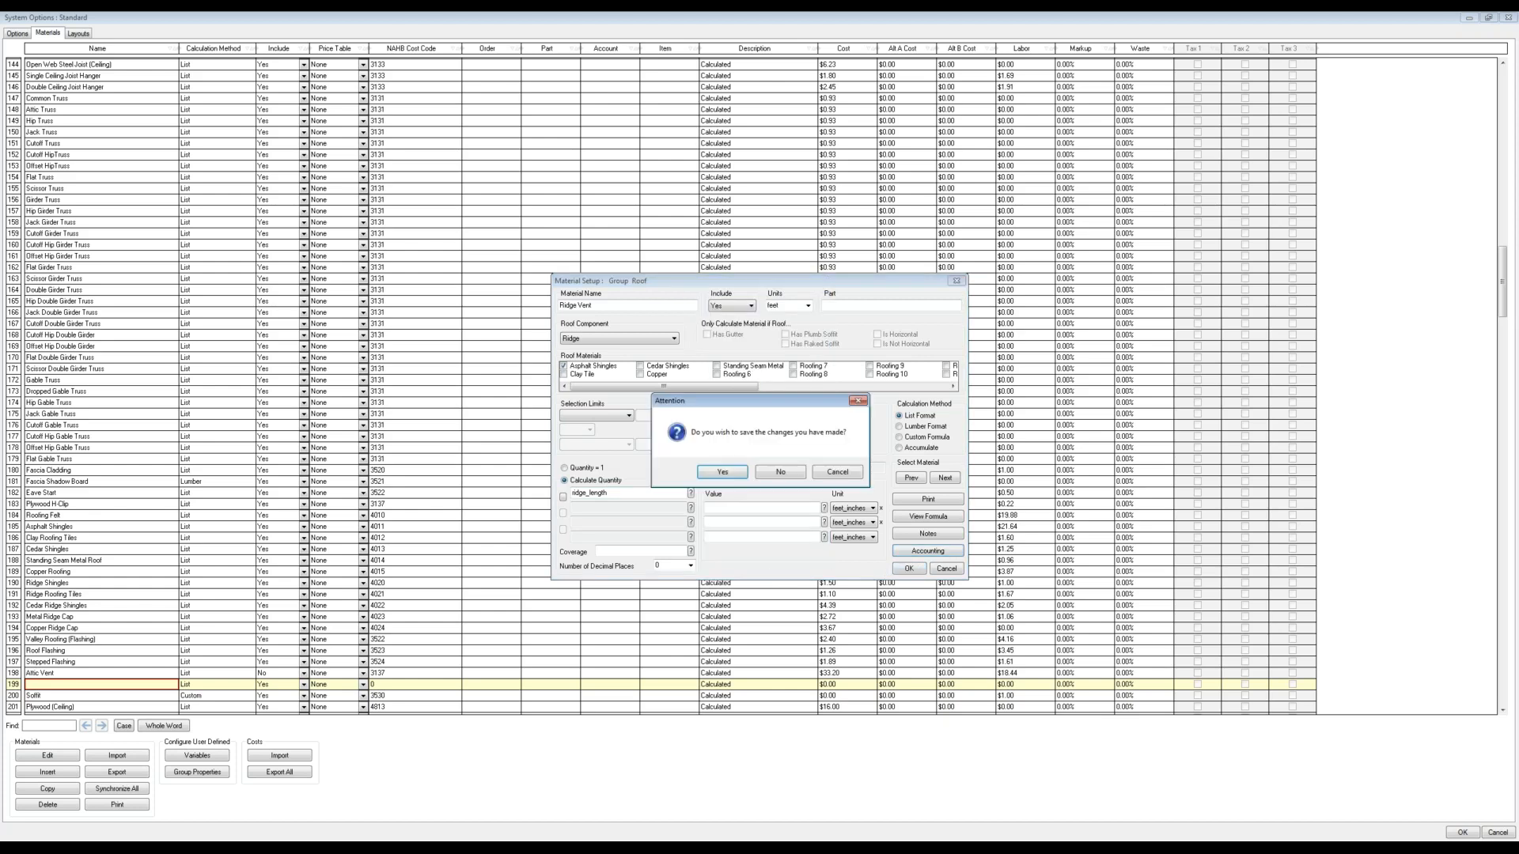
pyautogui.click(726, 475)
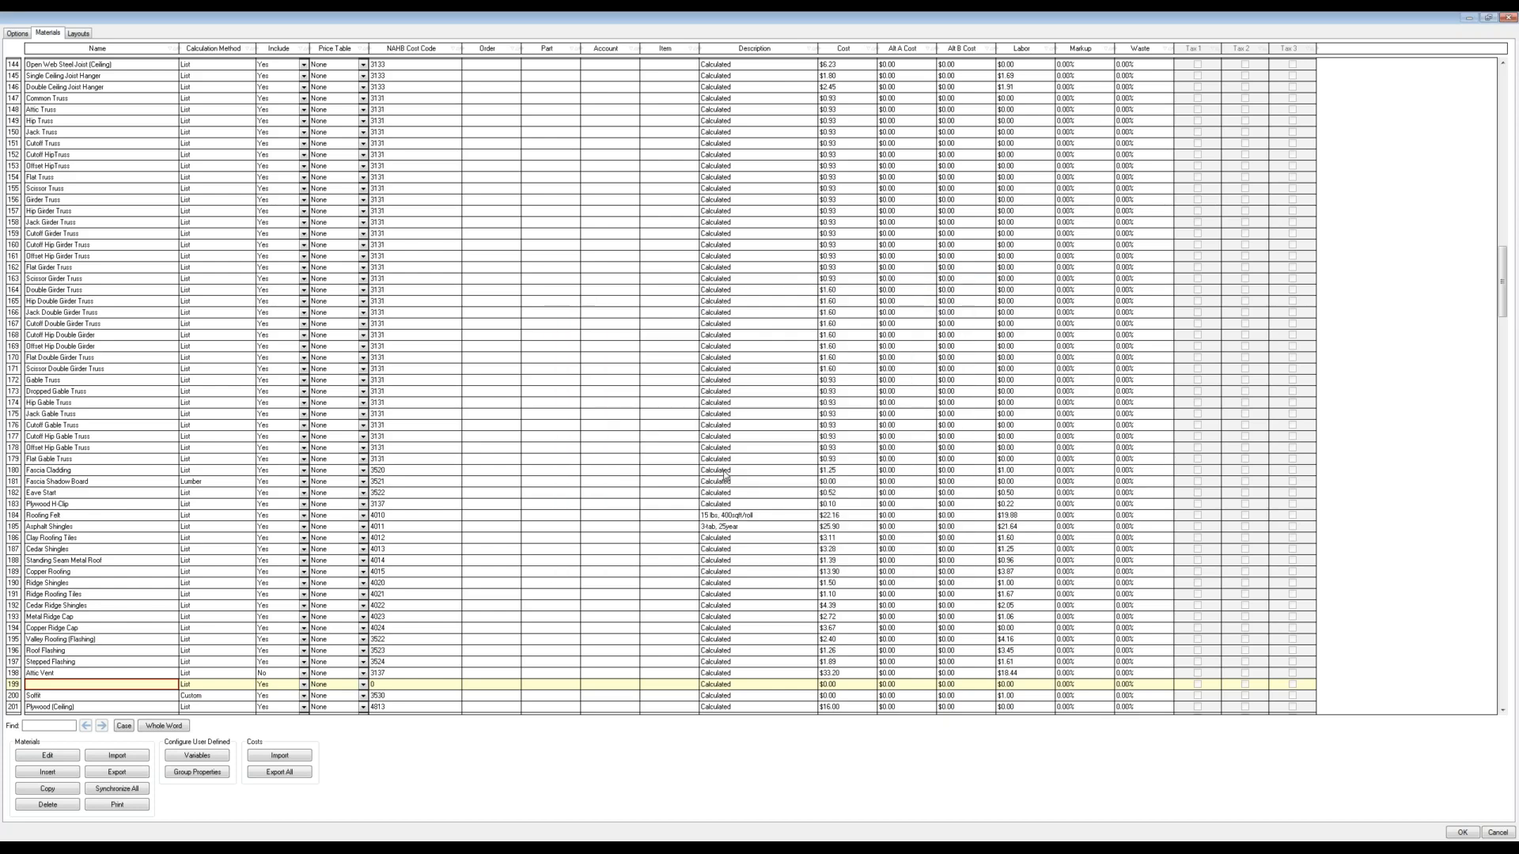
pyautogui.click(1463, 832)
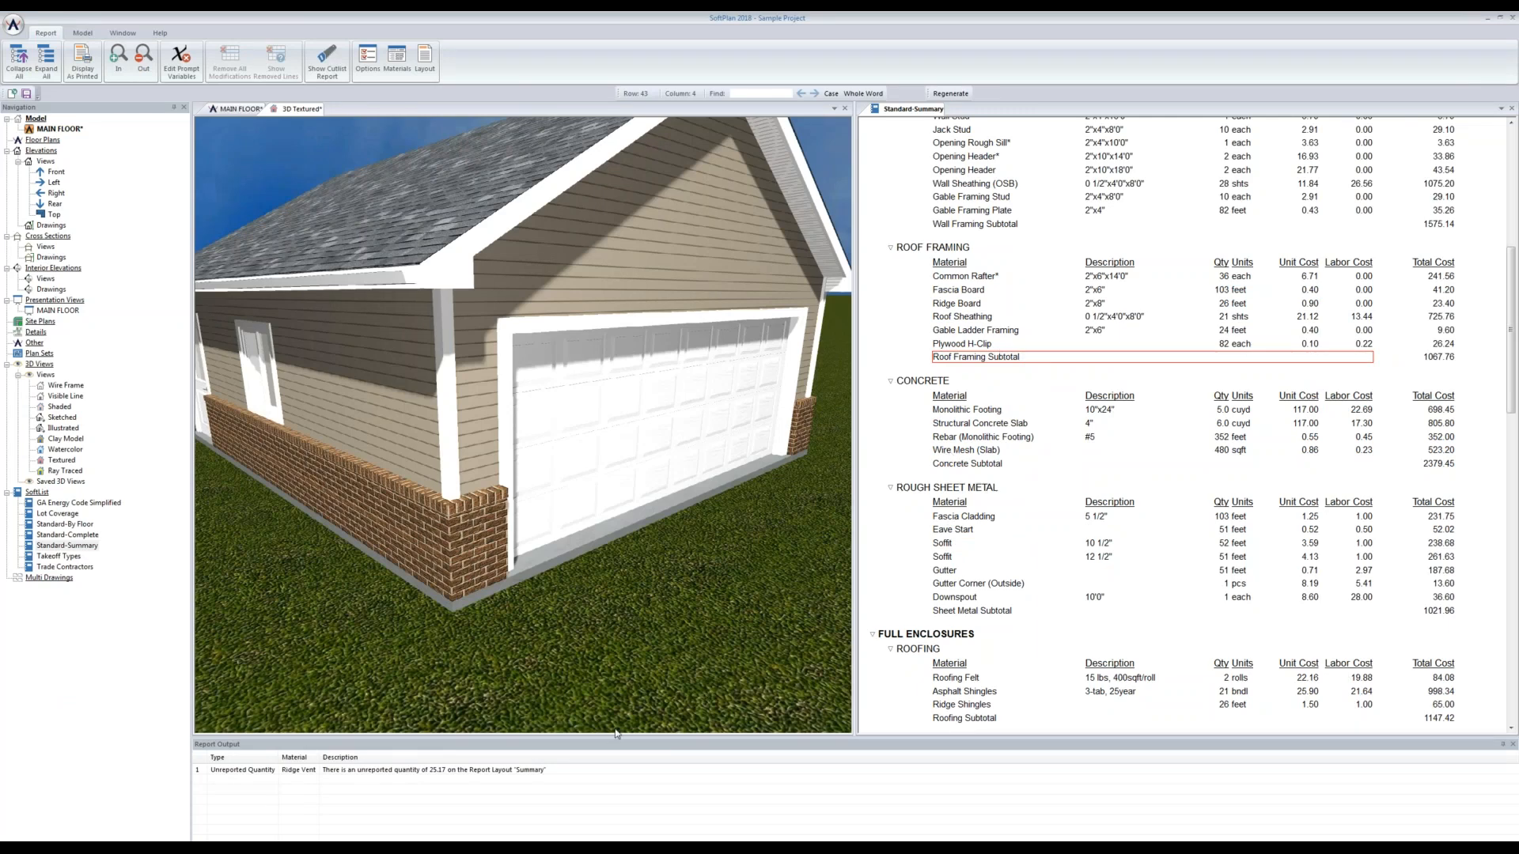
# Step: Open the Summary report layout from the unreported Ridge Vent entry and locate Ridge Vent among the available materials
pyautogui.click(356, 771)
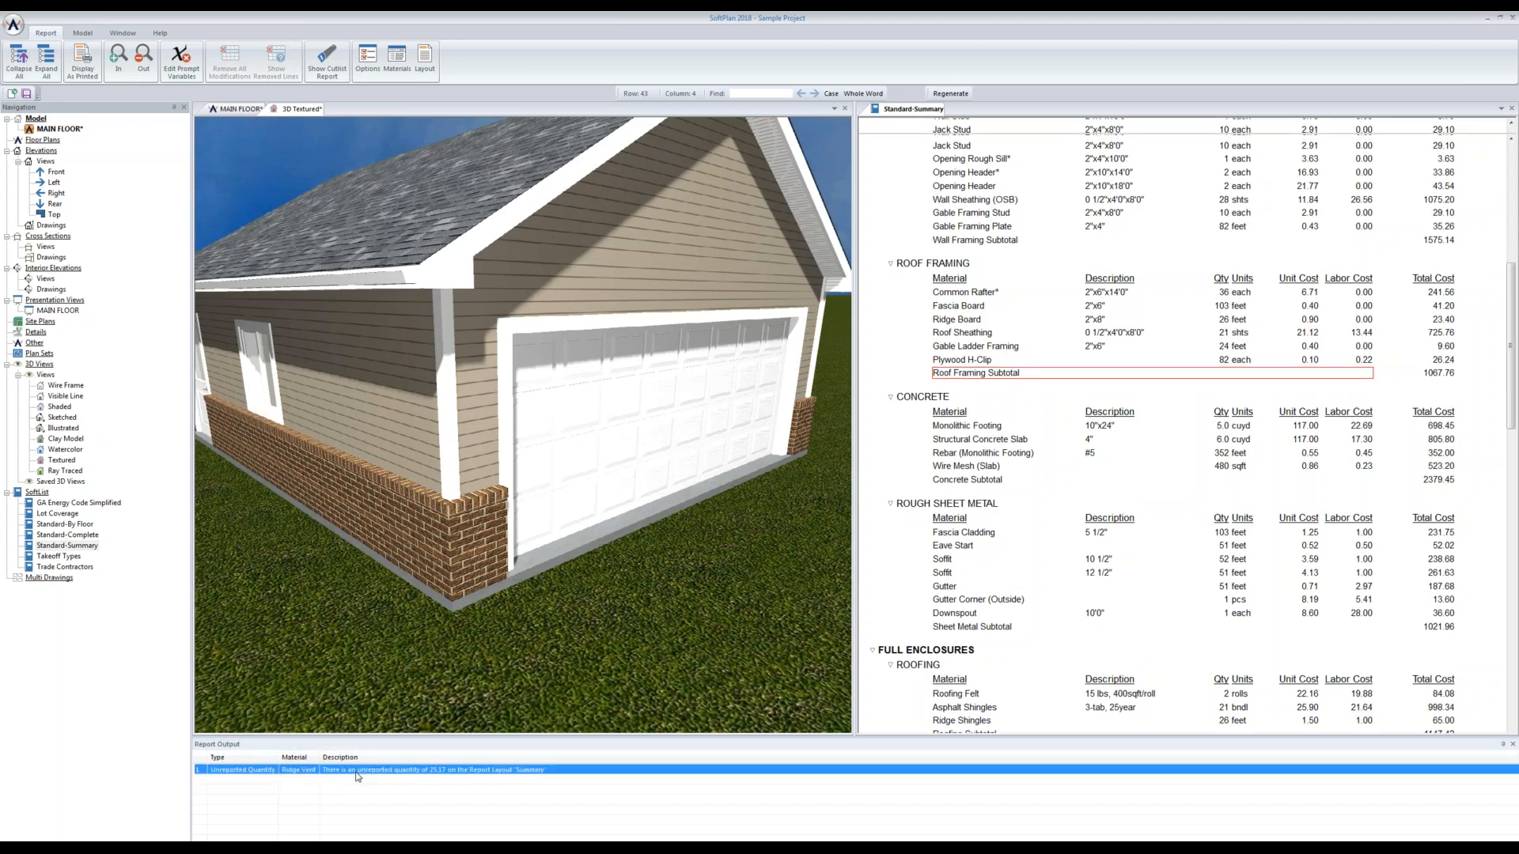
pyautogui.doubleClick(357, 775)
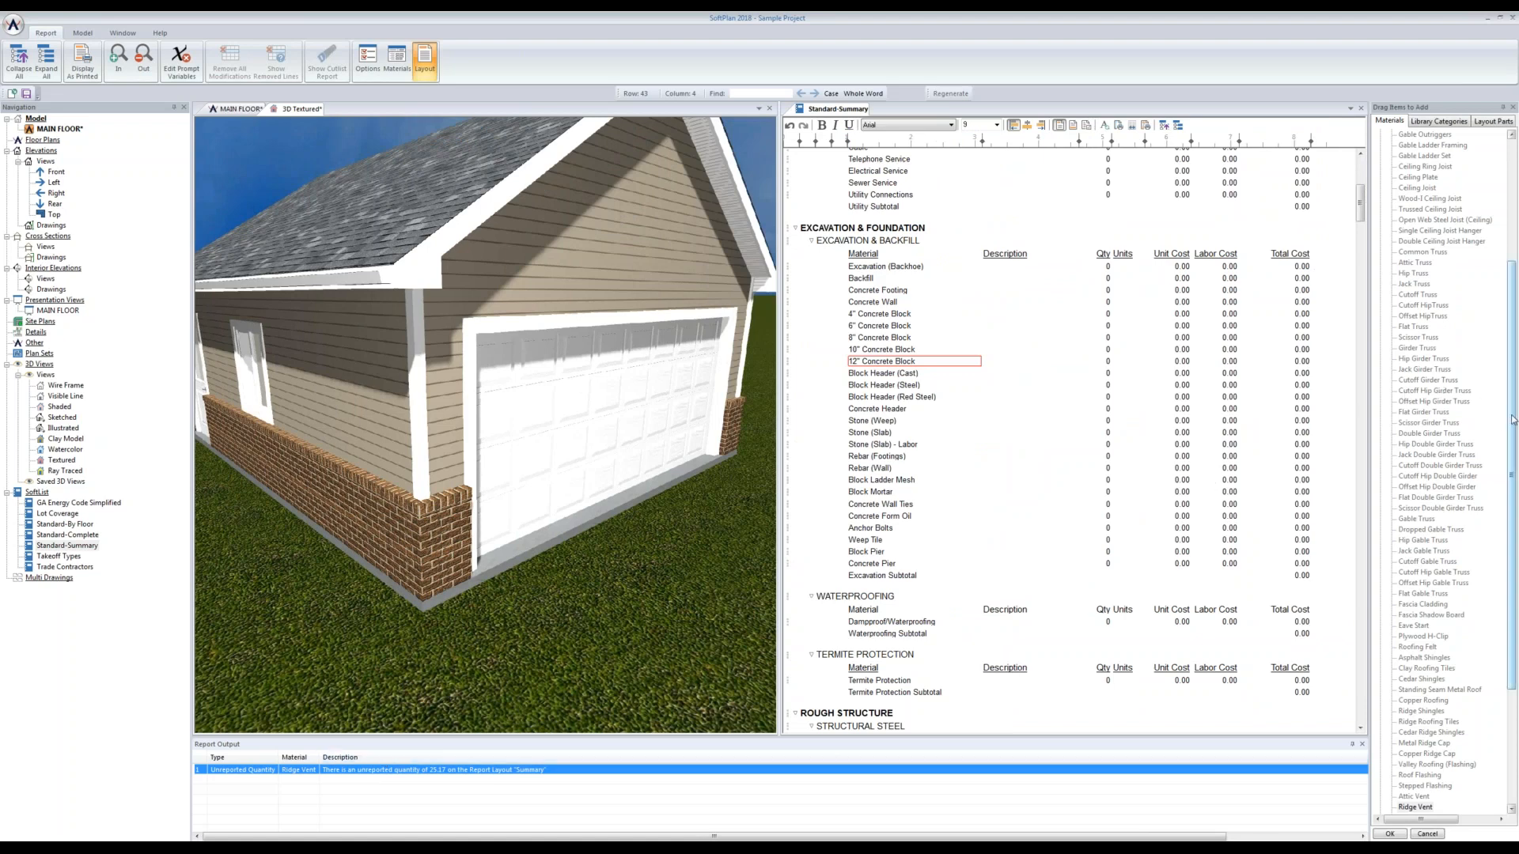
pyautogui.moveTo(1513, 420); pyautogui.dragTo(1515, 471)
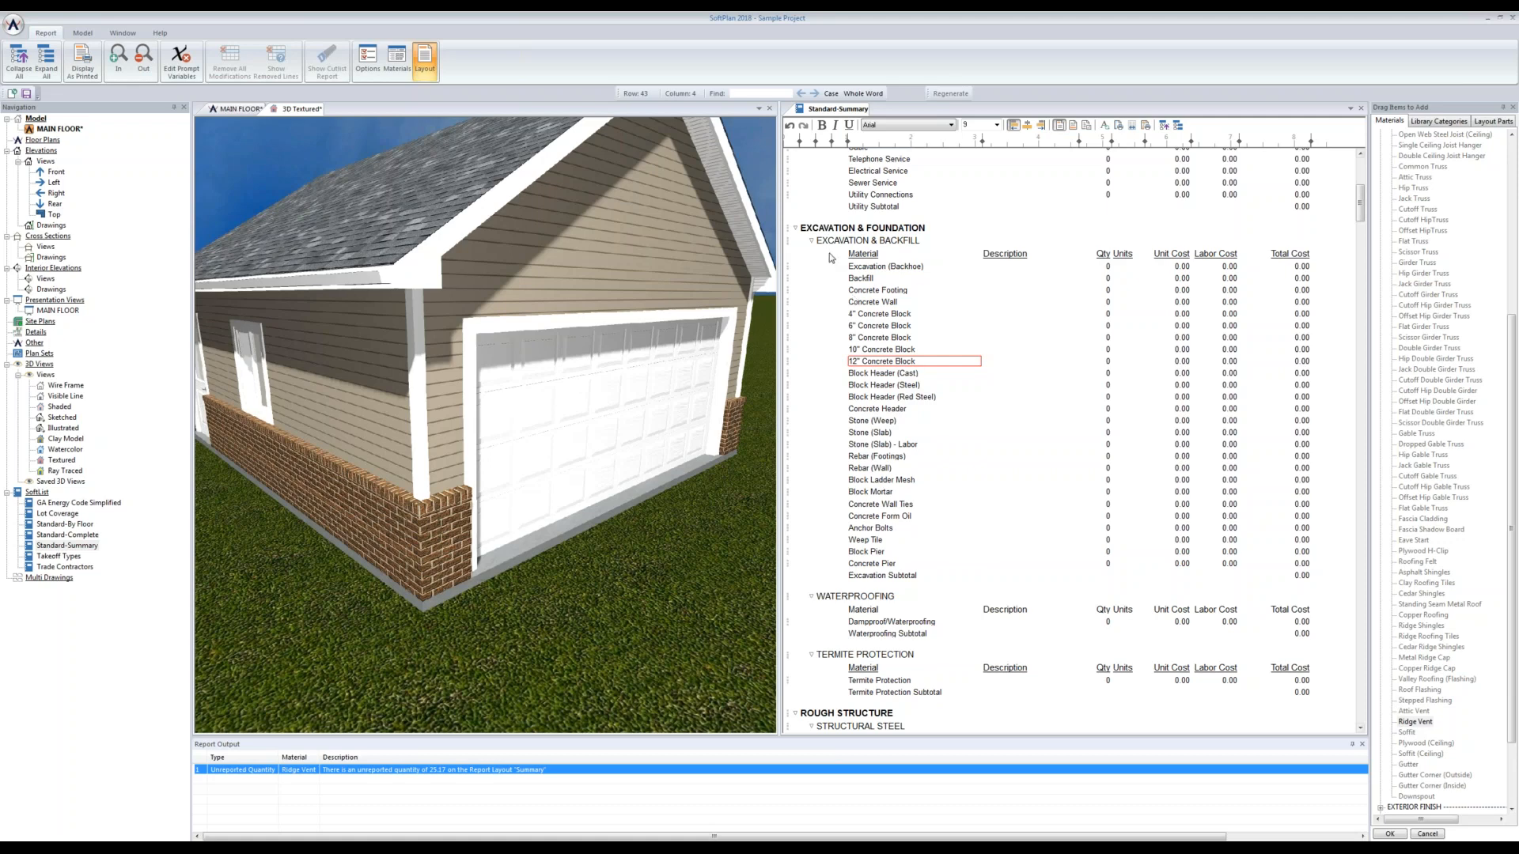
# Step: Add Ridge Vent to the Roof Framing section between Plywood H-Clip and Attic Vent, and accept the layout
pyautogui.moveTo(1360, 206); pyautogui.dragTo(1371, 345)
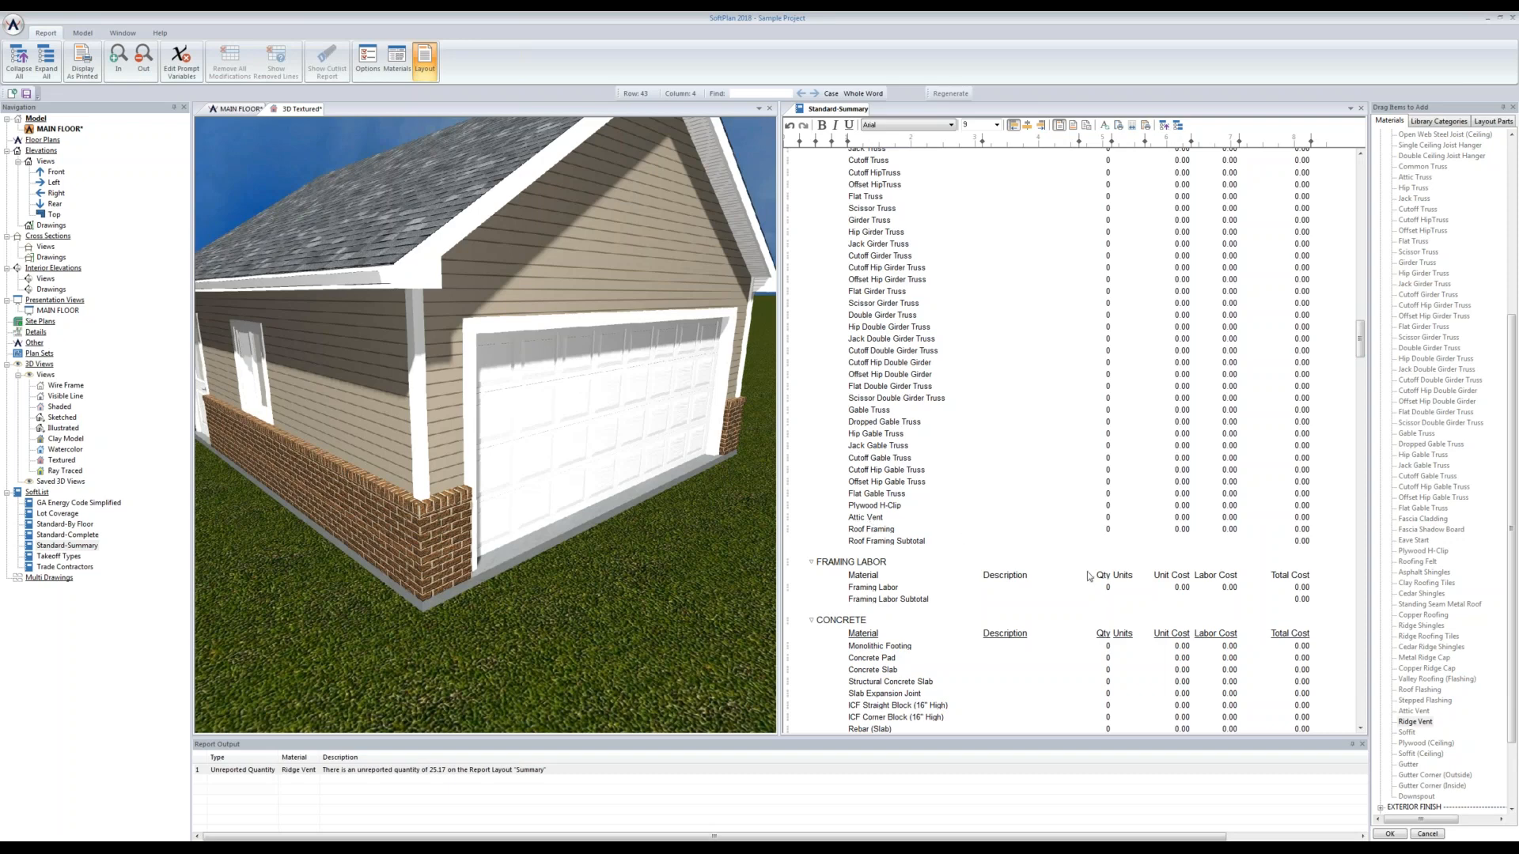
pyautogui.moveTo(1415, 725); pyautogui.dragTo(863, 518)
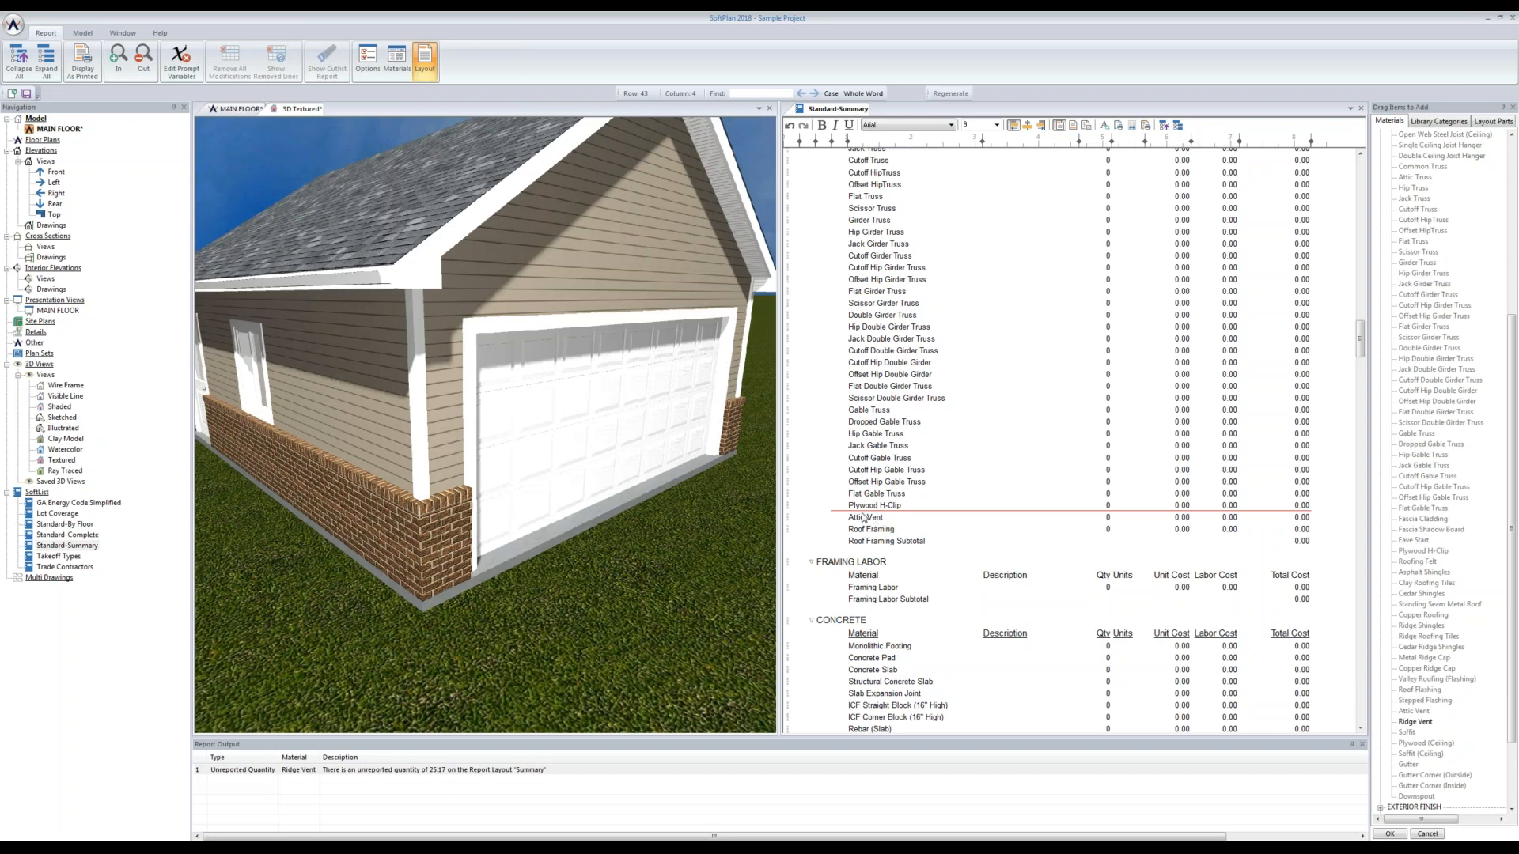
pyautogui.moveTo(864, 517); pyautogui.dragTo(864, 517)
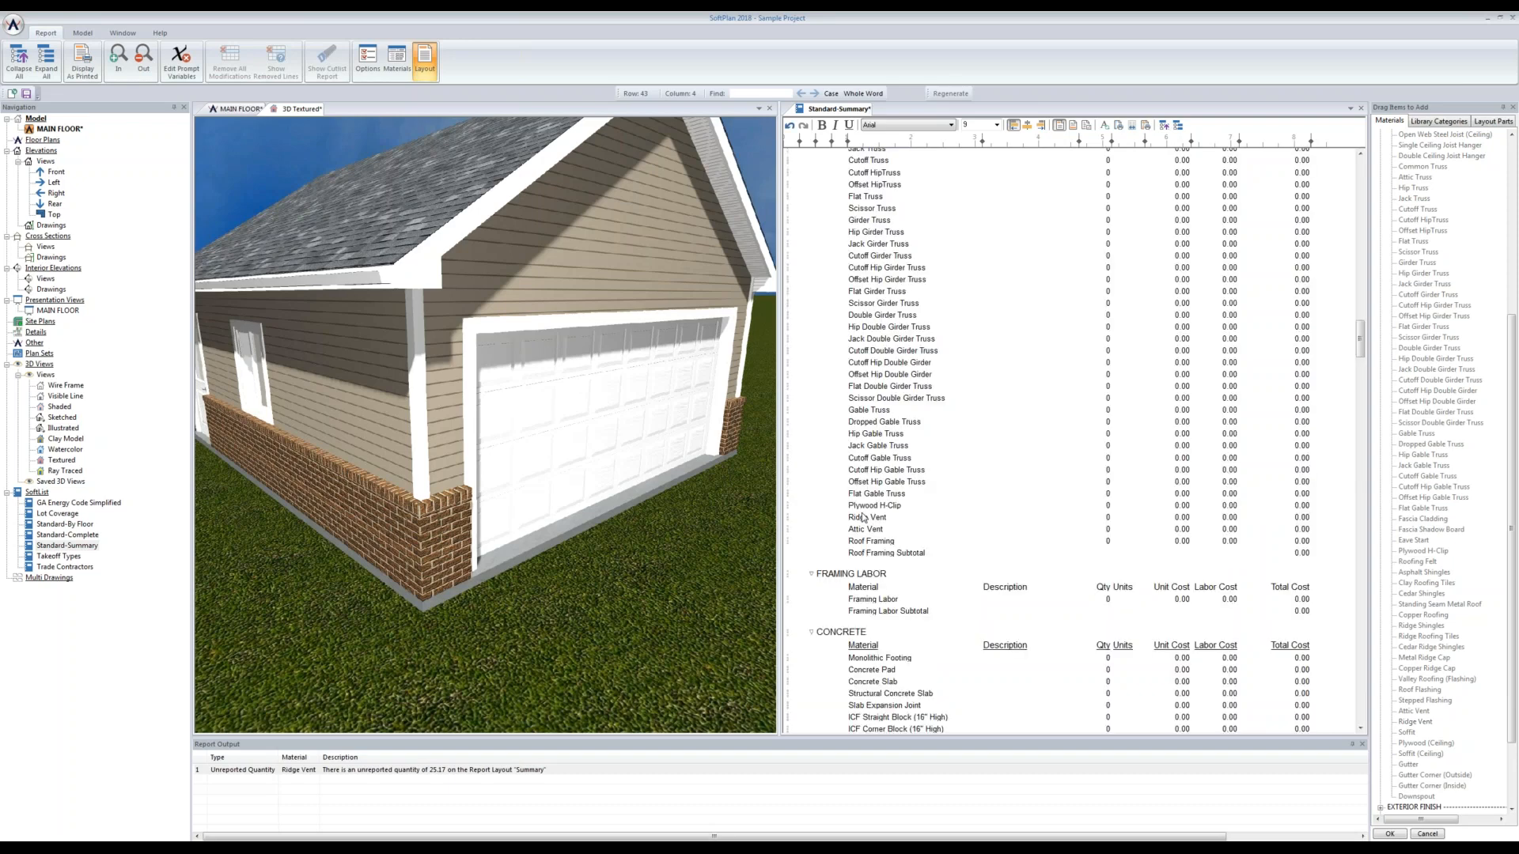
pyautogui.click(1401, 835)
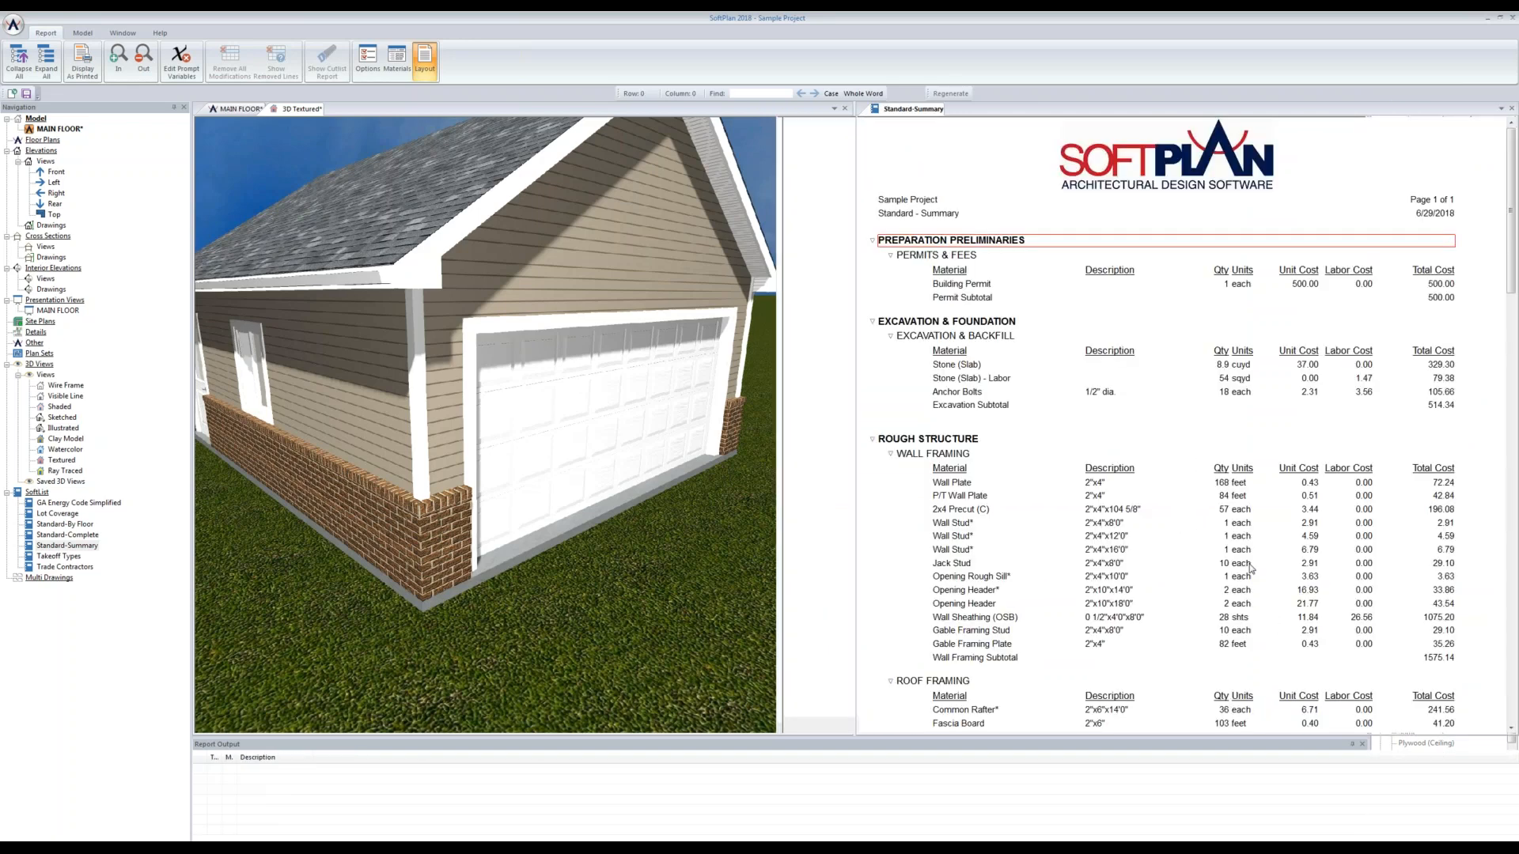
# Step: Check the Ridge Vent row under Roof Framing in the Standard-Summary report
pyautogui.scroll(-3, 1080, 570)
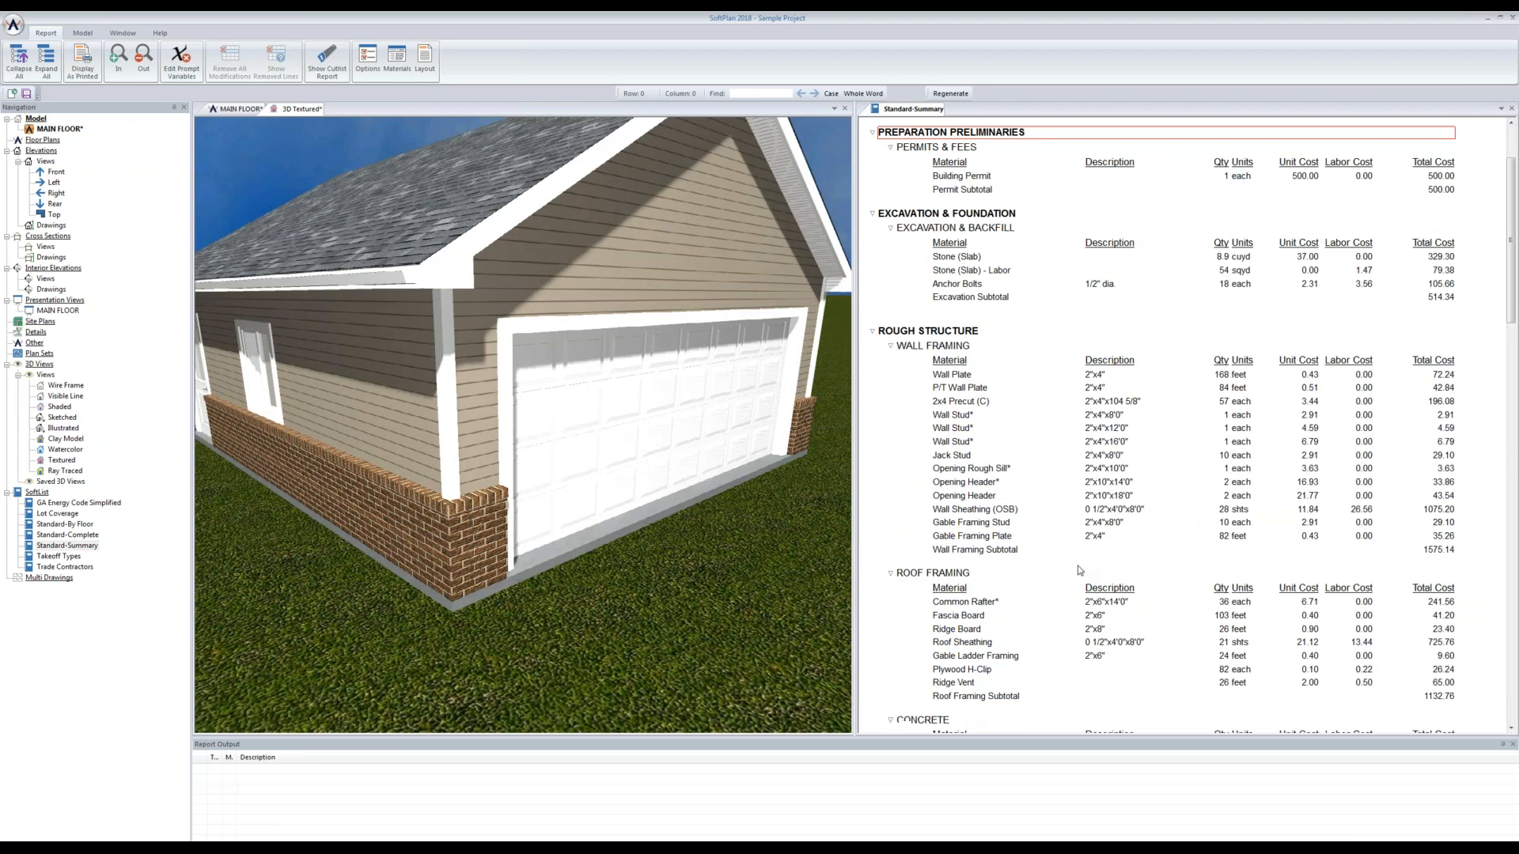
pyautogui.scroll(-3, 1080, 570)
pyautogui.scroll(-9, 1080, 570)
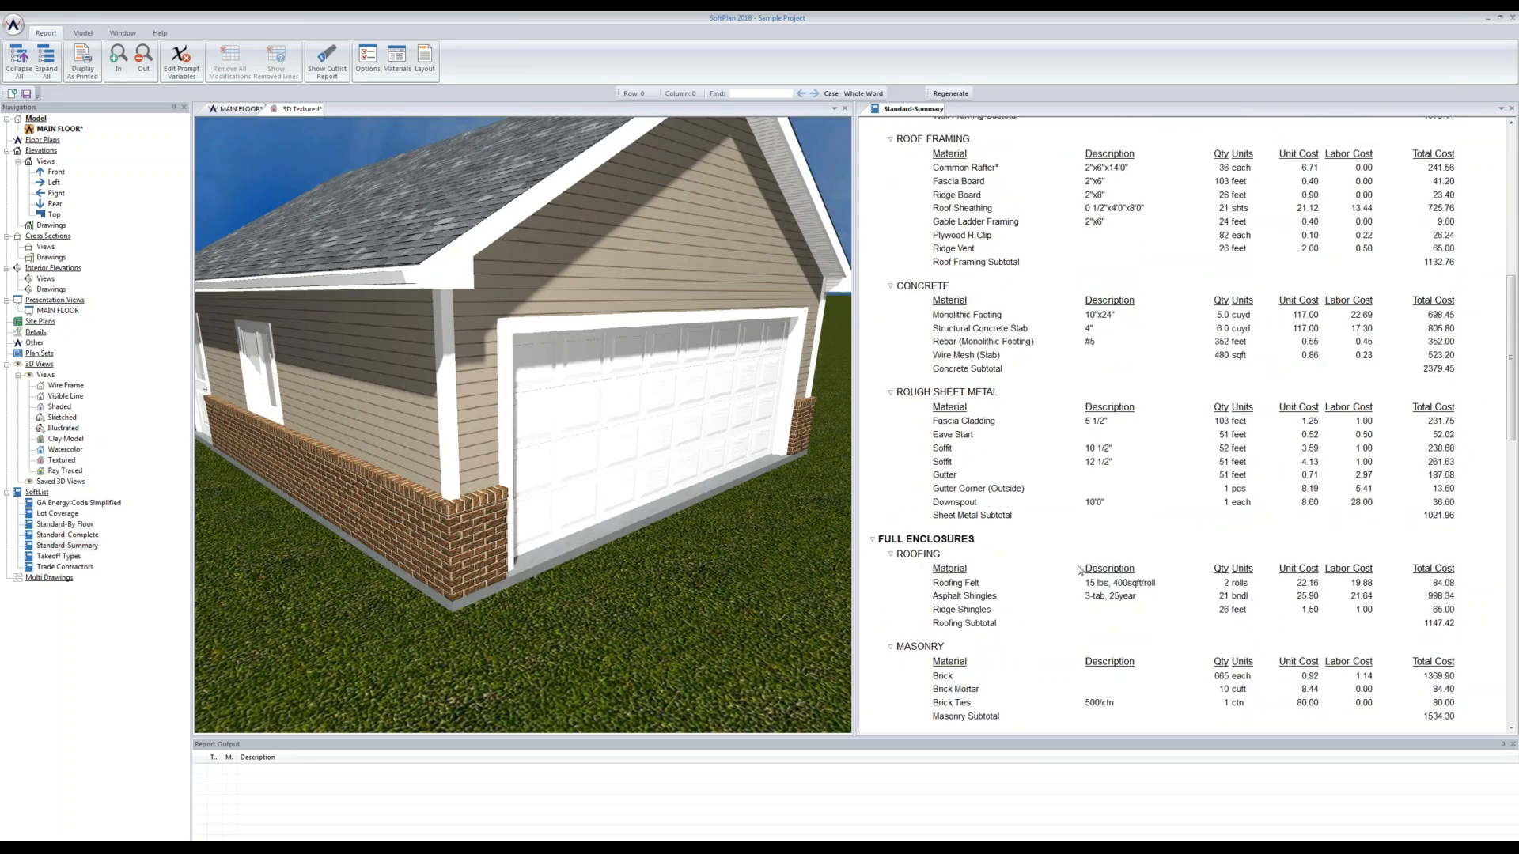
pyautogui.click(957, 252)
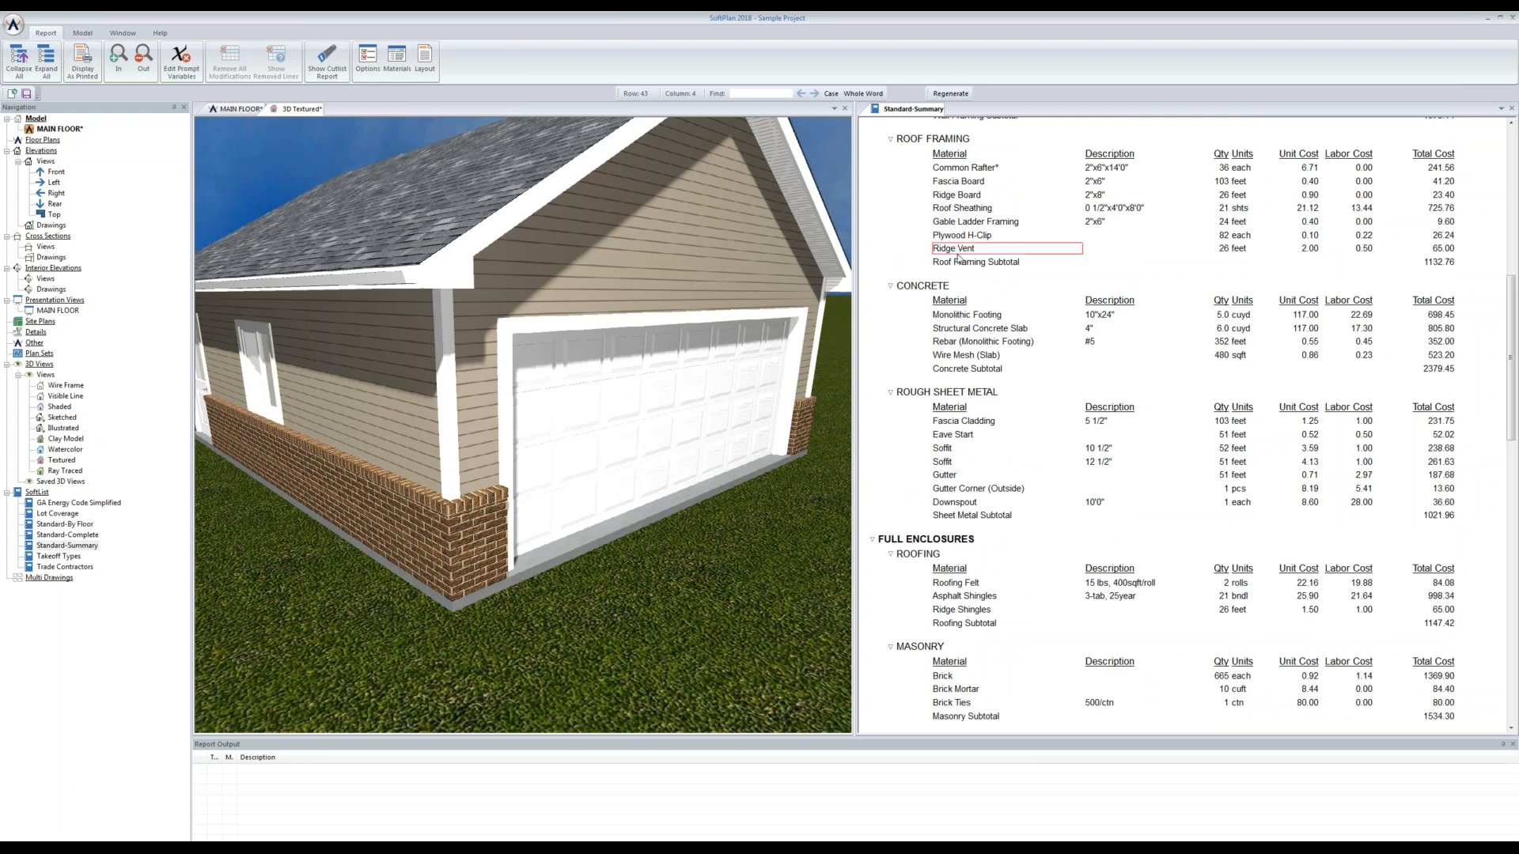